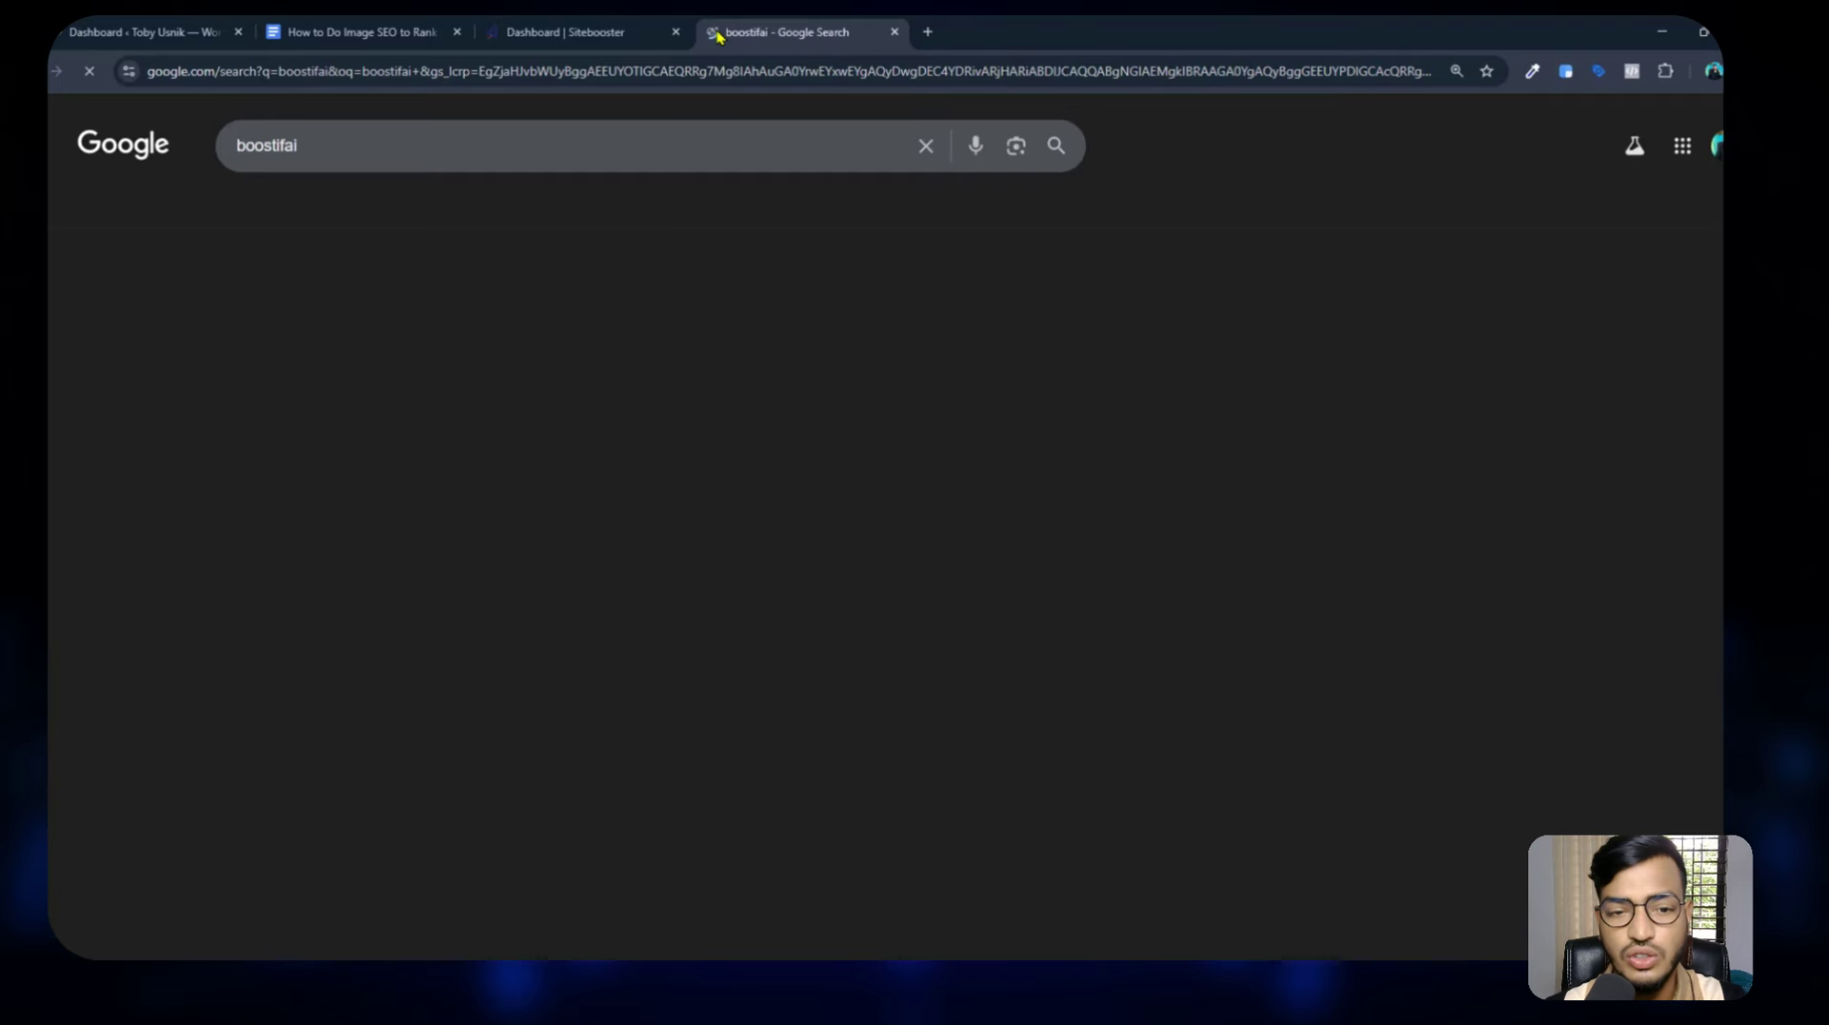
Show the image results for the "boostifai" search and look through them.
left_click(284, 204)
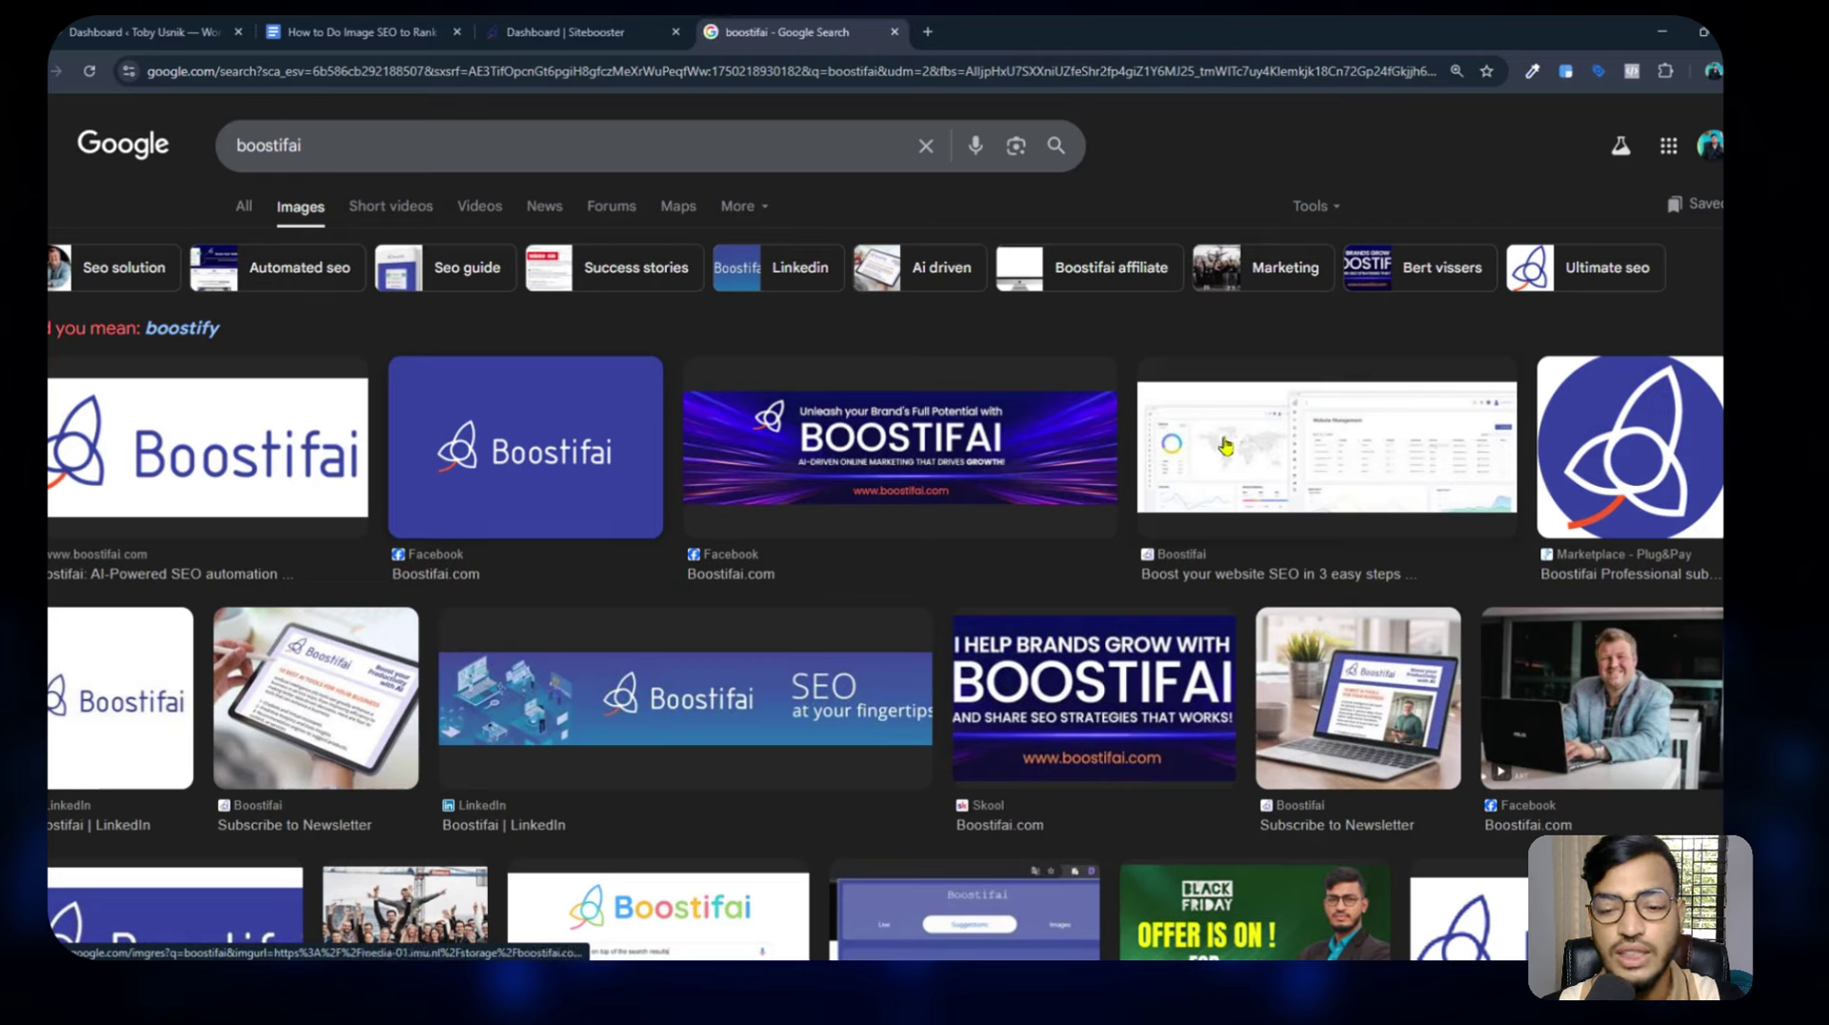
scroll(710, 562, "down", 3)
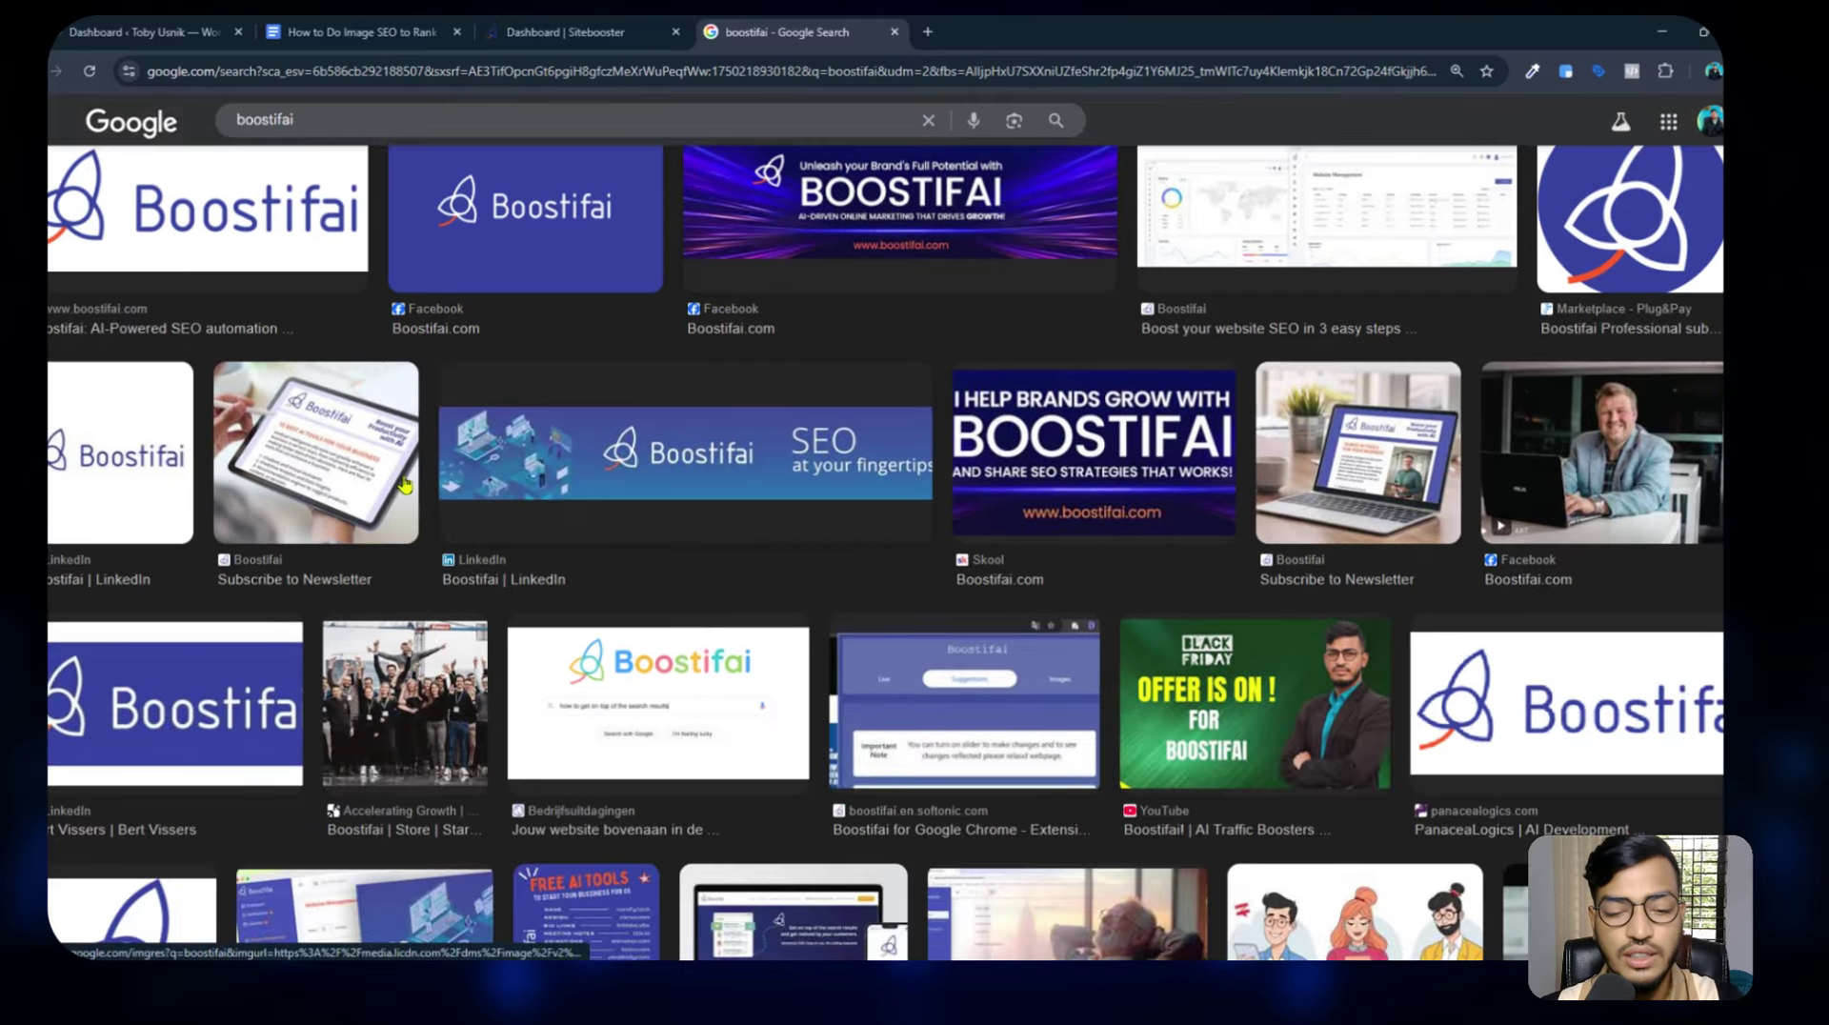
scroll(885, 550, "up", 3)
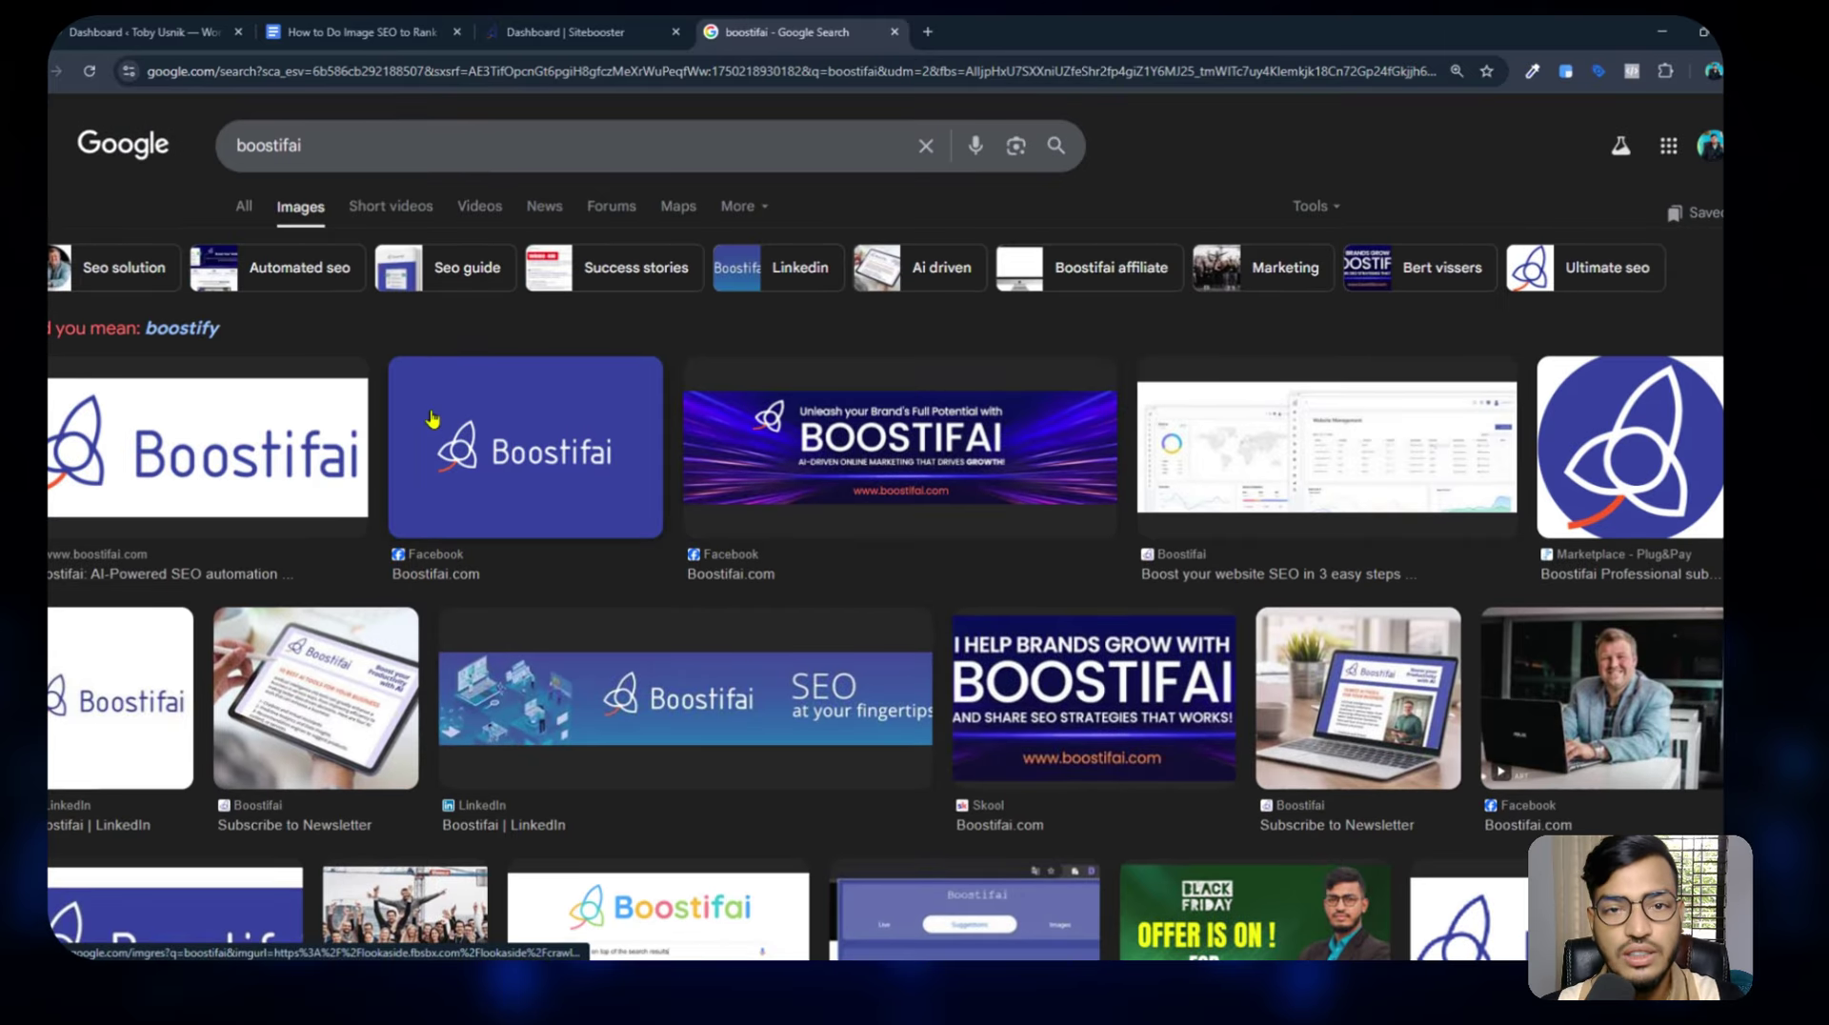
Switch to the Boostifai dashboard, open the full collection of recent blog posts and look over the listed titles.
left_click(330, 35)
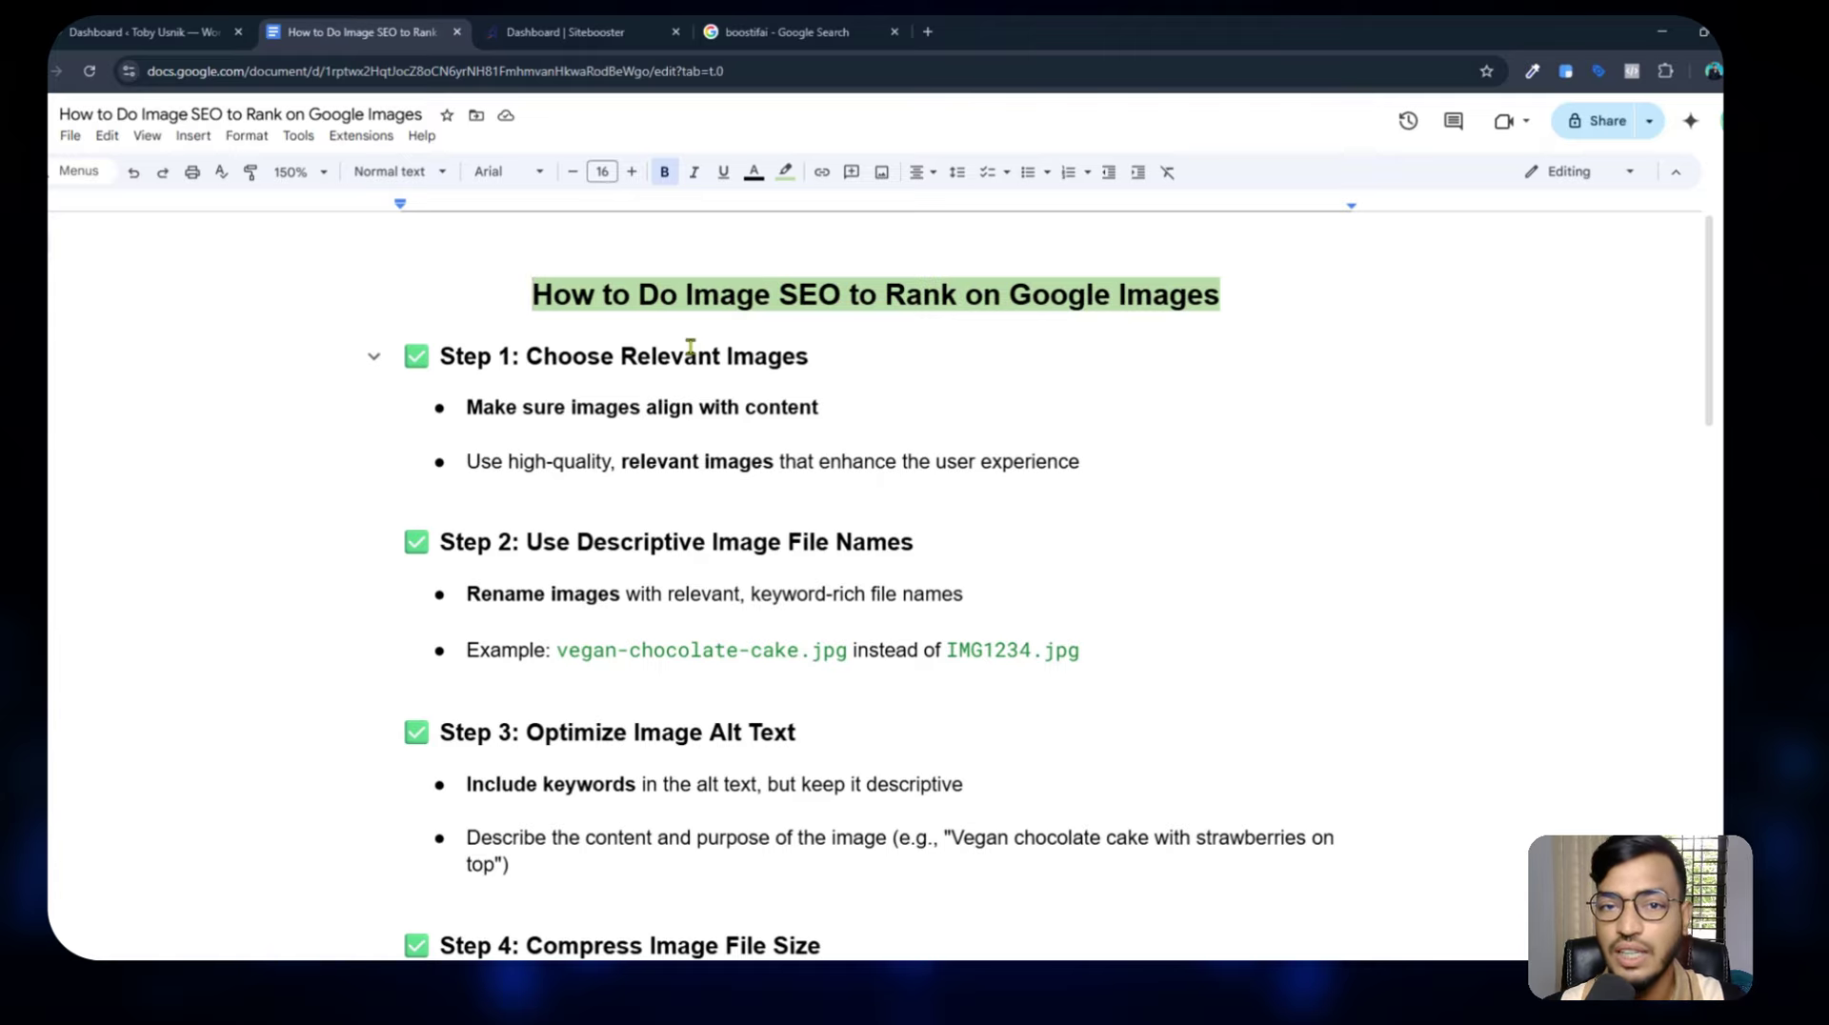
left_click(553, 29)
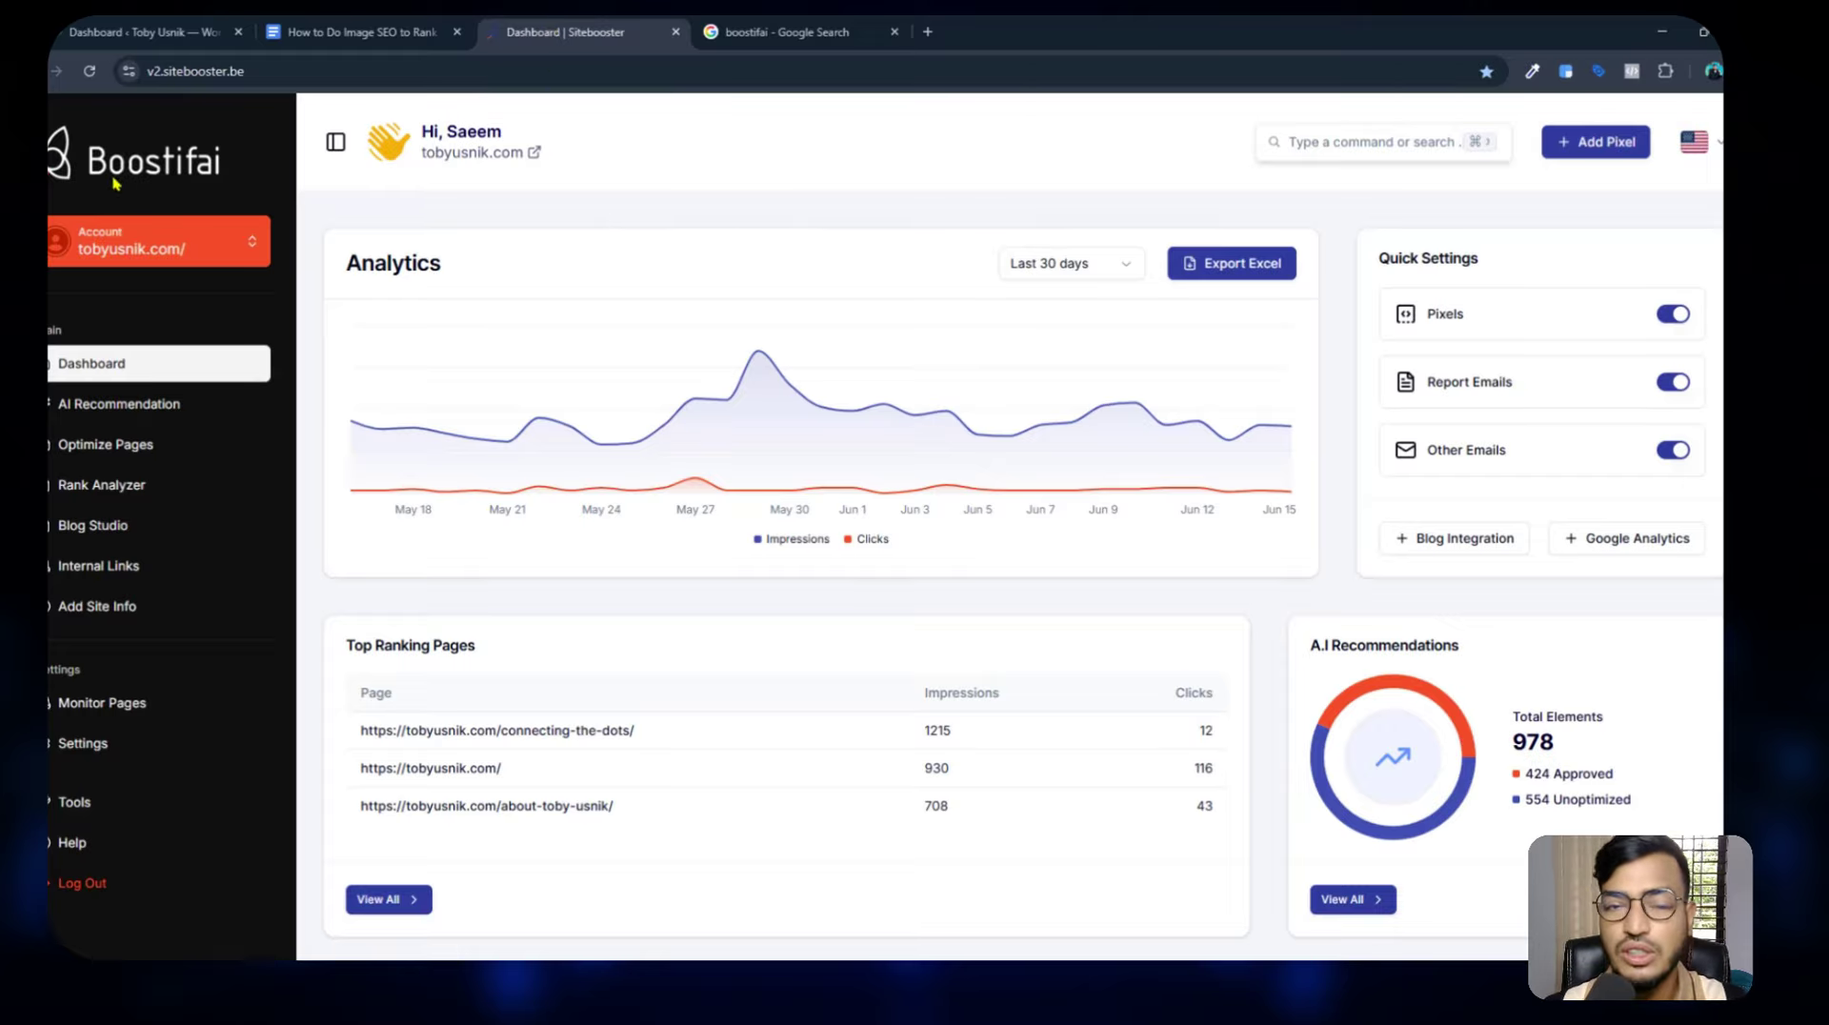
scroll(467, 362, "down", 10)
scroll(484, 444, "up", 2)
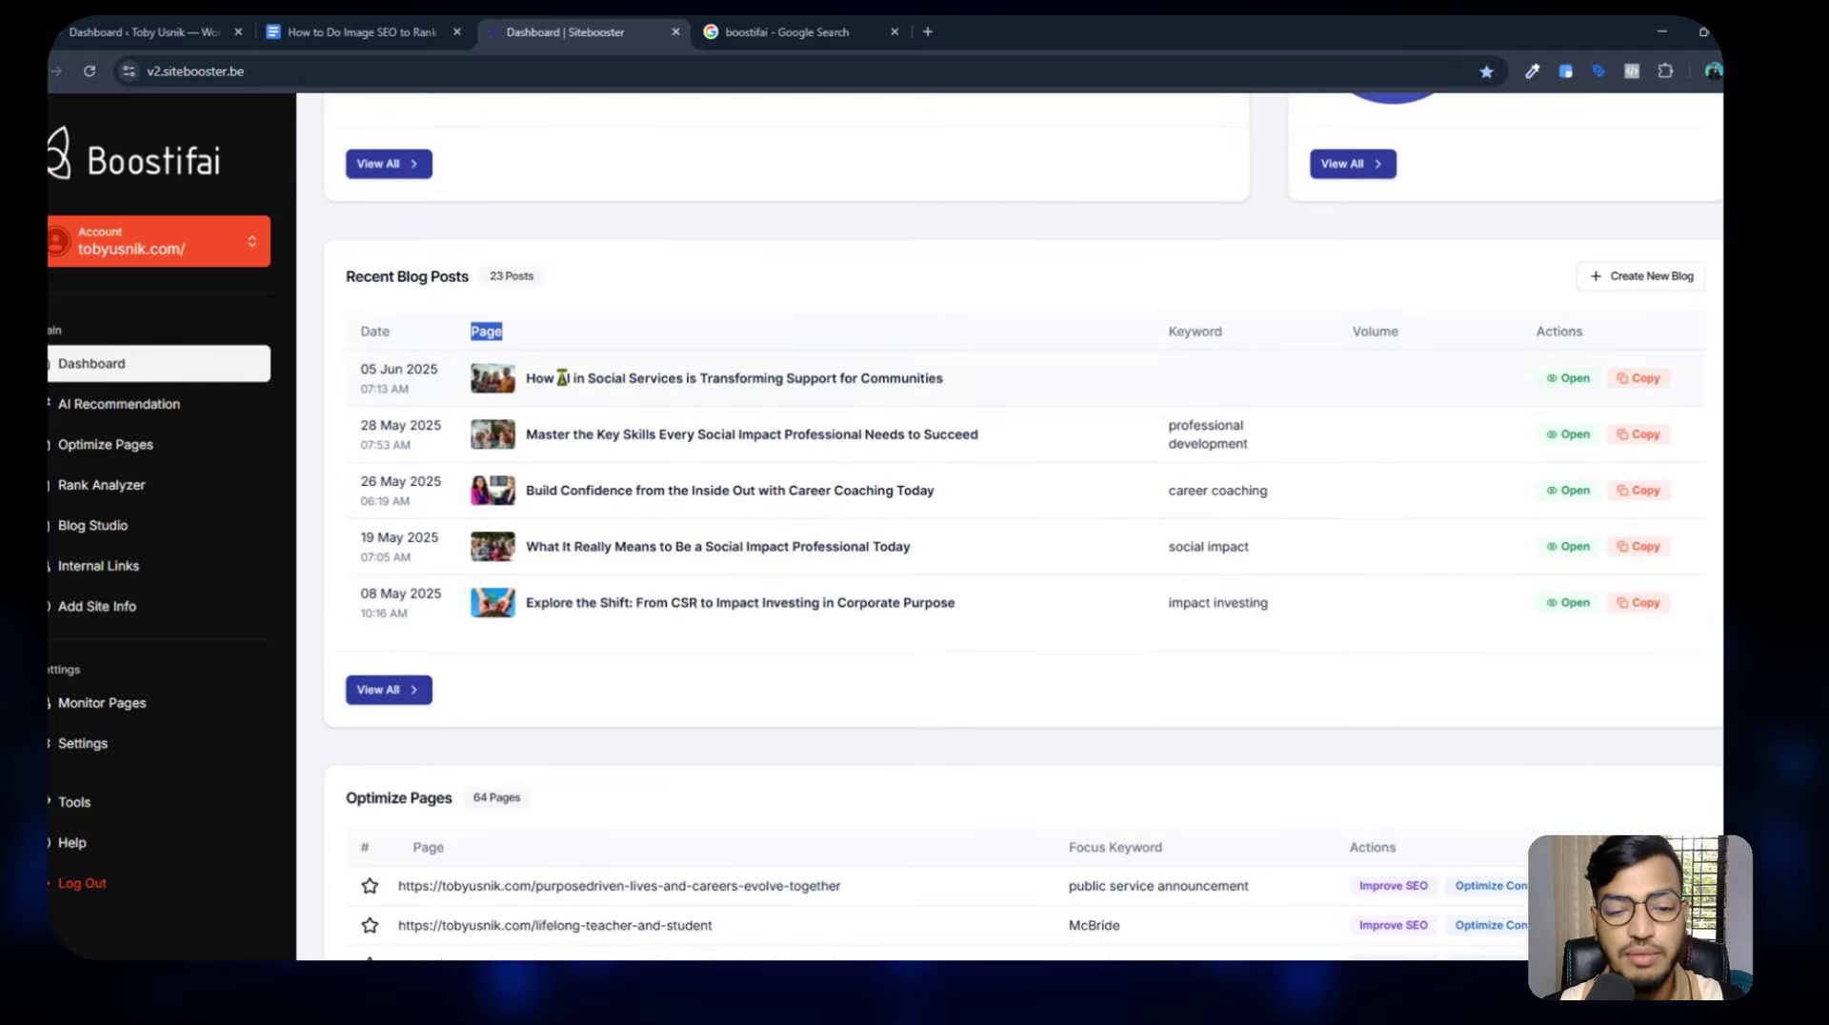
left_click(385, 691)
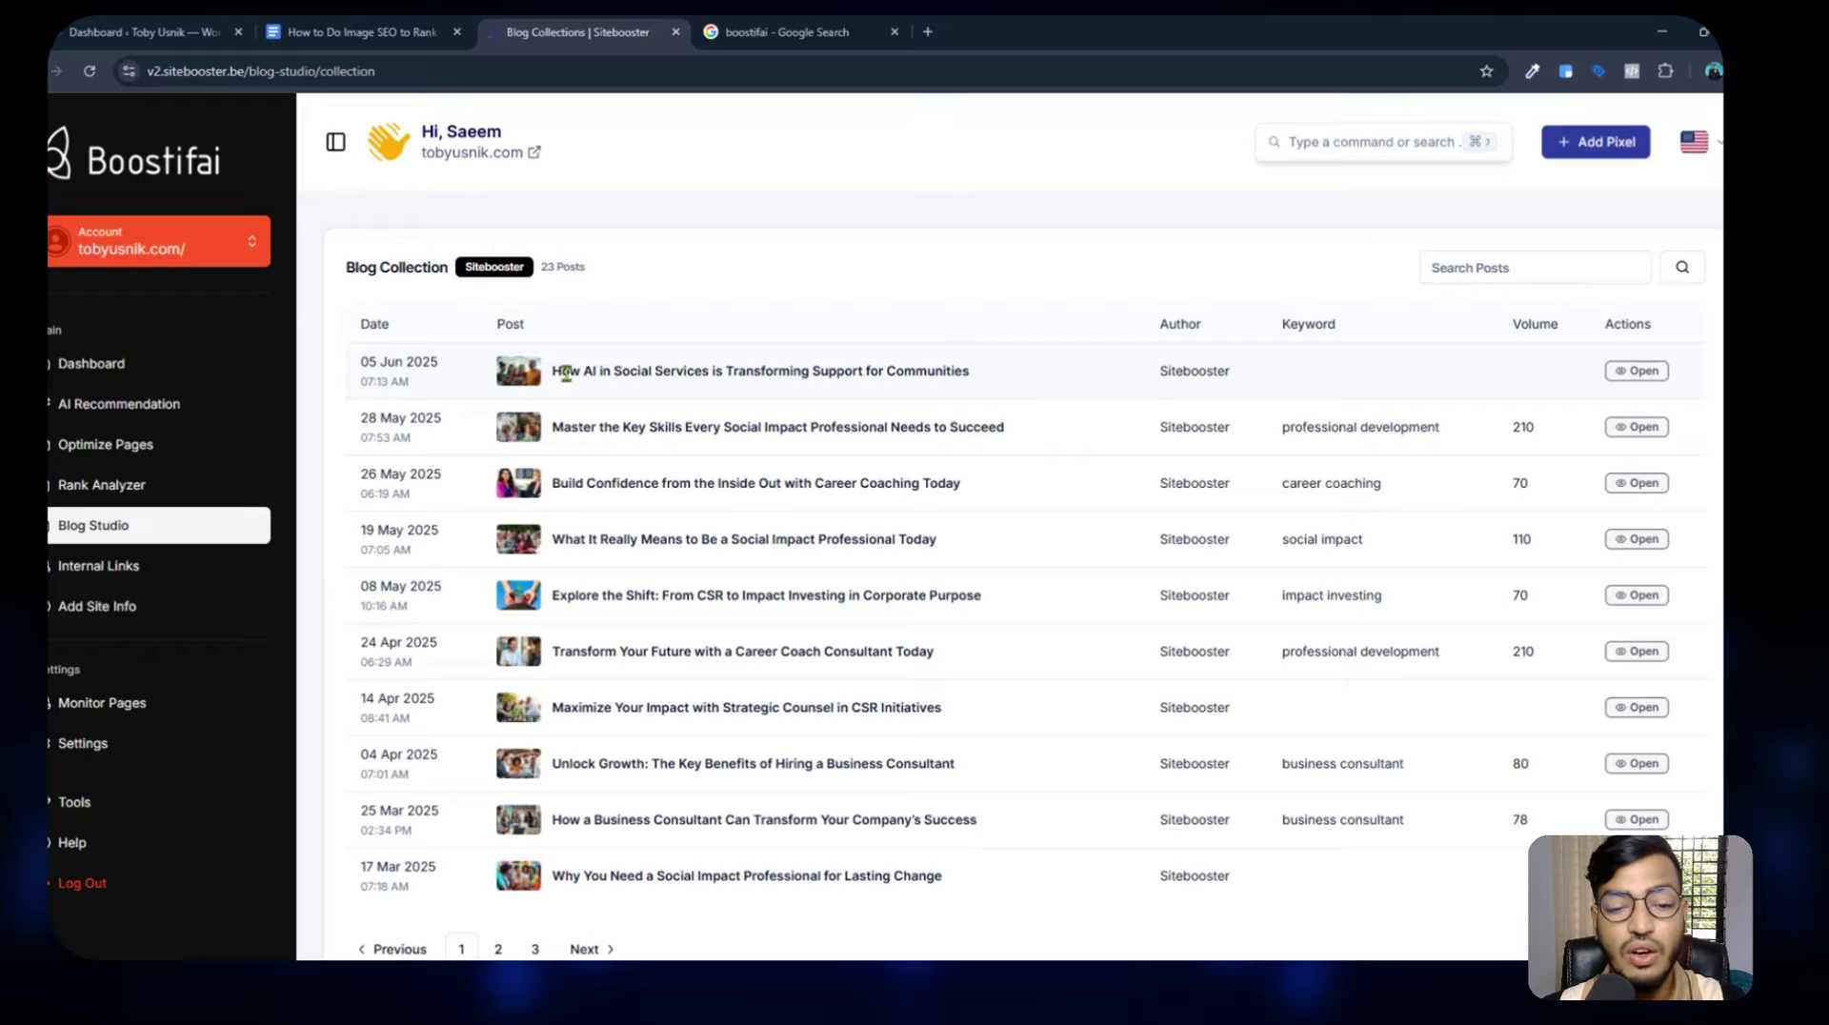
left_click_drag(570, 371, 723, 362)
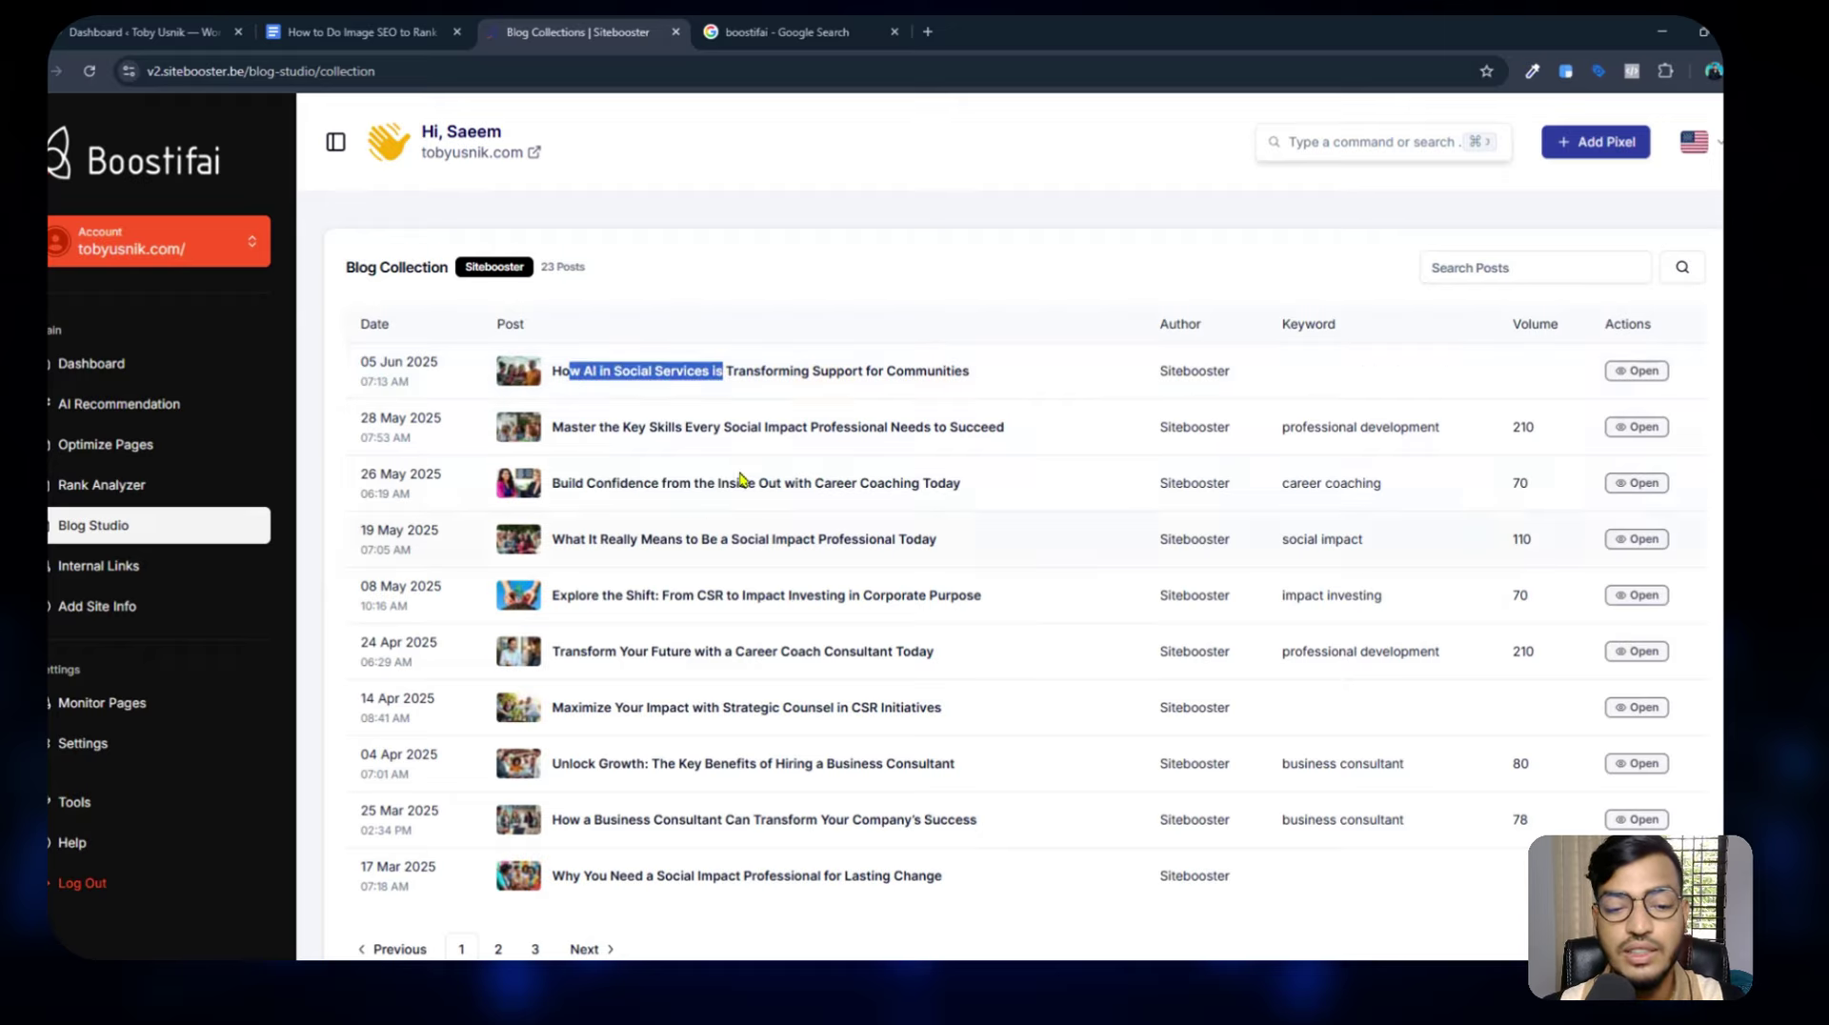
scroll(695, 478, "down", 3)
scroll(709, 410, "up", 3)
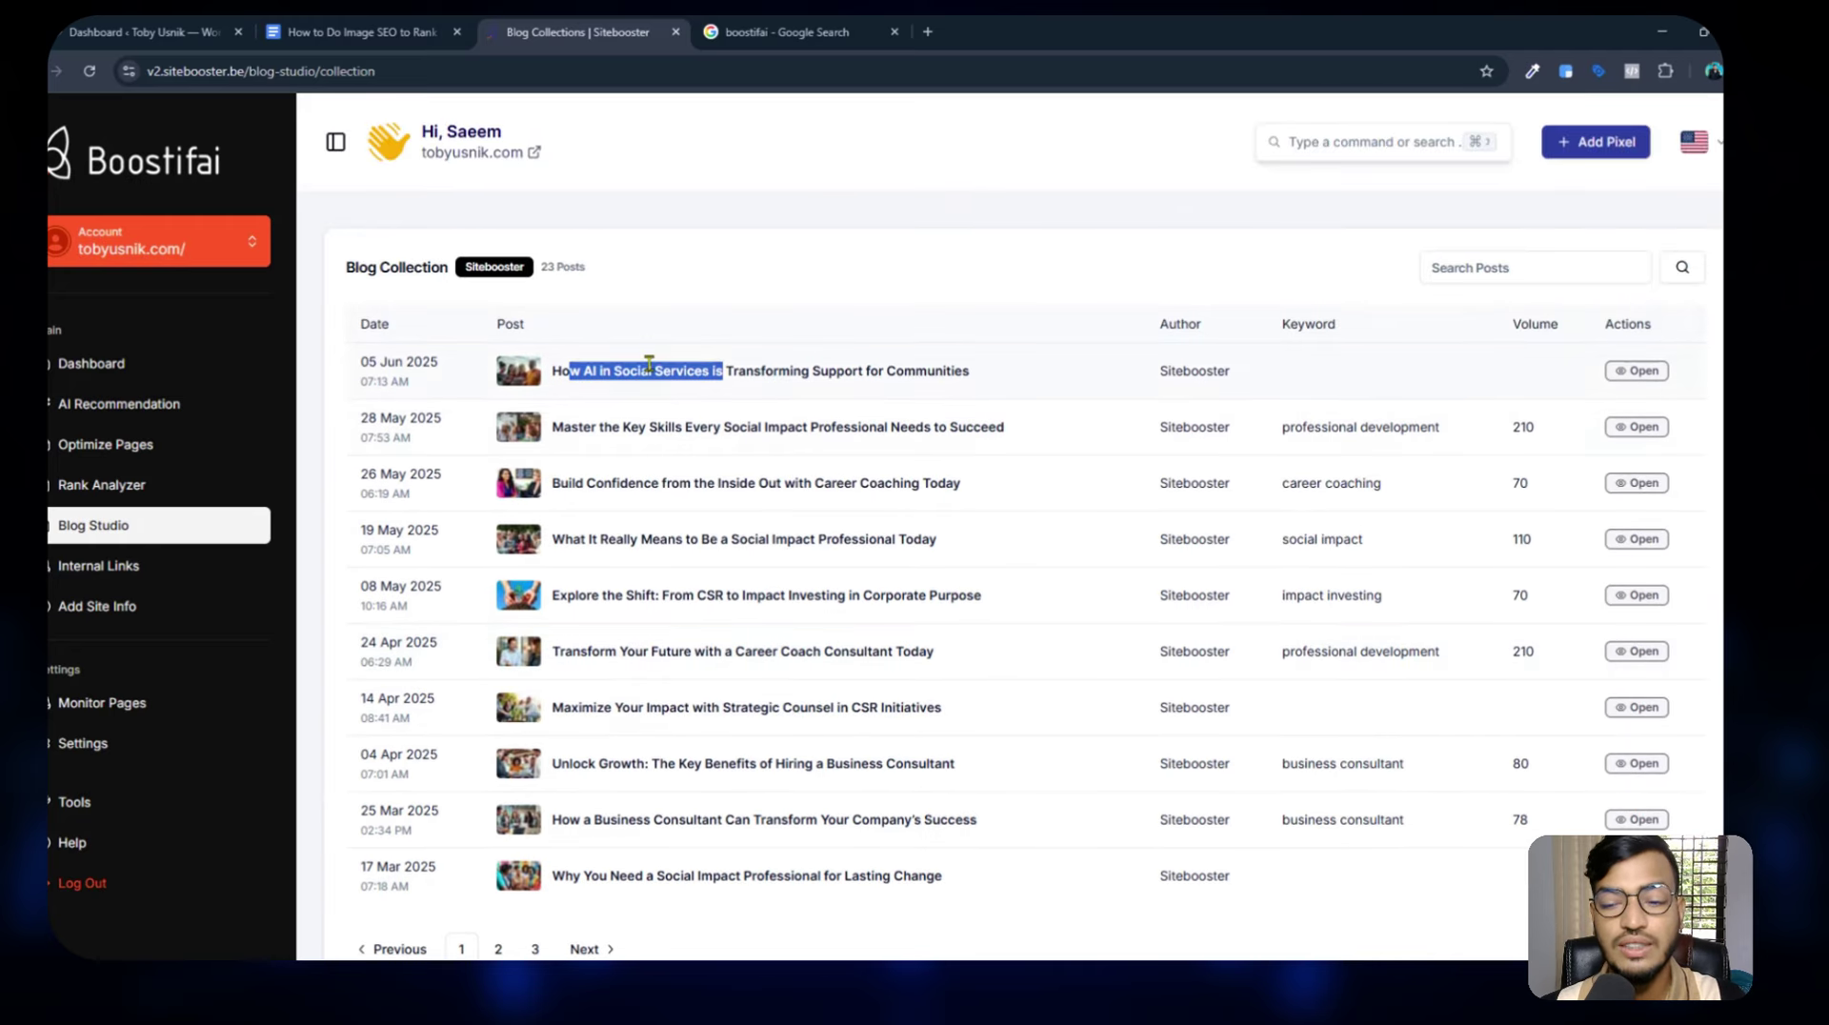
Open the blog post "How AI in Social Services is Transforming Support for Communities", skim its content and close it.
left_click(1635, 370)
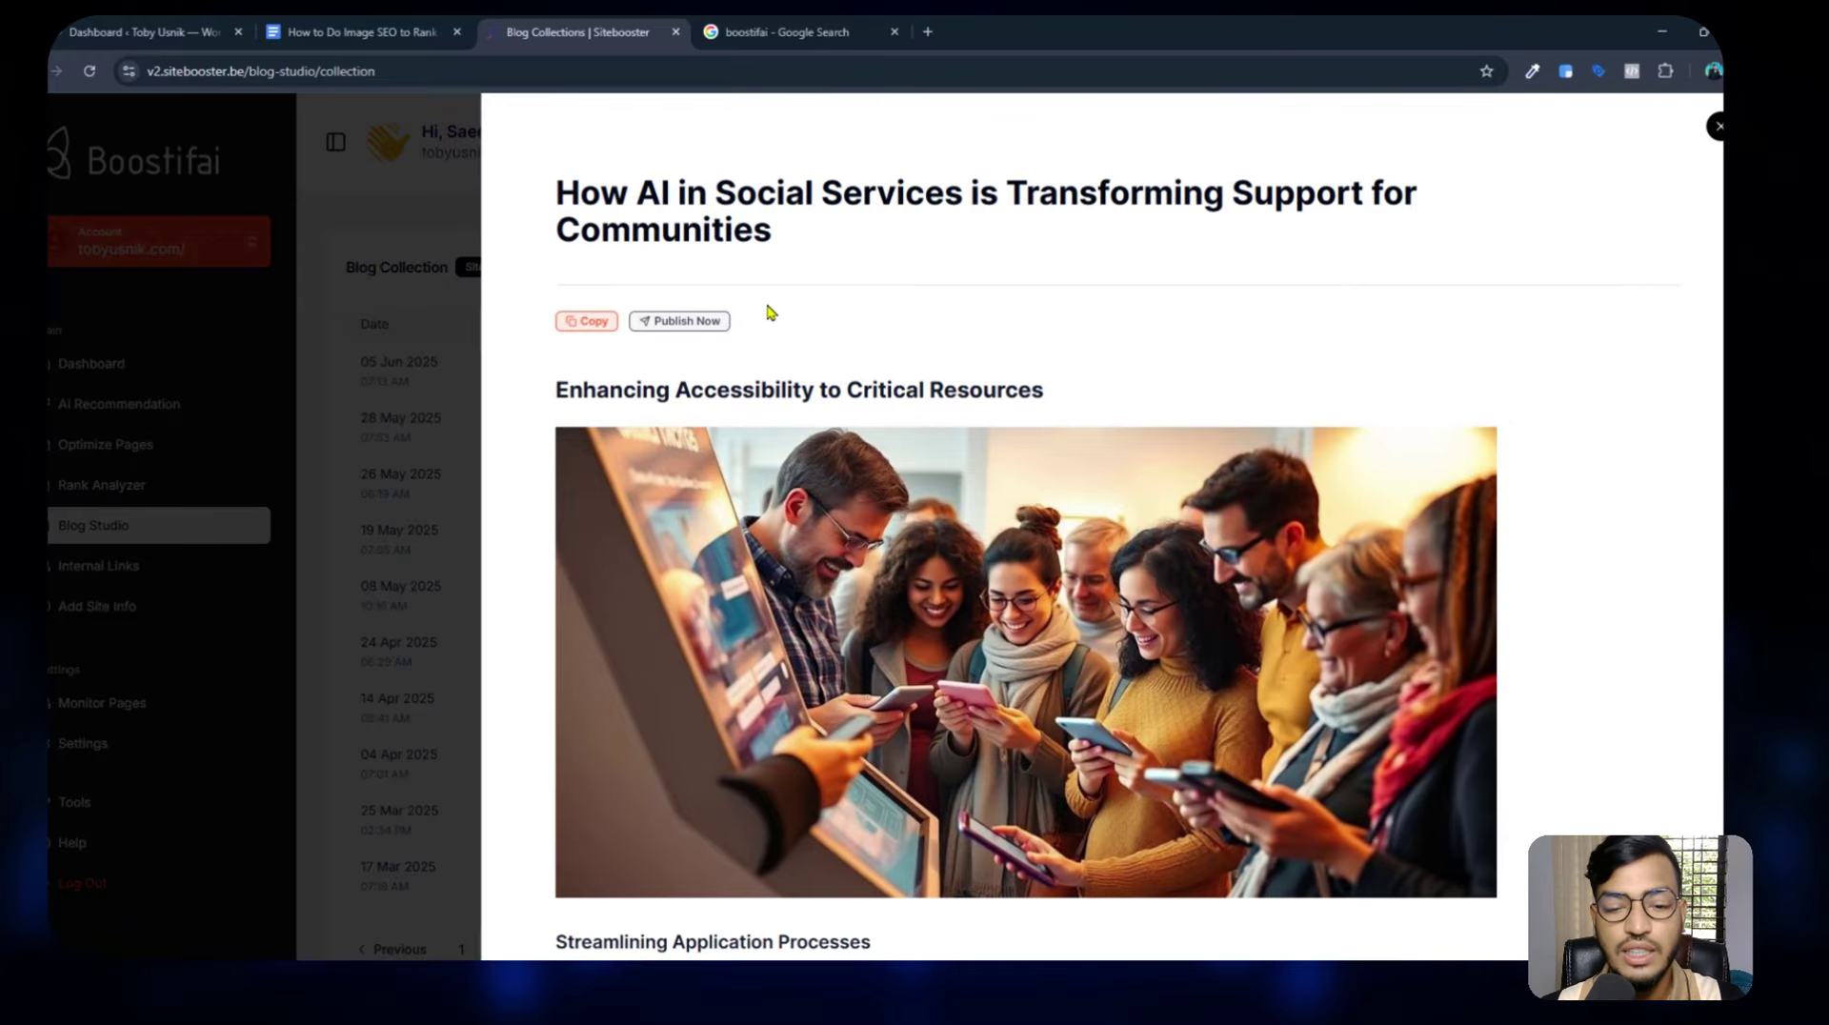
scroll(1104, 332, "down", 3)
scroll(1110, 424, "down", 12)
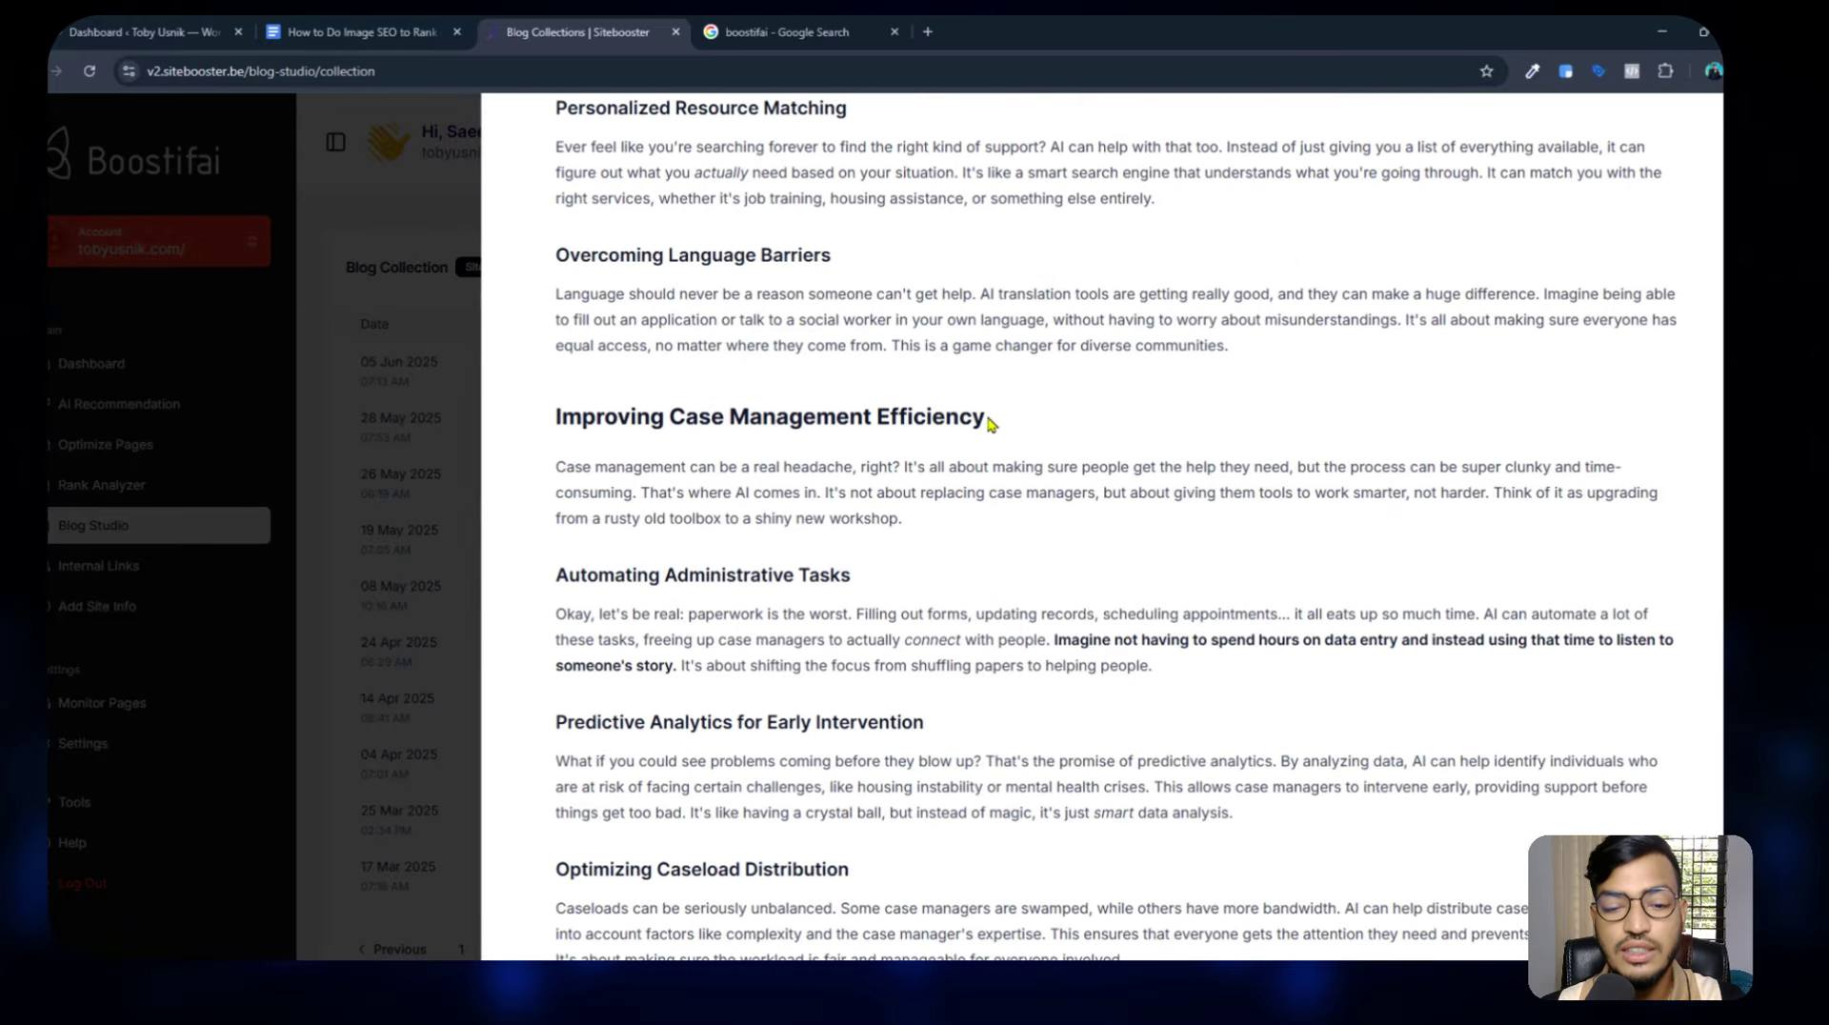
scroll(984, 391, "down", 15)
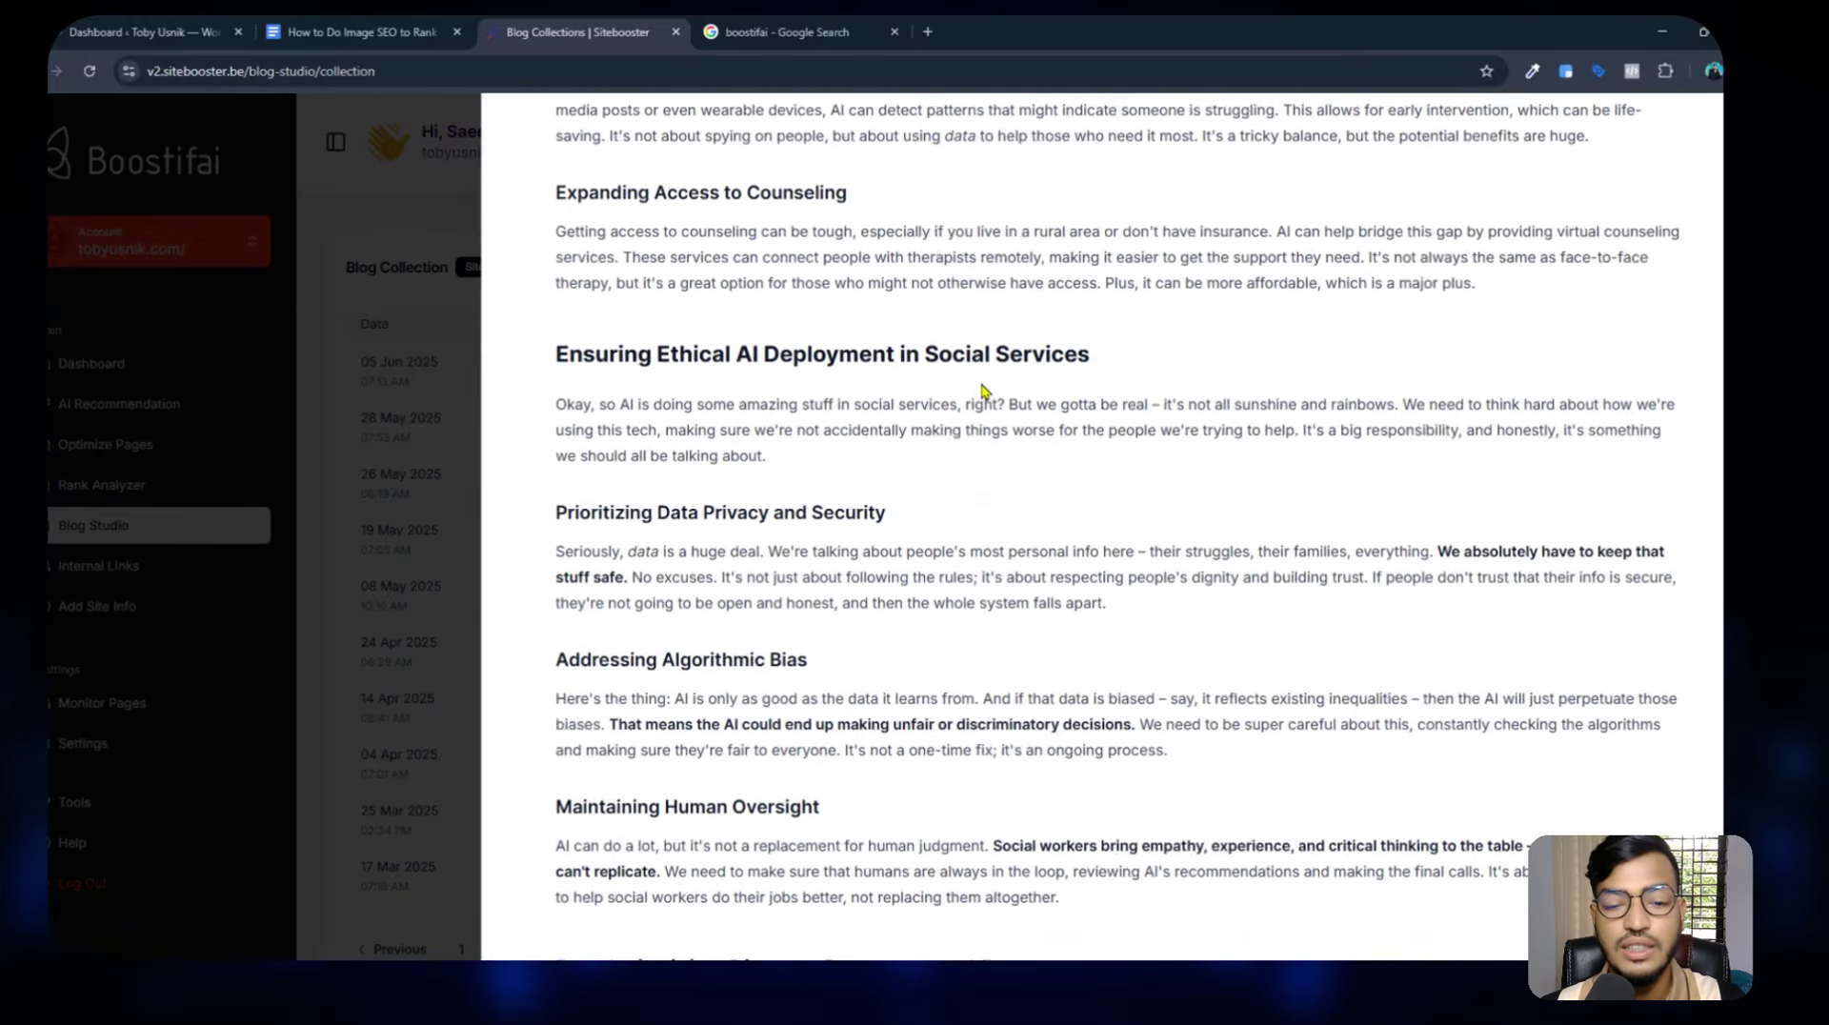
scroll(984, 391, "down", 12)
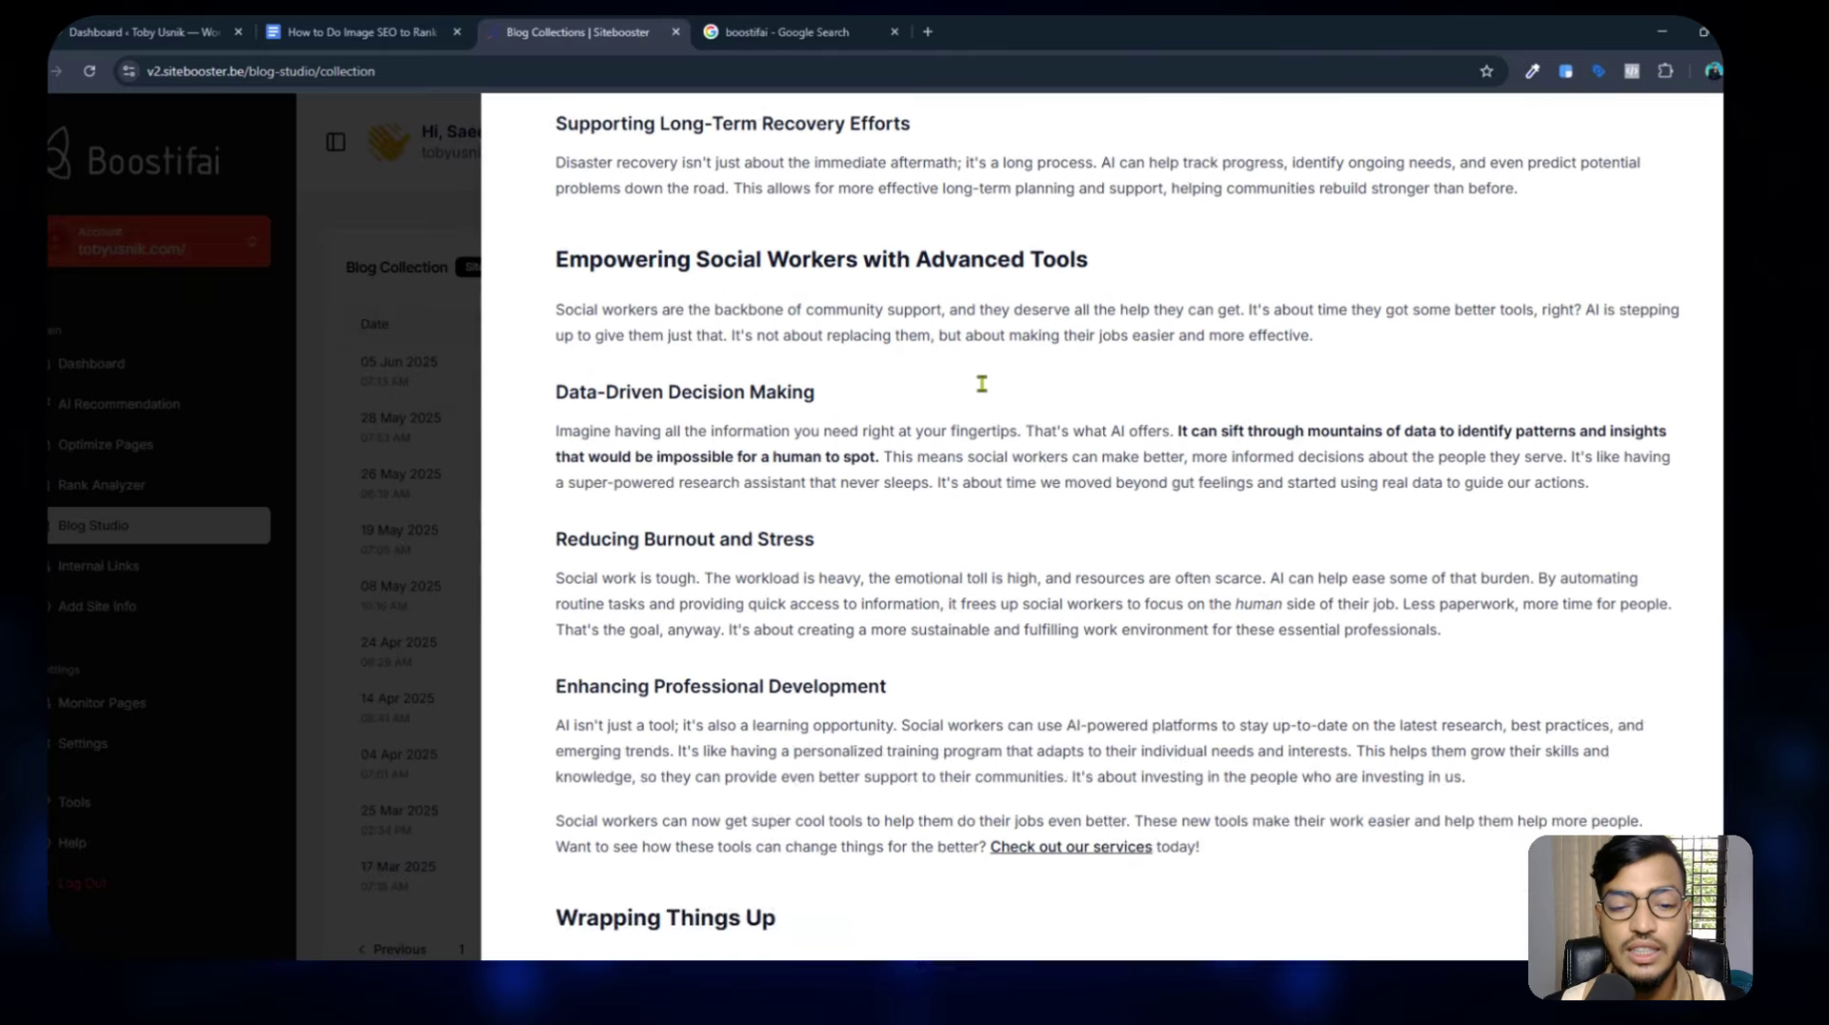
scroll(981, 383, "up", 20)
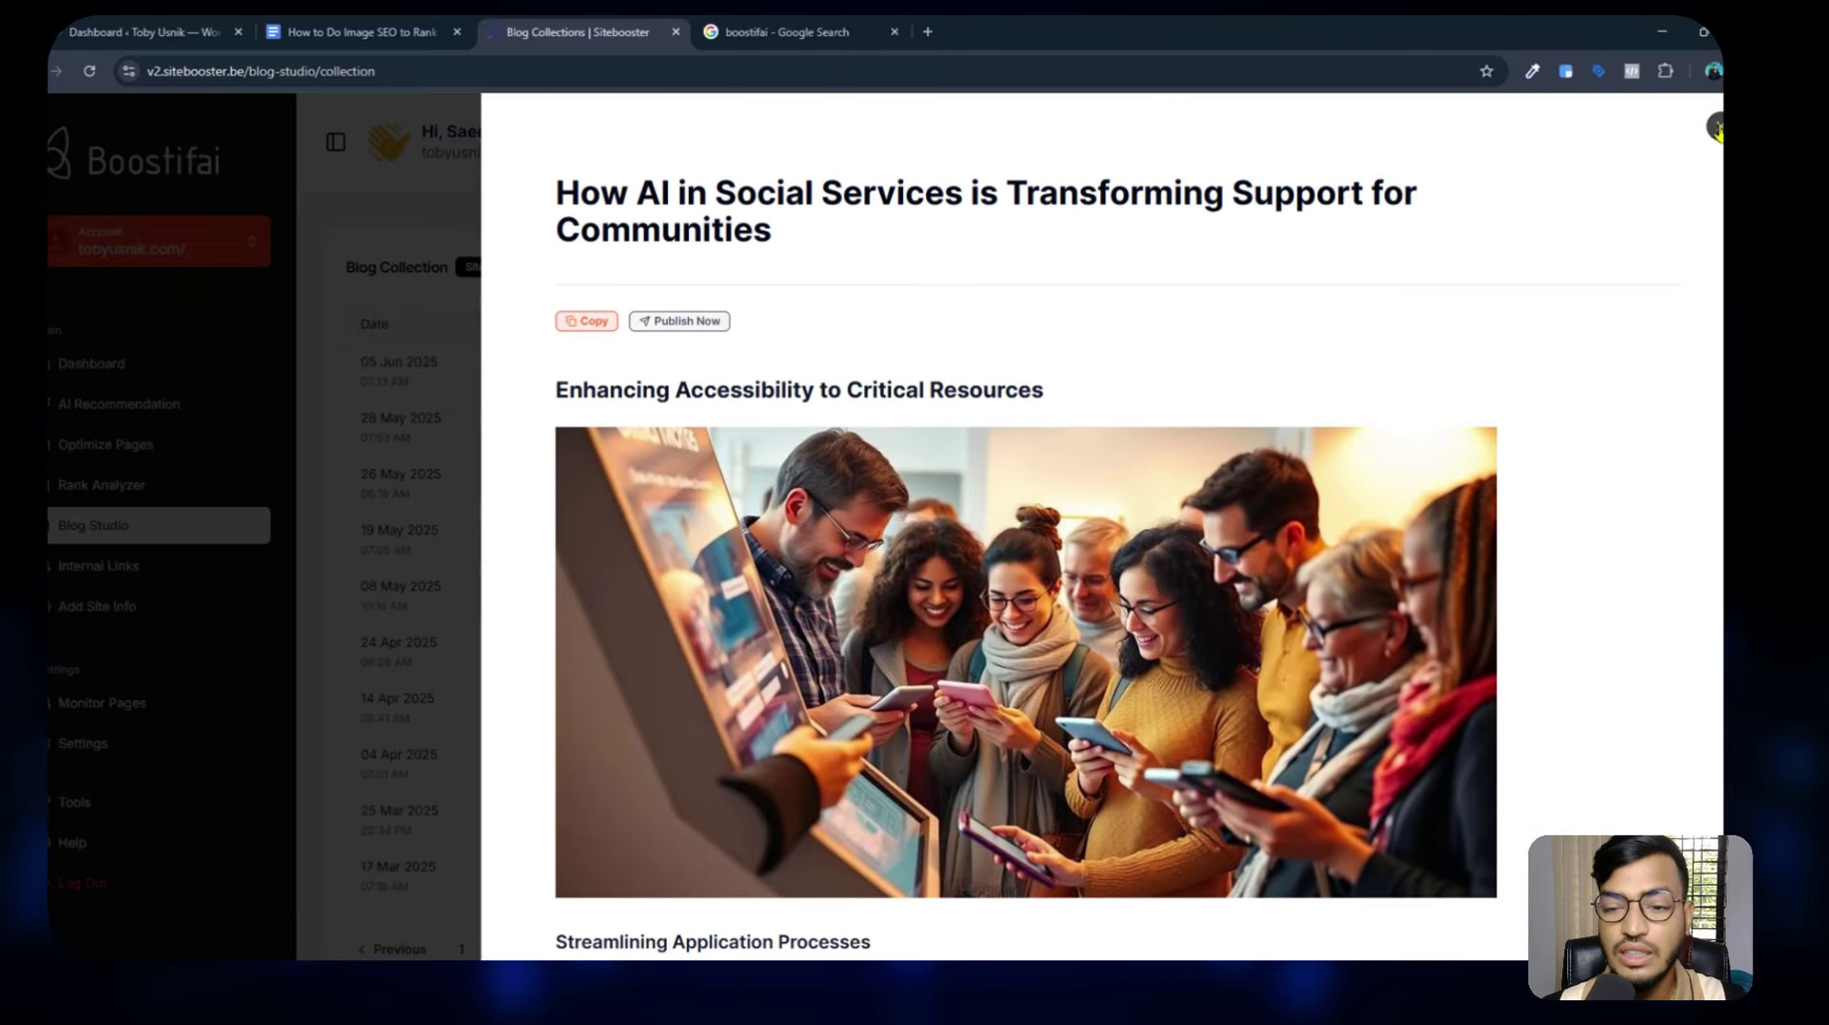
left_click(1718, 134)
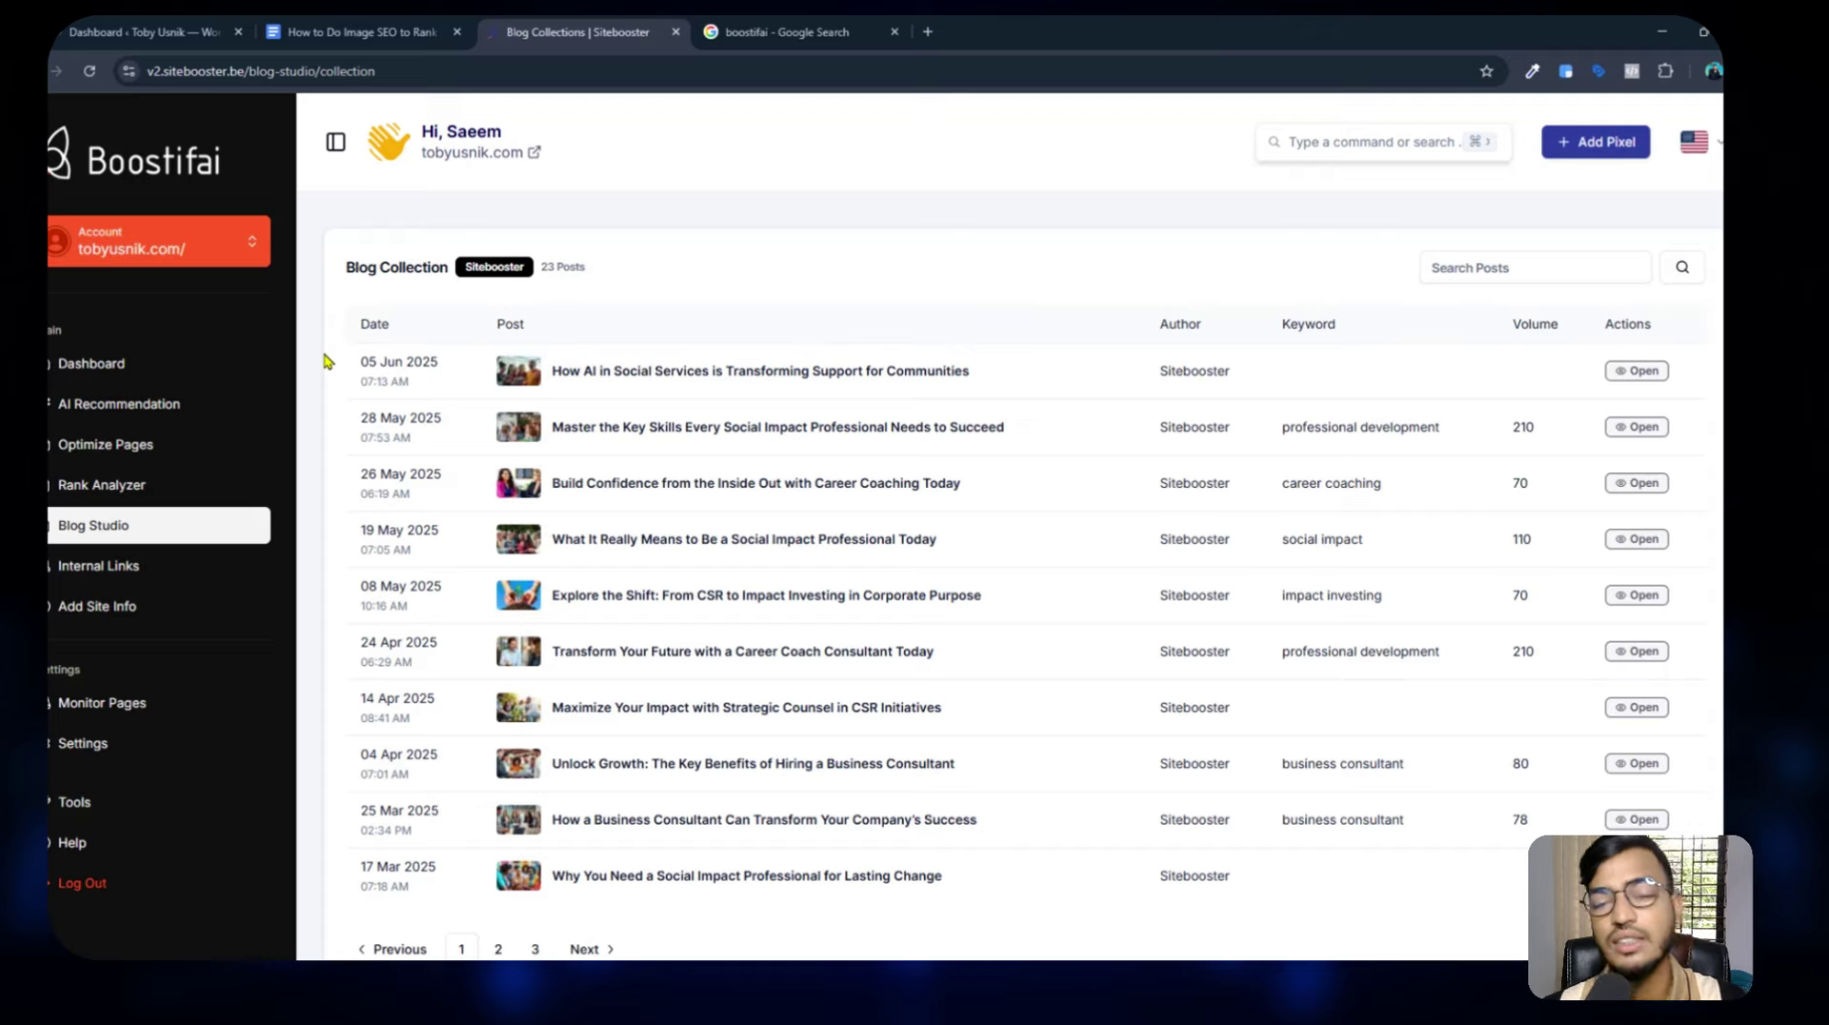
Return to the main dashboard and review the Analytics chart and the Top Ranking Pages section.
left_click(115, 363)
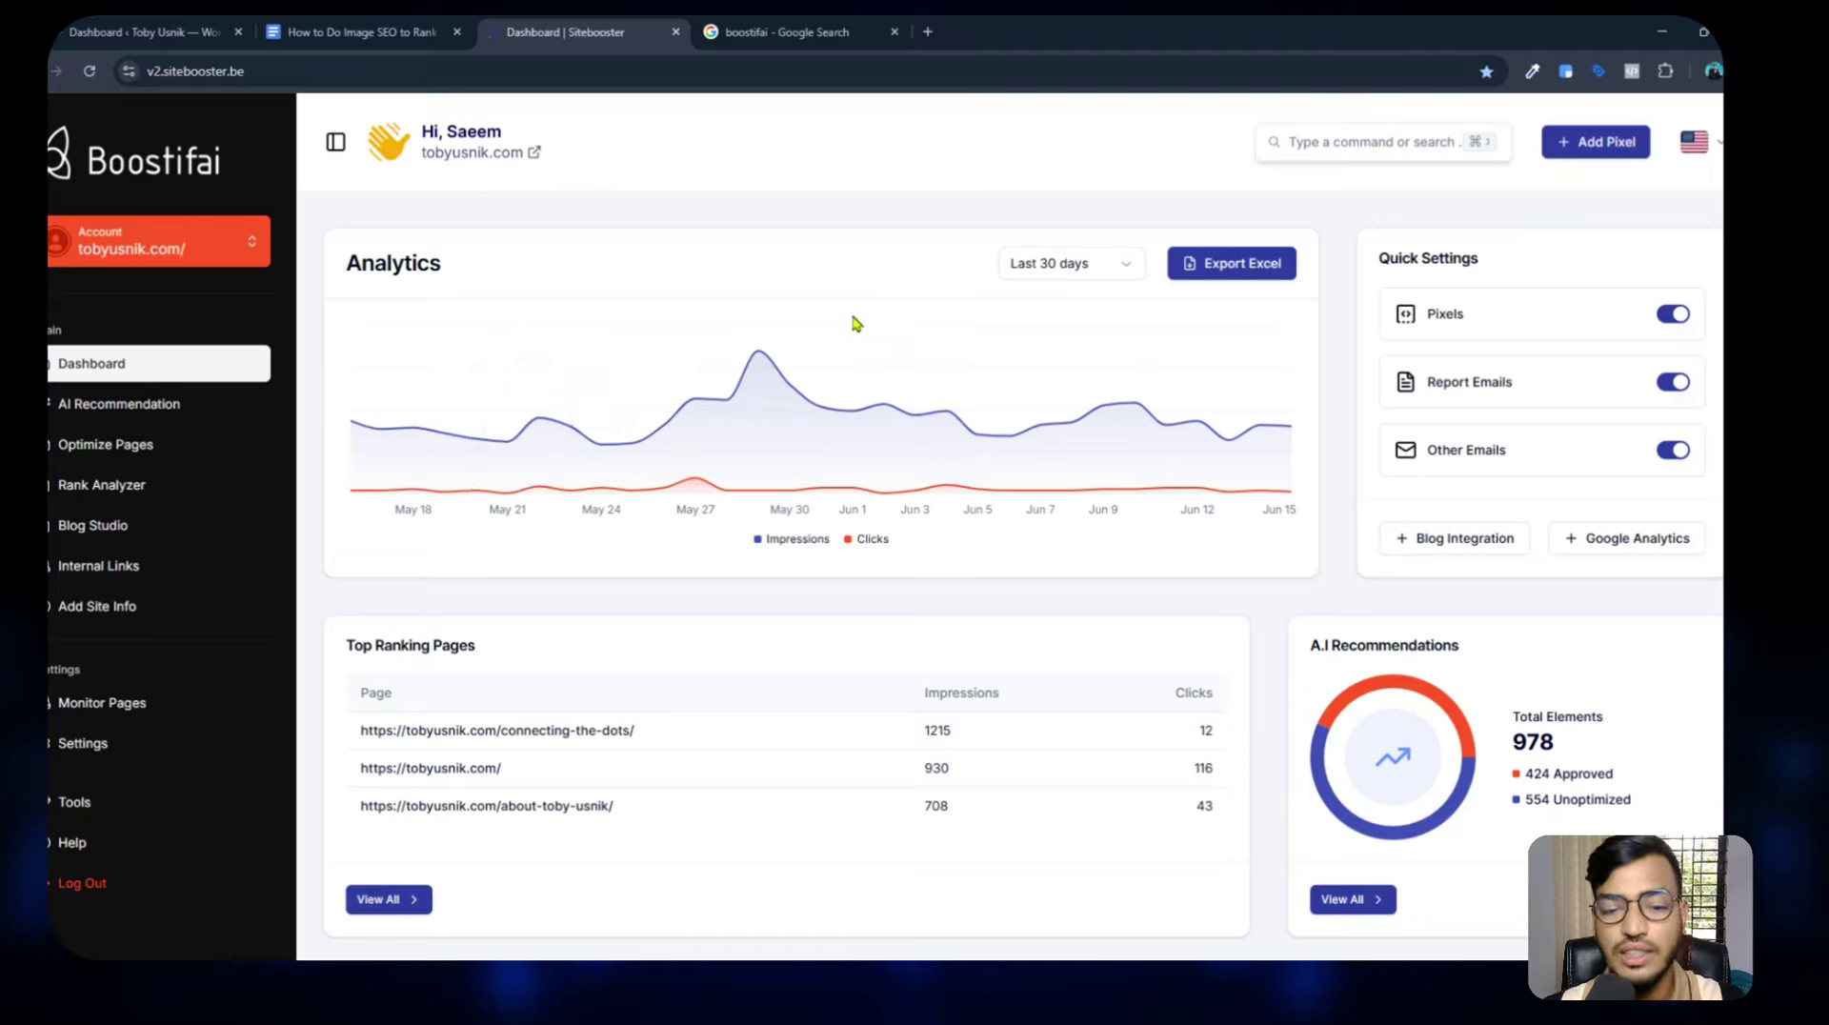
left_click_drag(390, 257, 428, 258)
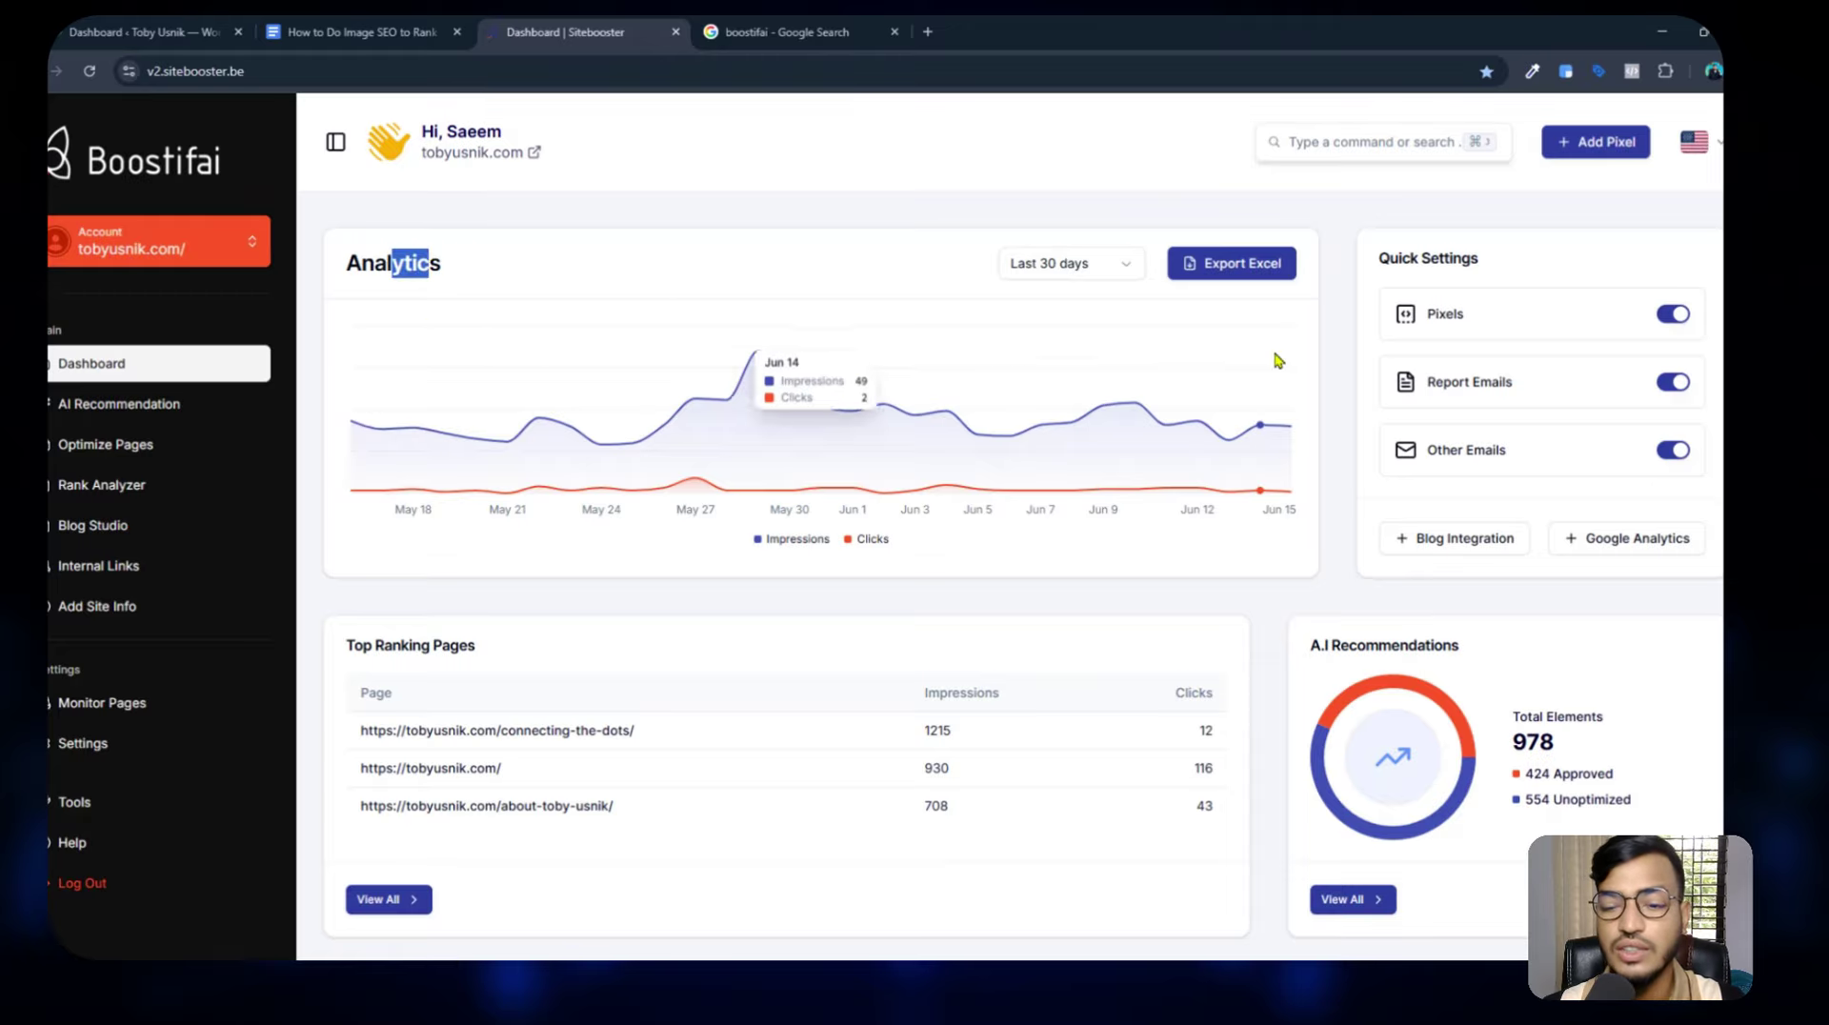
scroll(1277, 361, "down", 3)
left_click_drag(373, 399, 506, 398)
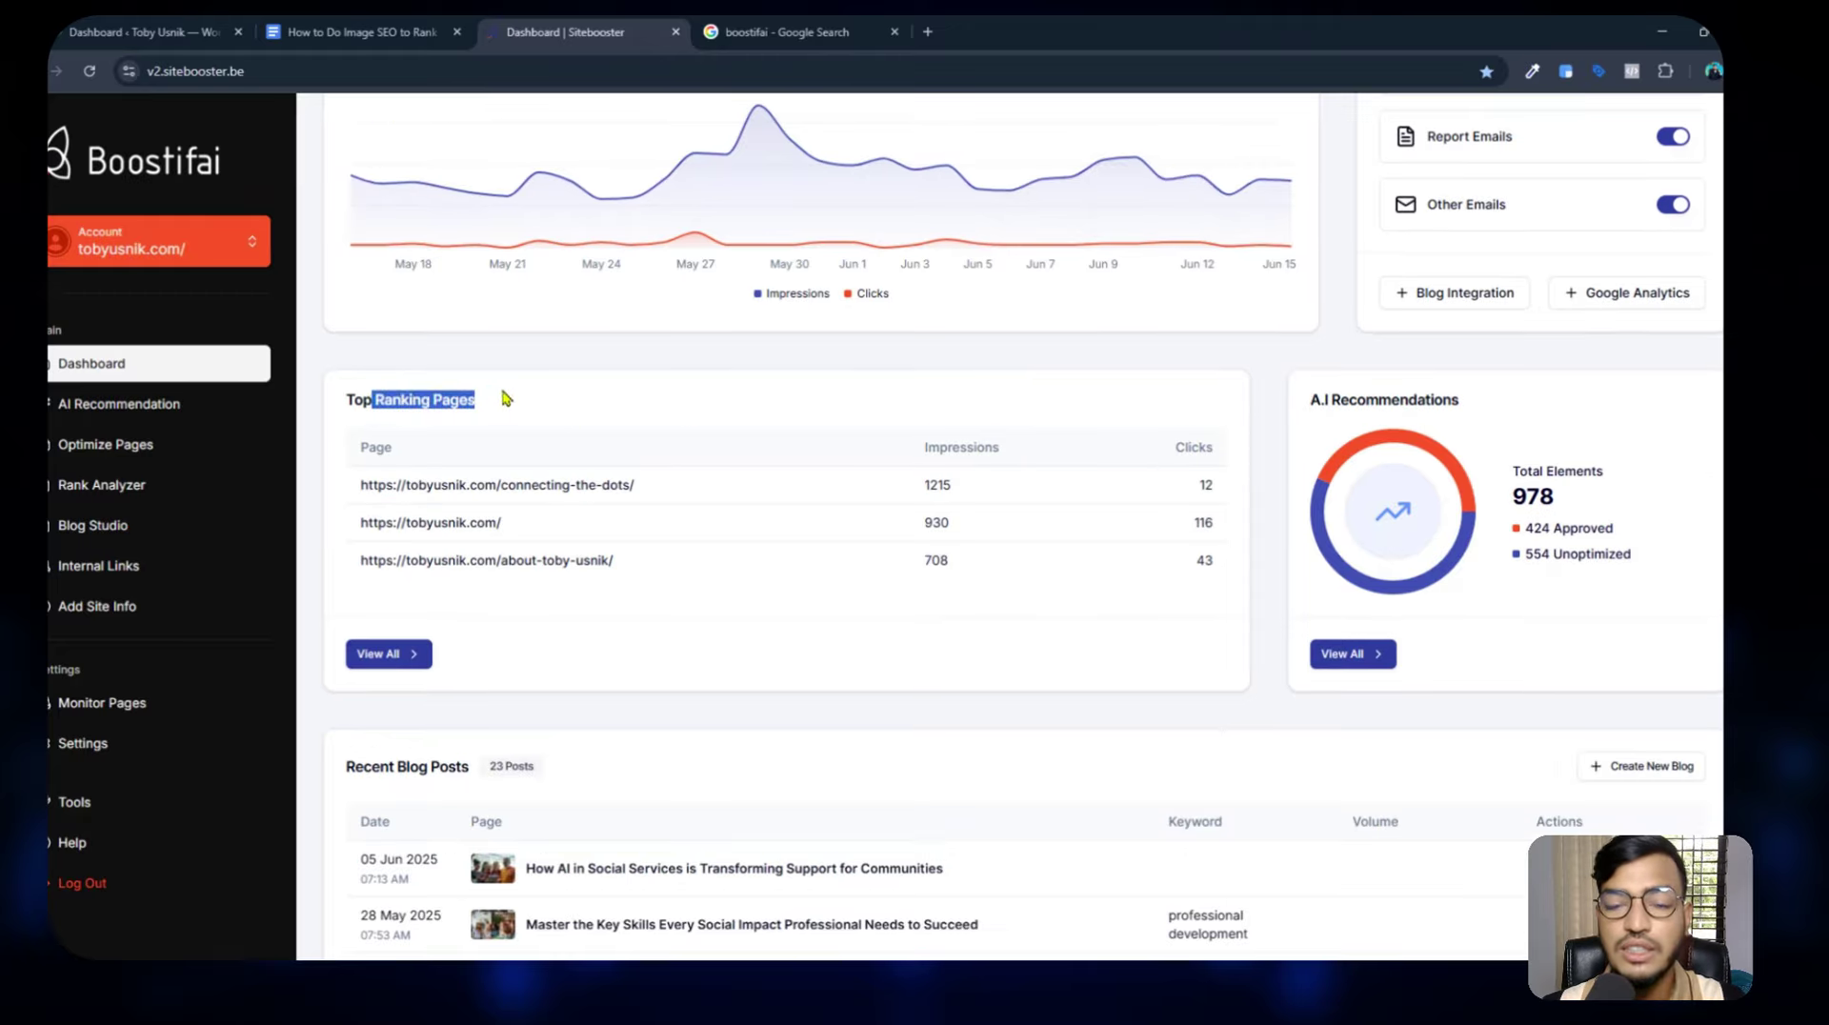
Open the full Top Ranking Pages list, sort it by impressions in ascending order and close it.
left_click(392, 656)
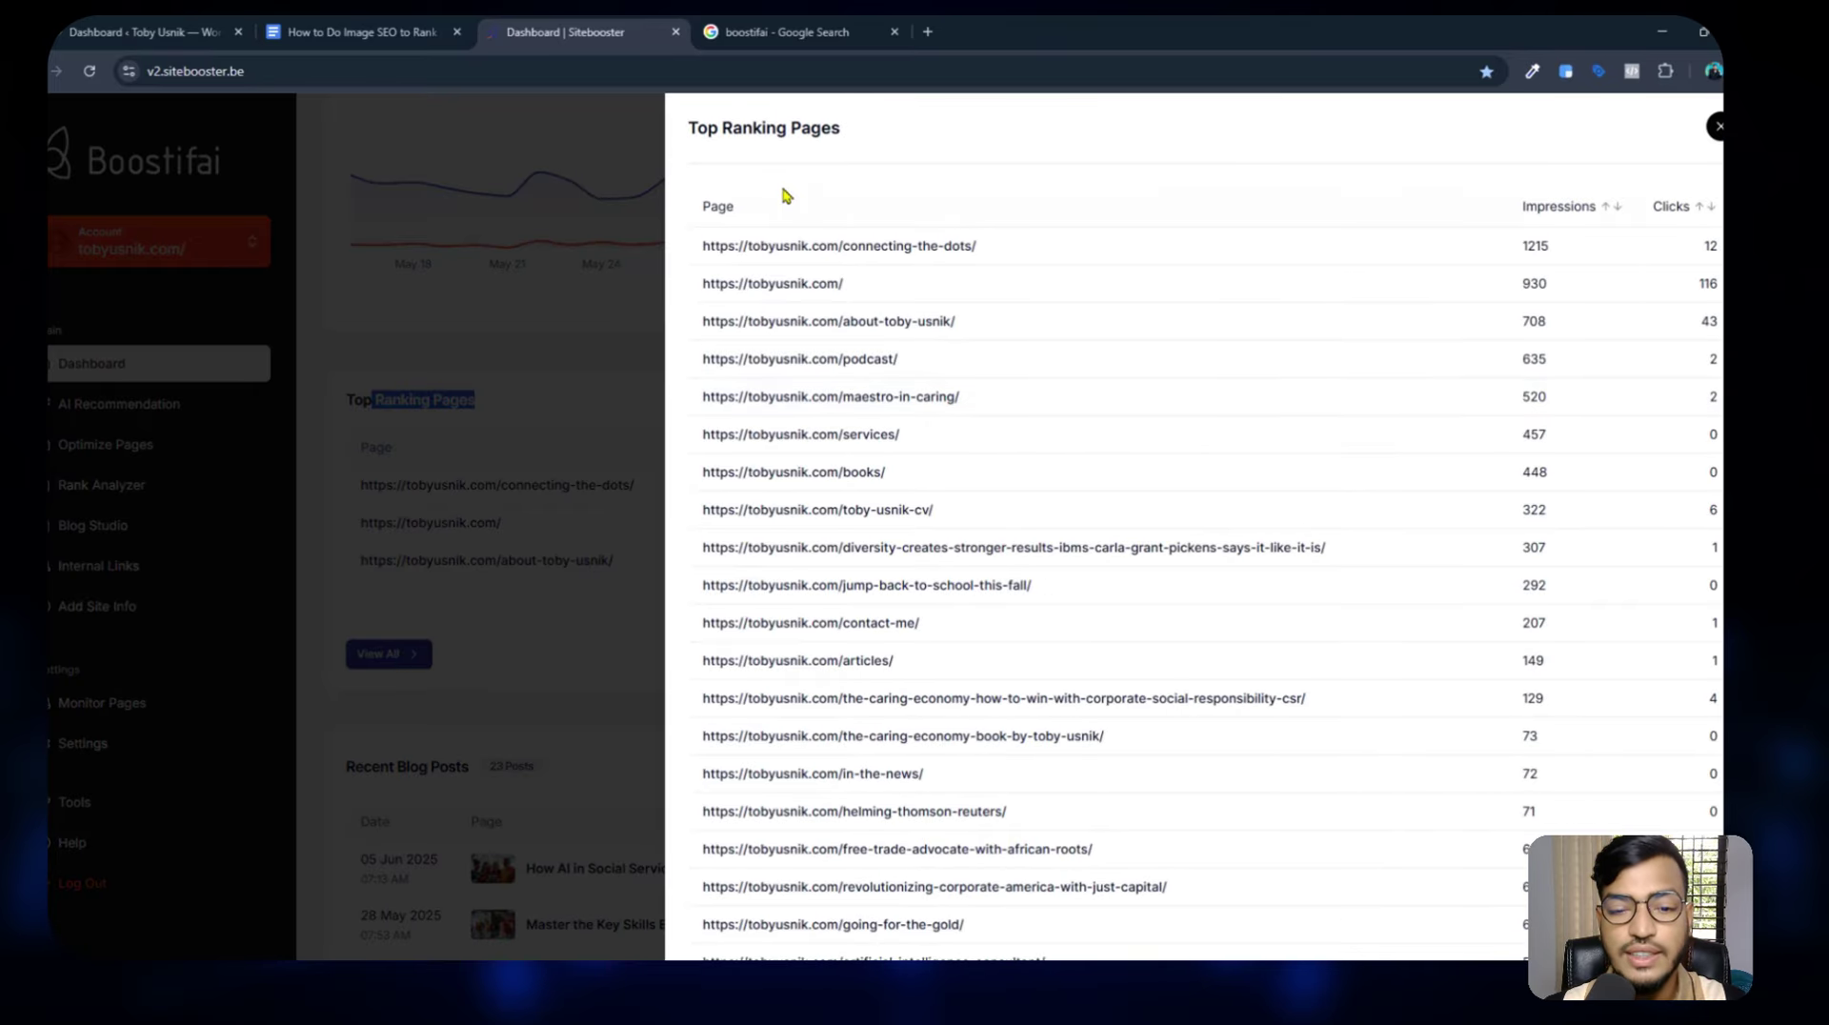
left_click_drag(707, 128, 904, 132)
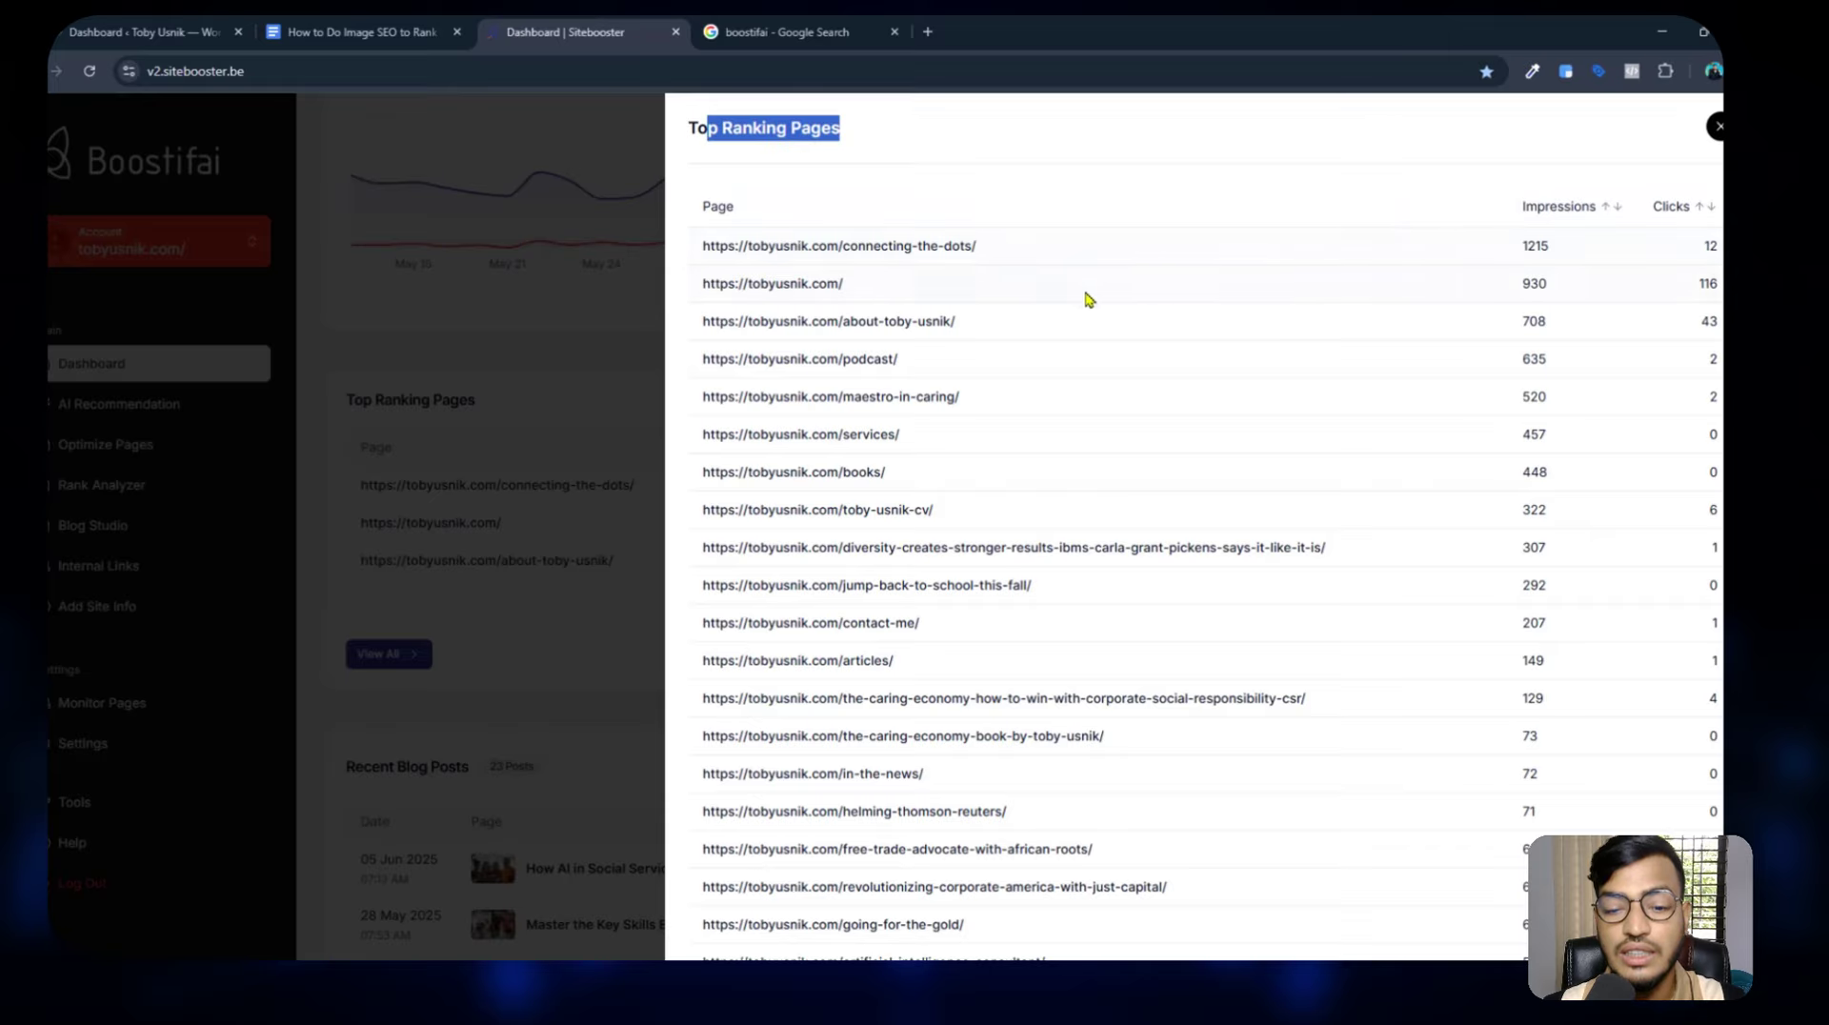
left_click_drag(1503, 208, 1623, 167)
left_click(1520, 153)
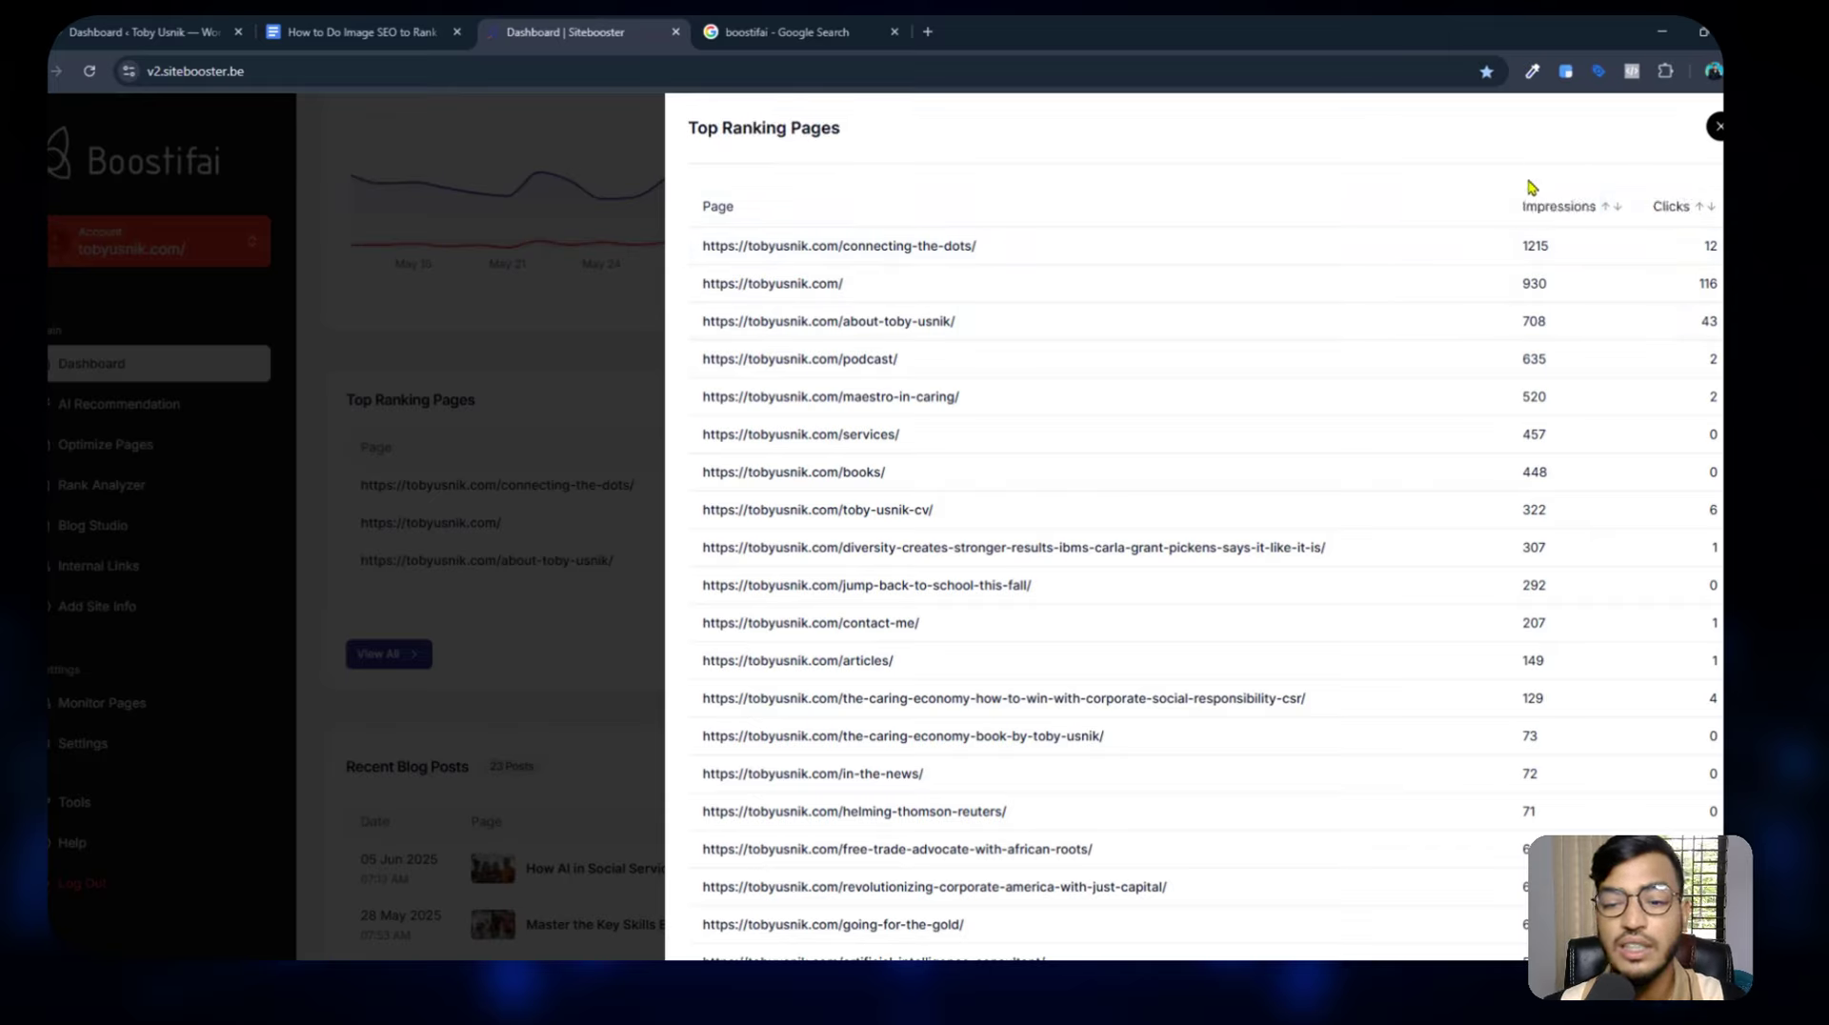
left_click(1548, 210)
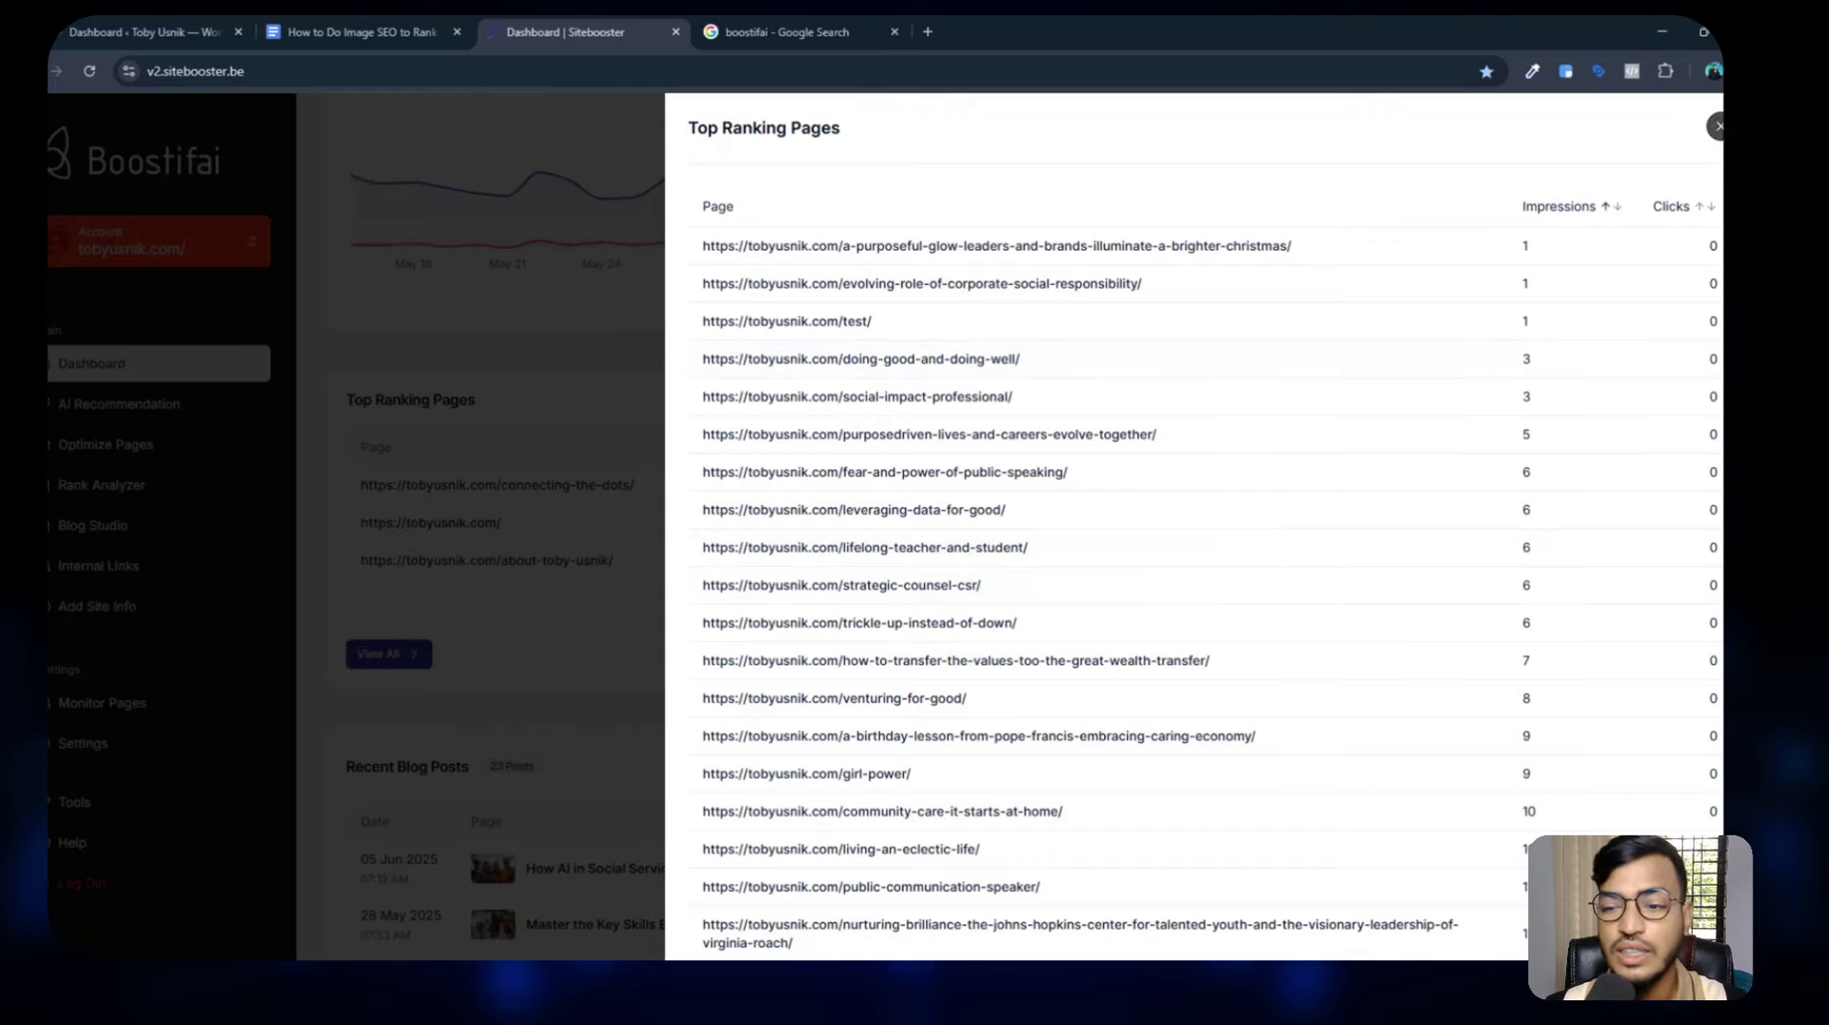
left_click(1718, 125)
scroll(850, 438, "up", 3)
mouse_move(850, 438)
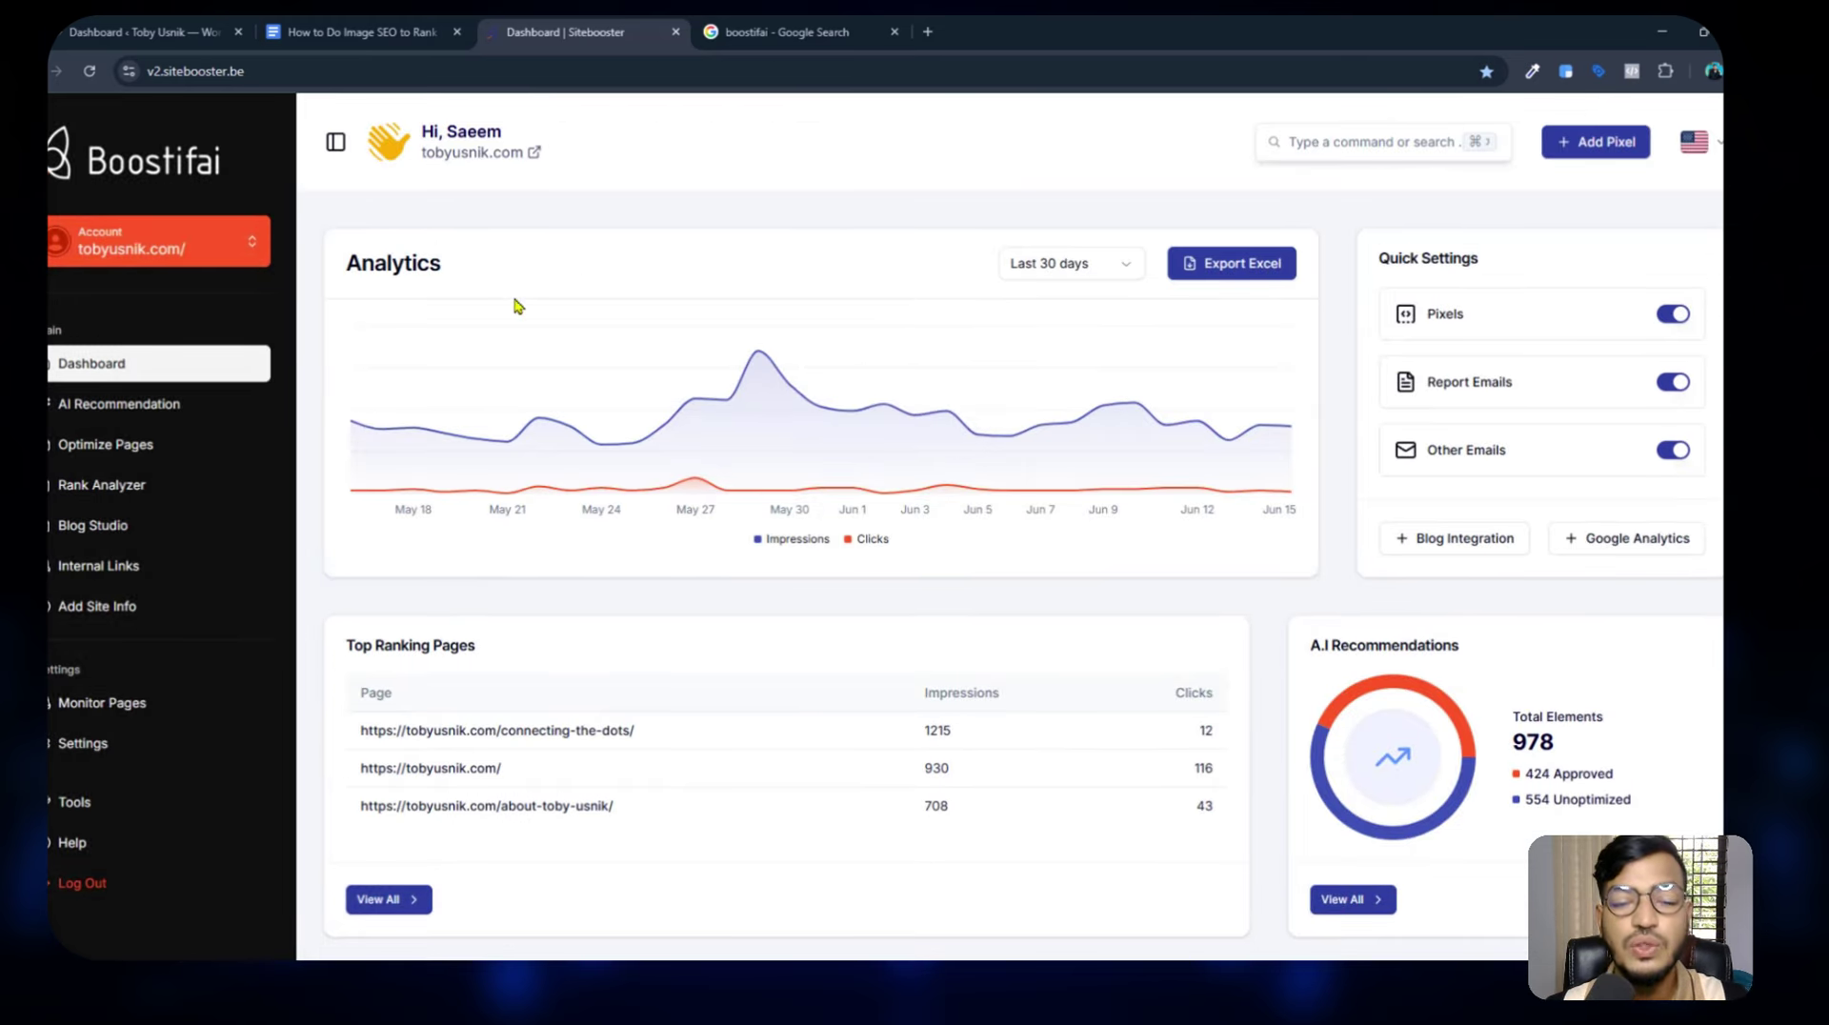
mouse_move(491, 338)
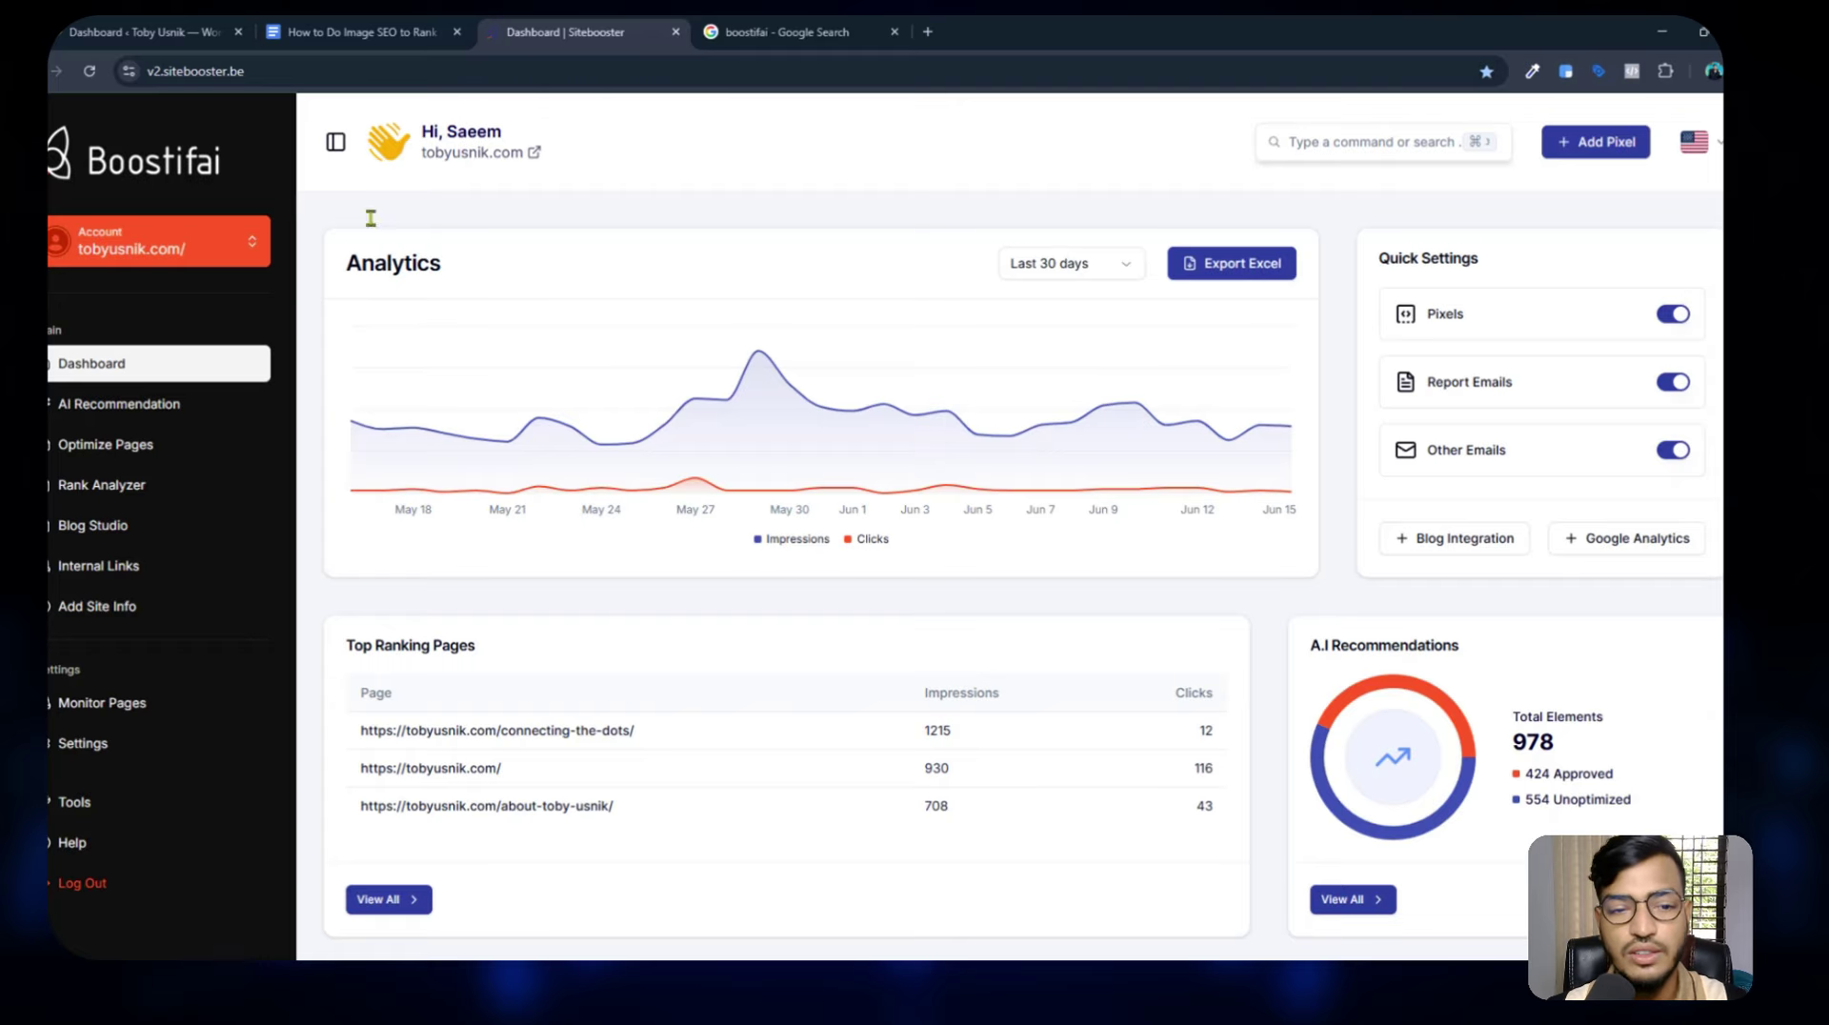
Switch to the Google Docs image SEO guide and review the Step 1 point "Make sure images align with content".
left_click(362, 31)
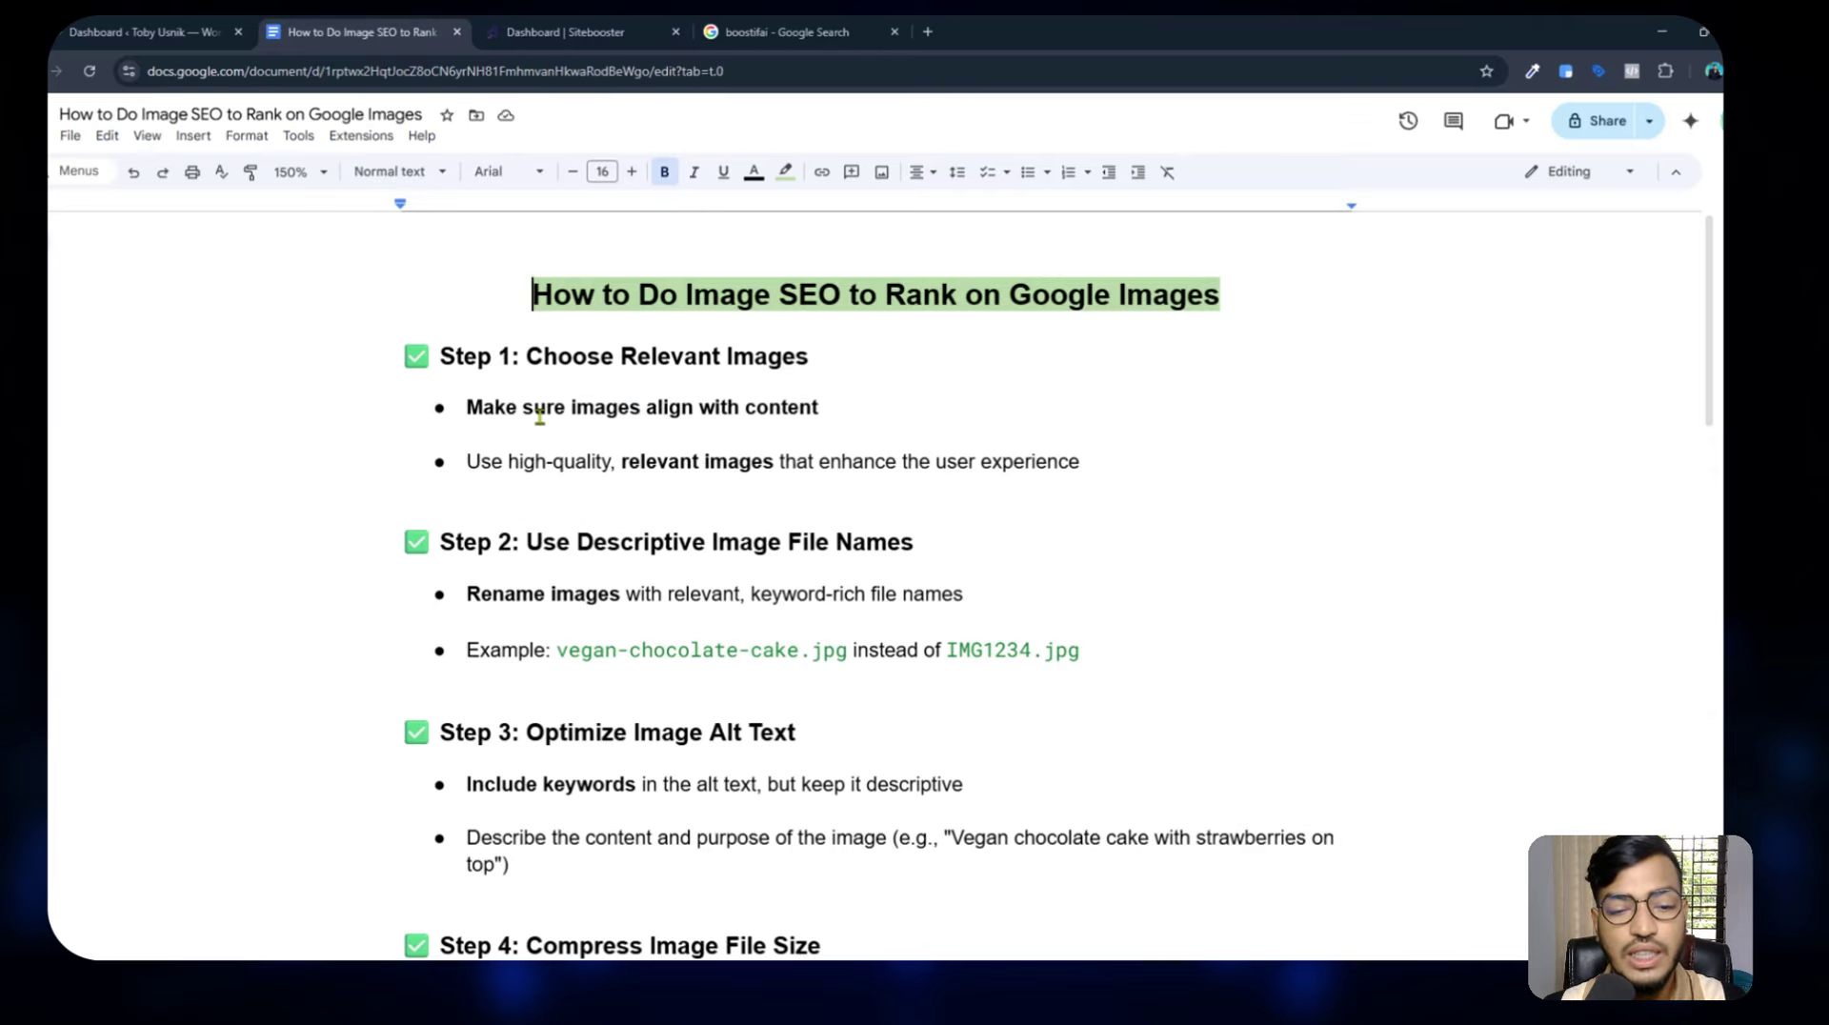
left_click_drag(494, 408, 909, 417)
left_click(908, 417)
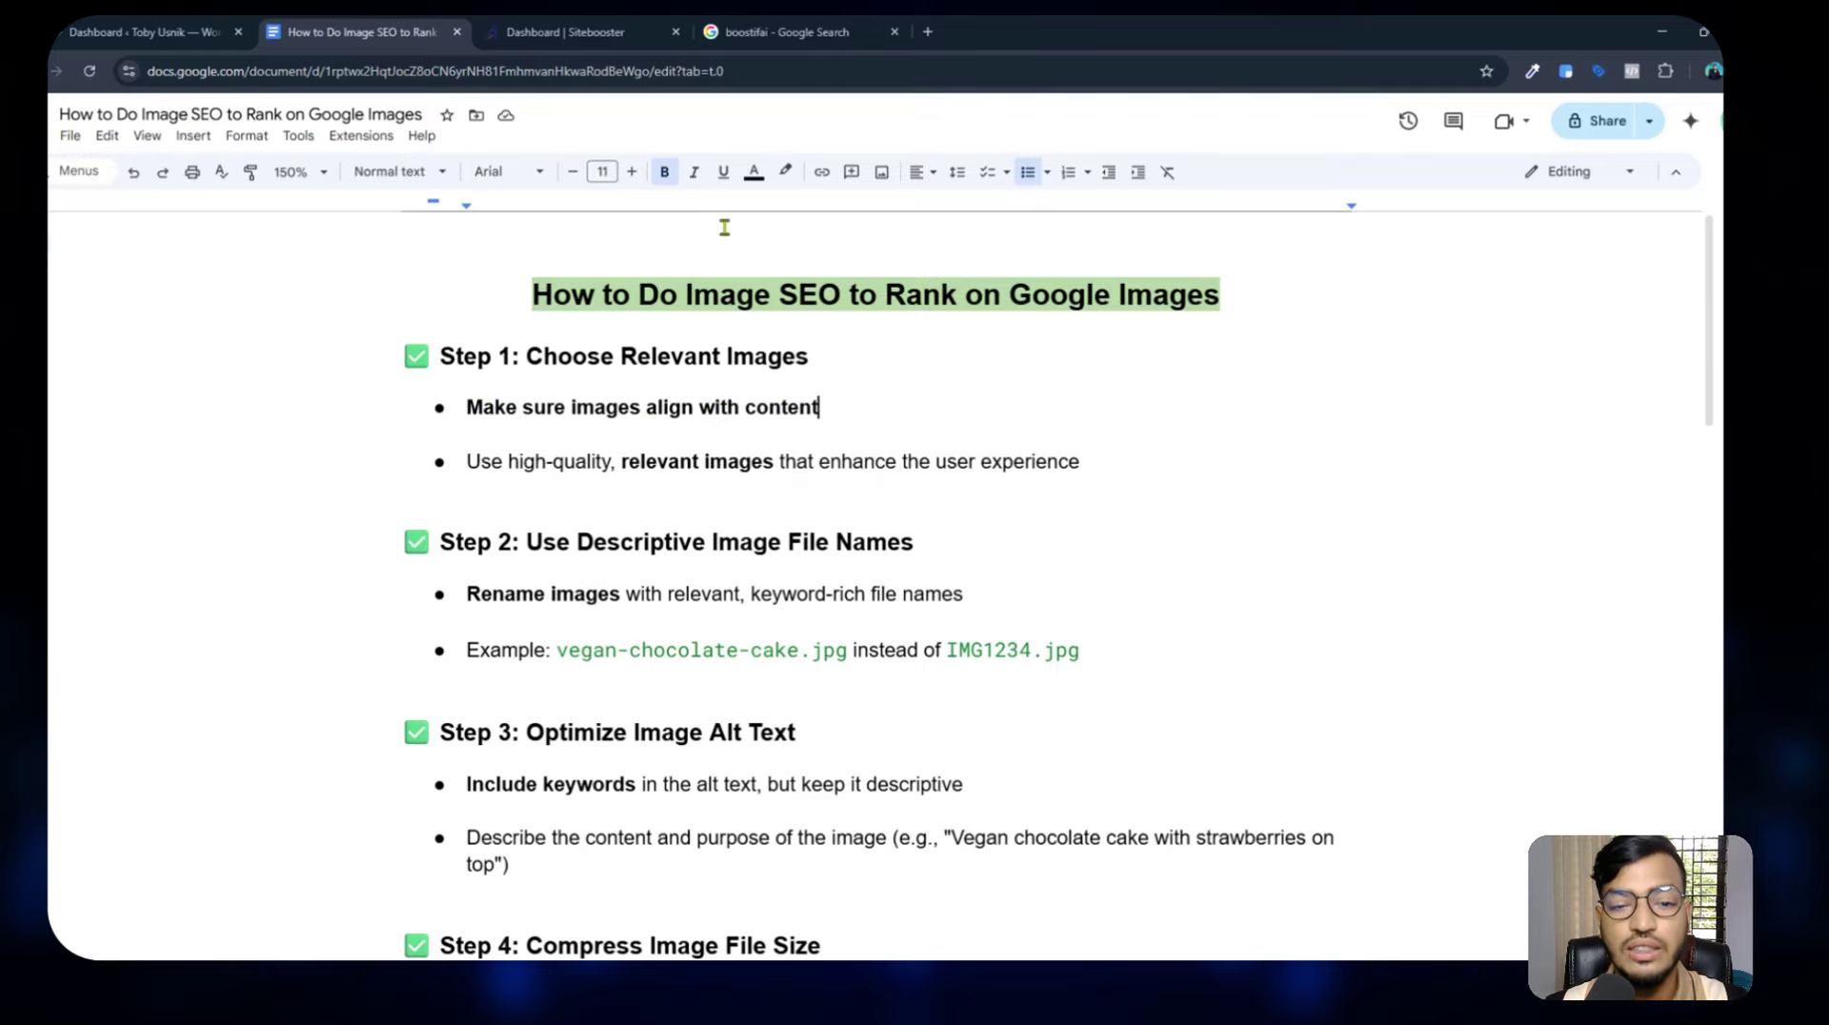
From Boostifai's full Top Ranking Pages list, open the "A Purposeful Glow" Christmas article and examine its image and text.
left_click(565, 31)
scroll(410, 654, "down", 3)
left_click(409, 653)
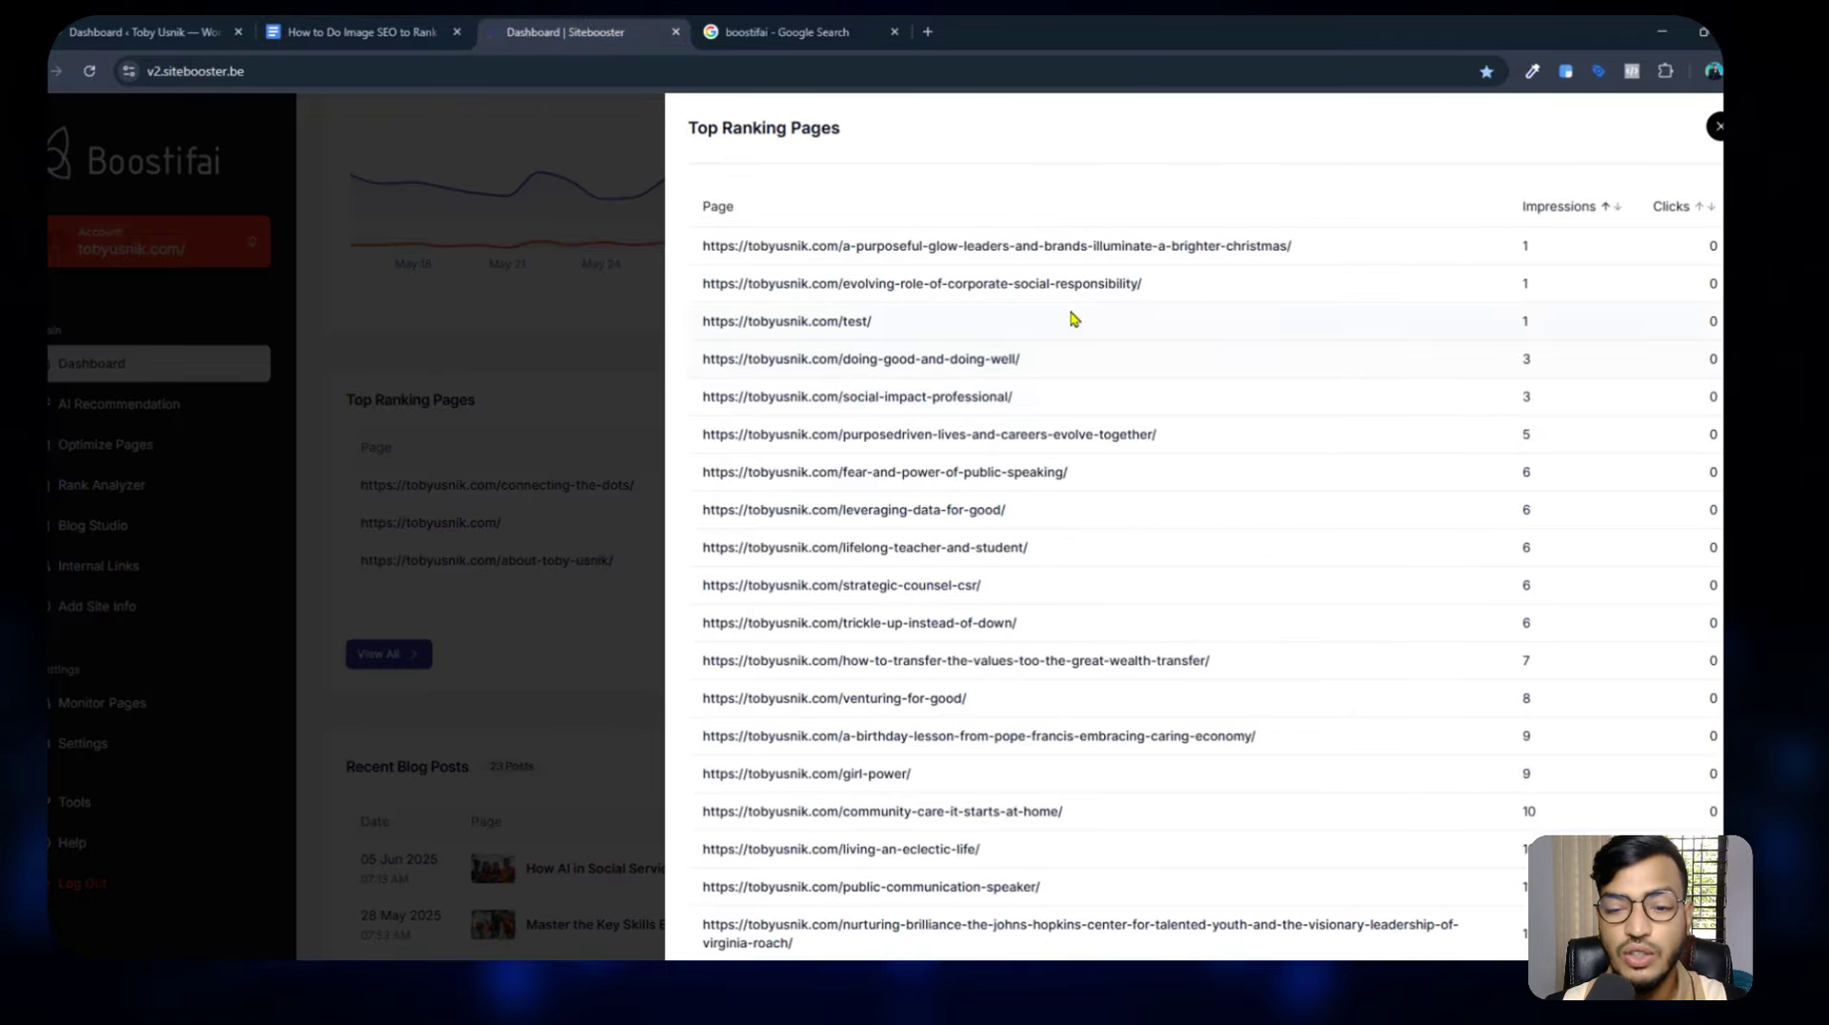
left_click(1049, 247)
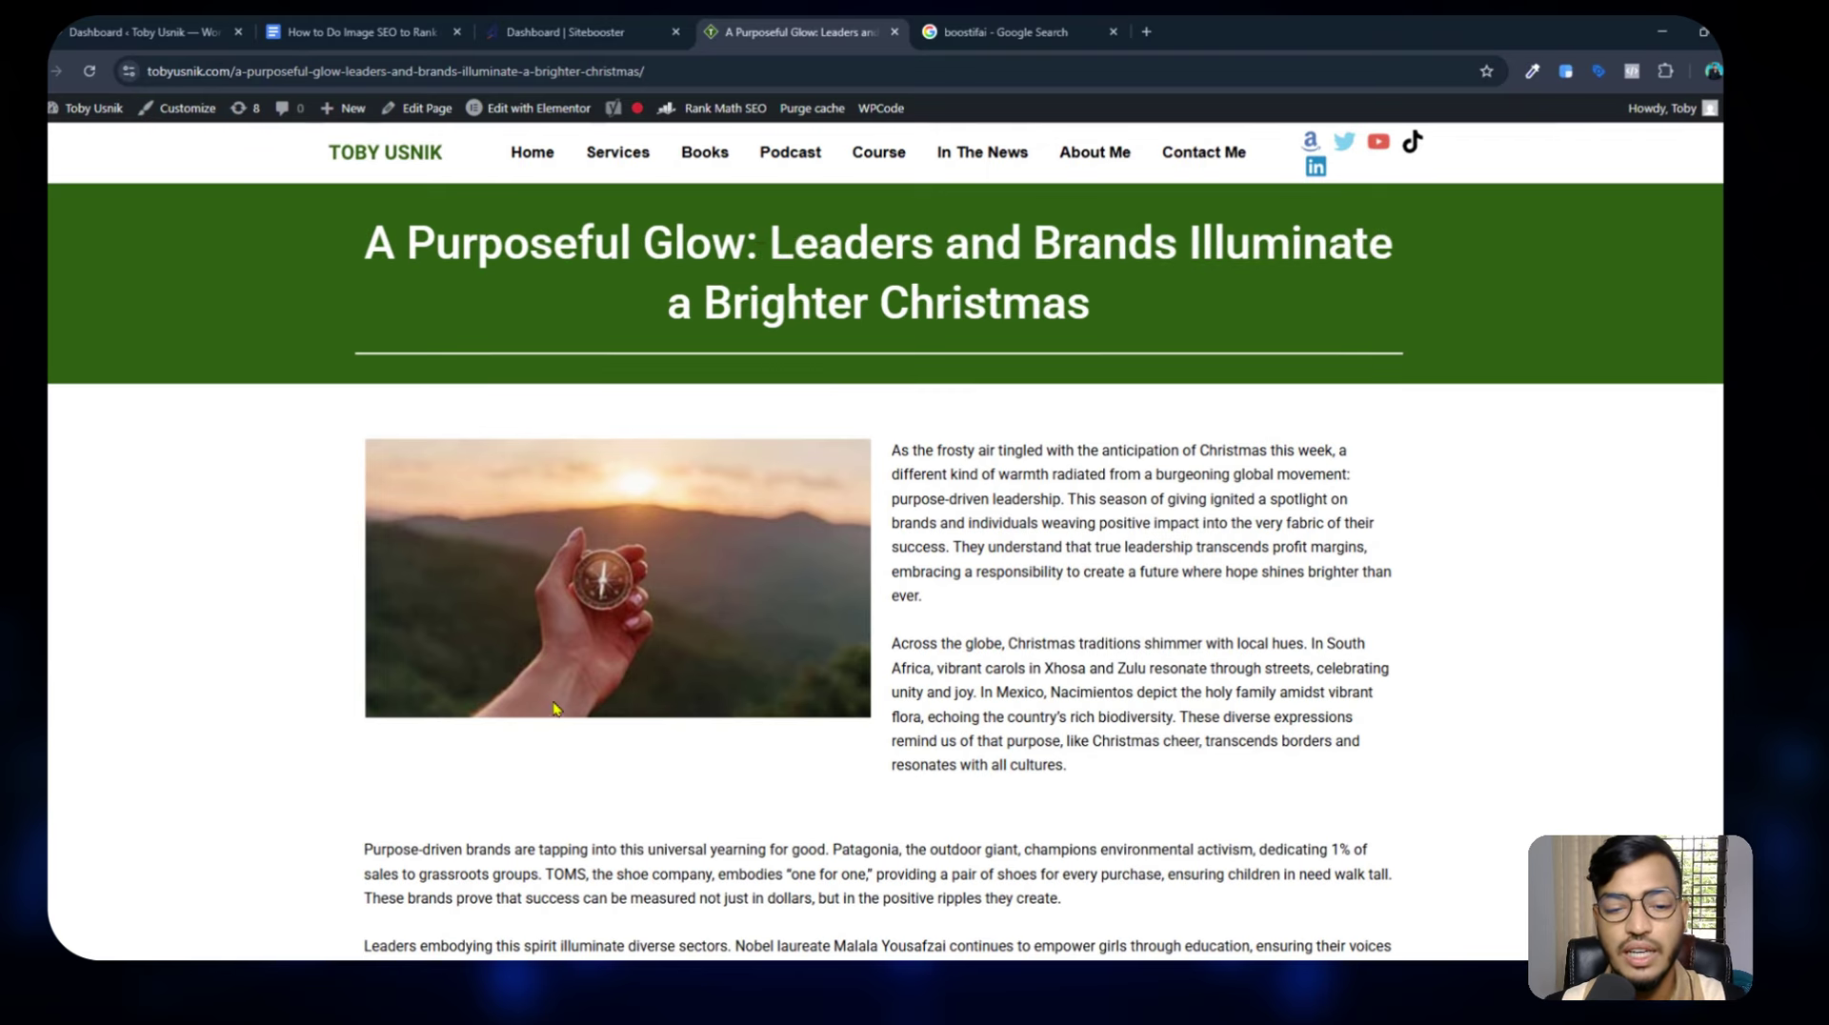
scroll(609, 522, "down", 3)
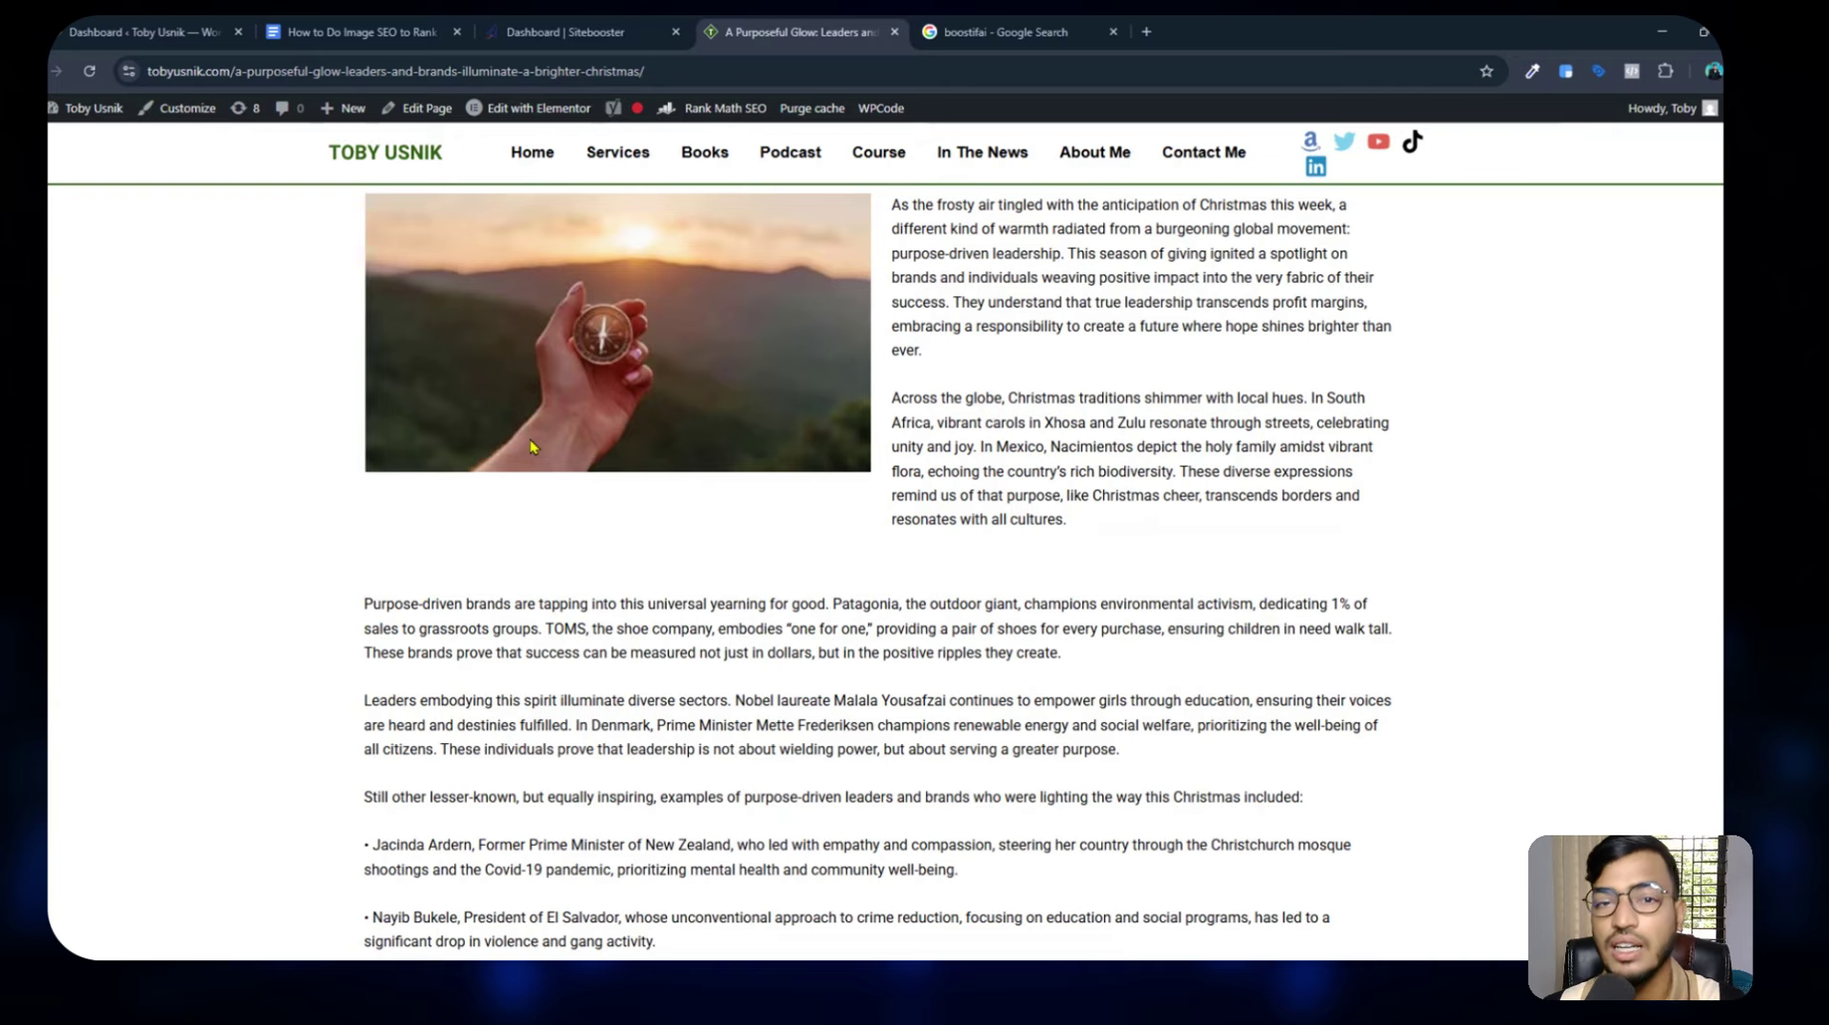
Return to the Google Docs guide and review the high-quality image point and the heading "Step 2: Use Descriptive Image File Names".
left_click(376, 31)
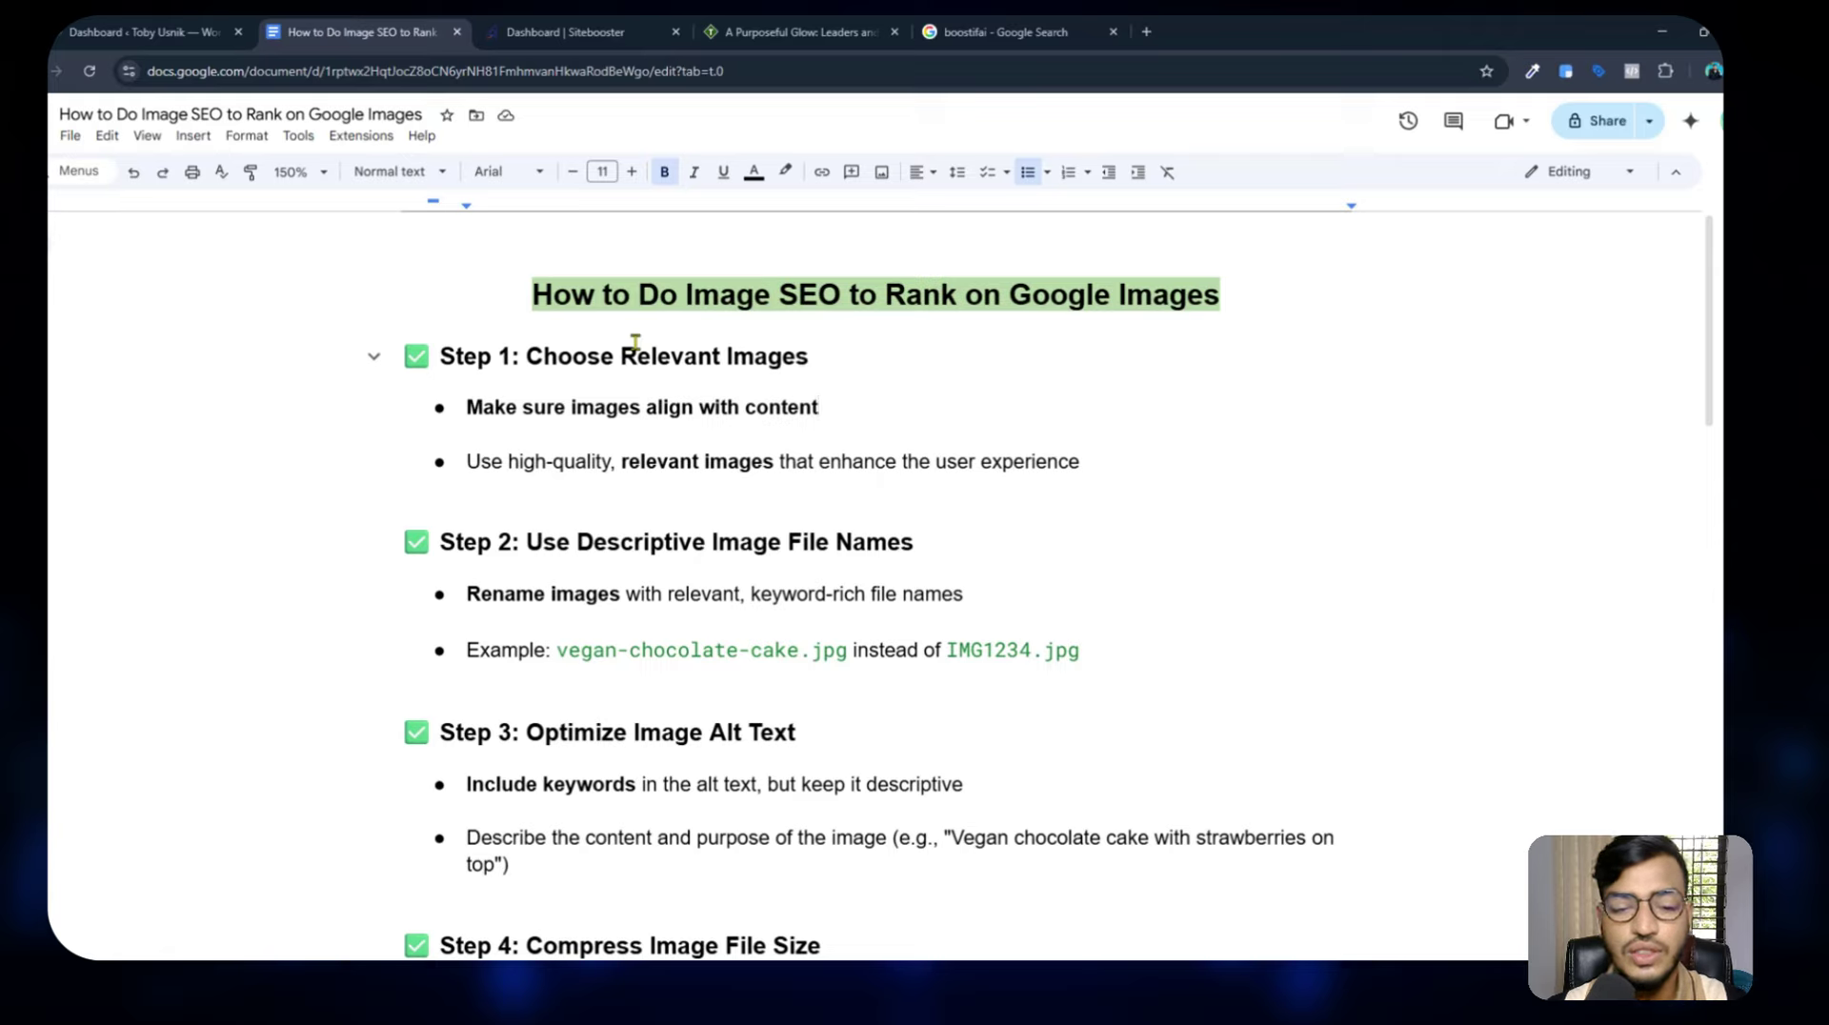
left_click_drag(481, 462, 612, 462)
left_click(792, 462)
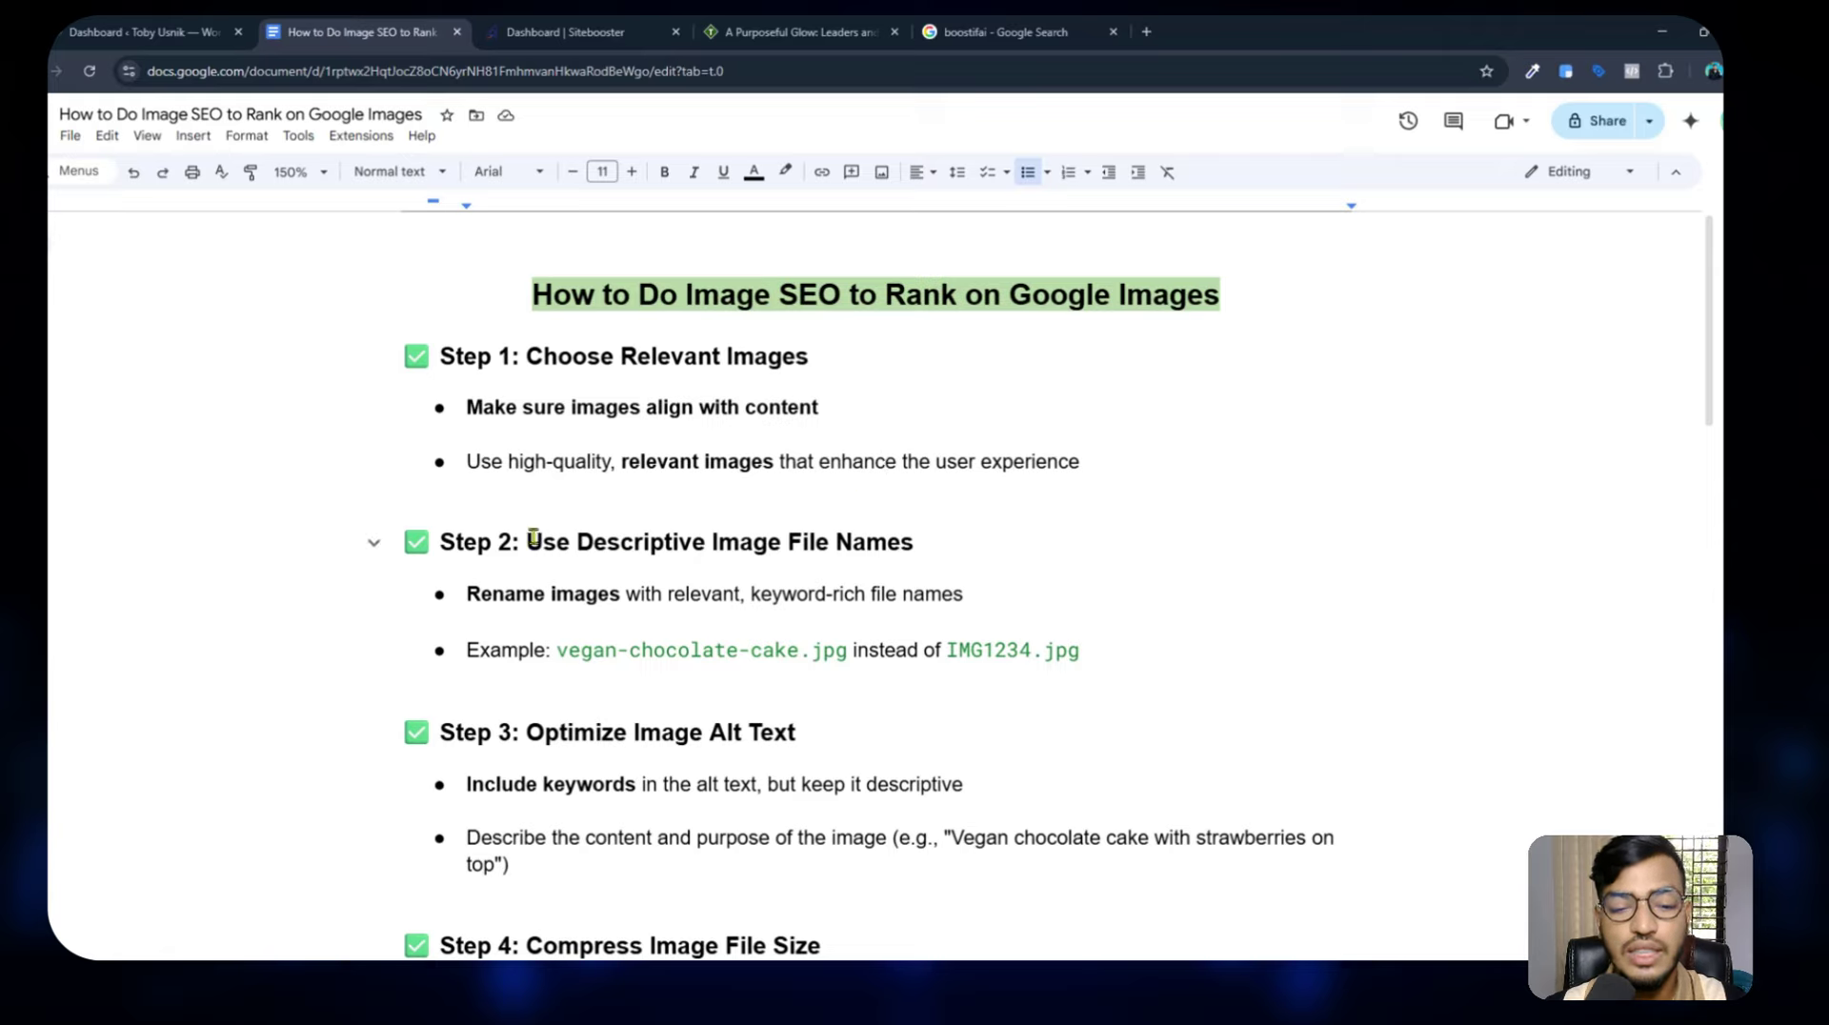
left_click_drag(533, 539, 858, 551)
left_click(916, 541)
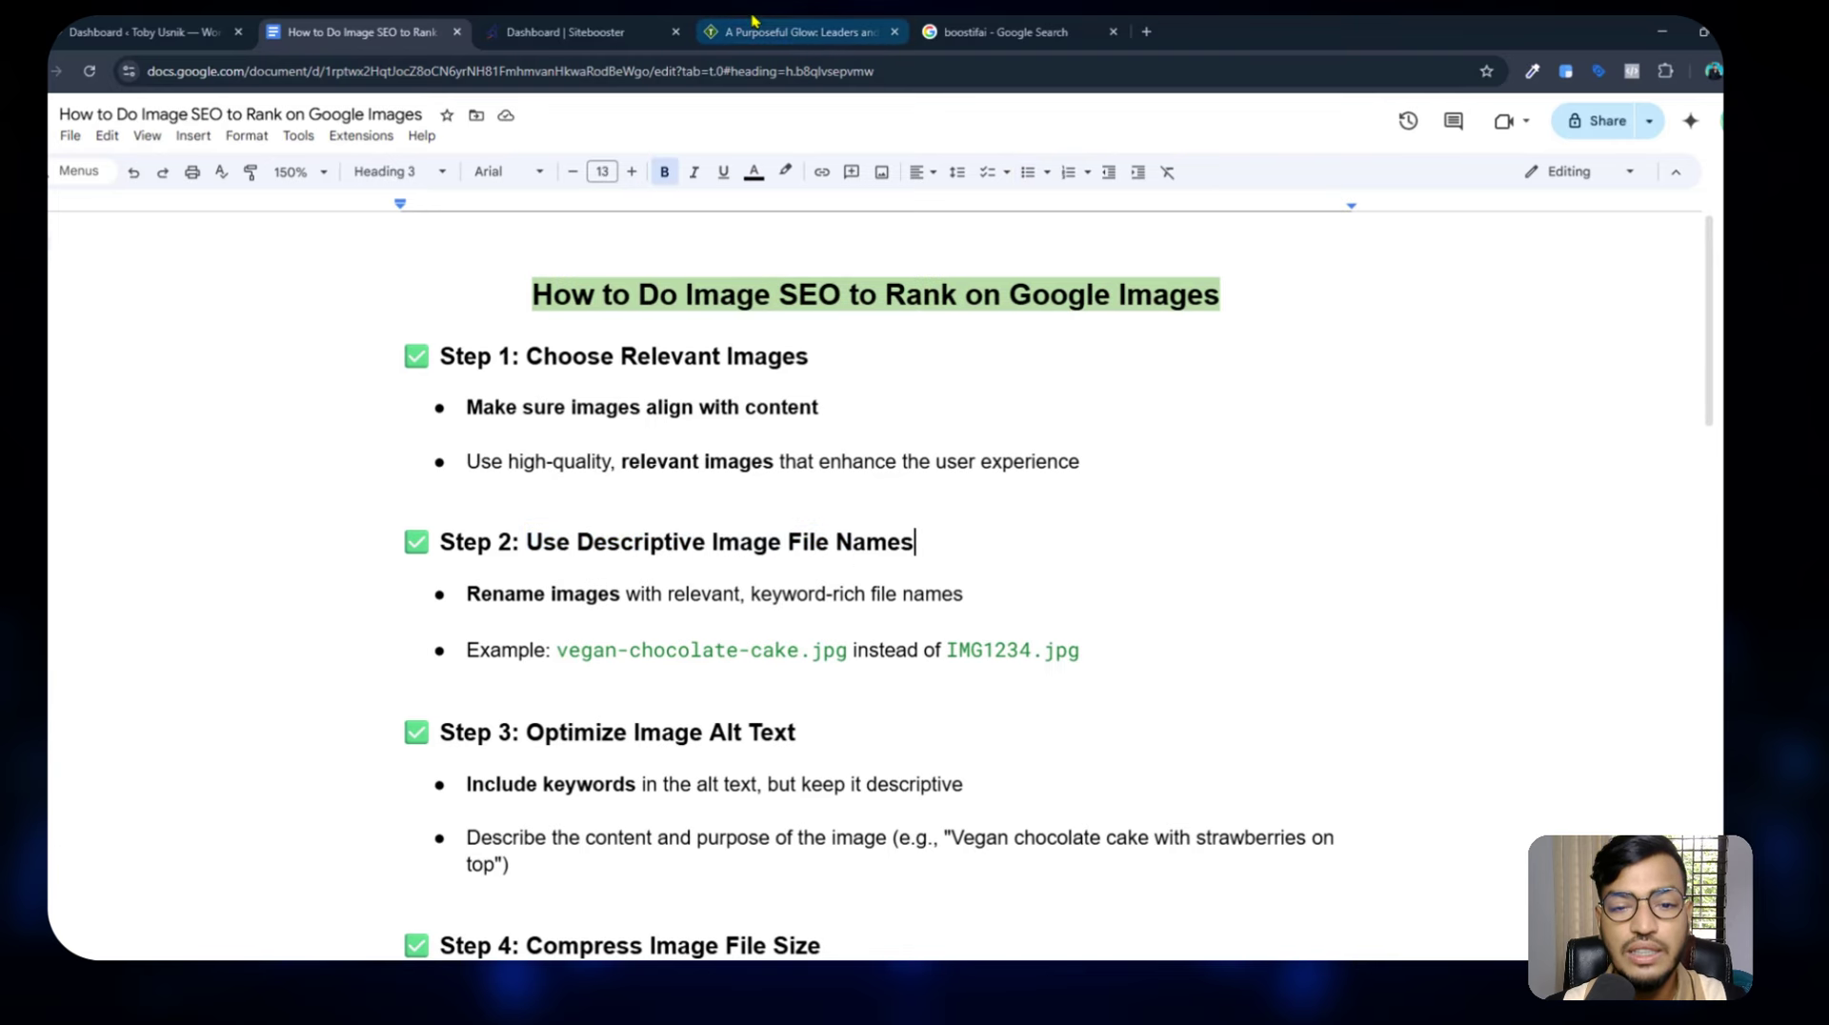
Switch to the WordPress admin and open the Media Library's image grid.
left_click(800, 32)
left_click(147, 32)
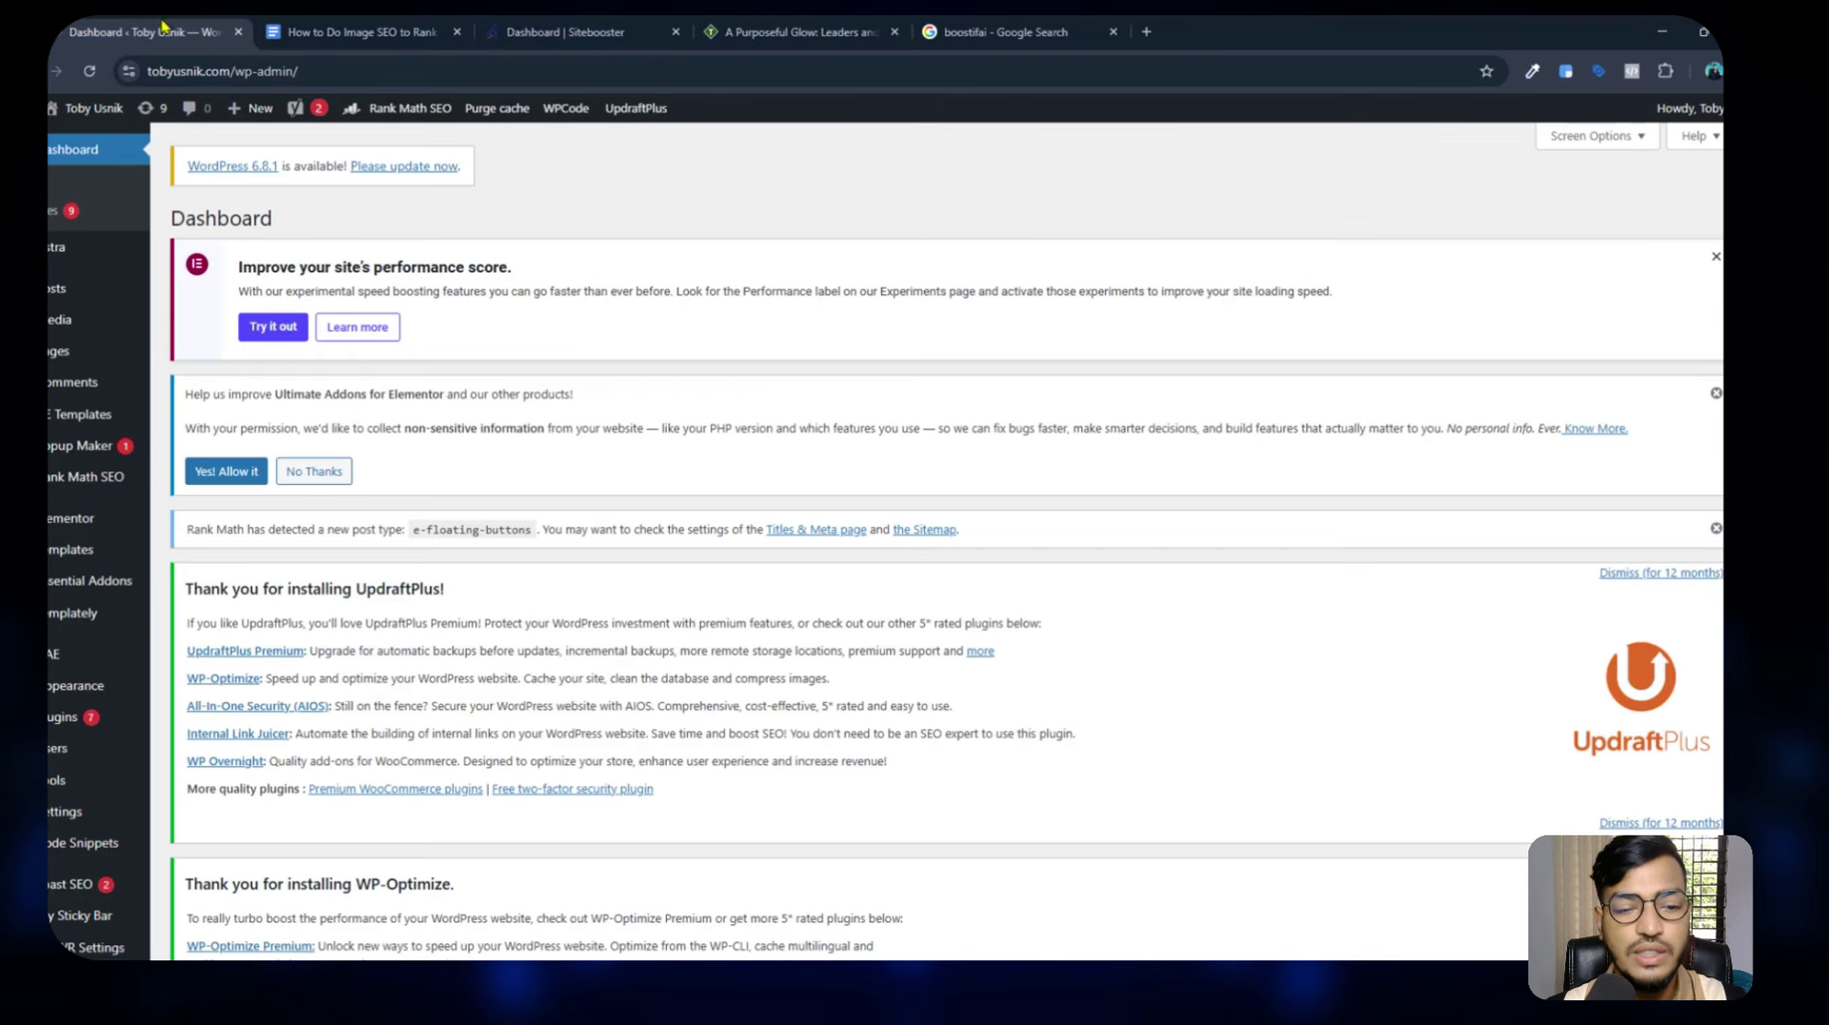
mouse_move(57, 323)
left_click(198, 327)
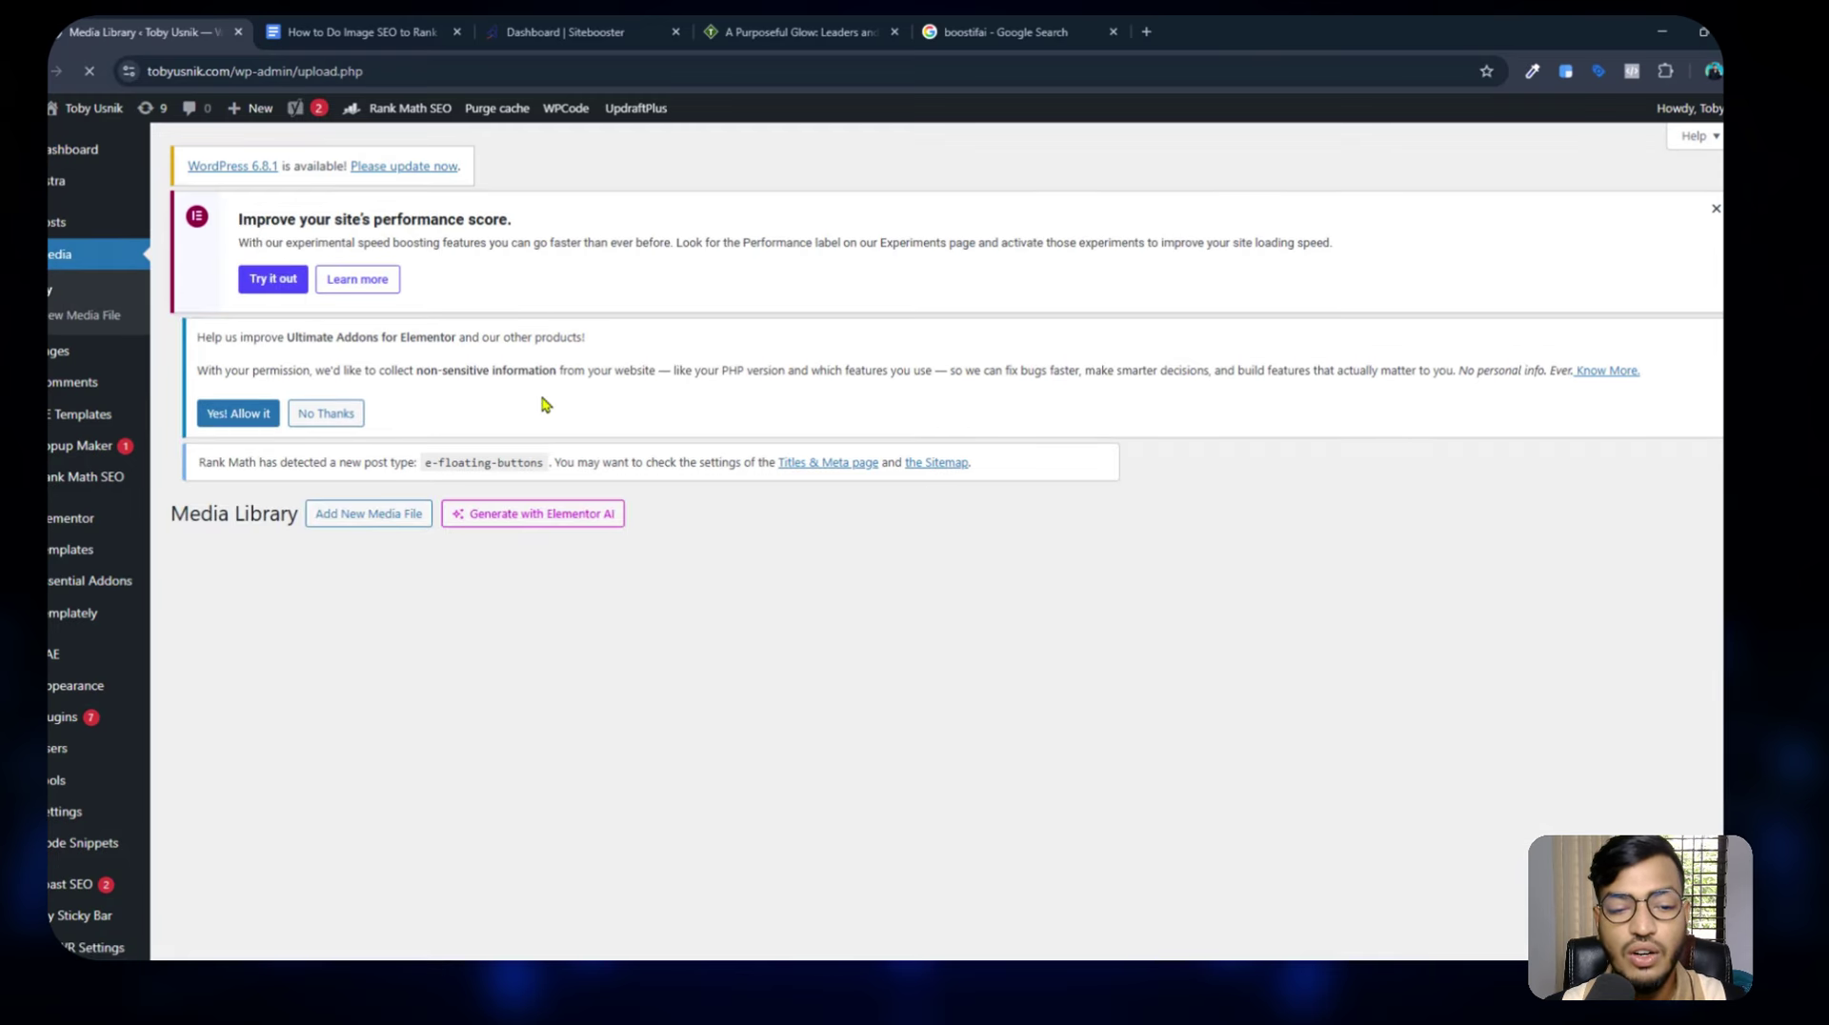
scroll(534, 414, "down", 3)
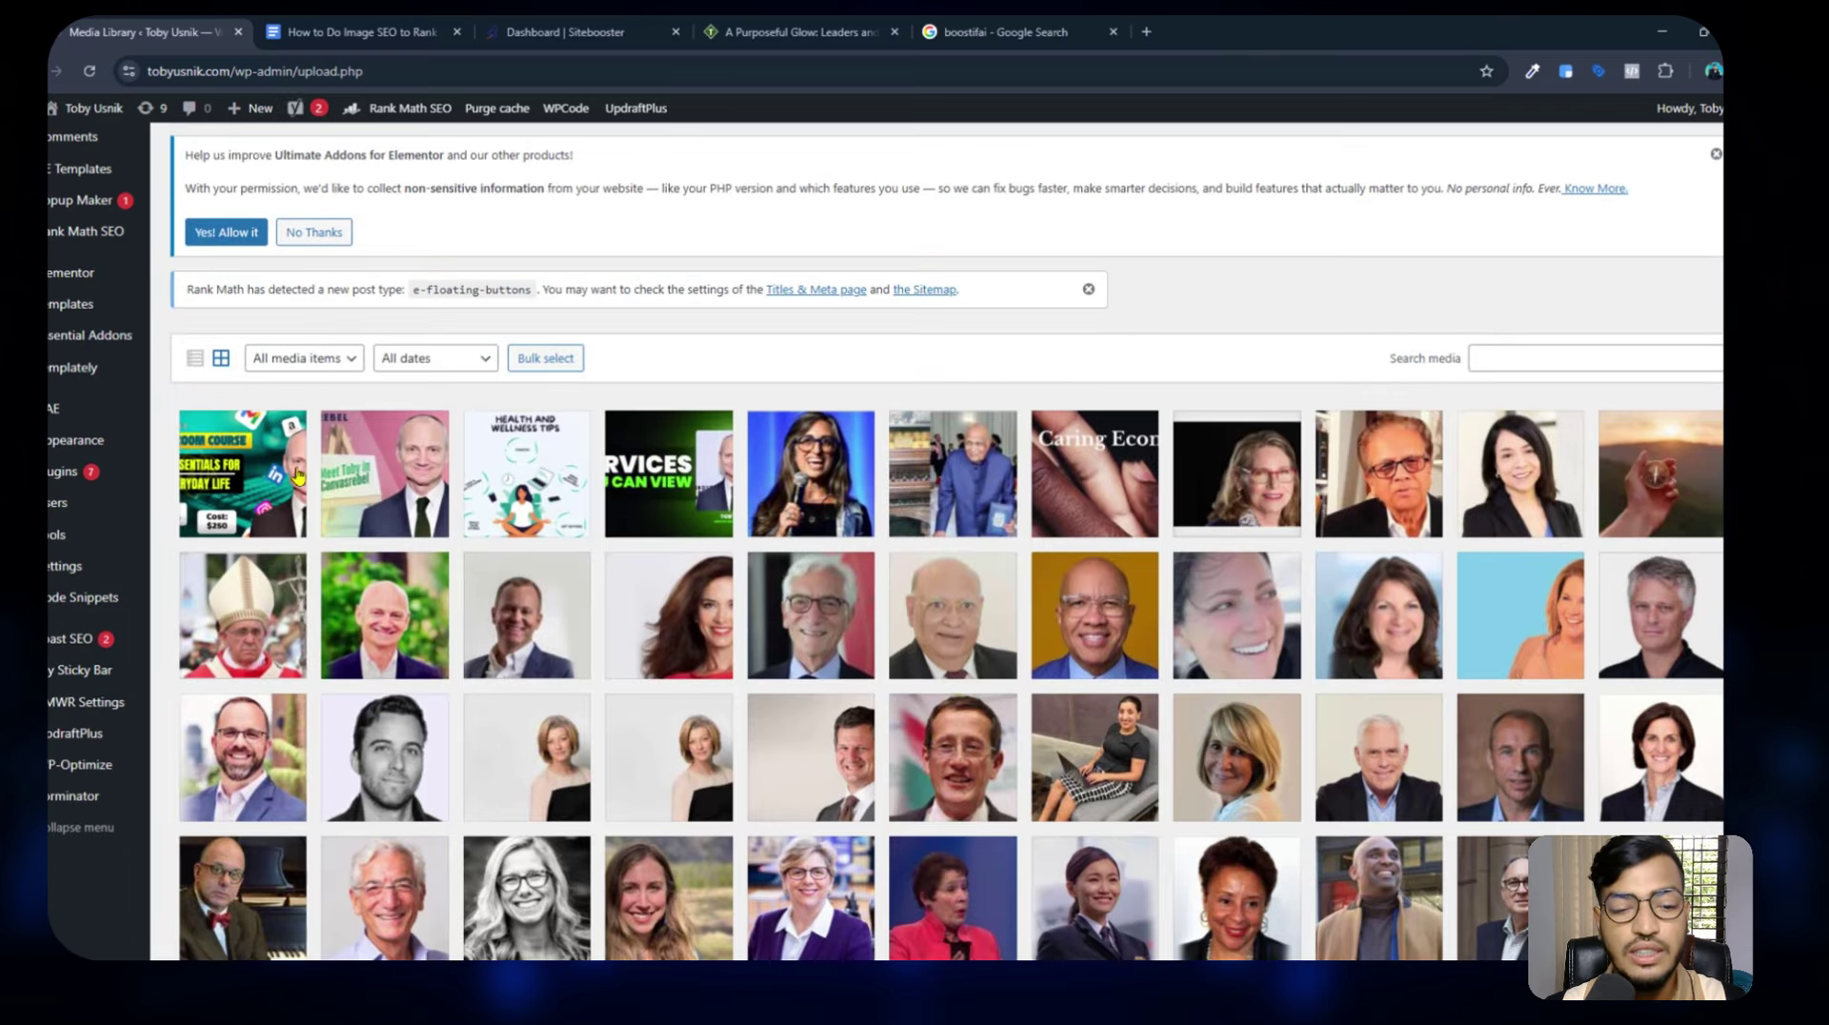
Open the "AI Essentials for Everyday Life" course banner's attachment details and examine its alternative text, title and description.
left_click(257, 487)
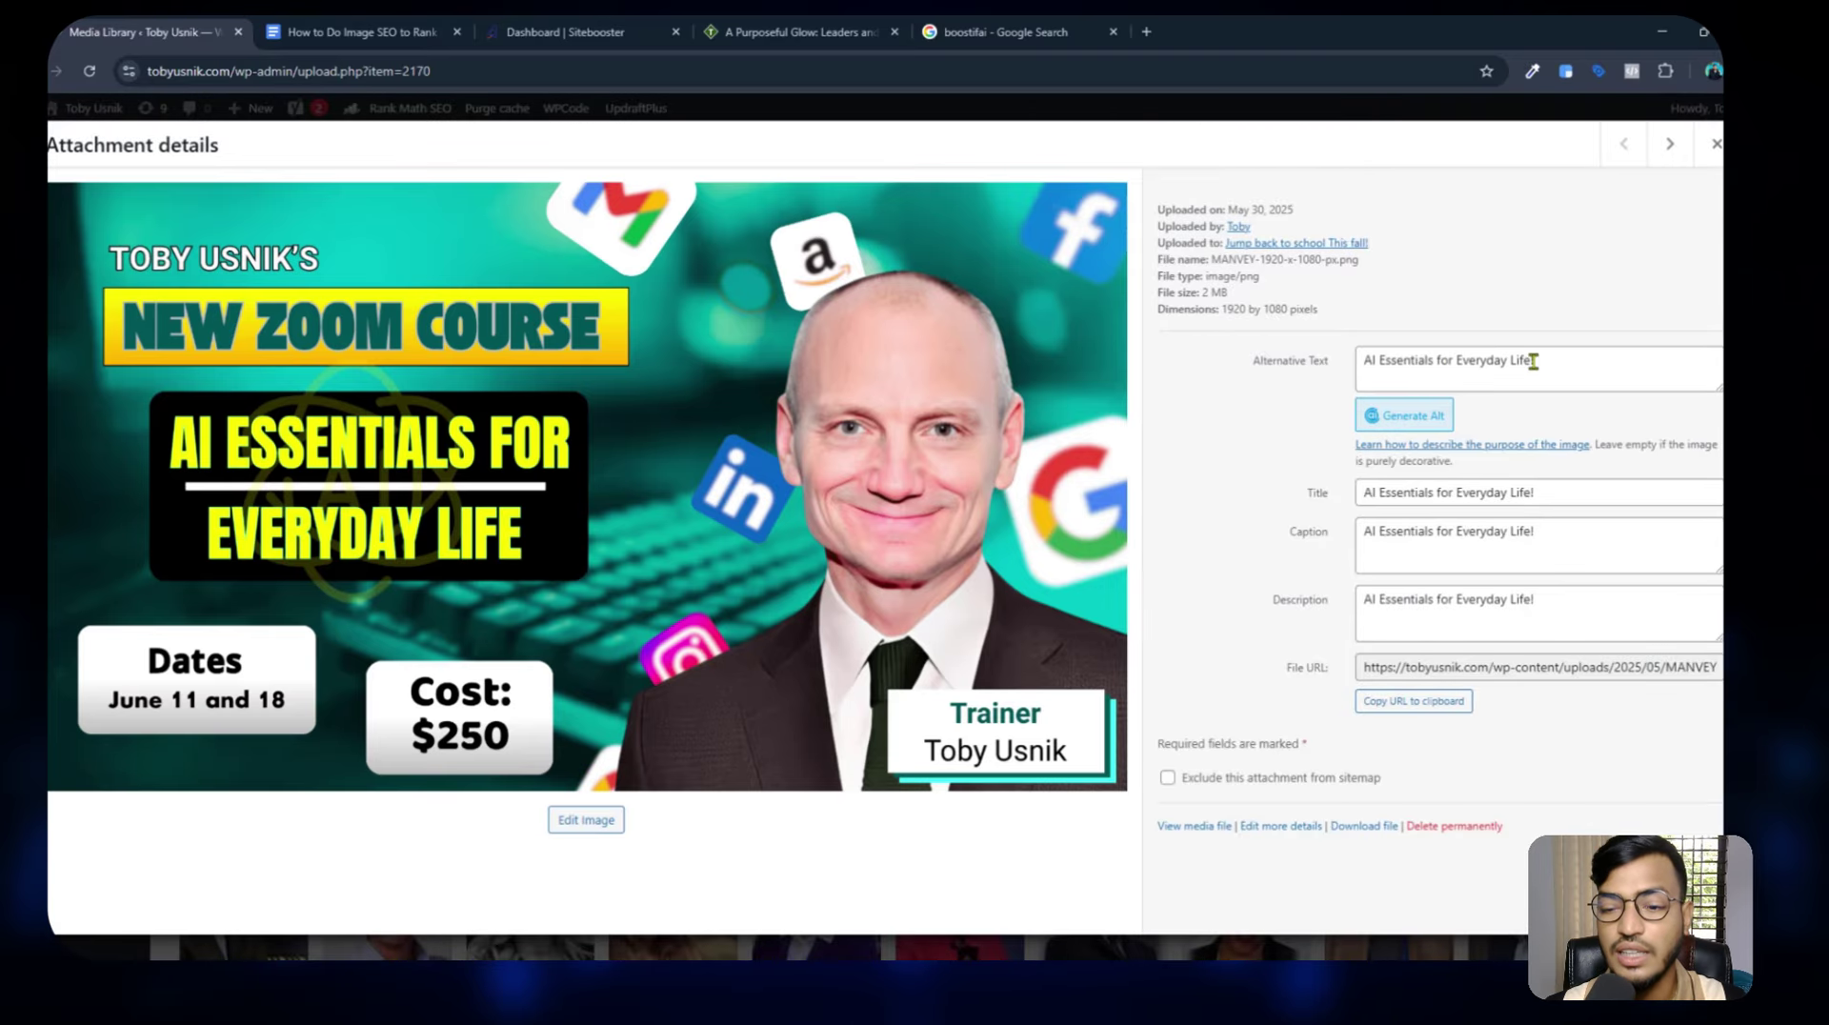
left_click_drag(1553, 366, 1358, 364)
left_click_drag(1550, 492, 1362, 502)
left_click(1407, 527)
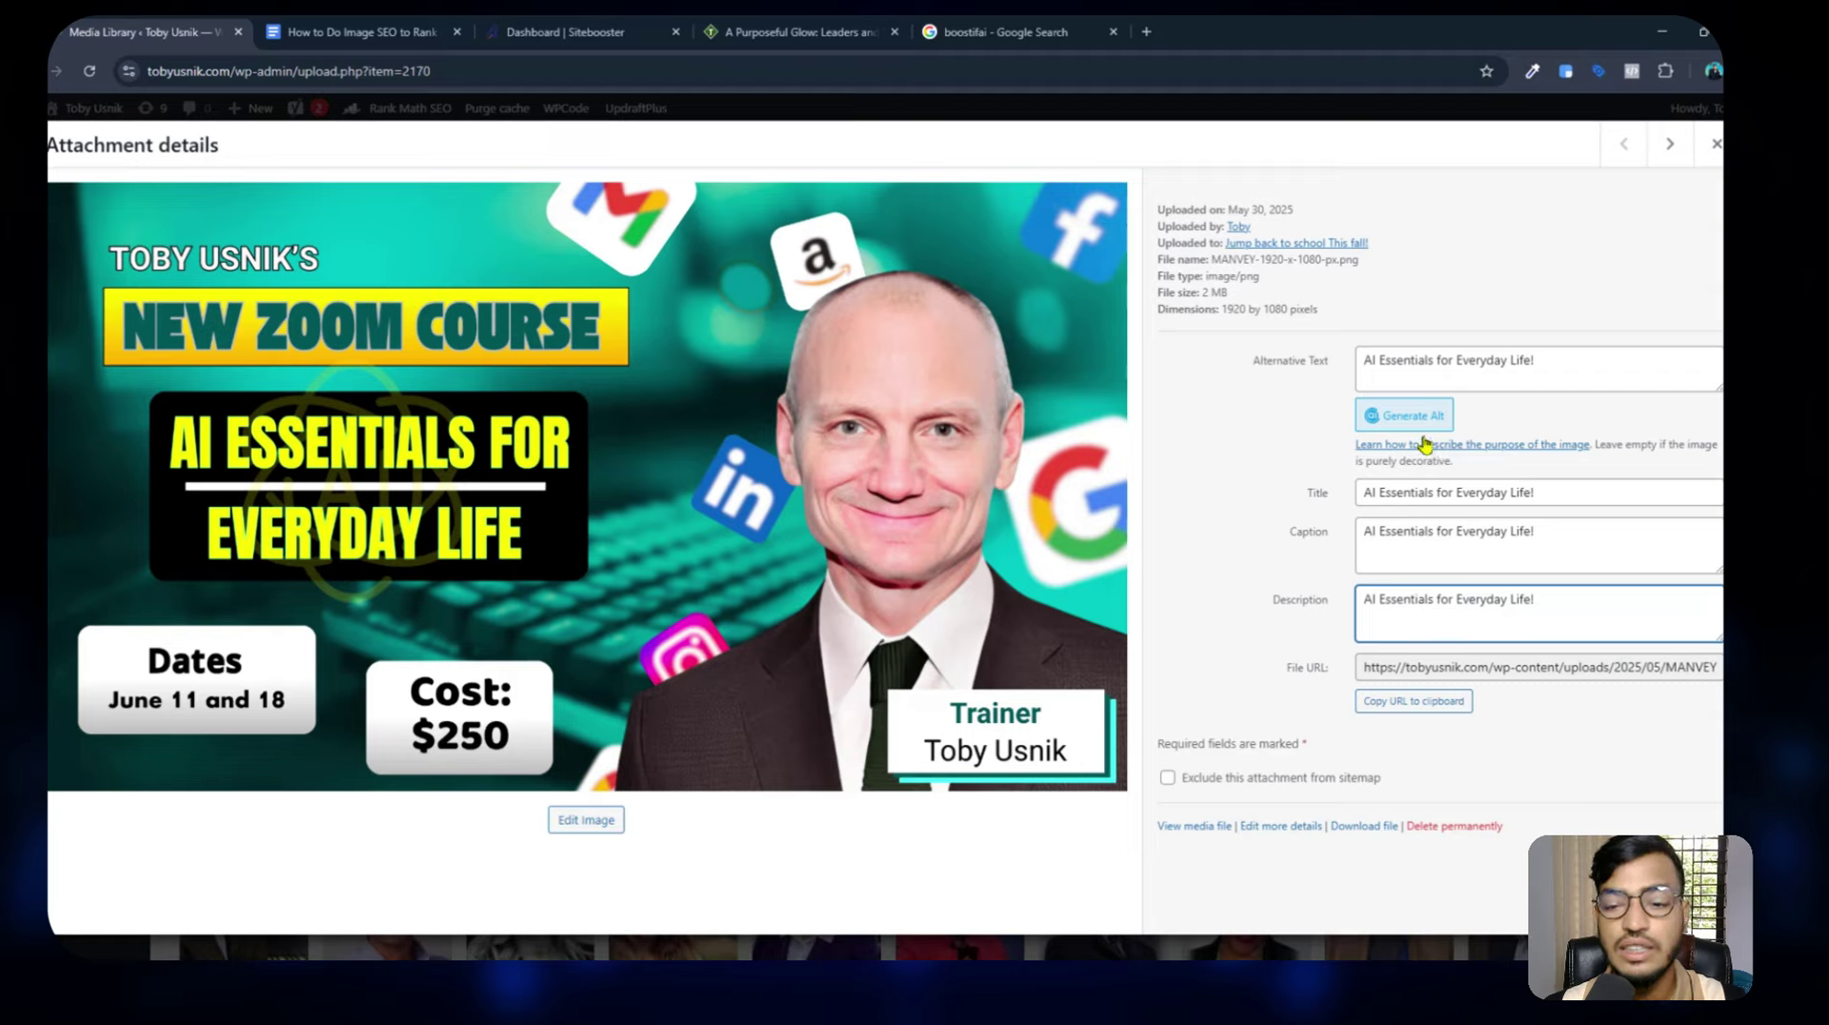
left_click_drag(1543, 363, 1340, 353)
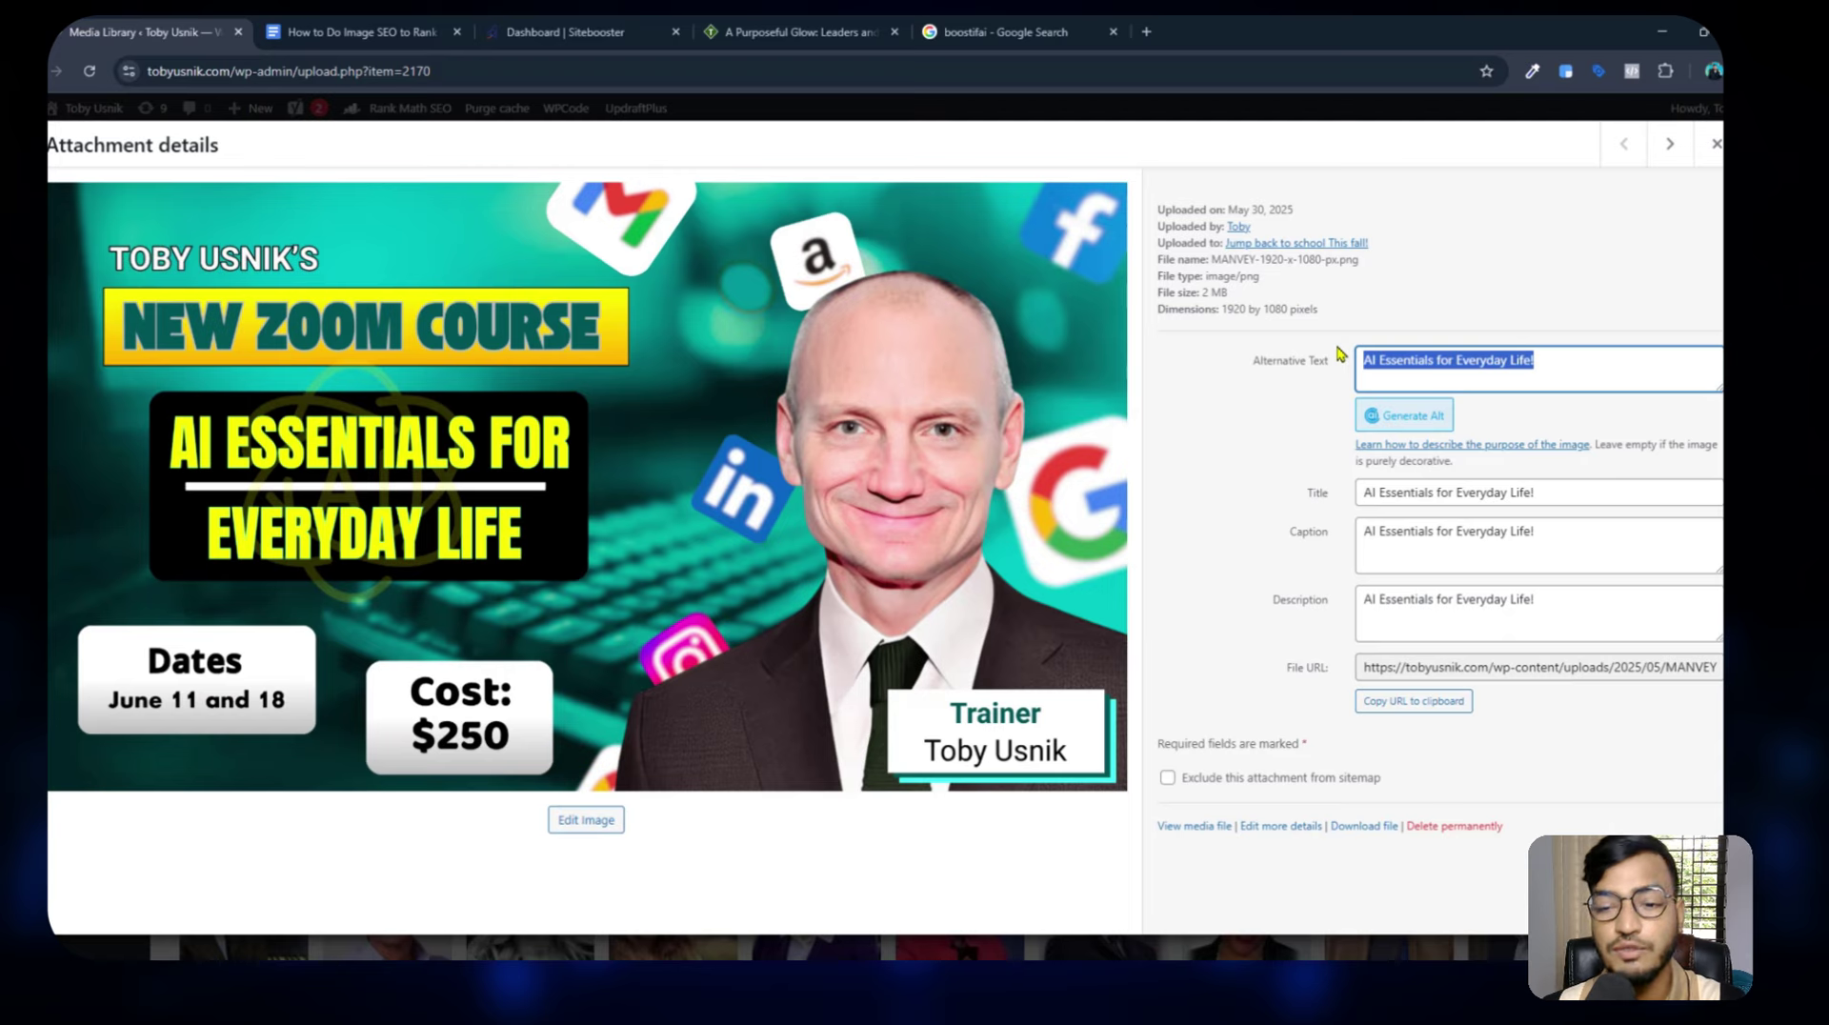
Switch to the Google Docs guide and review Step 2's points on keyword-rich image file names and the vegan-chocolate-cake.jpg example.
left_click(362, 32)
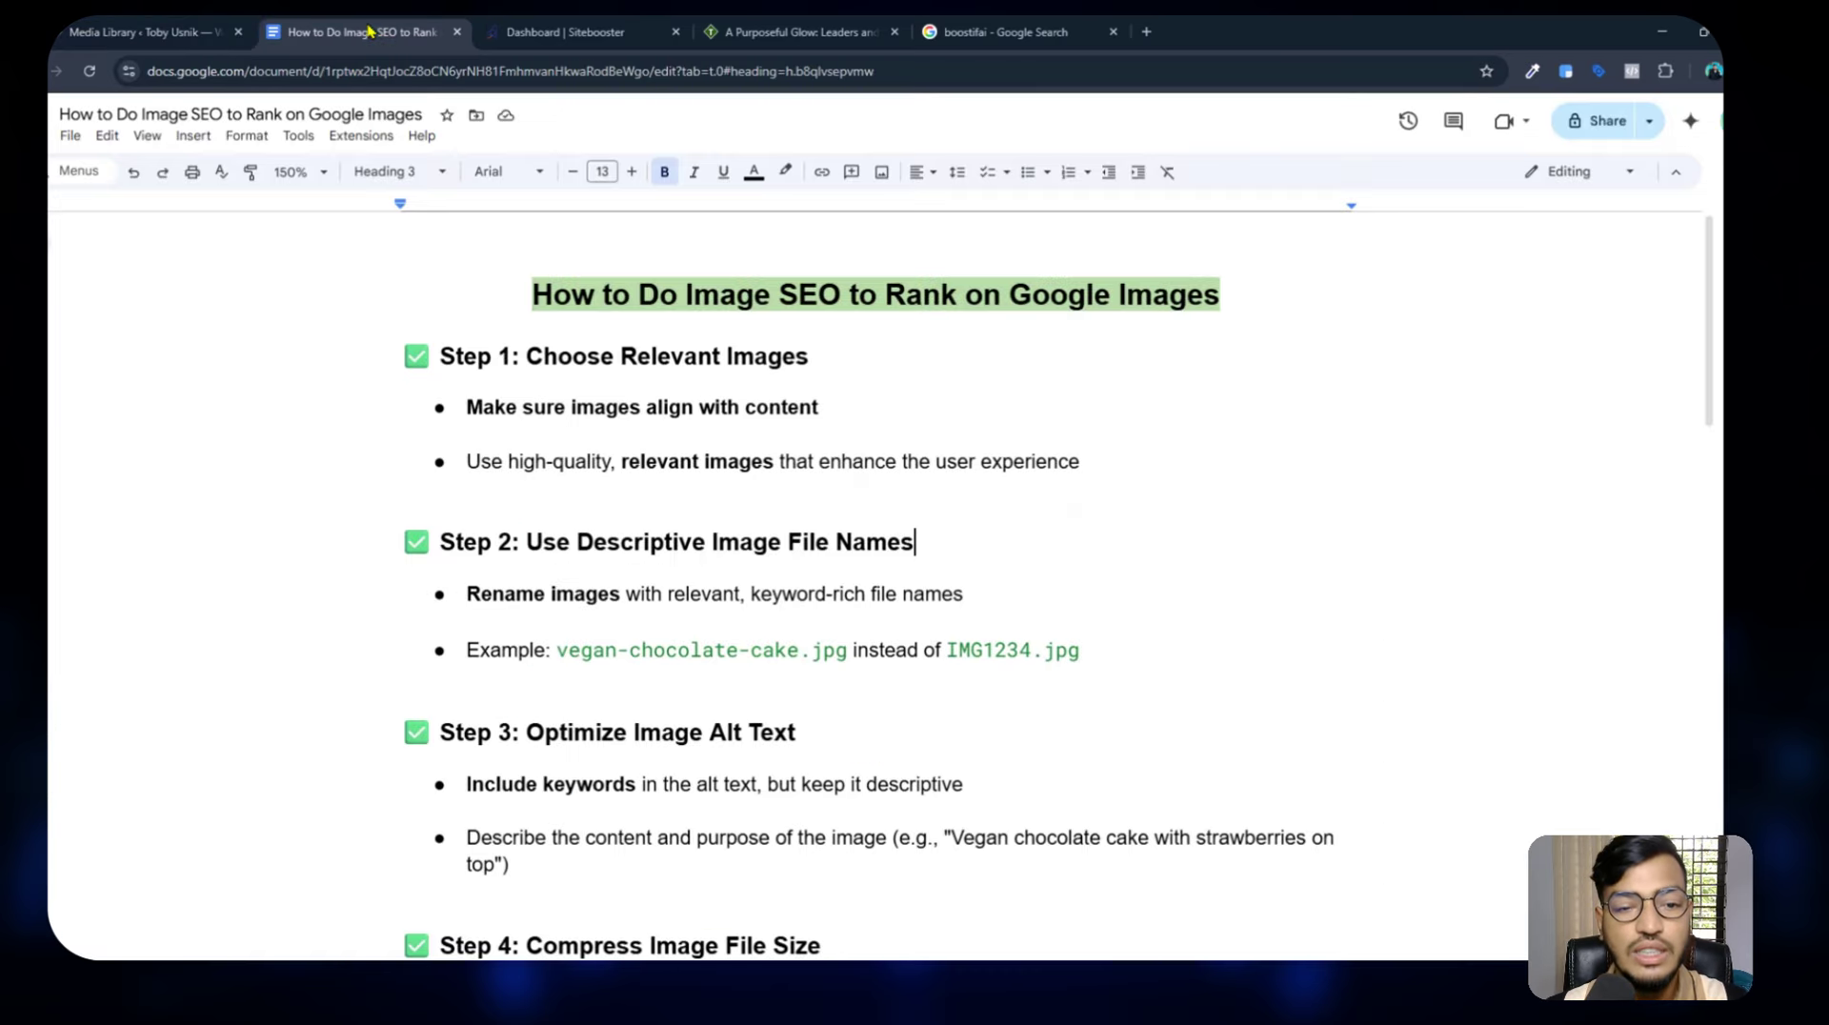
scroll(634, 510, "down", 3)
scroll(632, 523, "up", 3)
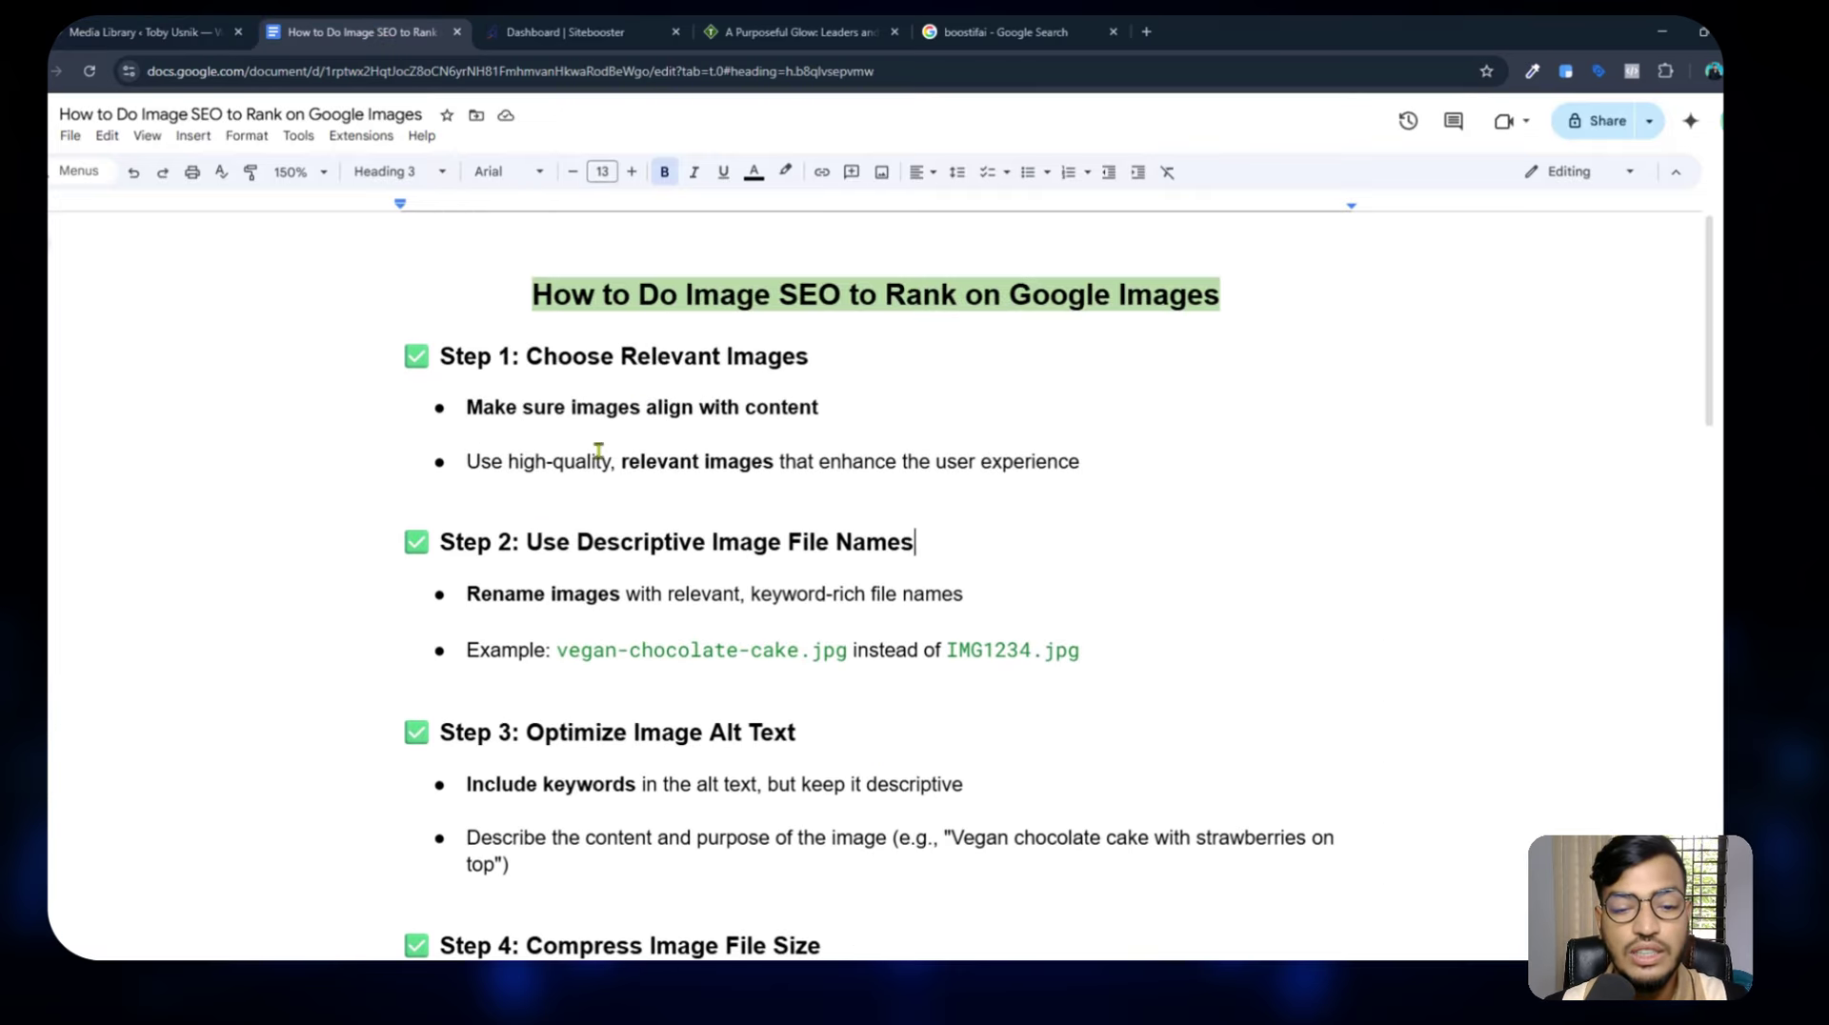
left_click_drag(576, 530, 770, 530)
left_click(634, 542)
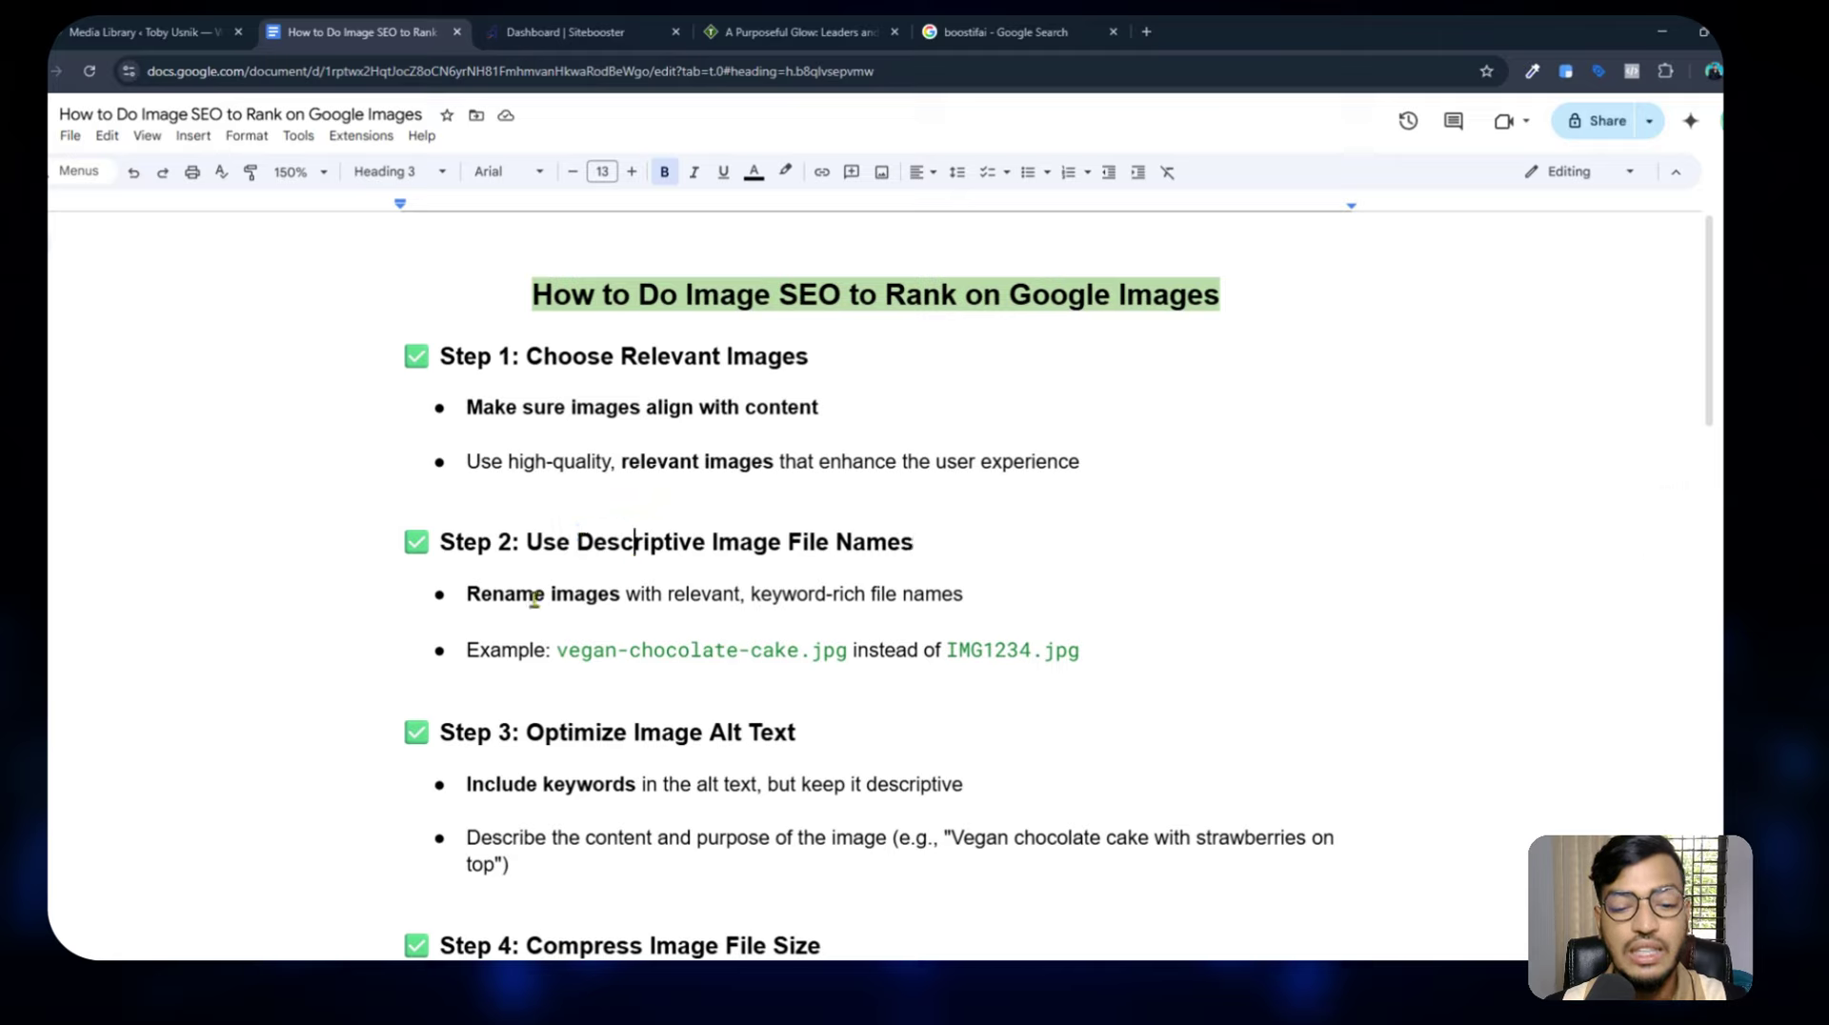
left_click_drag(535, 593, 751, 594)
left_click(943, 593)
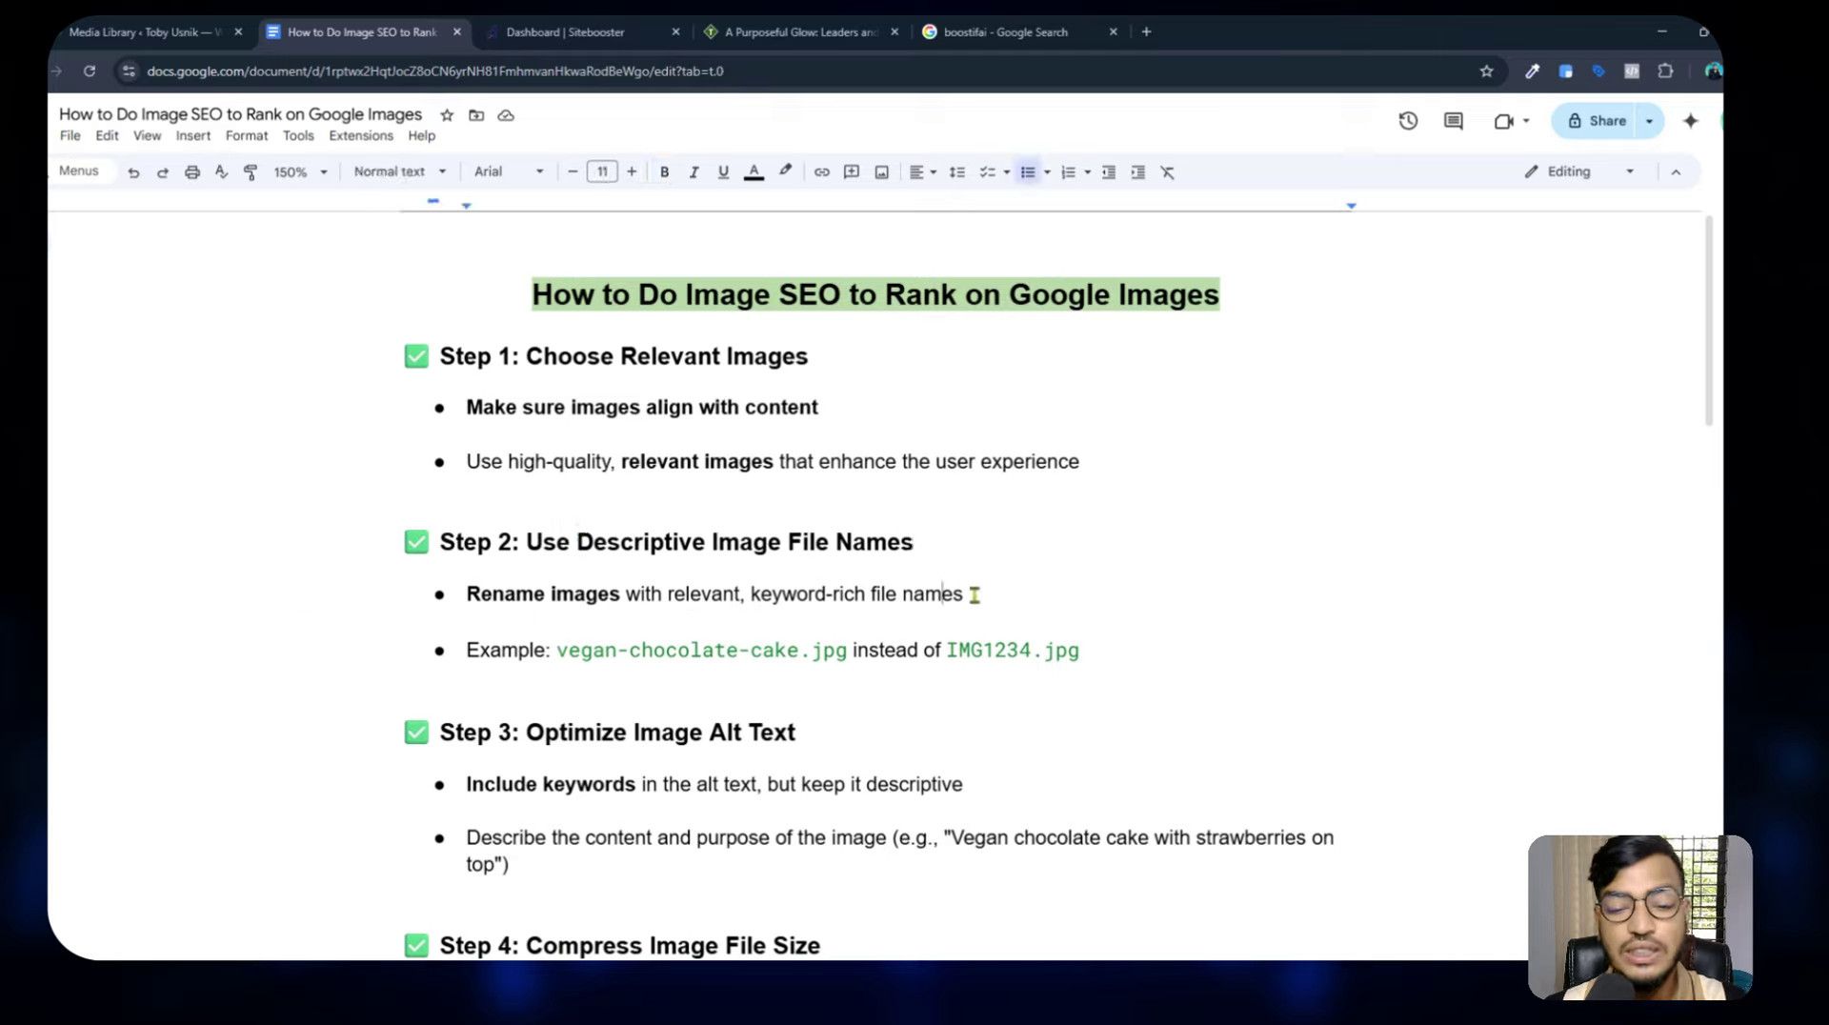
left_click_drag(963, 593, 703, 605)
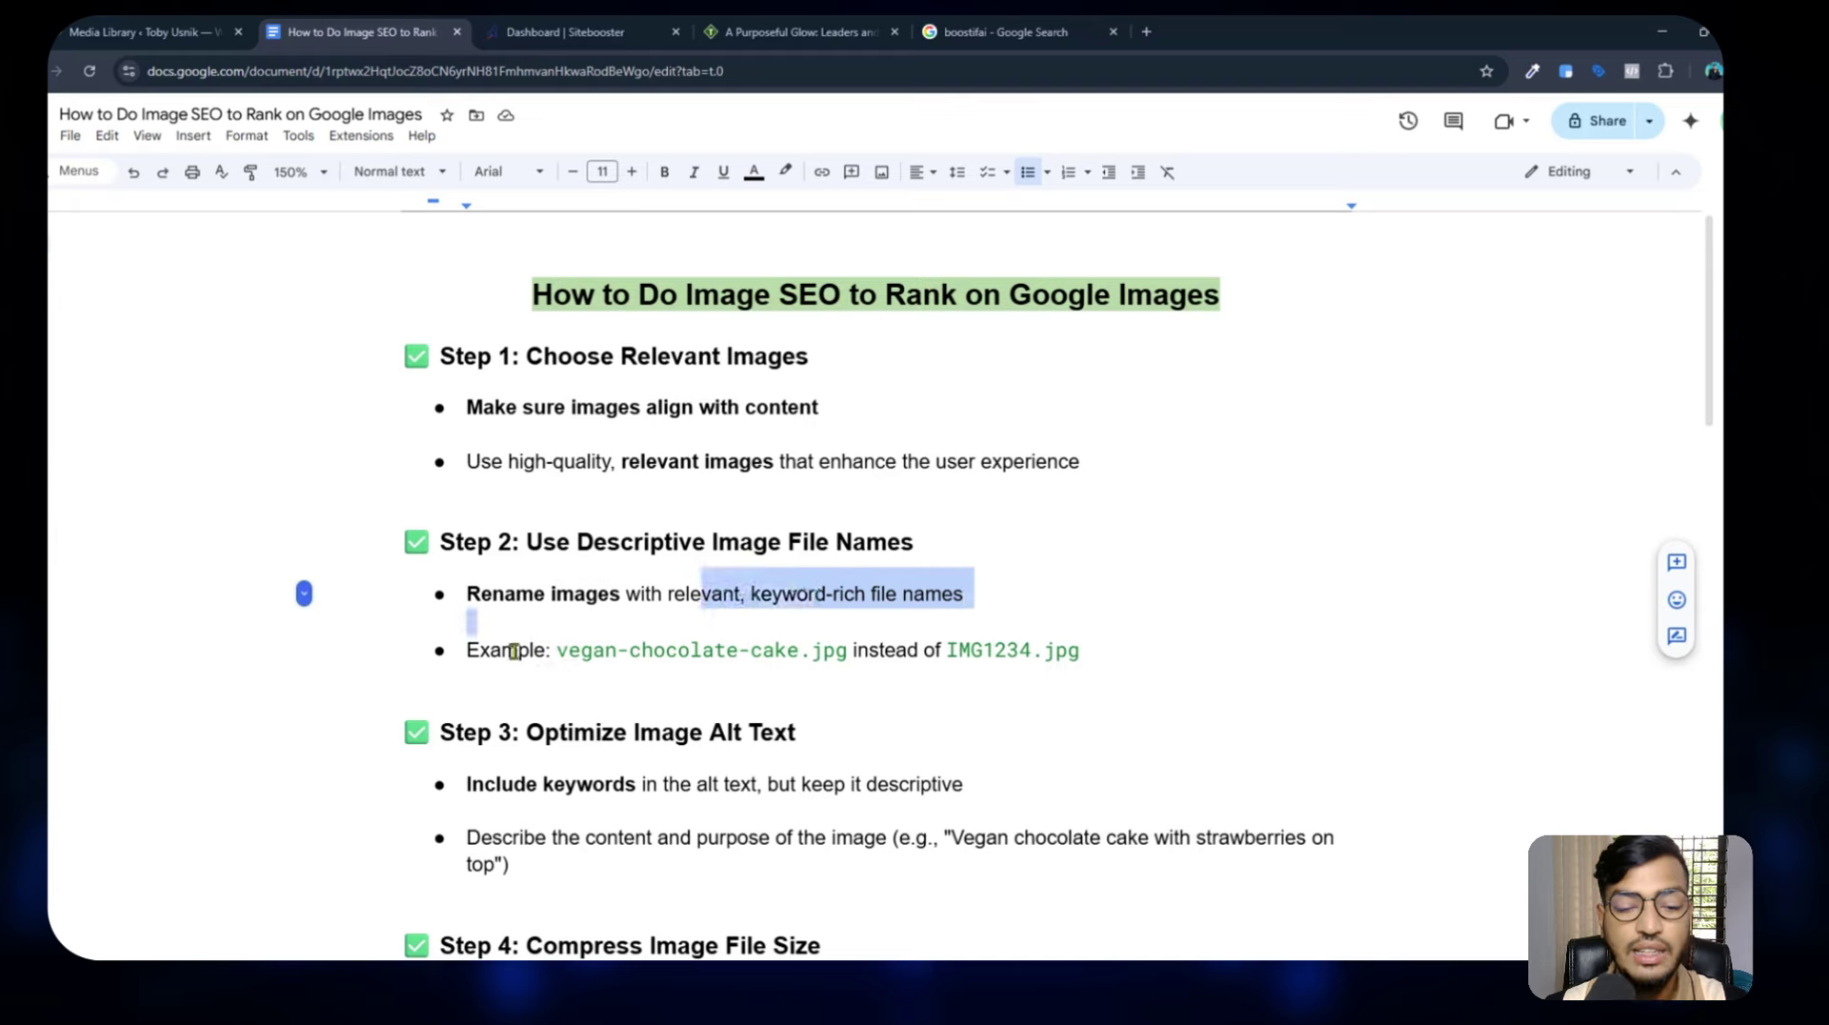
left_click(502, 655)
left_click_drag(556, 656, 751, 654)
left_click(877, 653)
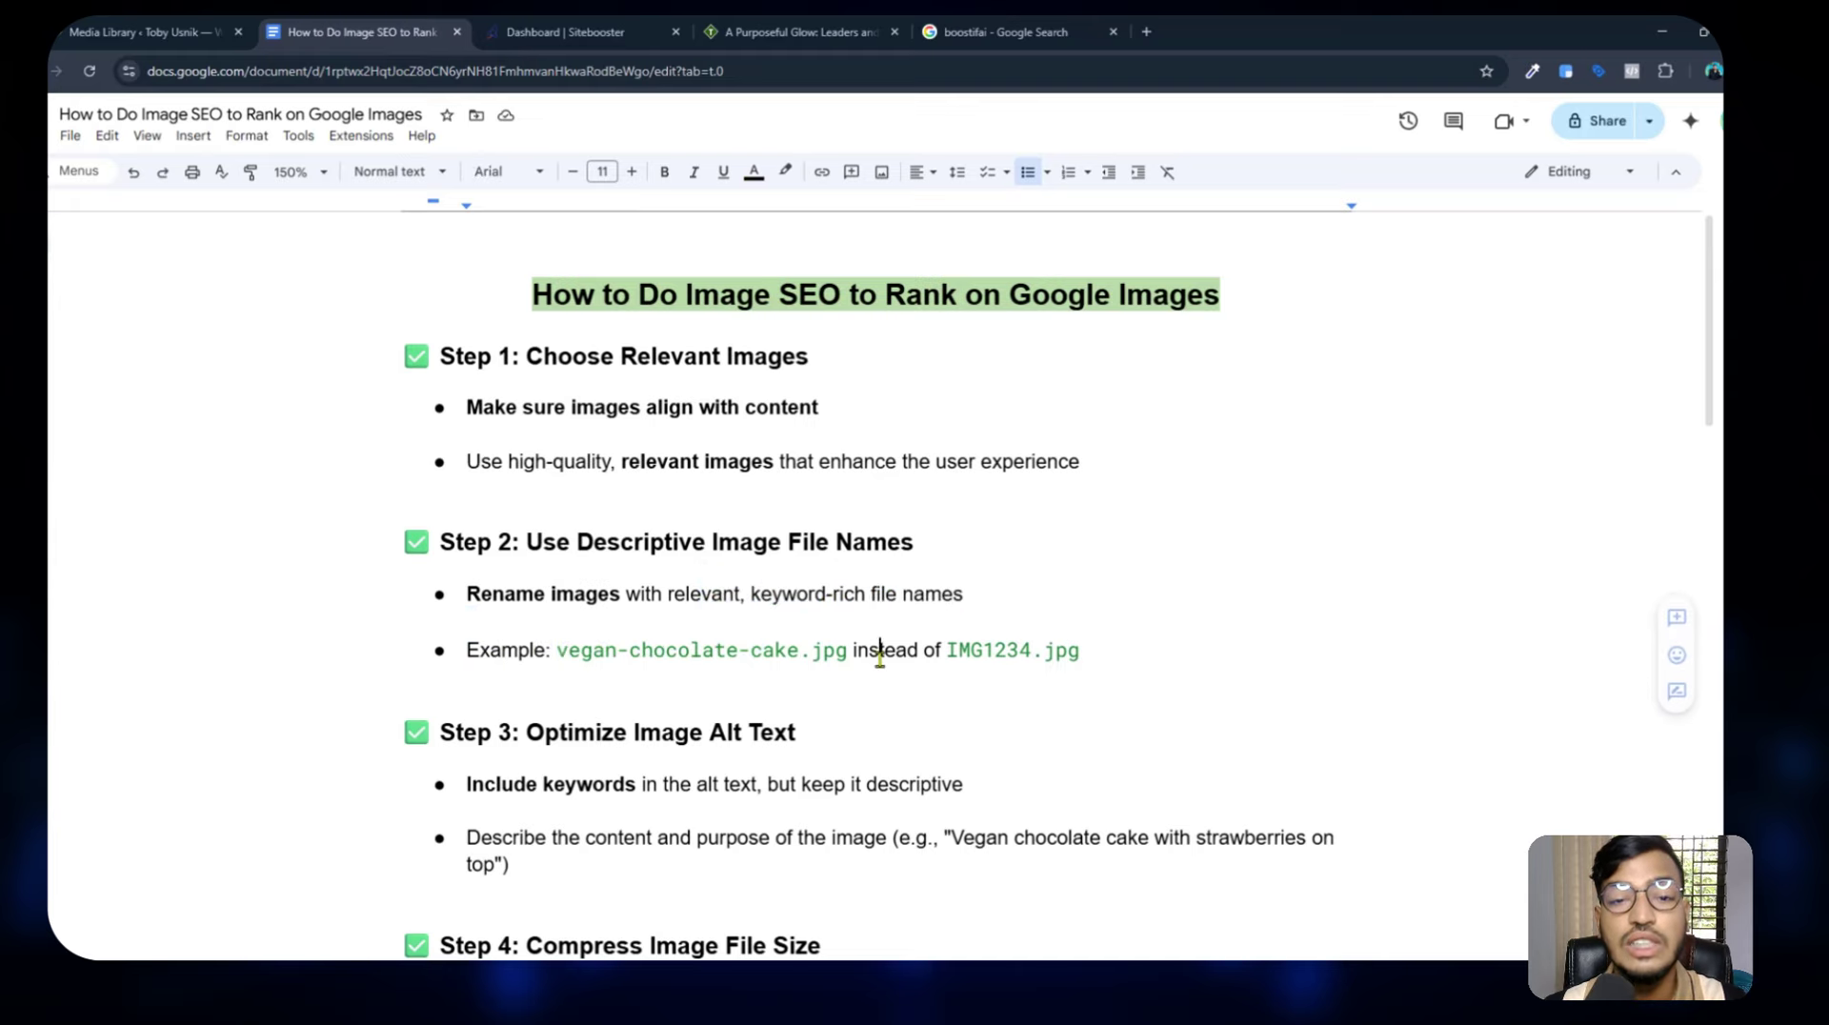
Check the course banner's attachment details in WordPress and return to the guide's heading "Step 3: Optimize Image Alt Text".
left_click(217, 29)
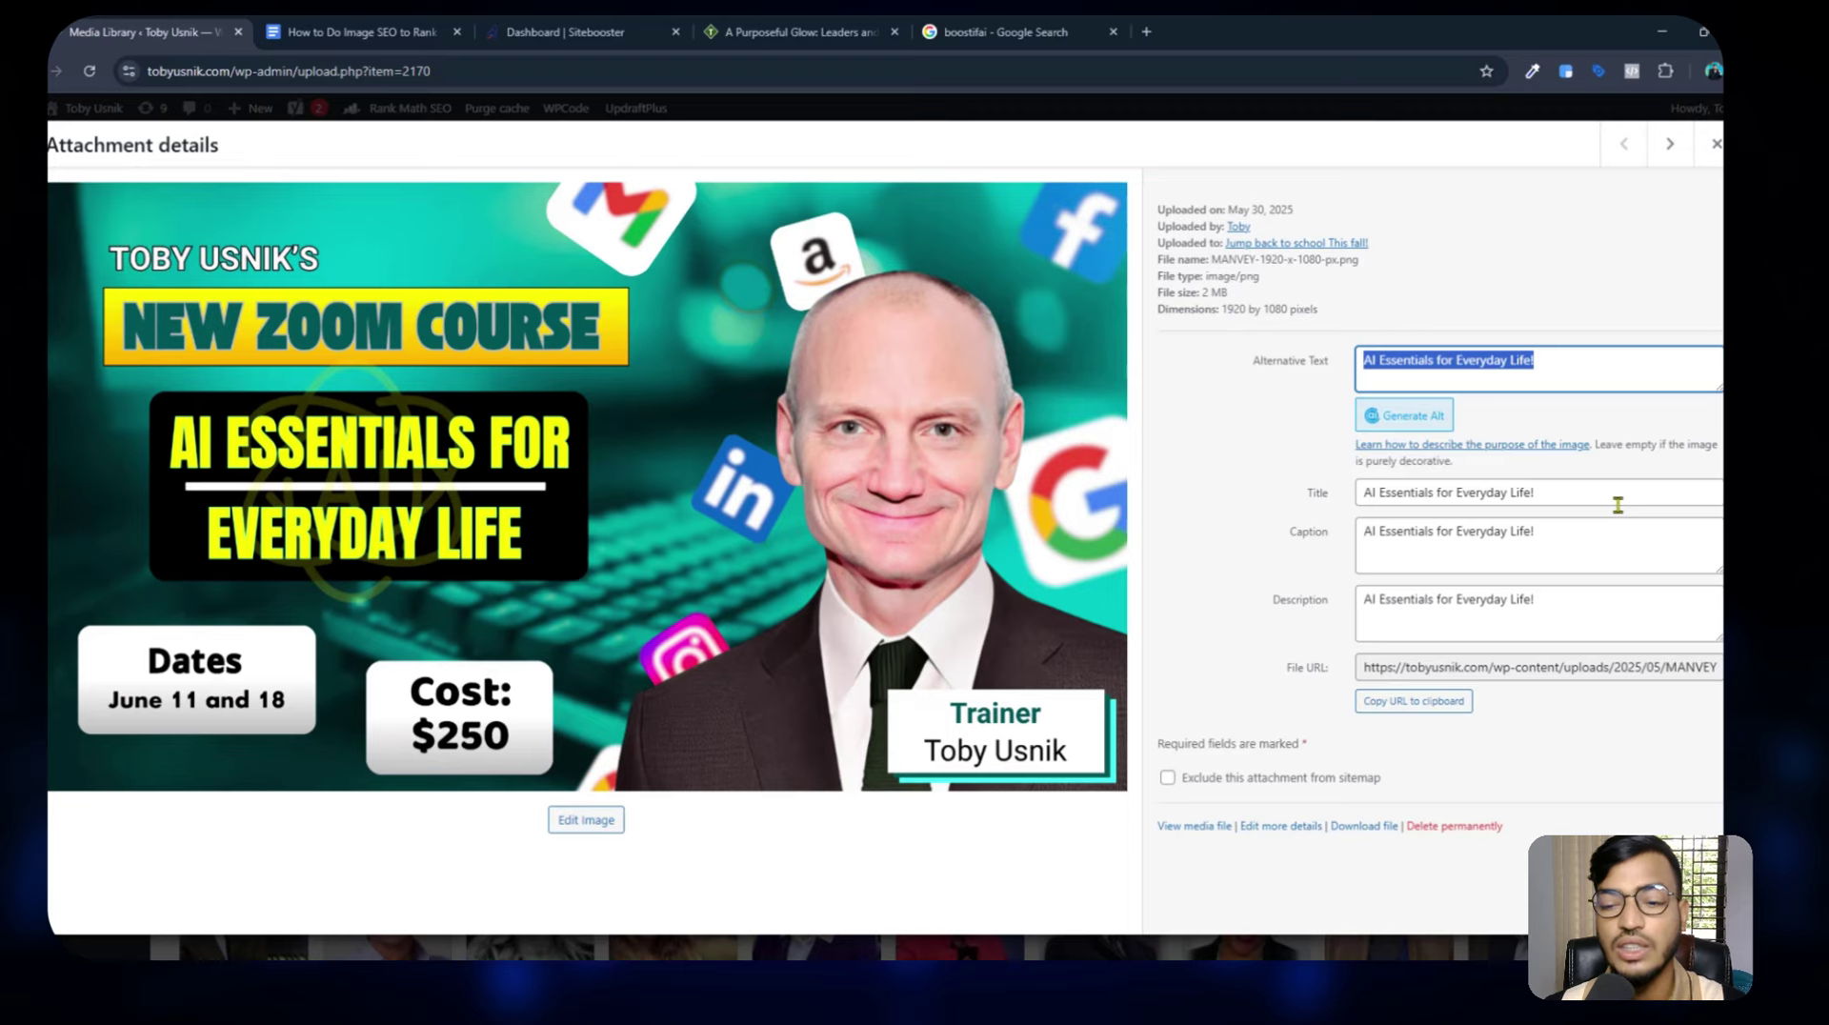
left_click(390, 28)
scroll(643, 467, "down", 3)
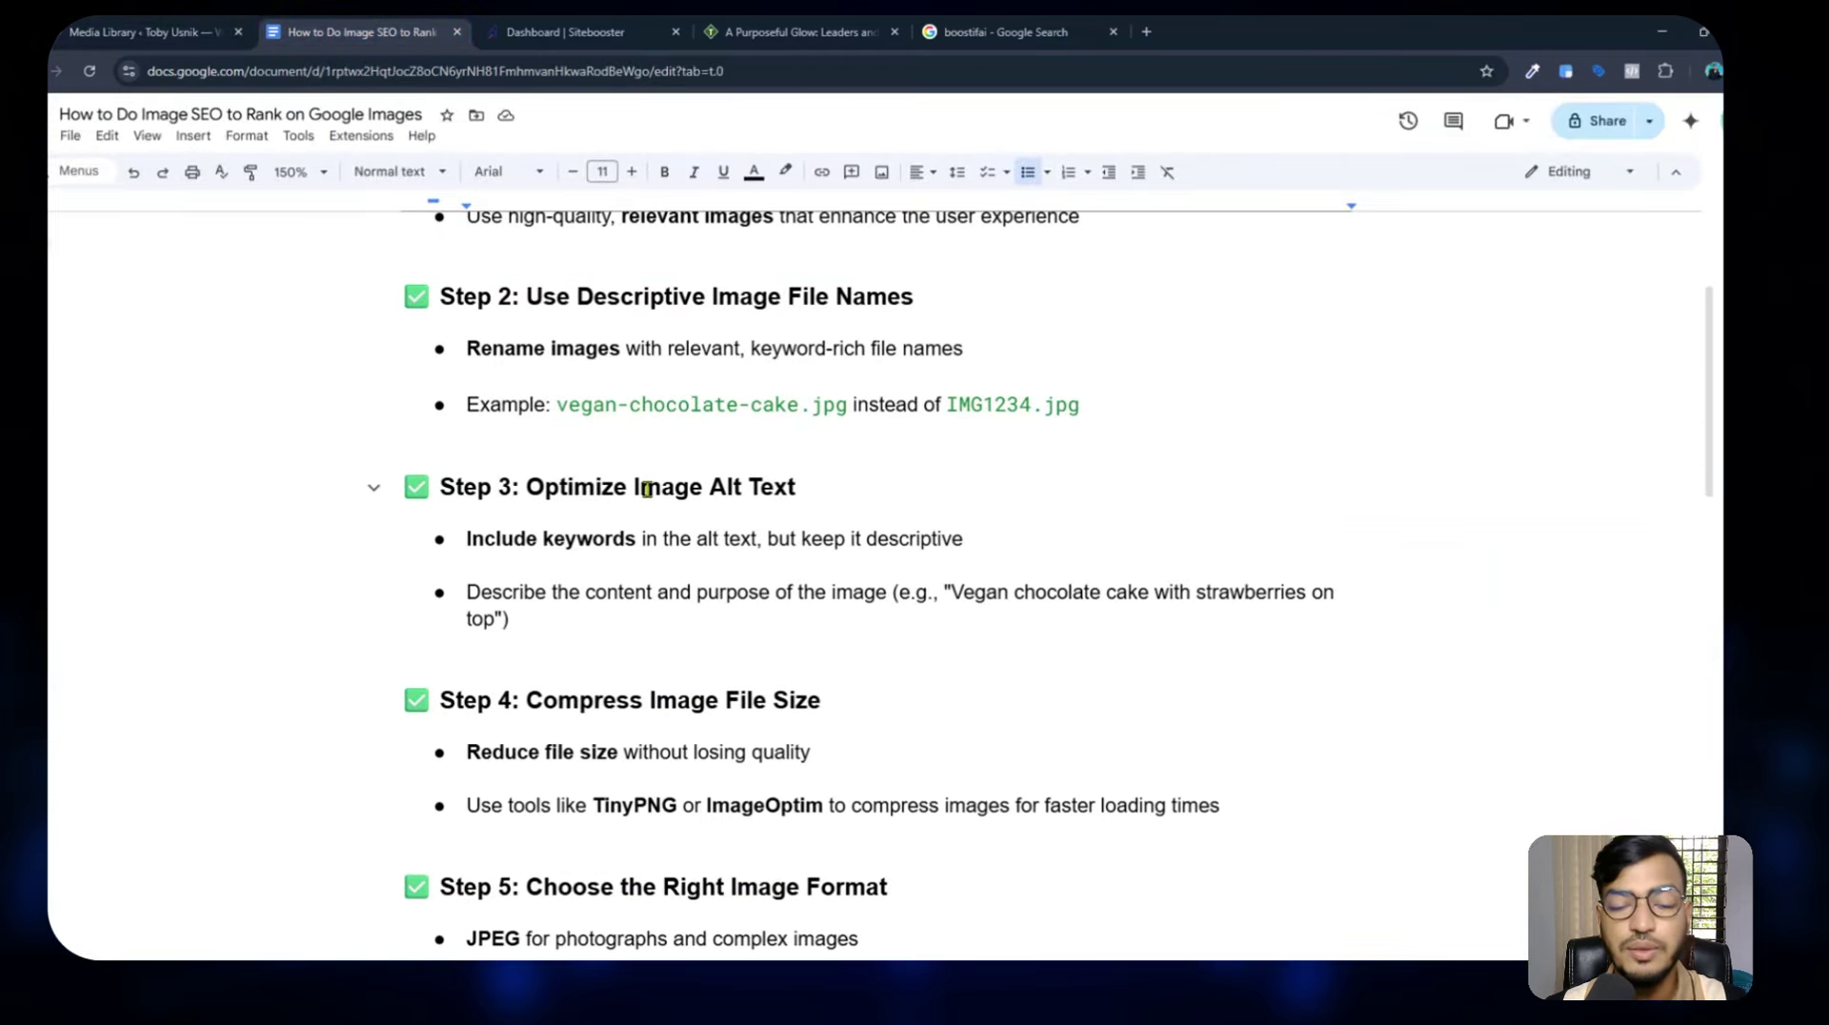
left_click_drag(529, 486, 763, 486)
Switch to WordPress and highlight the course banner's entire alternative text.
left_click(153, 31)
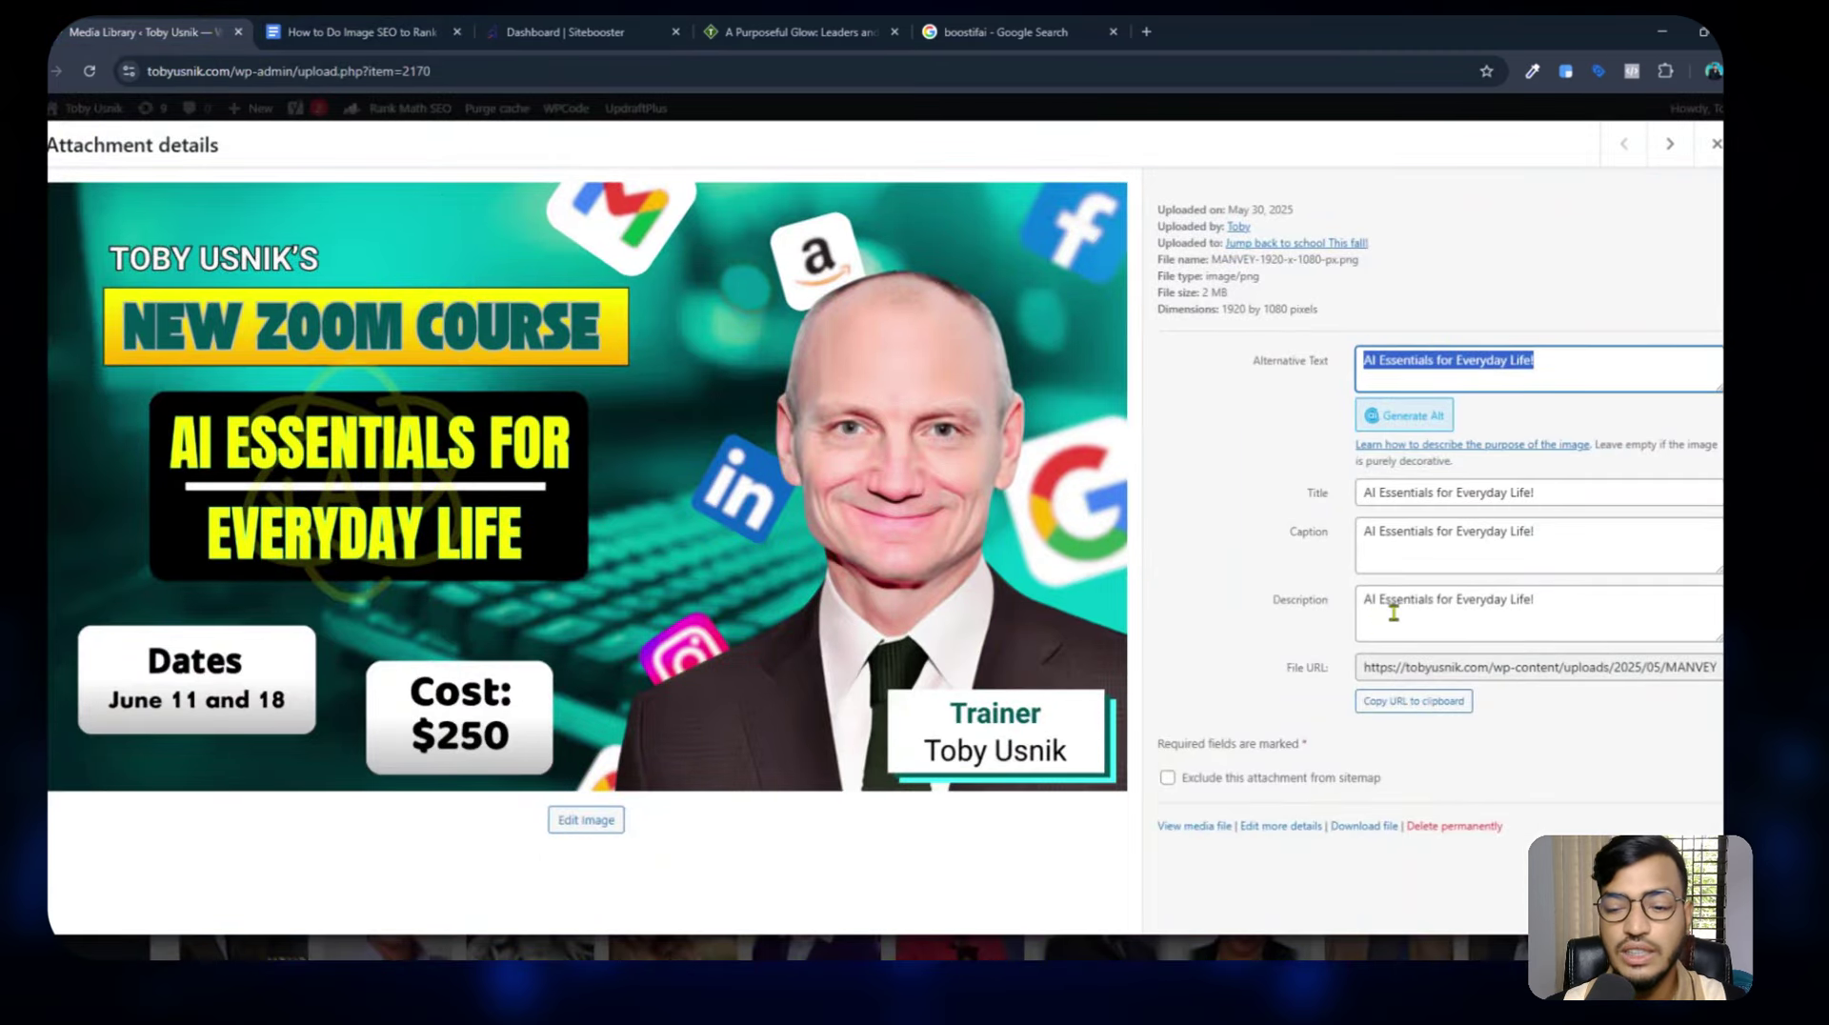
left_click(1257, 381)
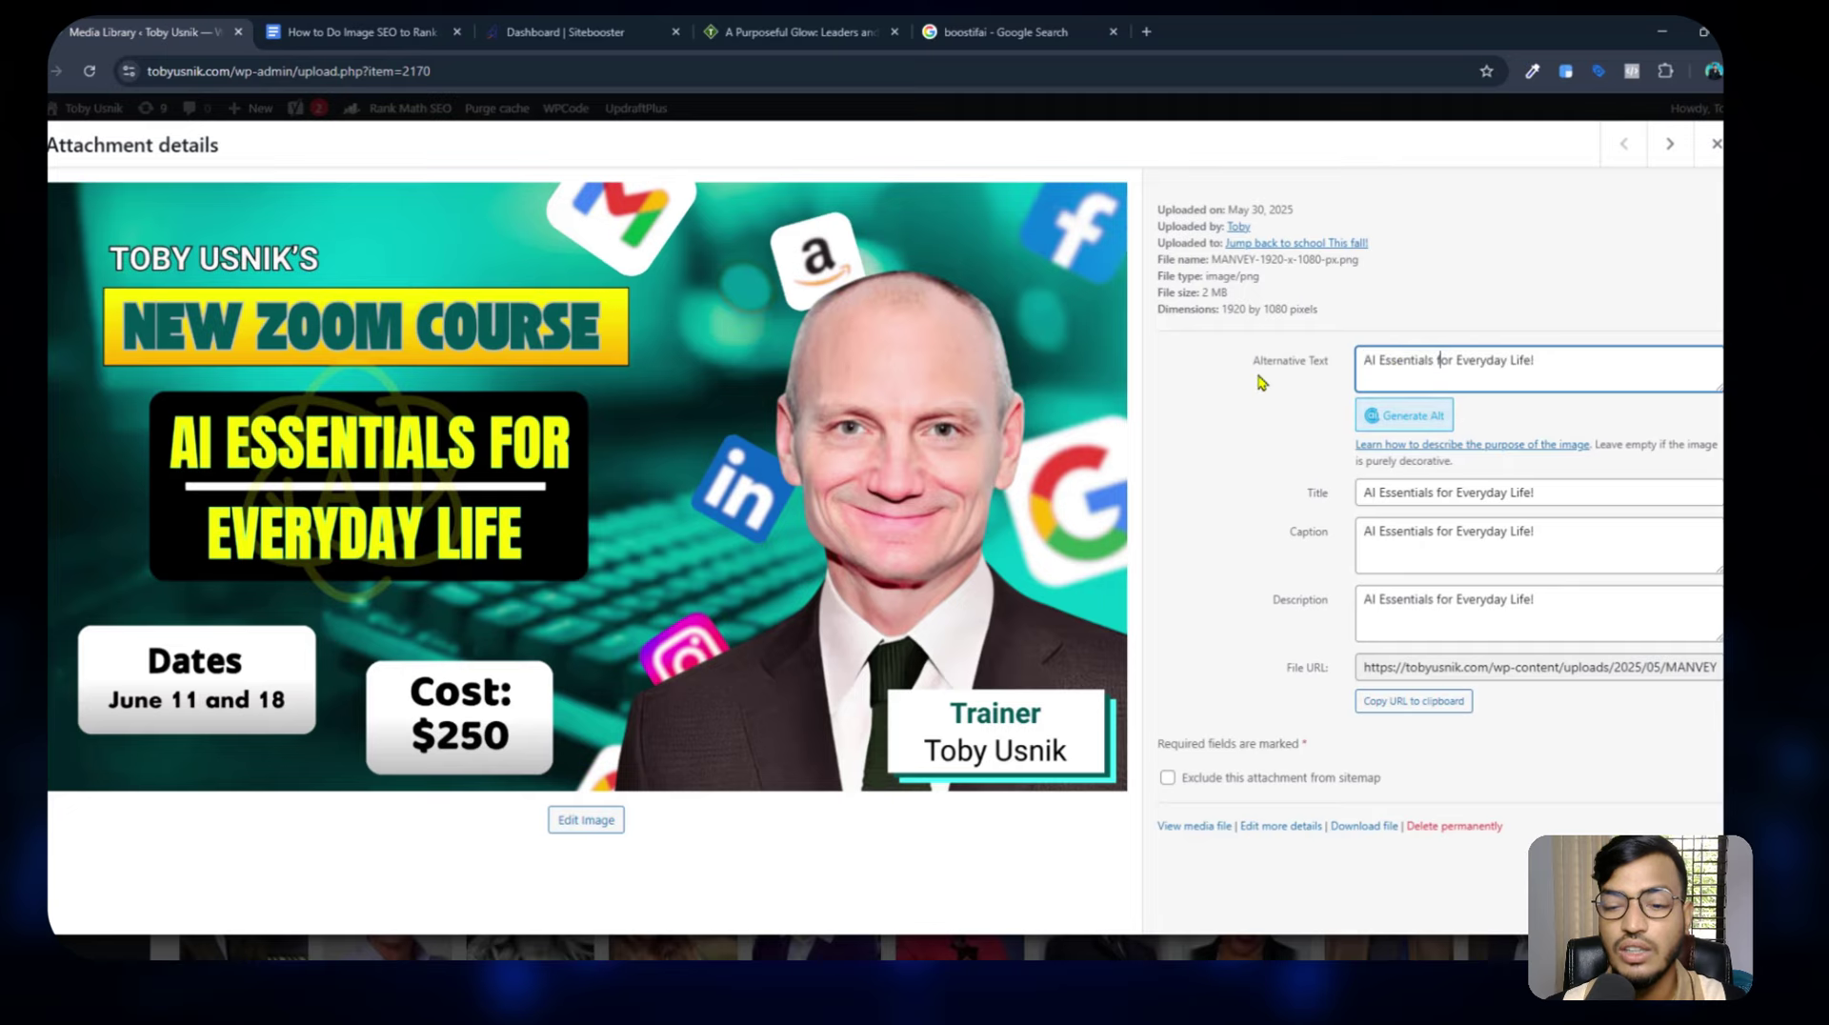
left_click_drag(1535, 360, 1340, 363)
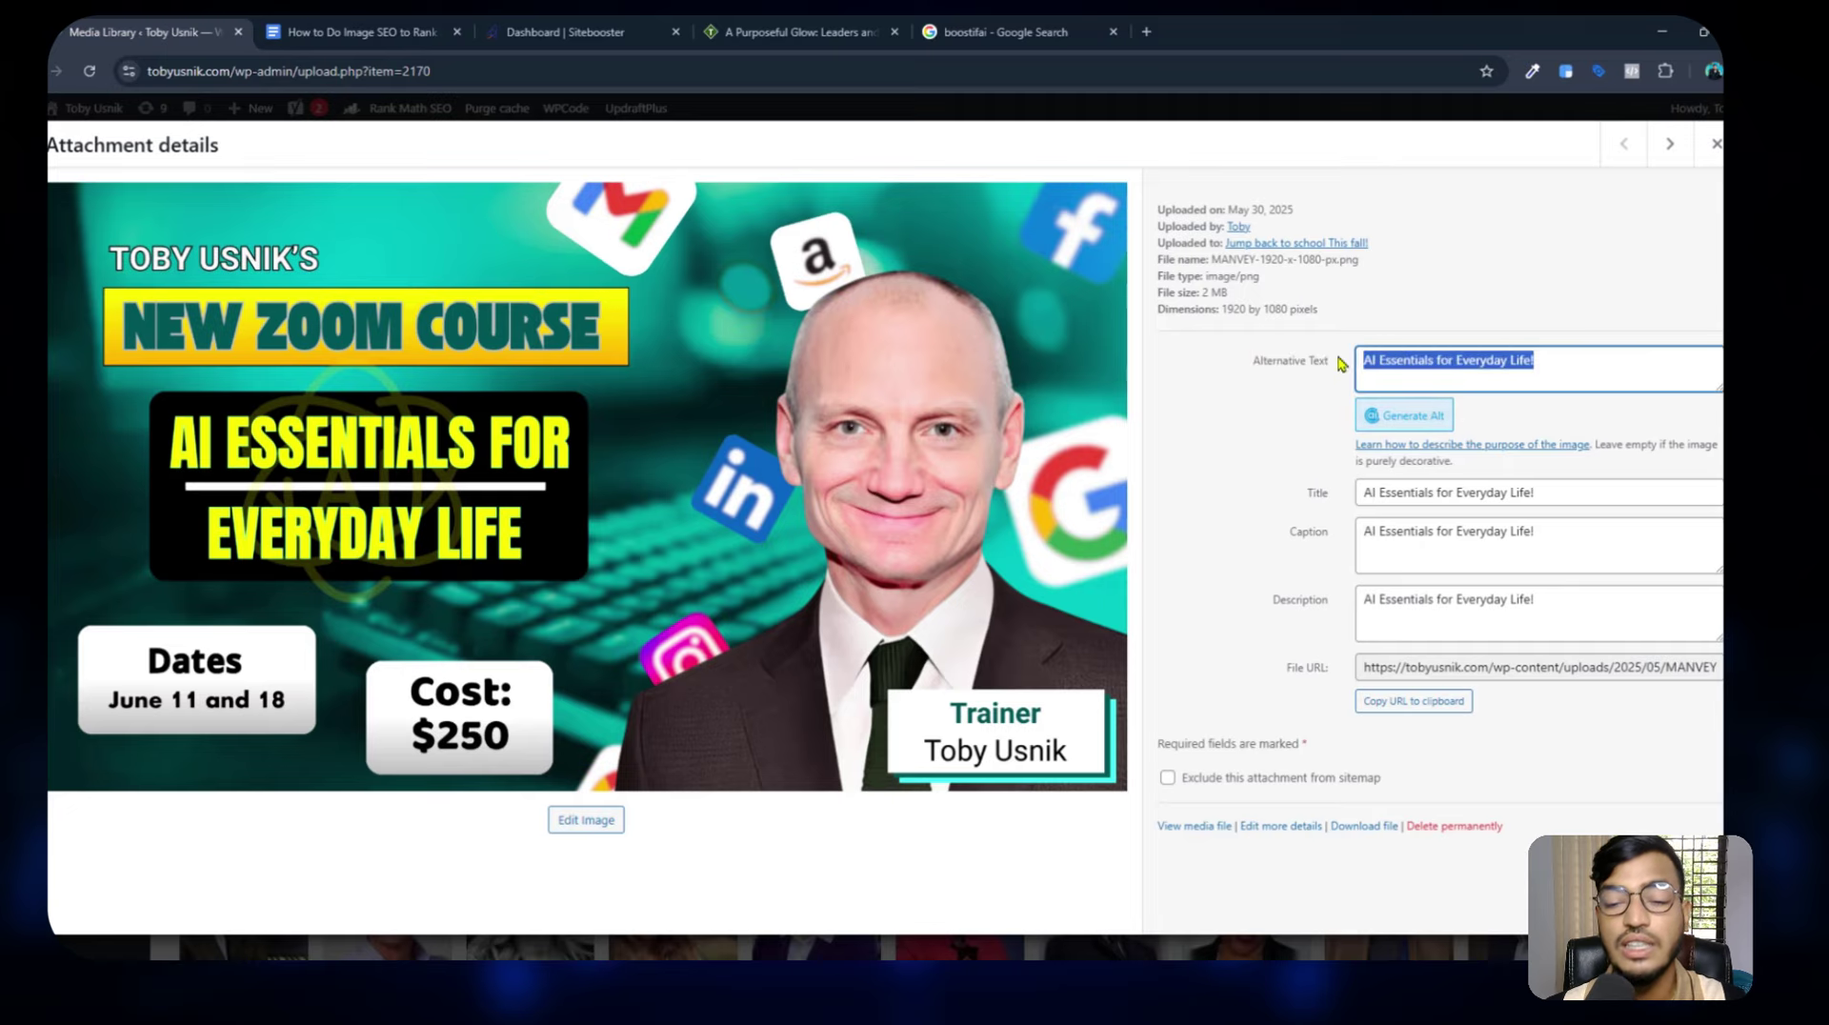
Review Step 3's alt text keyword and description points in the guide, and highlight the course banner's description in WordPress.
left_click(357, 31)
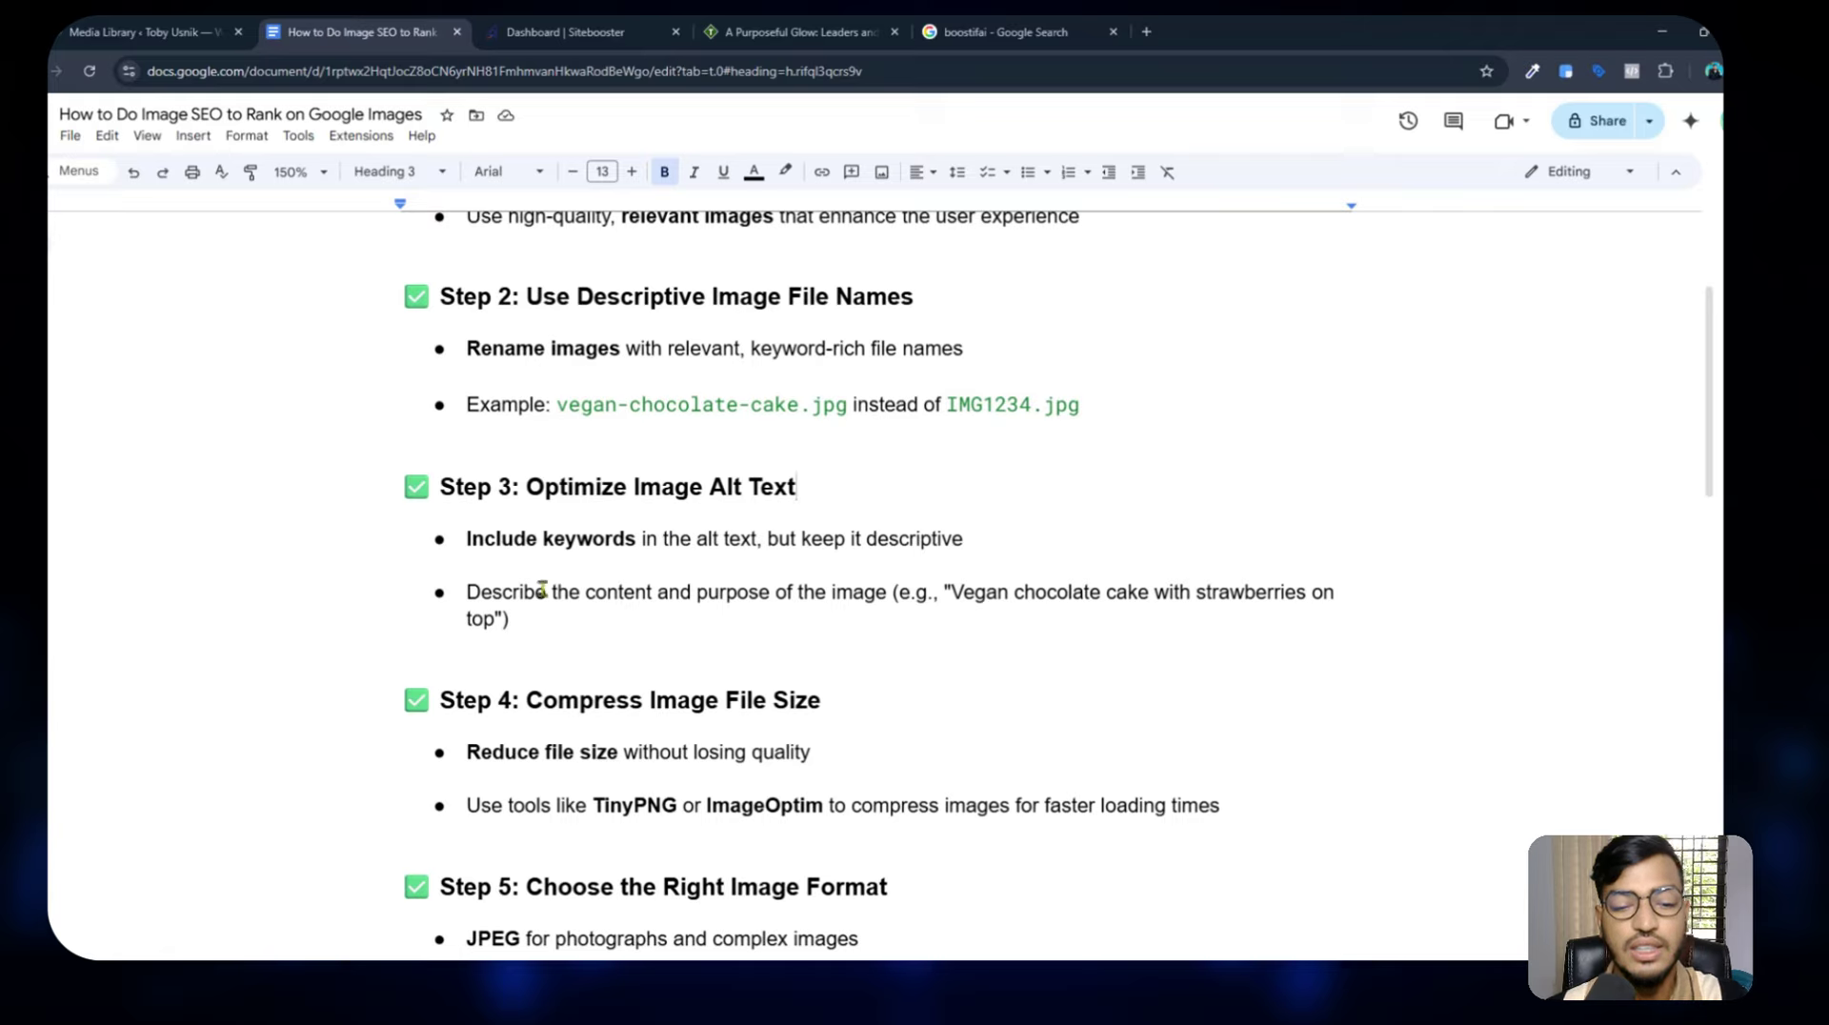
left_click_drag(641, 540, 805, 539)
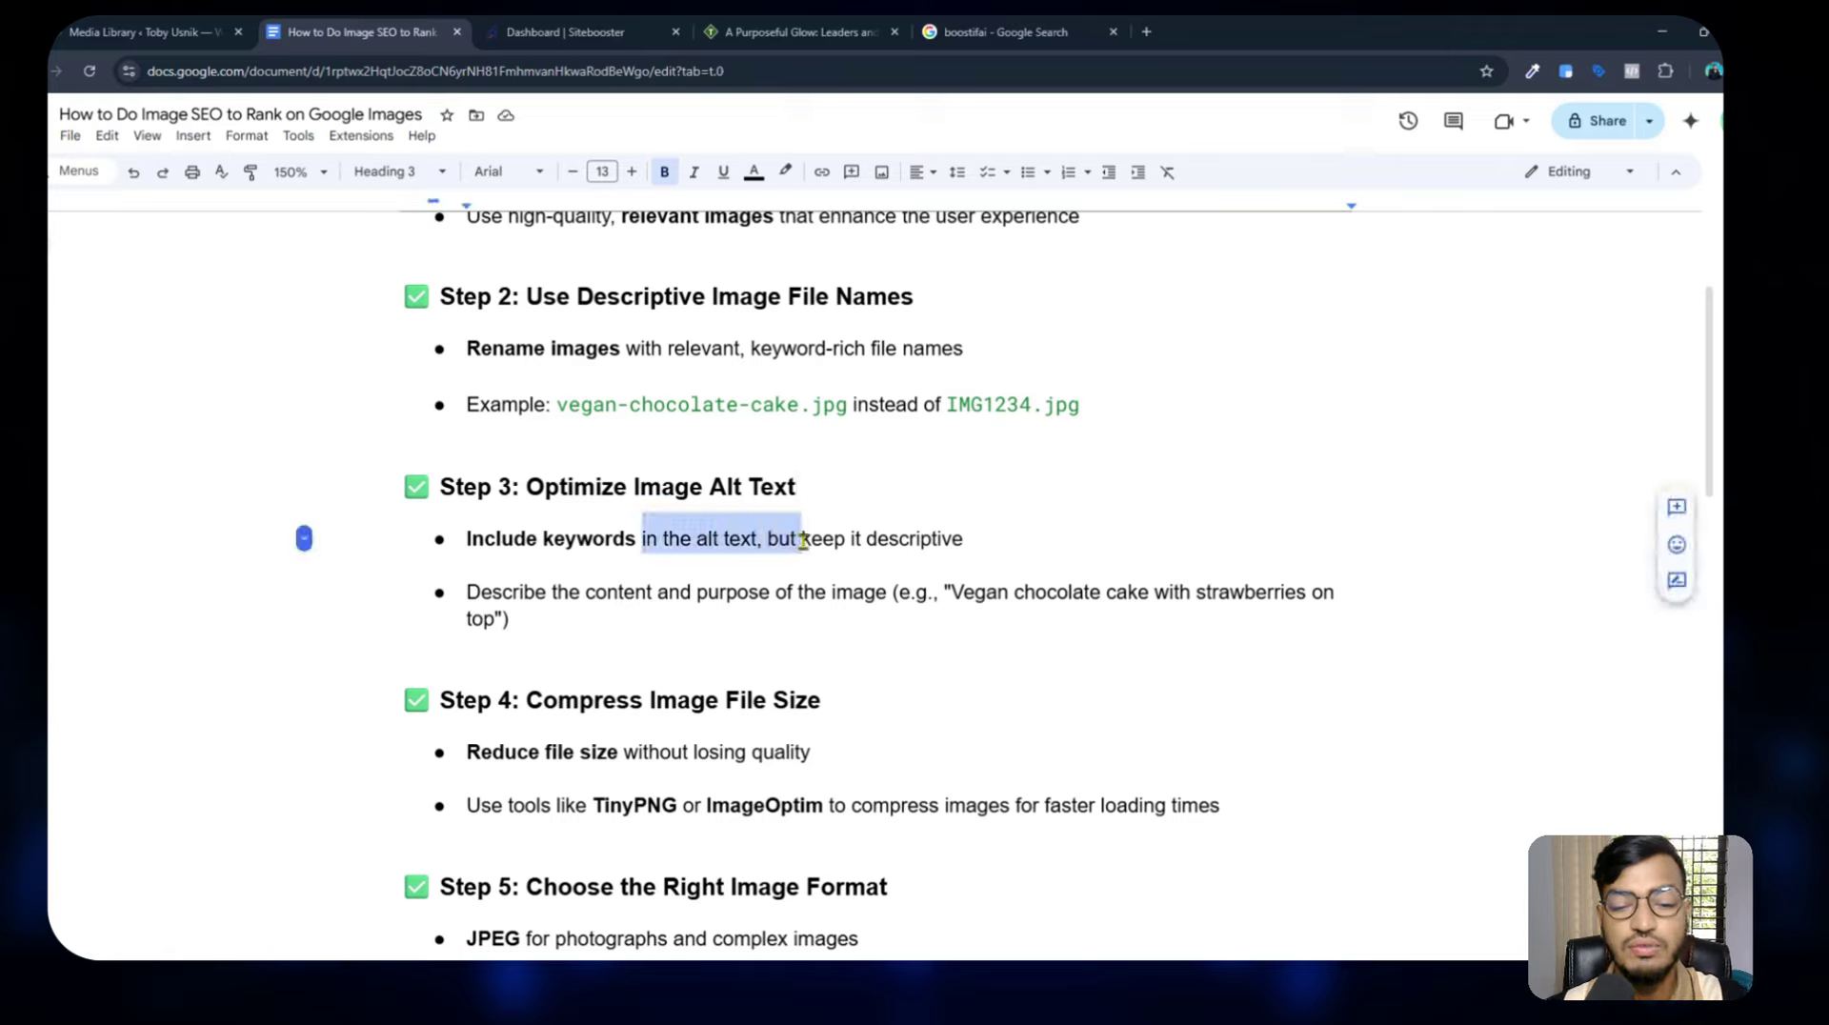
left_click(900, 539)
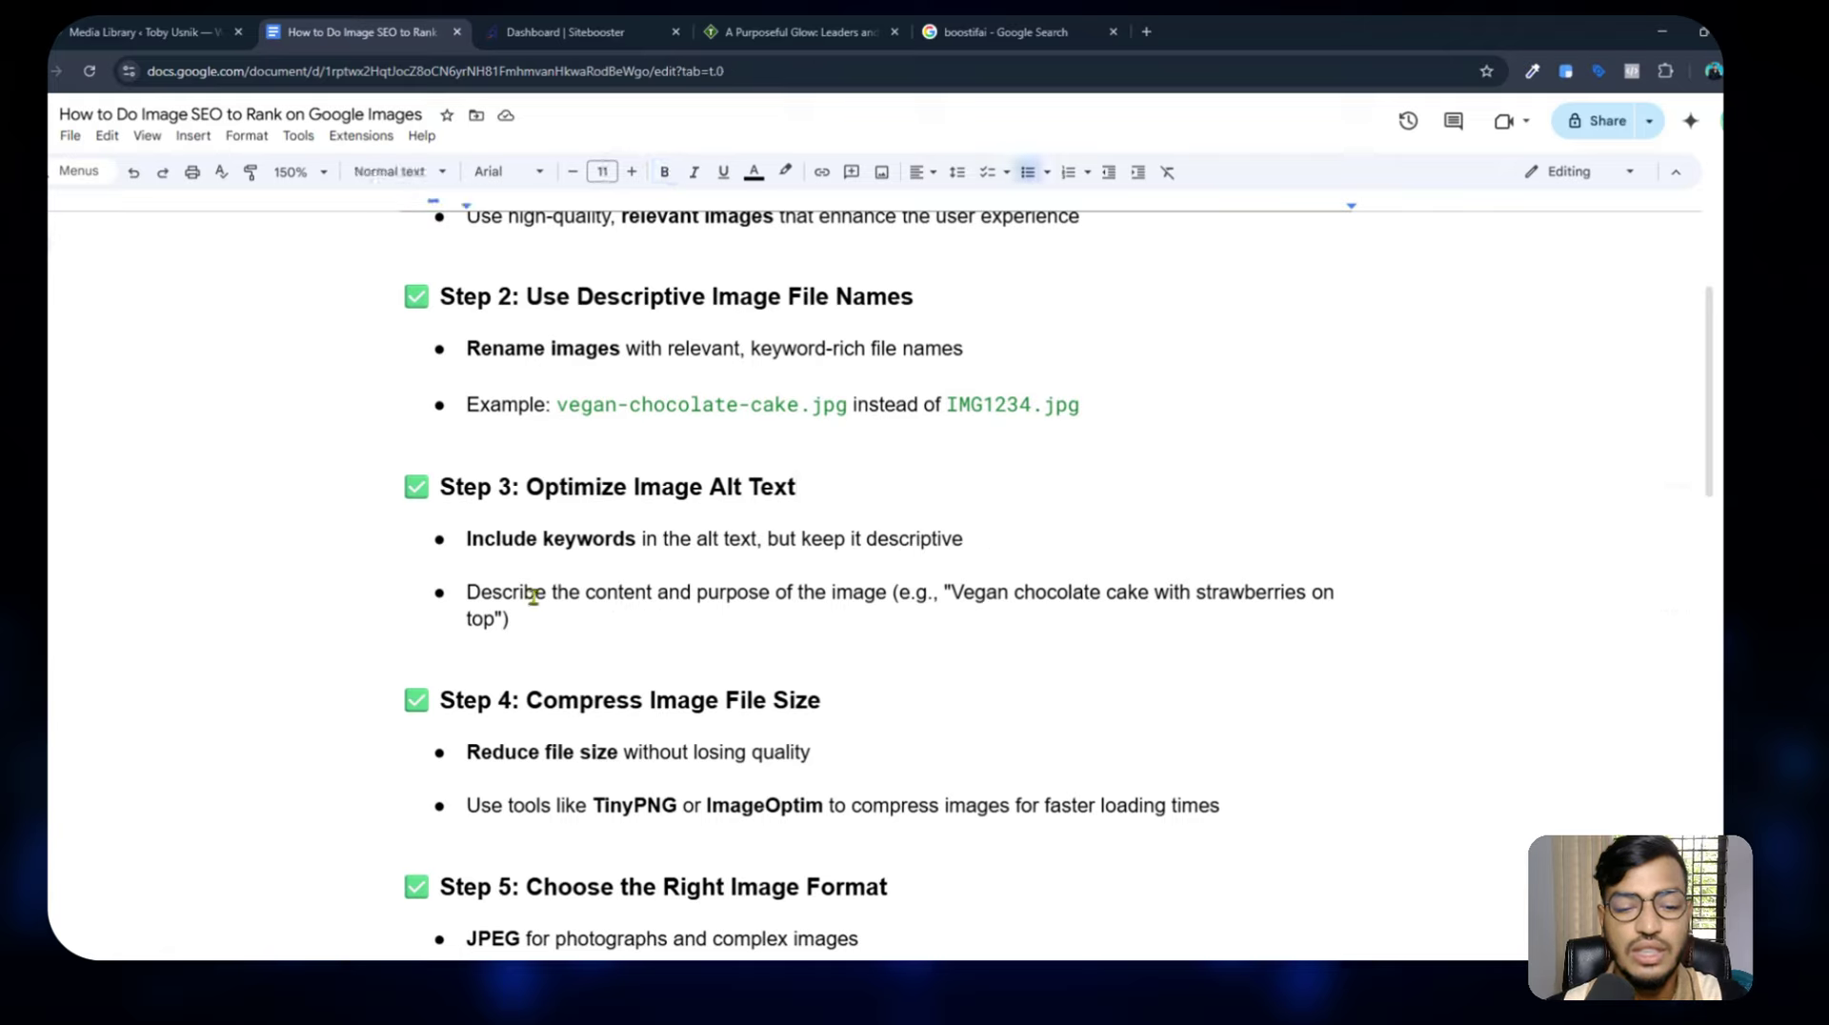
left_click_drag(535, 593, 881, 564)
left_click(215, 21)
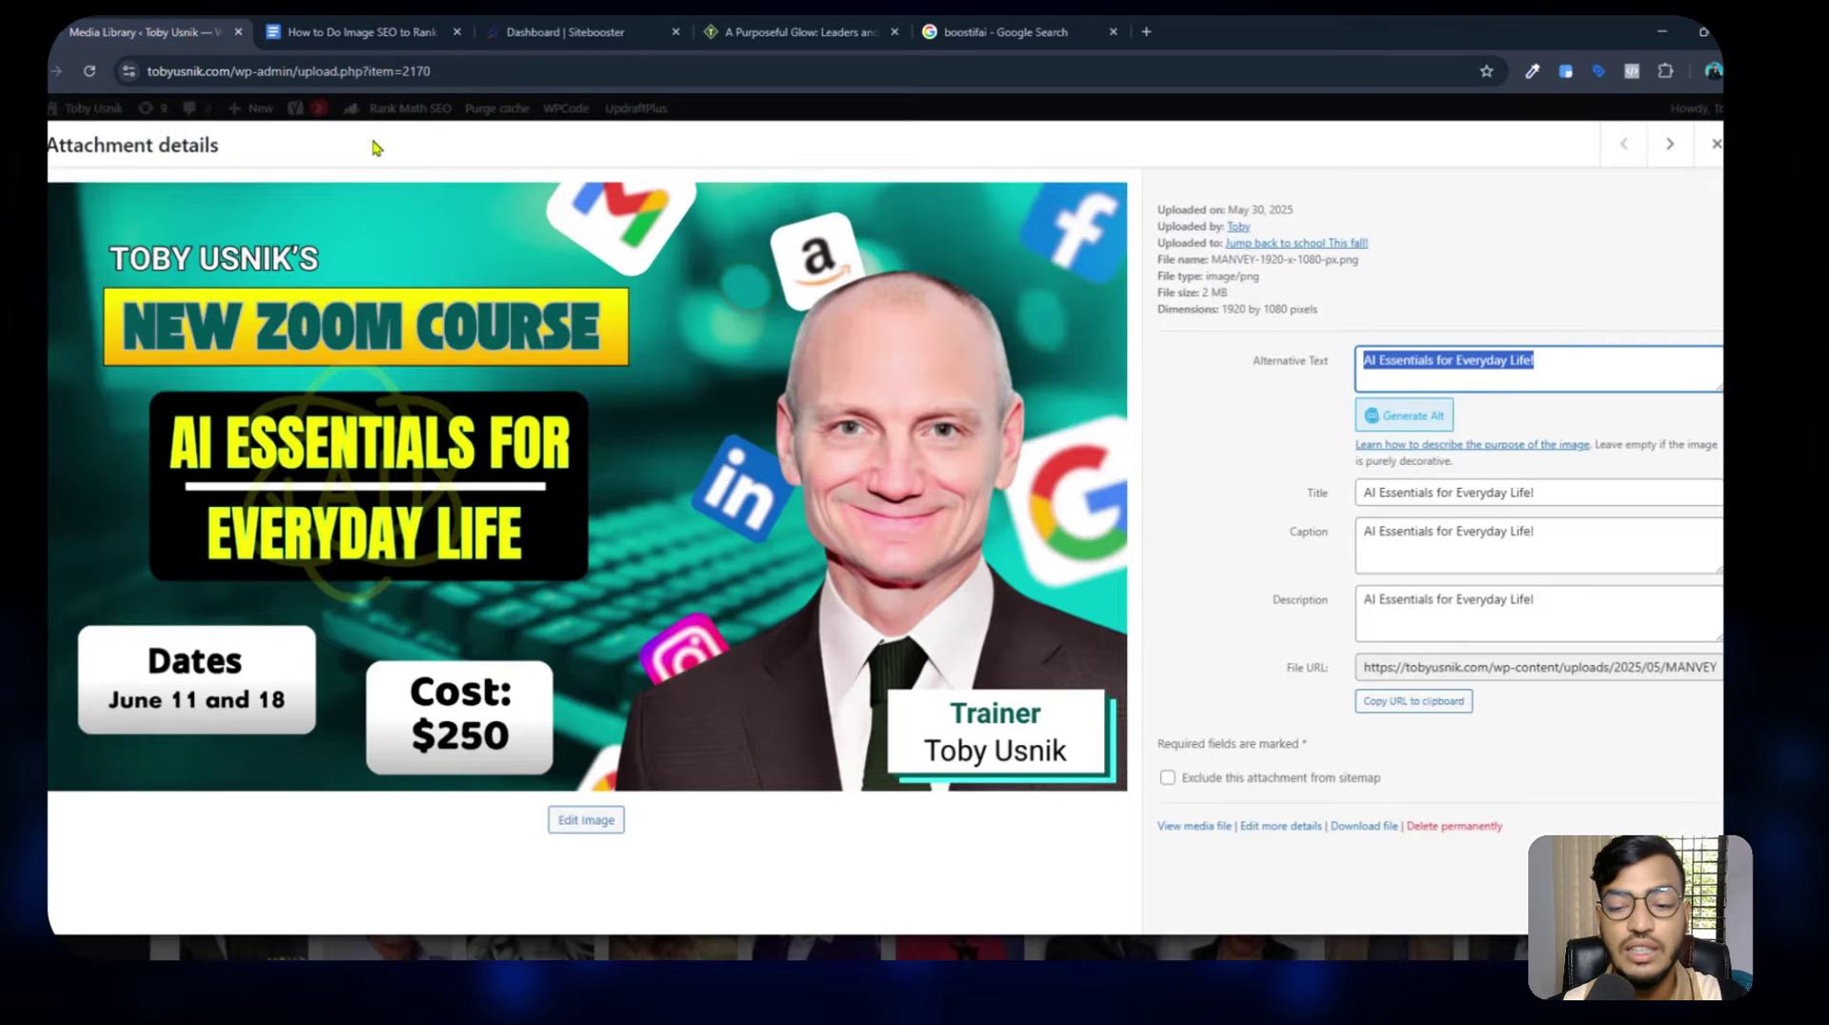
left_click_drag(1581, 589, 1359, 592)
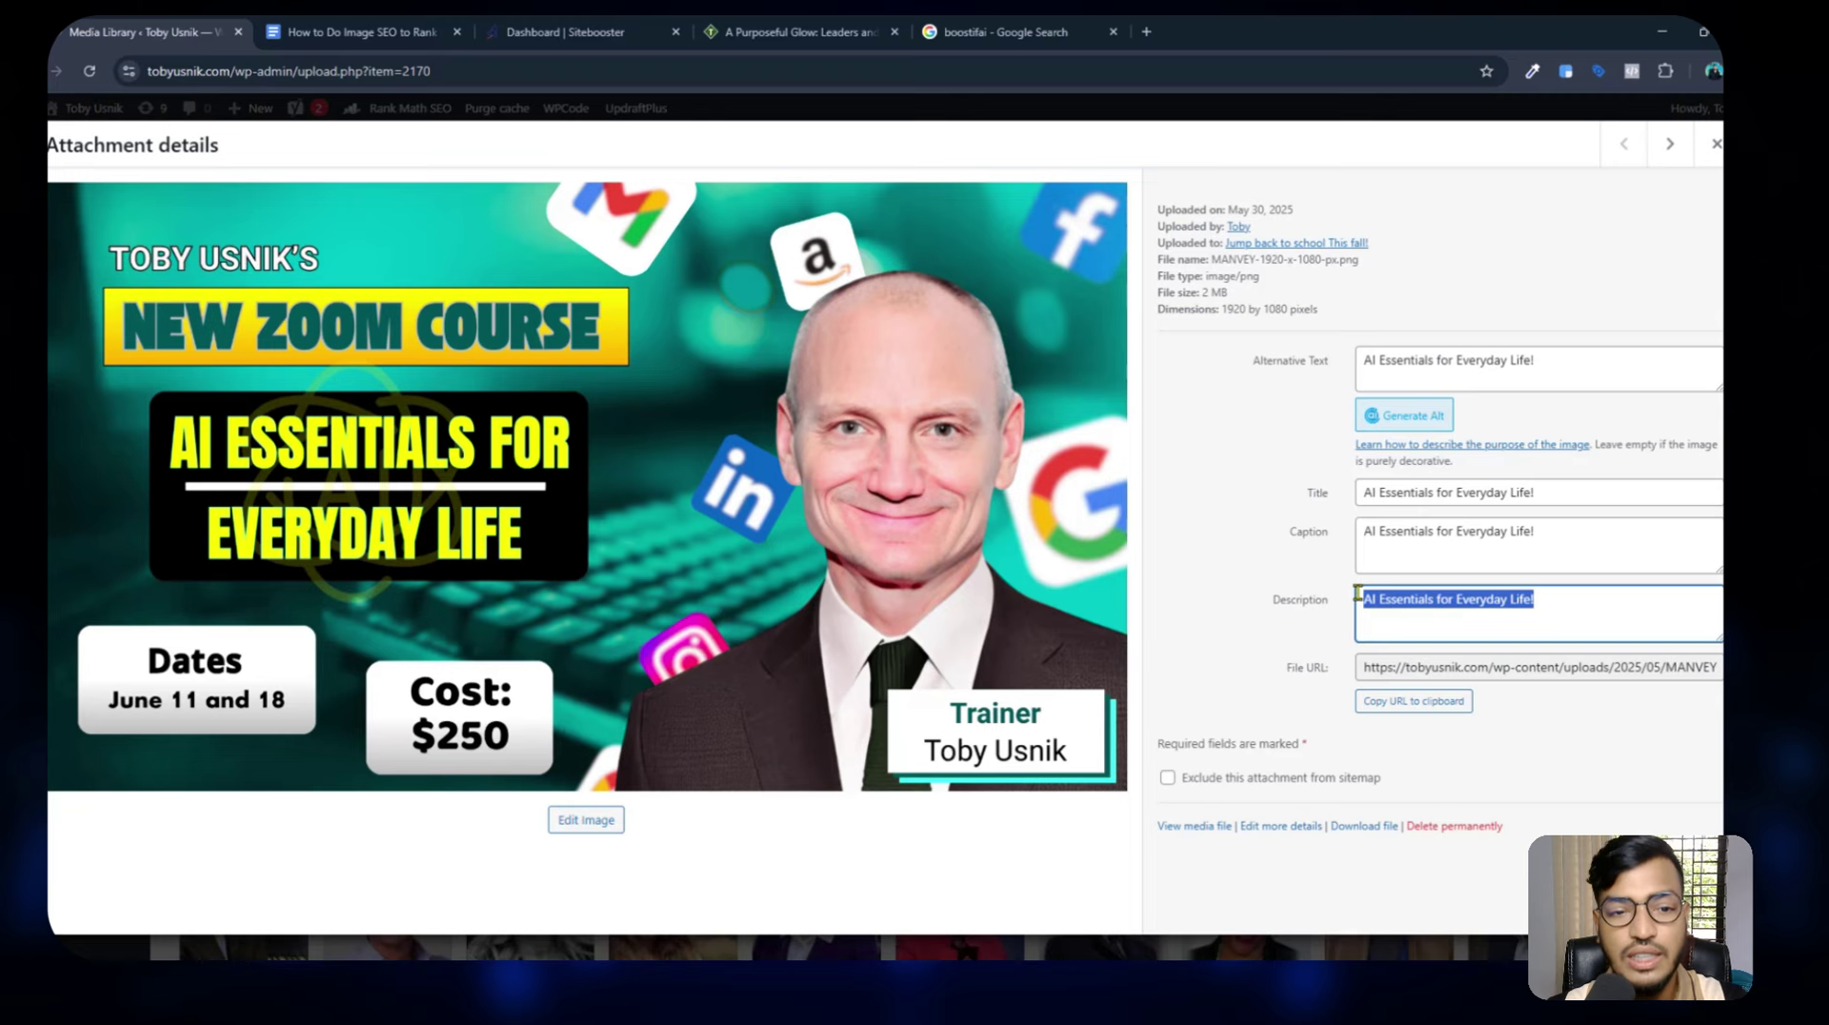
Return to the Google Docs guide and review Step 4's points on reducing file size and compressing with TinyPNG or ImageOptim.
left_click(261, 25)
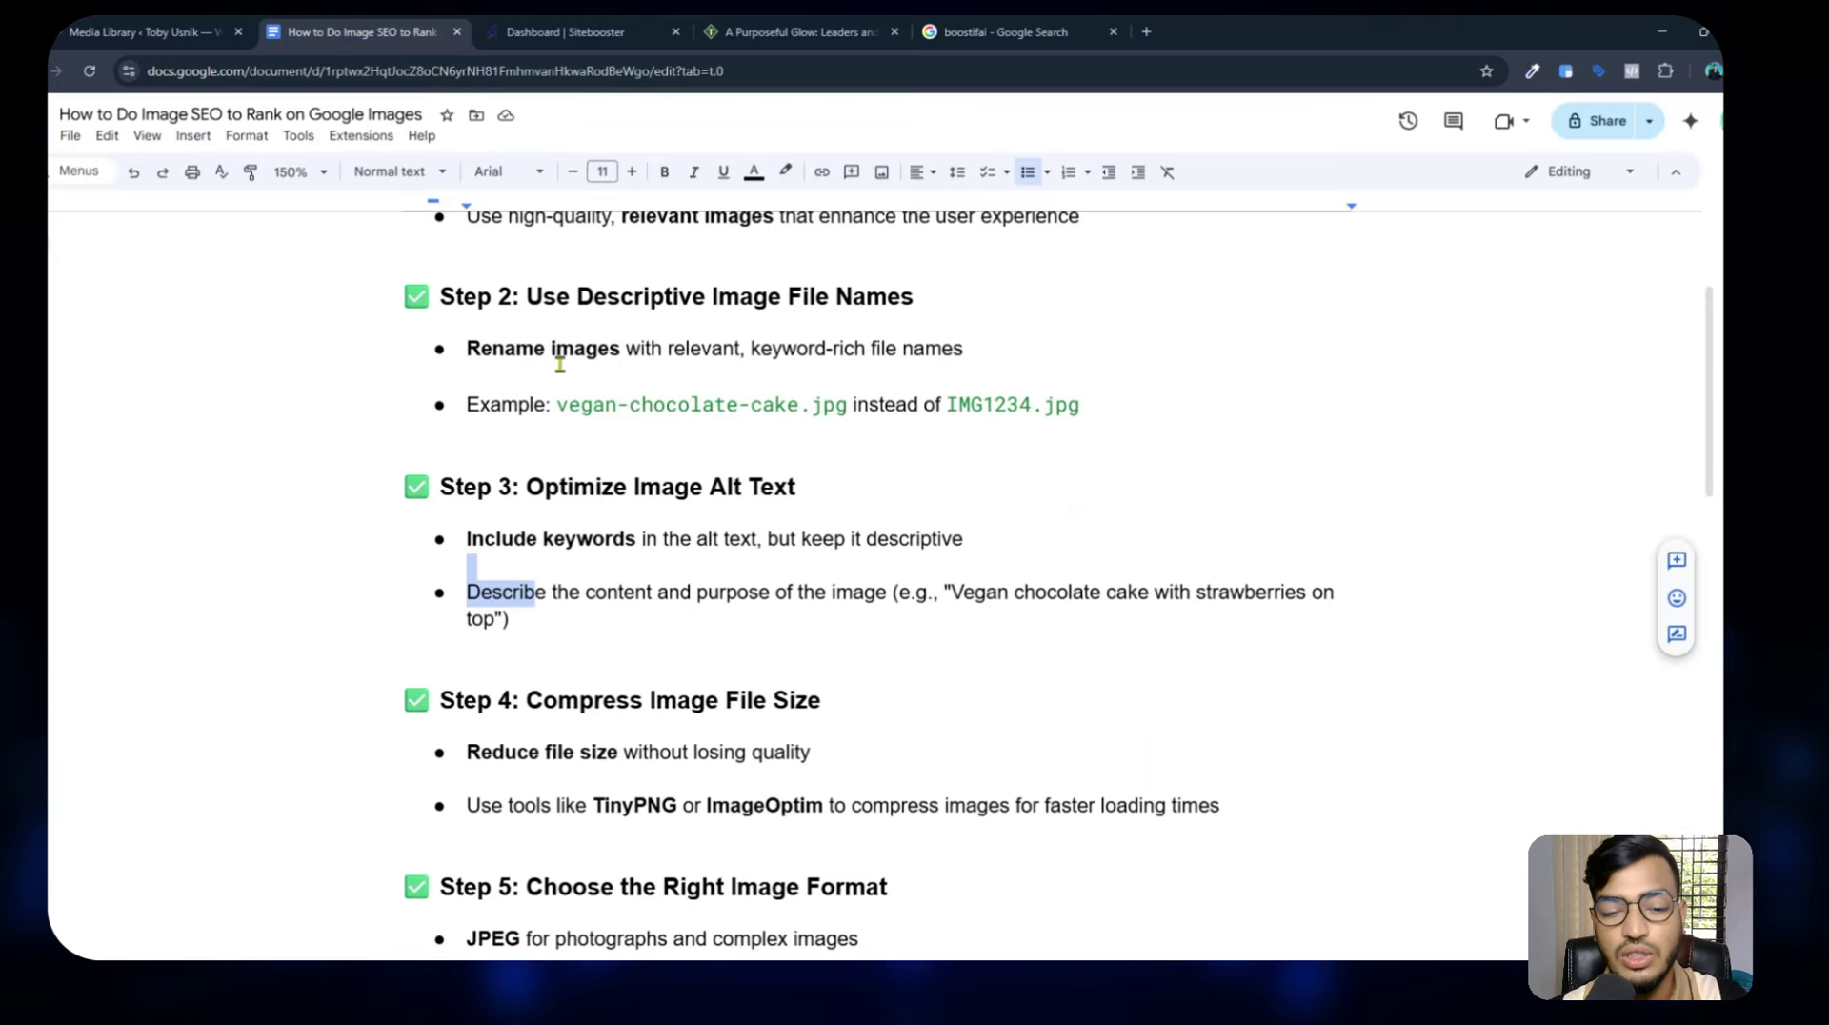
scroll(560, 363, "down", 3)
left_click(551, 454)
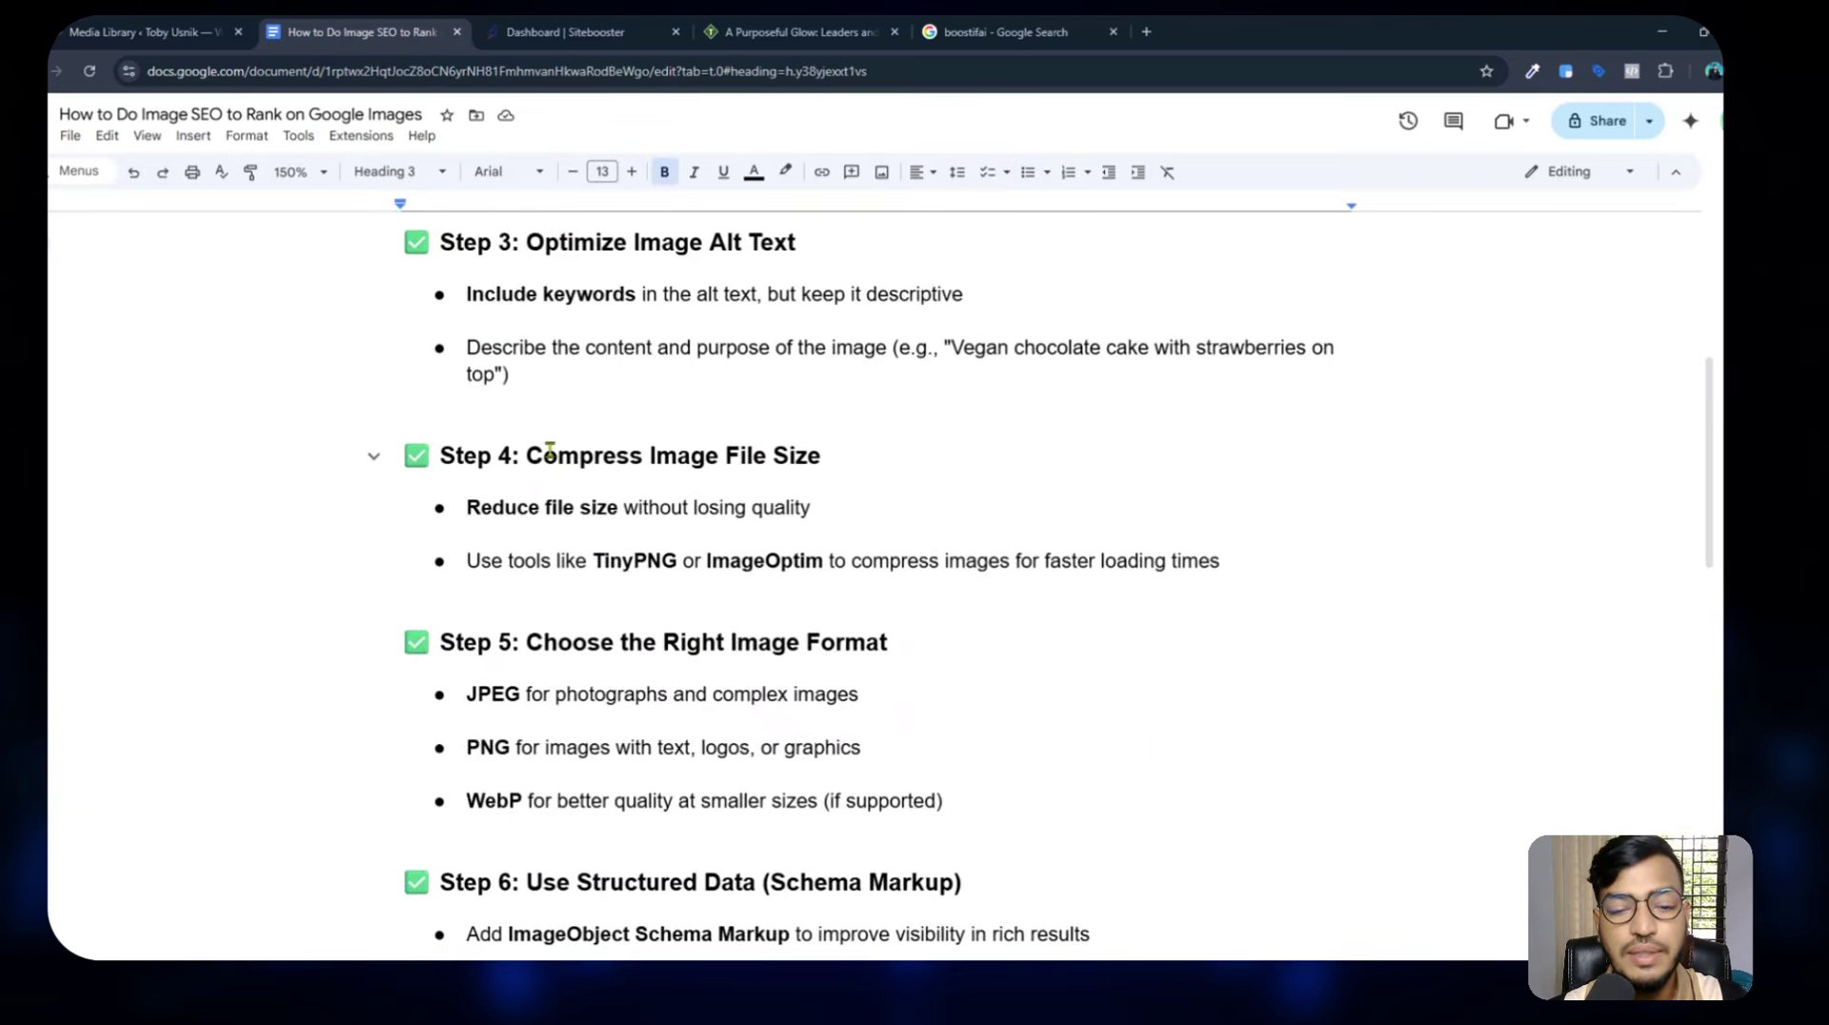
left_click_drag(550, 454, 725, 456)
left_click(522, 504)
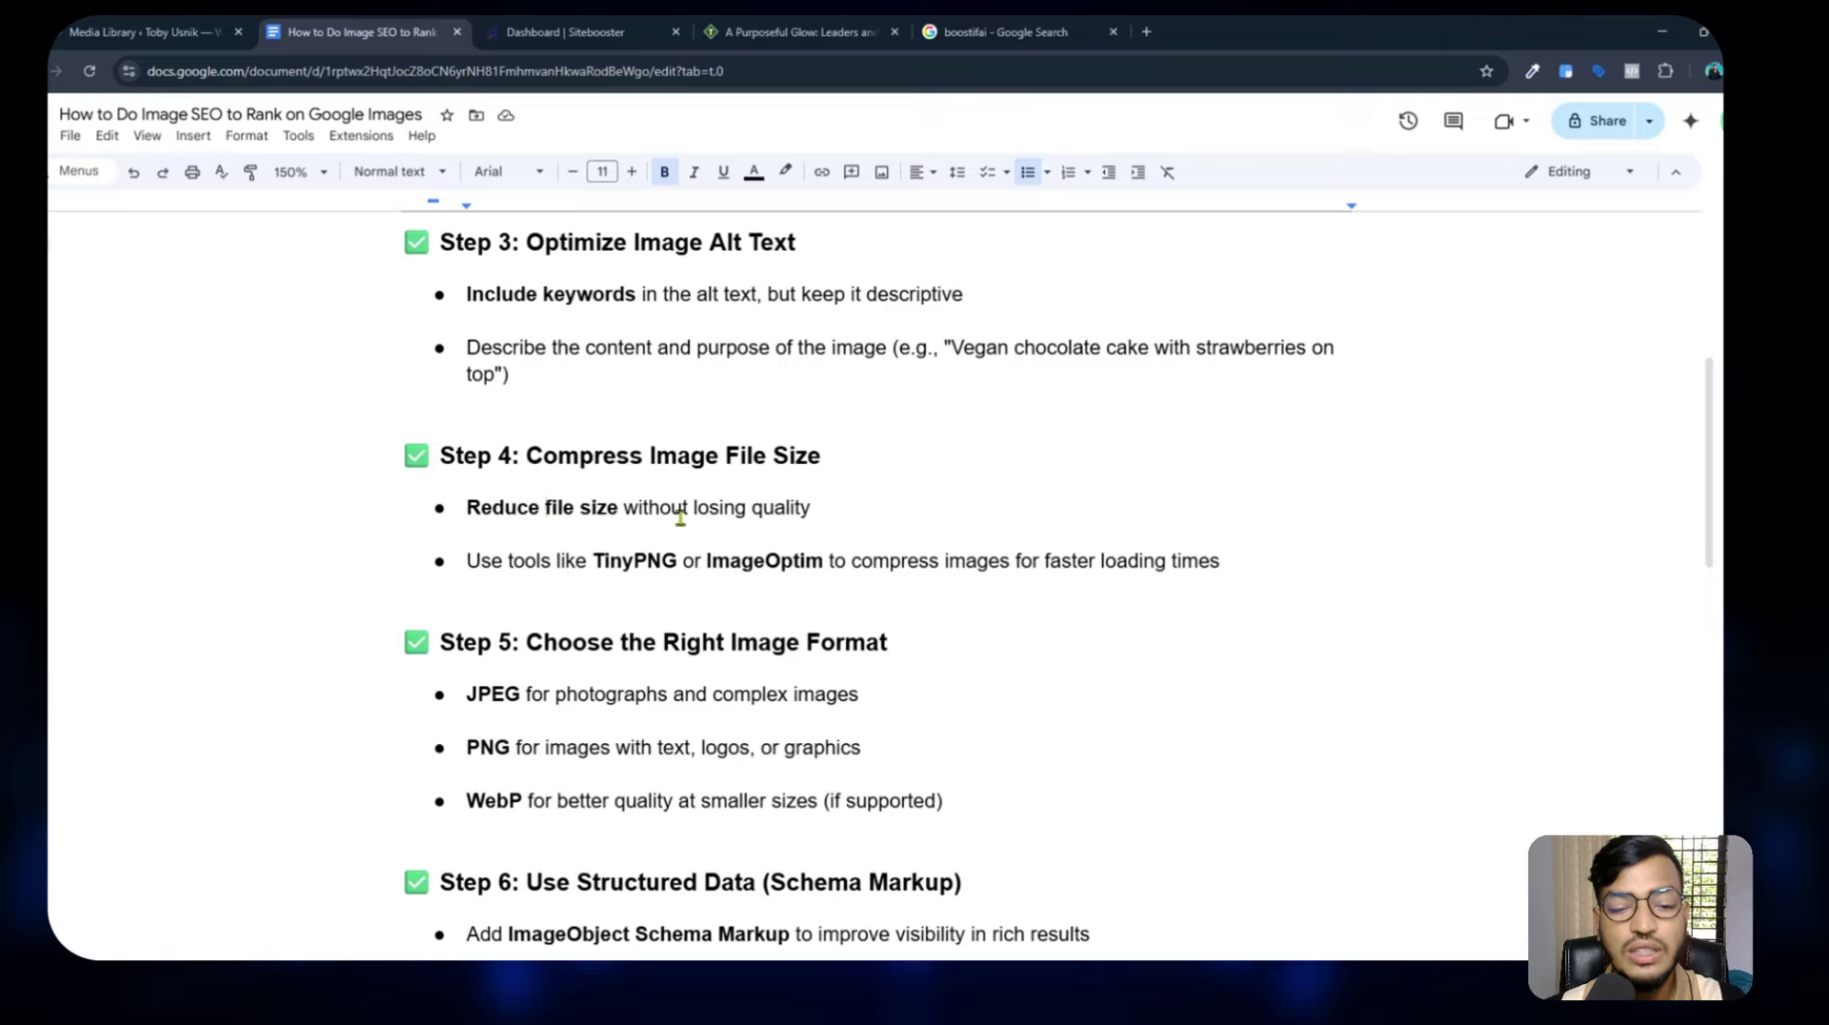
left_click_drag(597, 513, 762, 513)
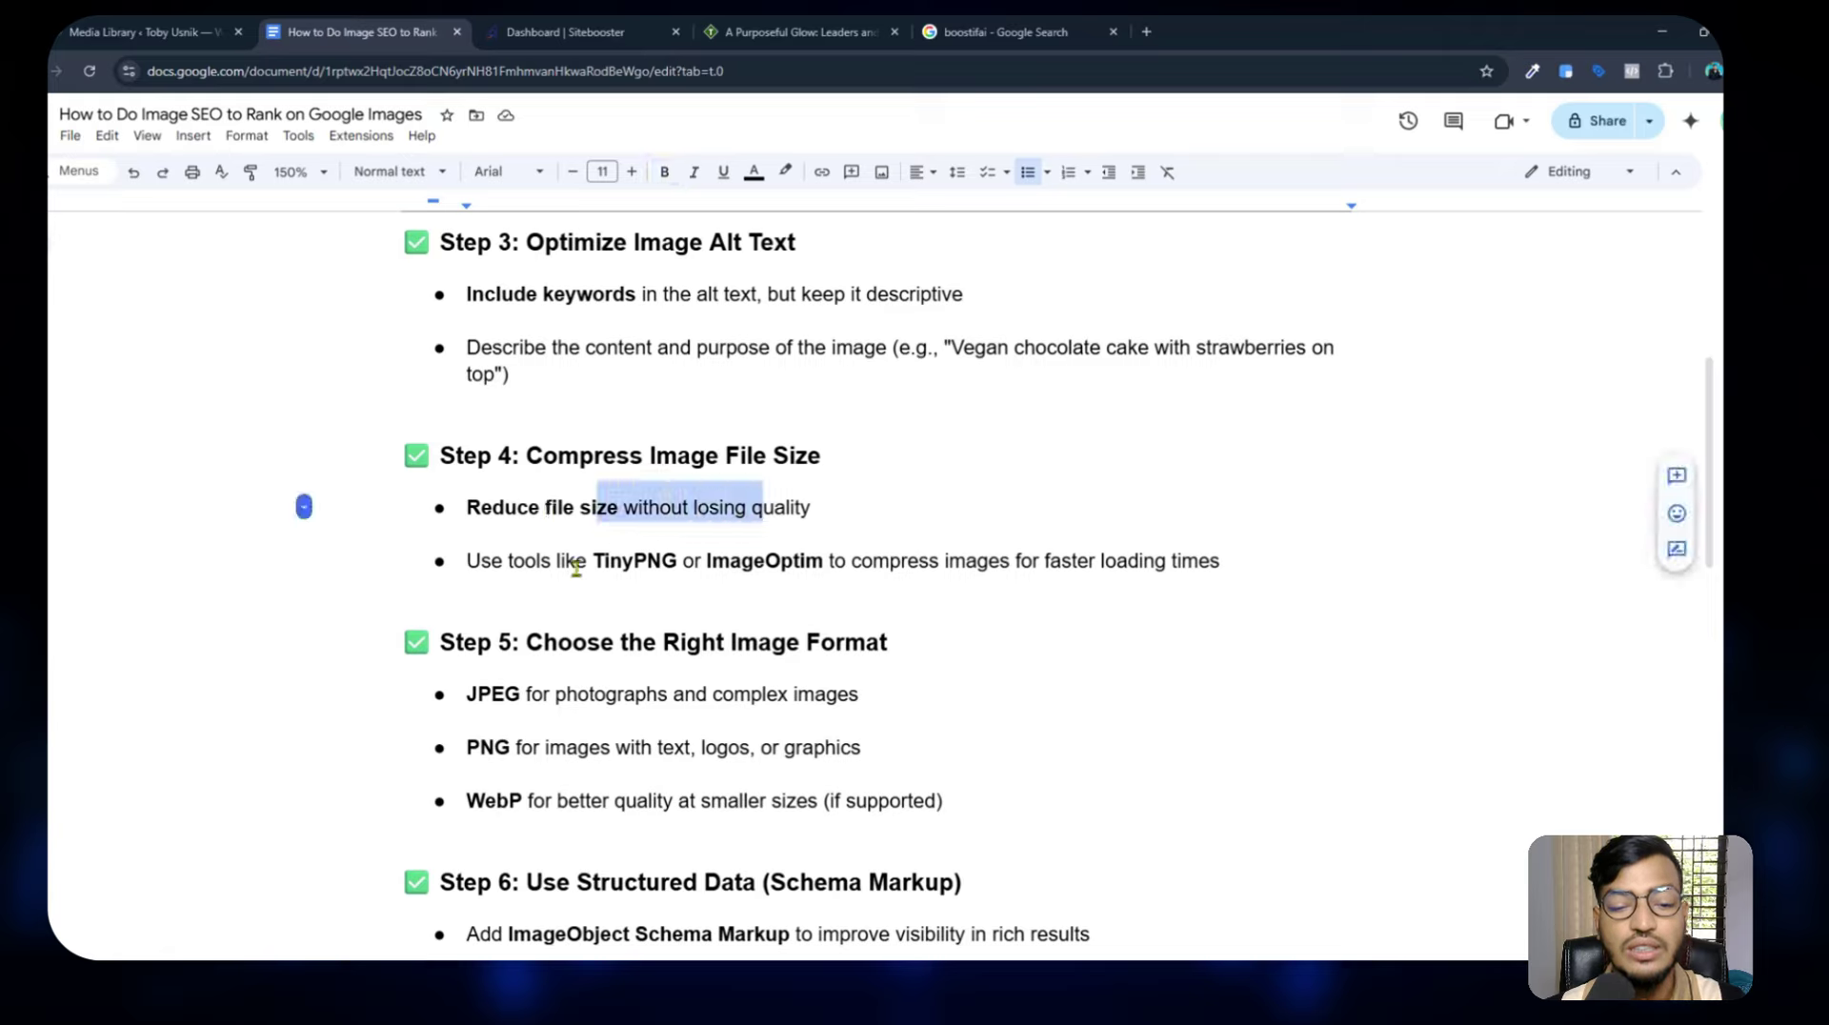
left_click_drag(593, 562, 798, 562)
left_click_drag(921, 561, 1107, 562)
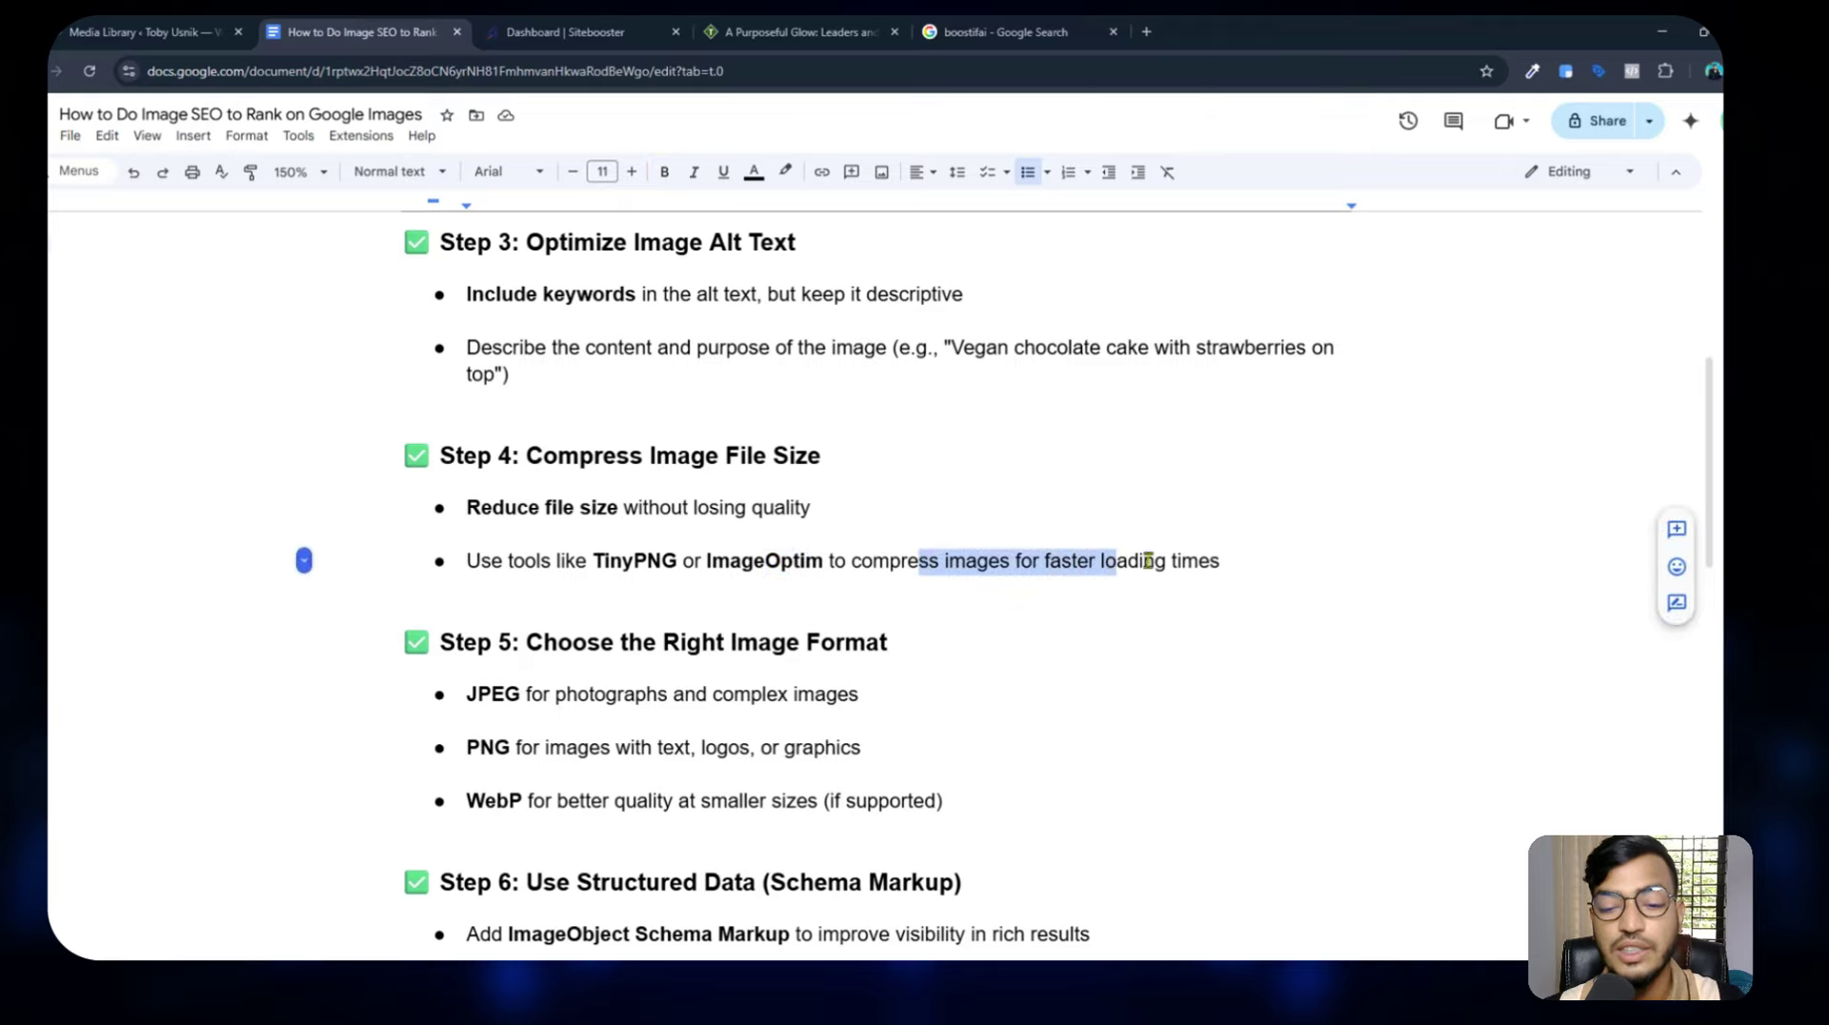
left_click(1192, 560)
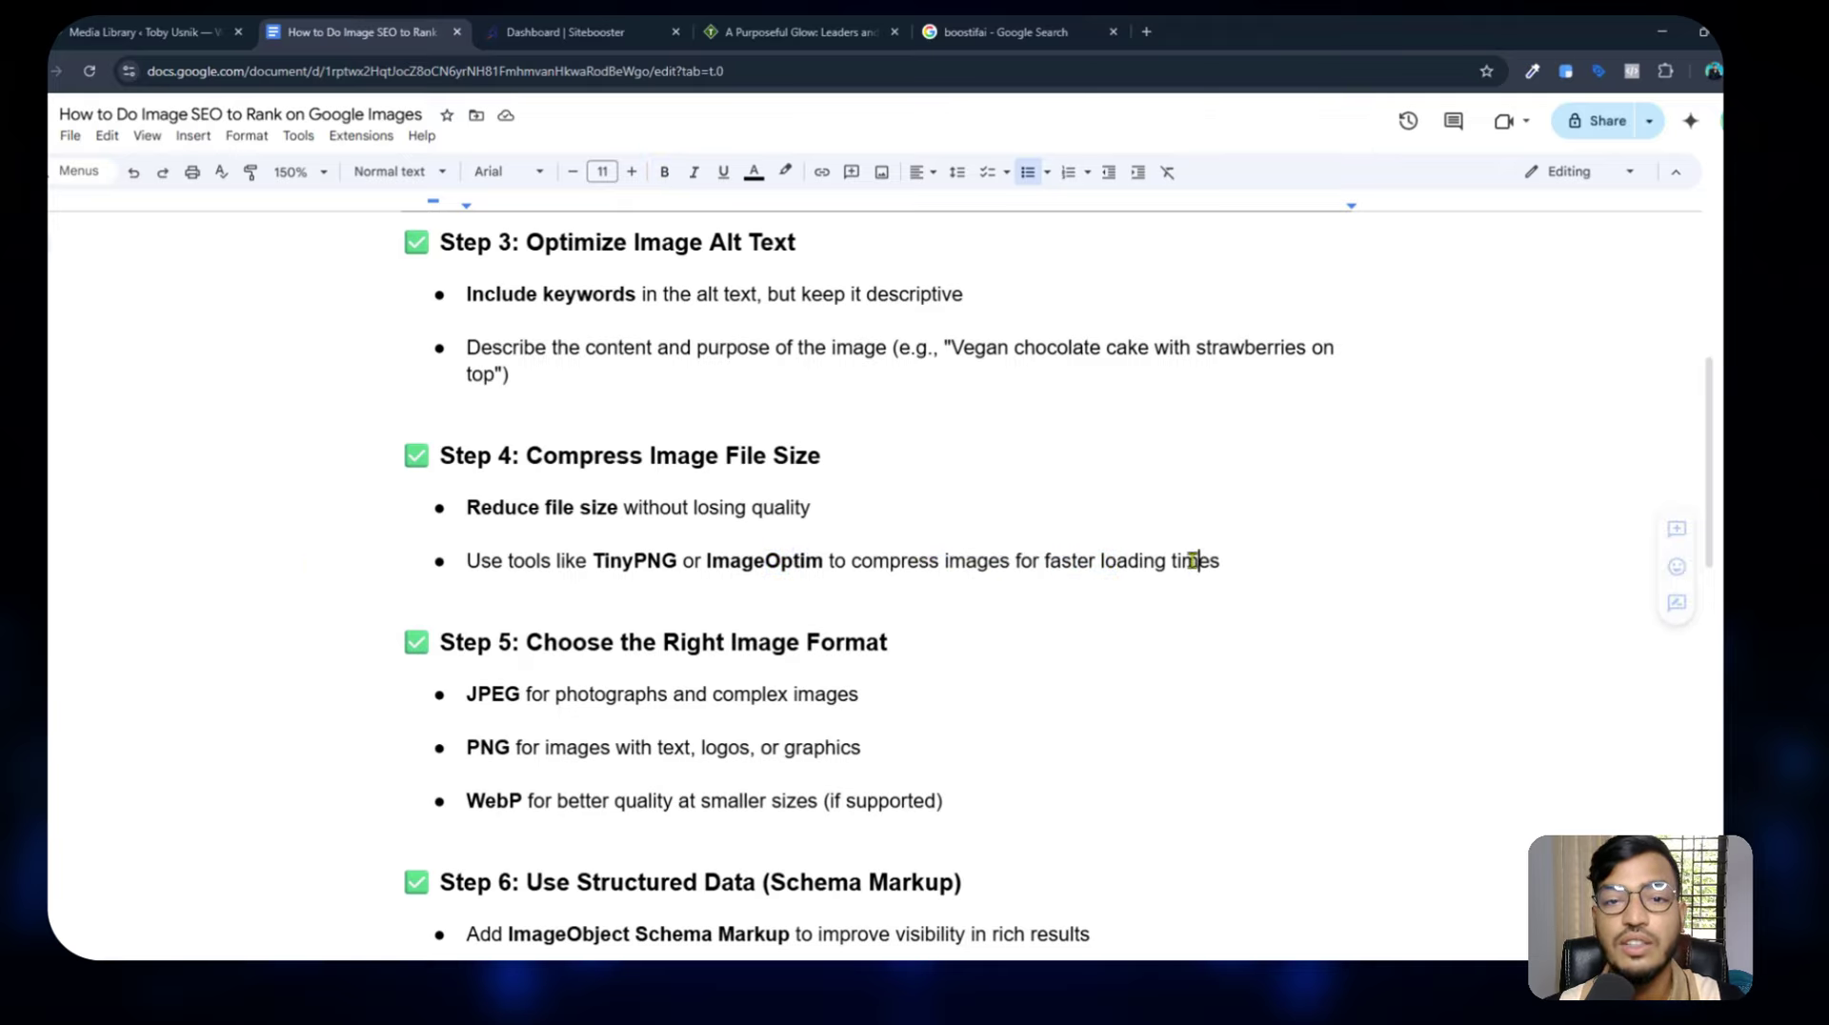
left_click(1045, 560)
scroll(620, 419, "down", 3)
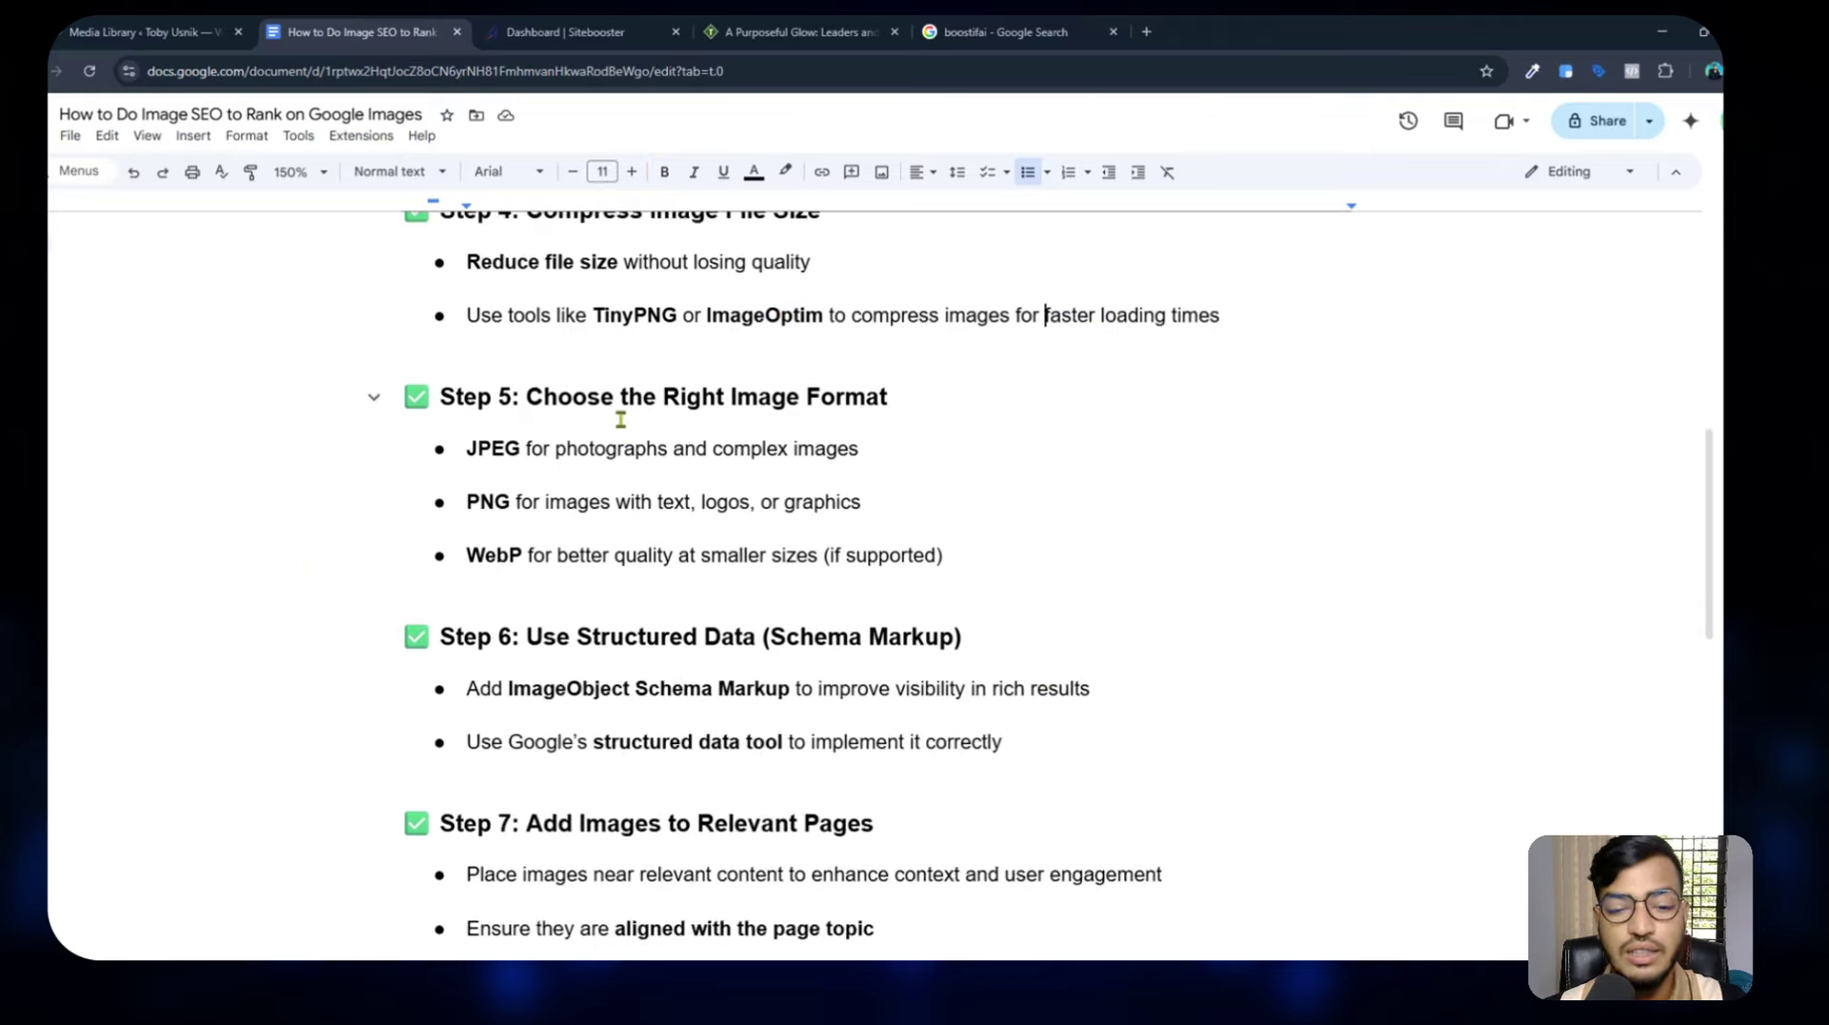
Search Google in a new tab for "image size increaser" and open the Pi7 tool to examine its required size setting.
left_click(1145, 36)
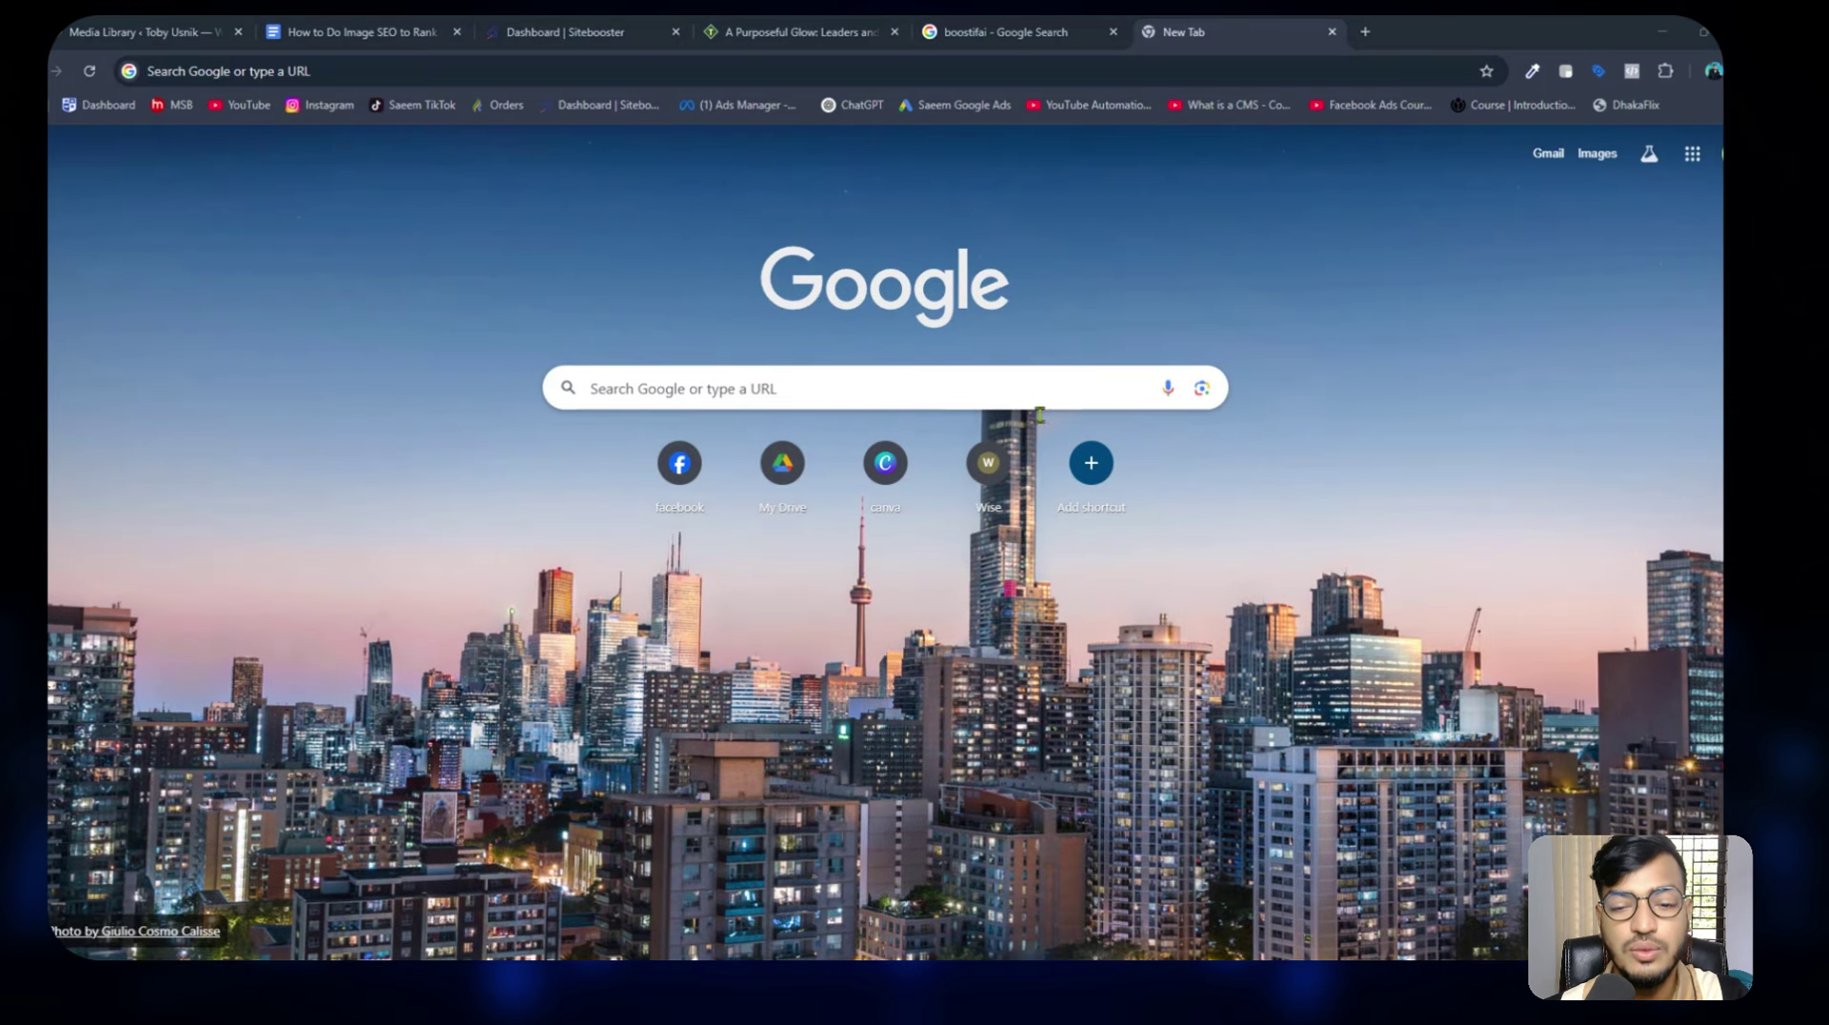
left_click(205, 69)
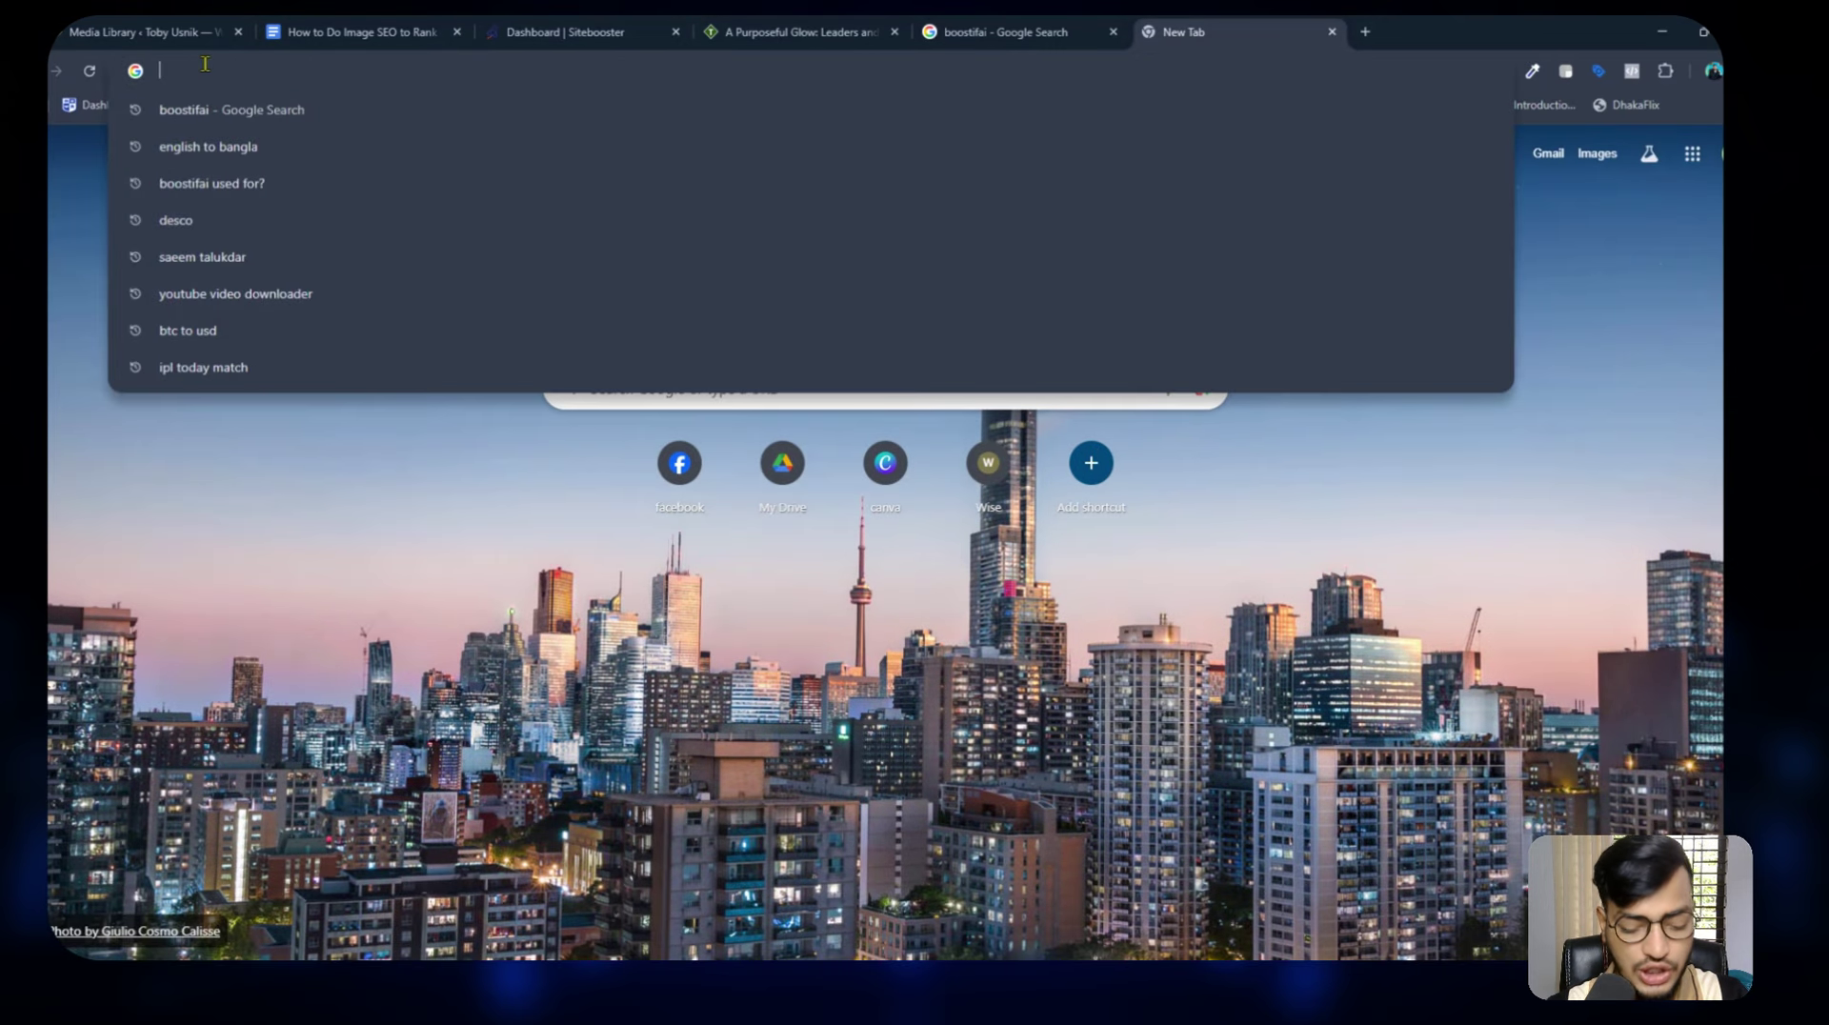
type("image si")
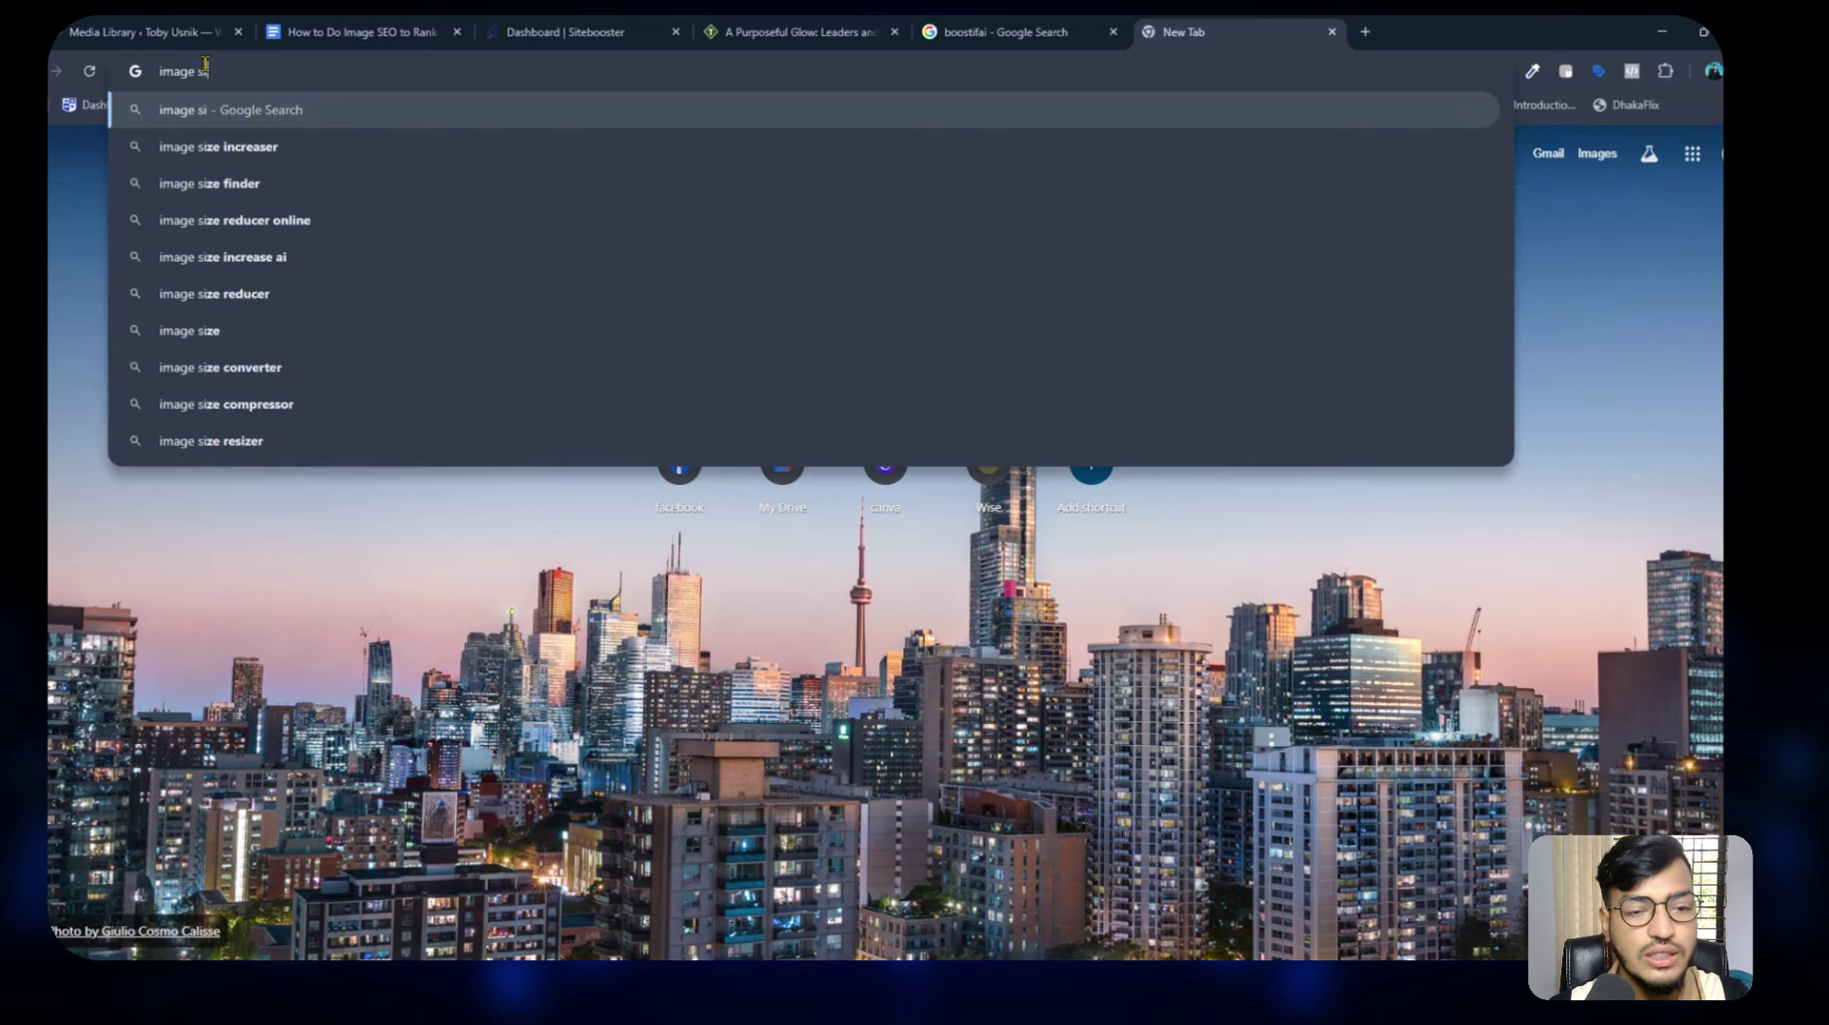
type("z")
key("Return")
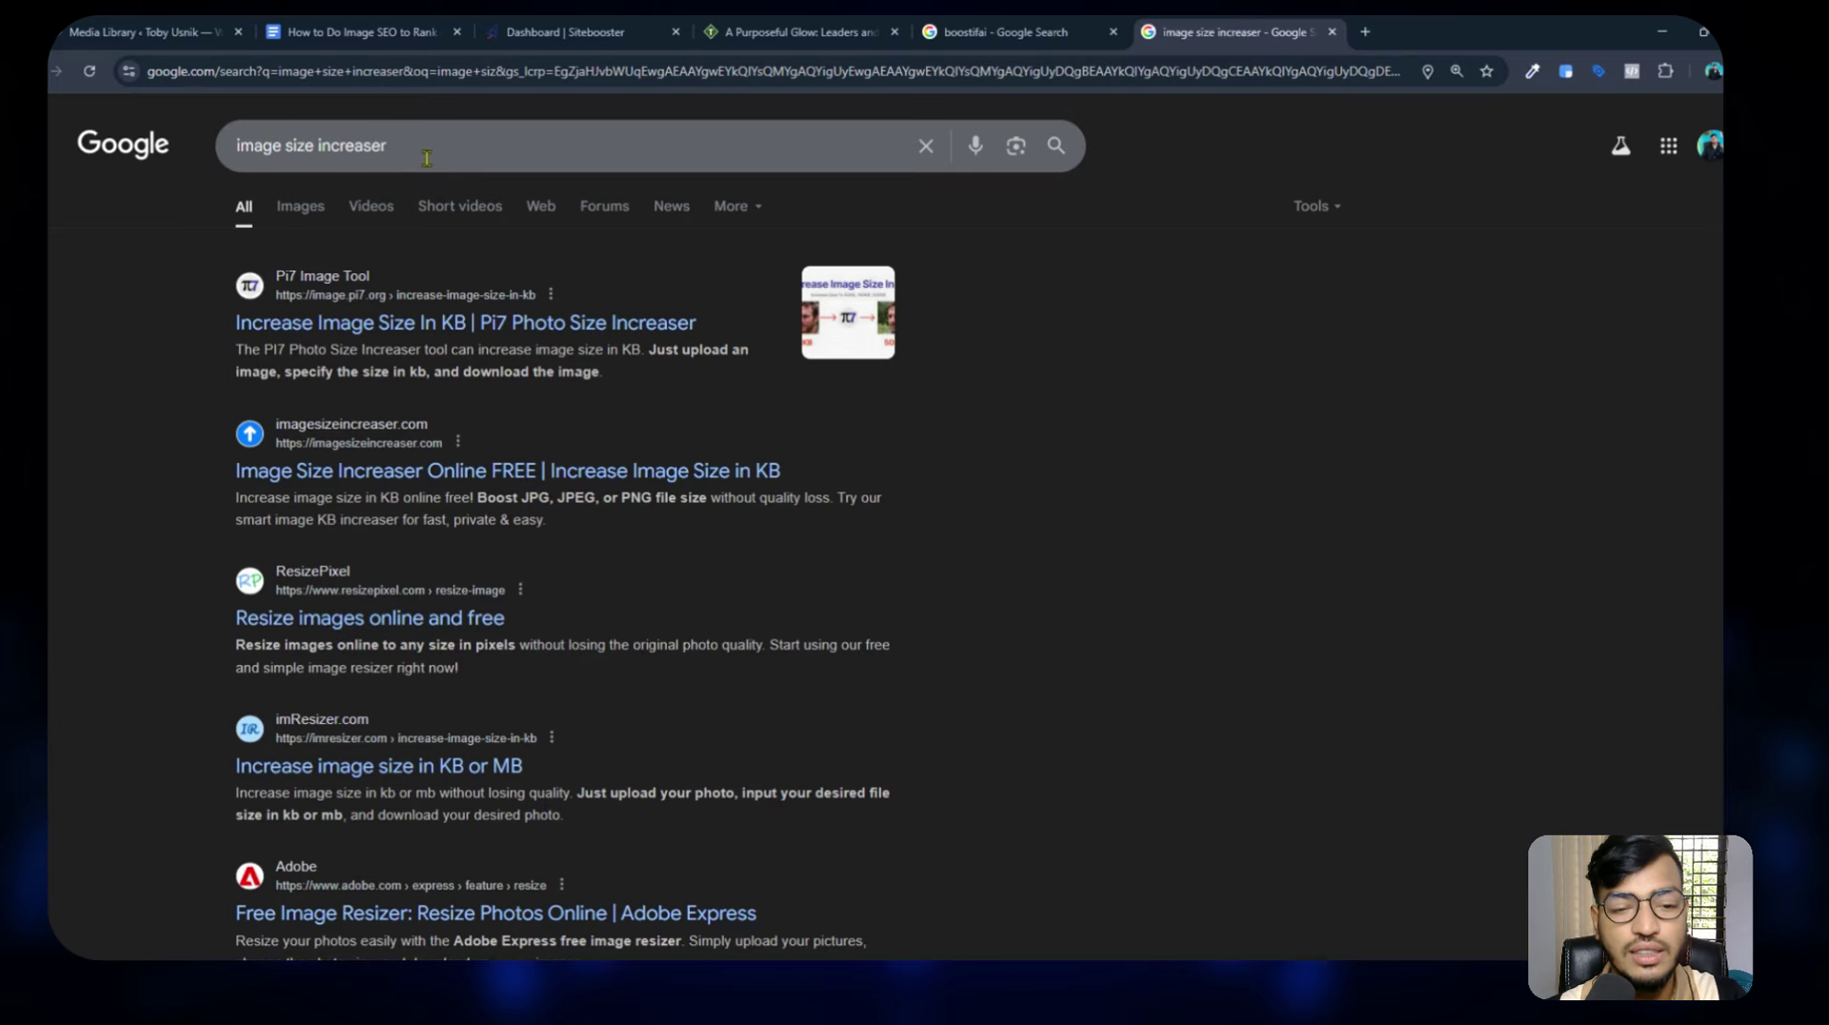
left_click(327, 324)
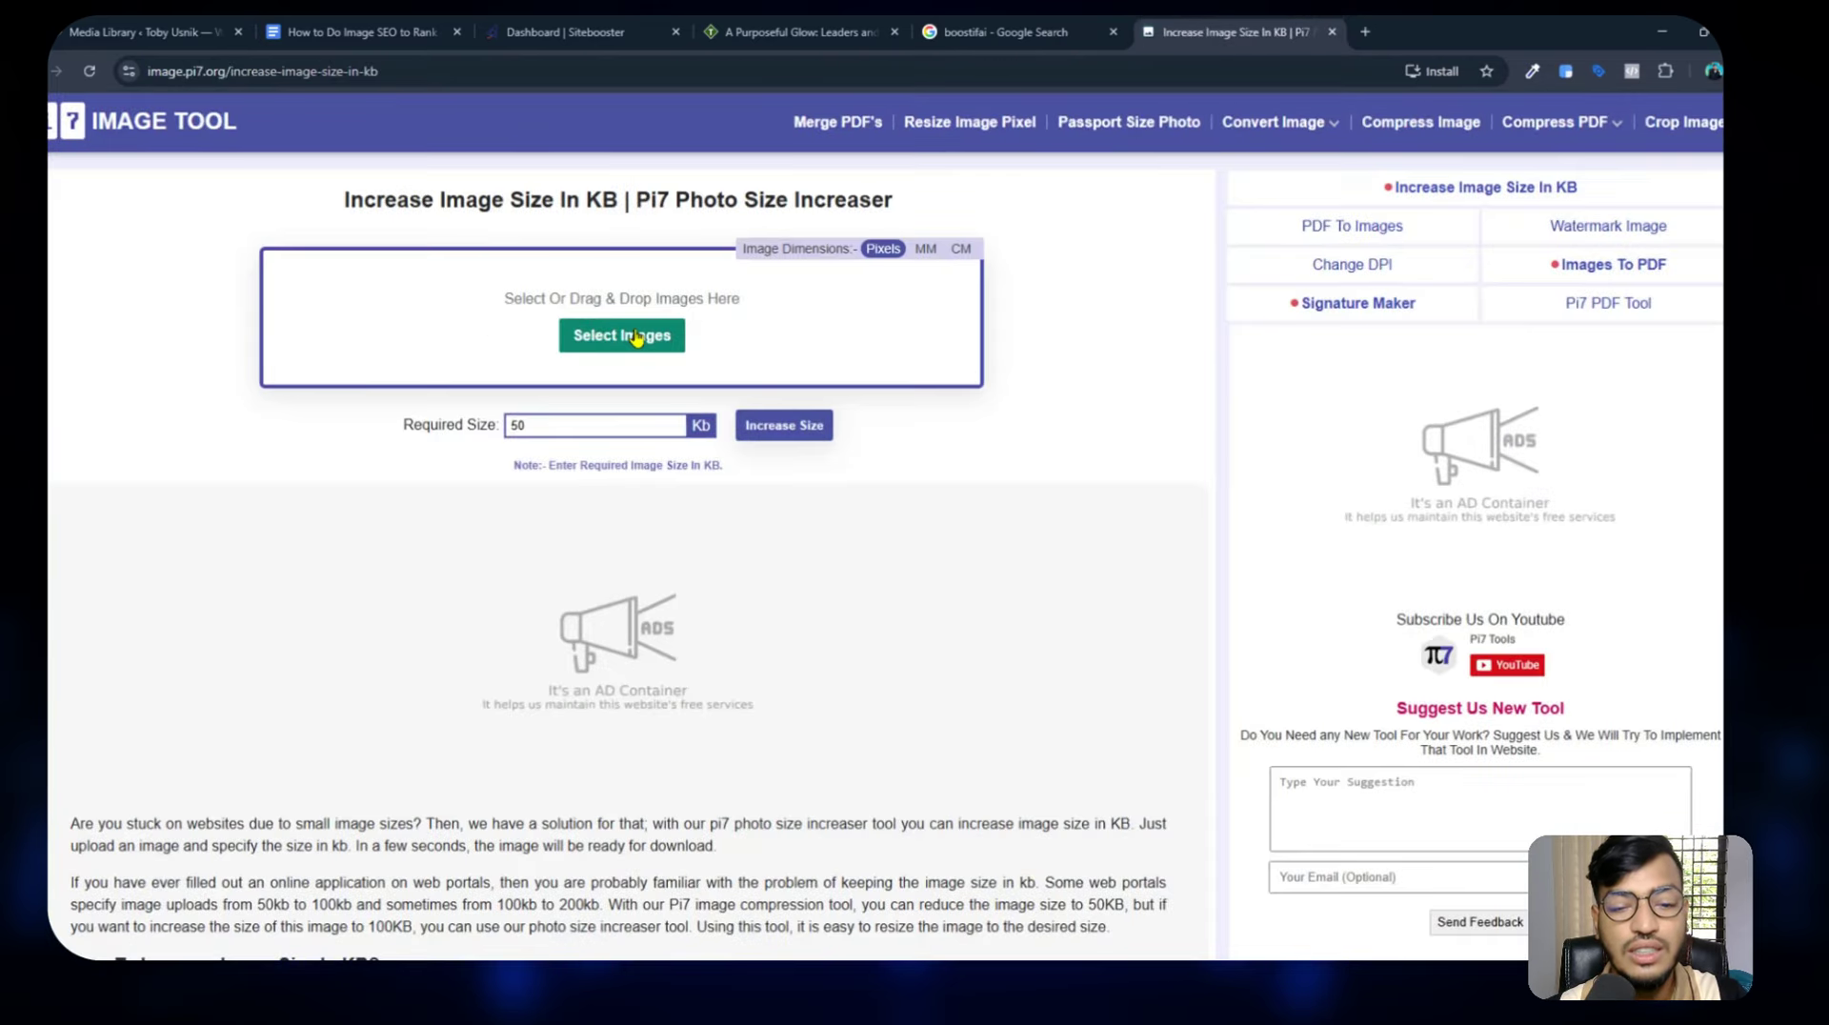
left_click(545, 422)
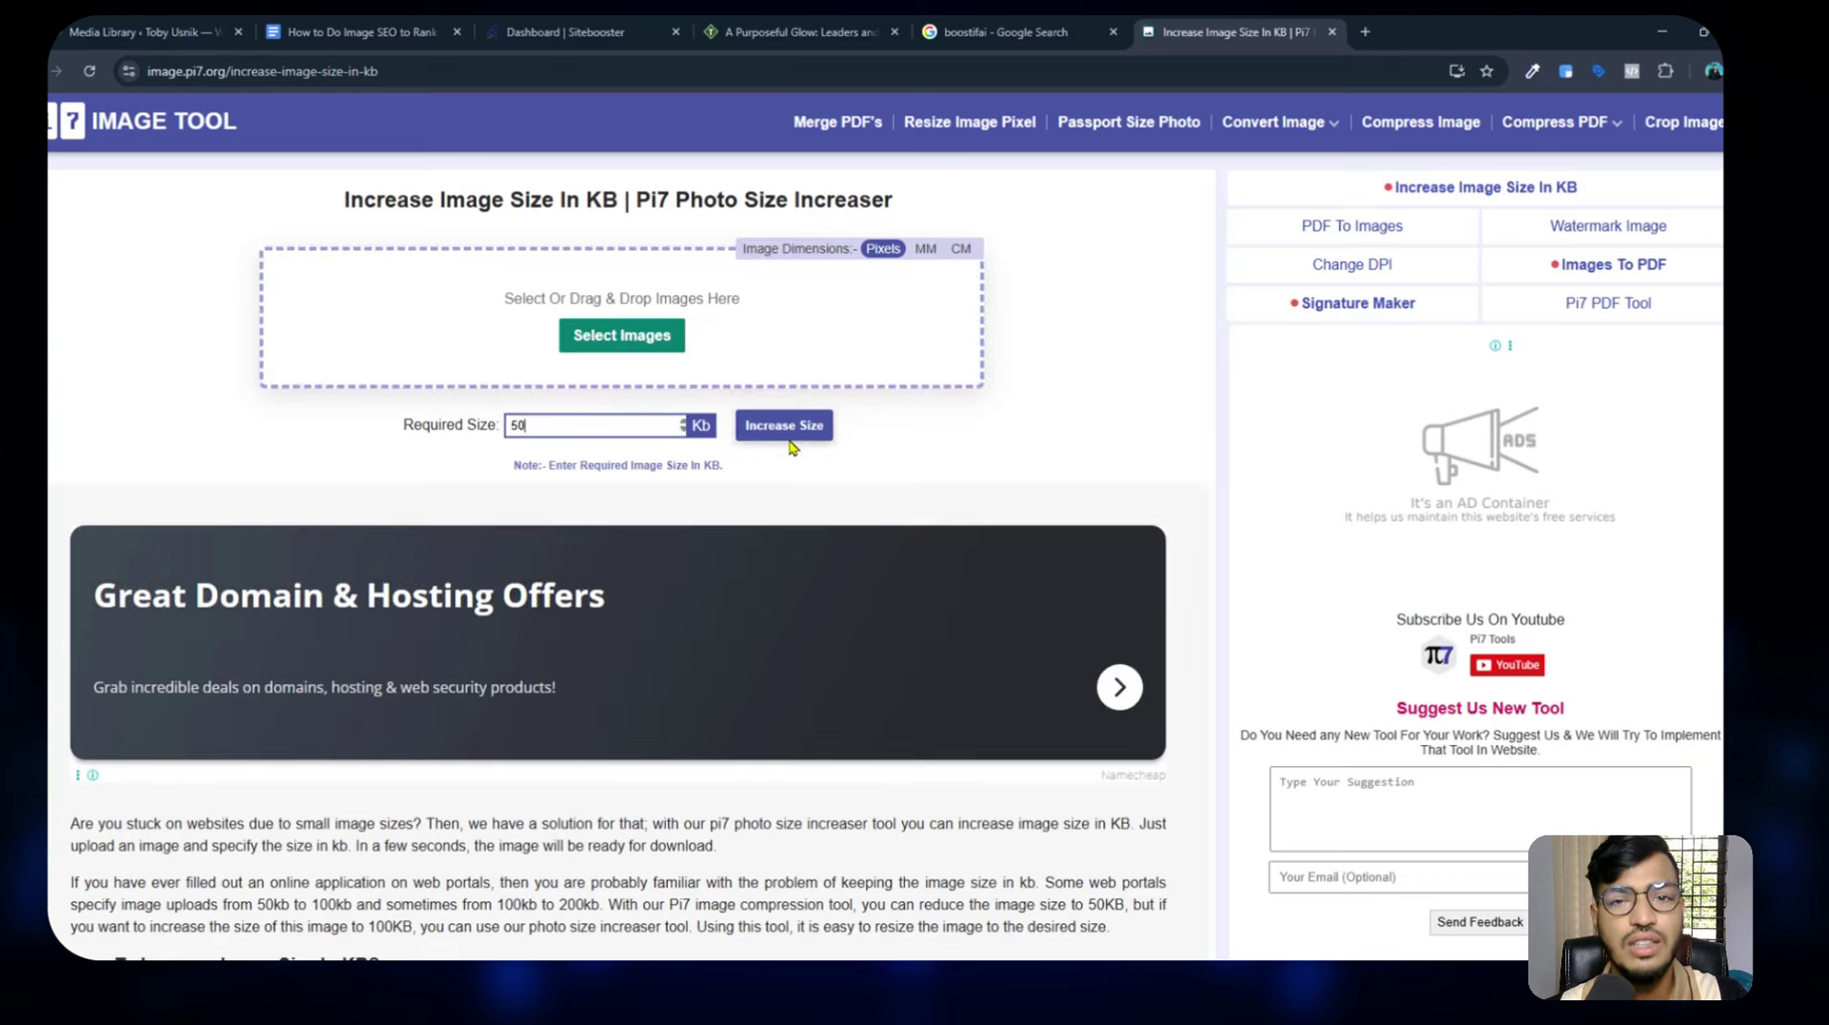
Return to the Google Docs guide and review the heading "Step 5: Choose the Right Image Format" and its JPEG point.
left_click(352, 32)
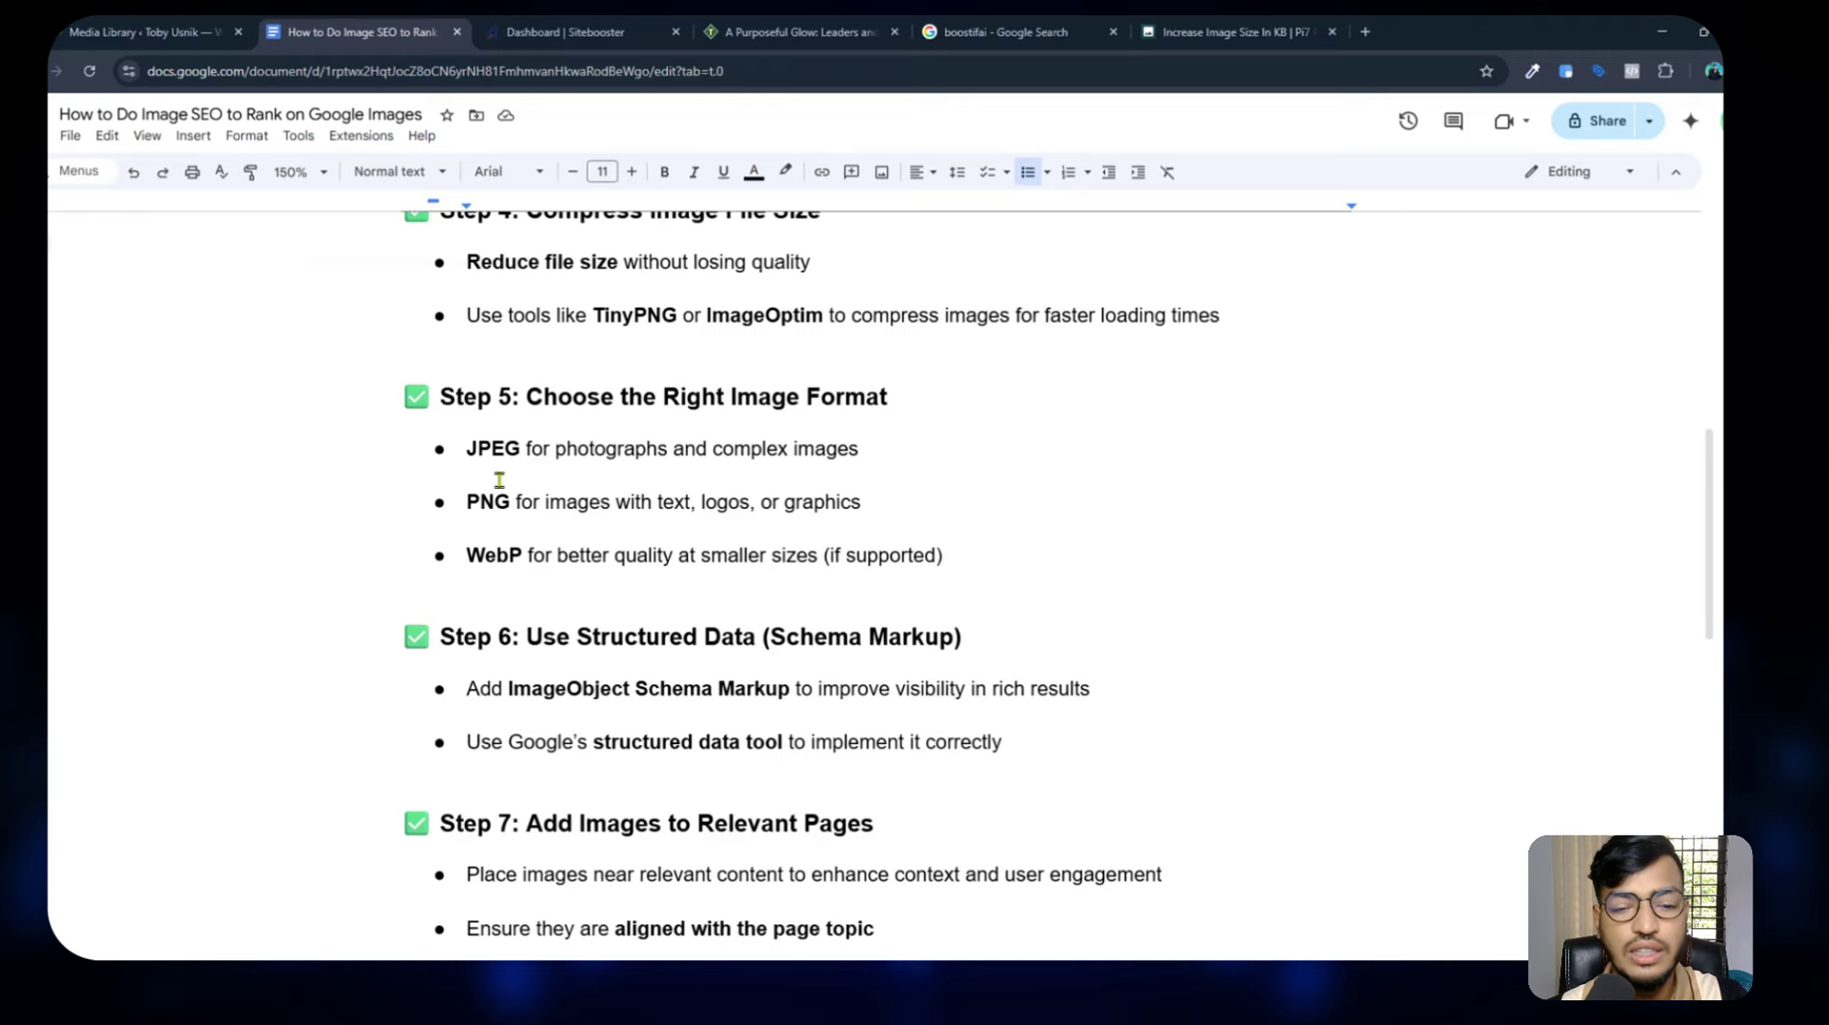
scroll(499, 479, "down", 3)
scroll(498, 477, "up", 3)
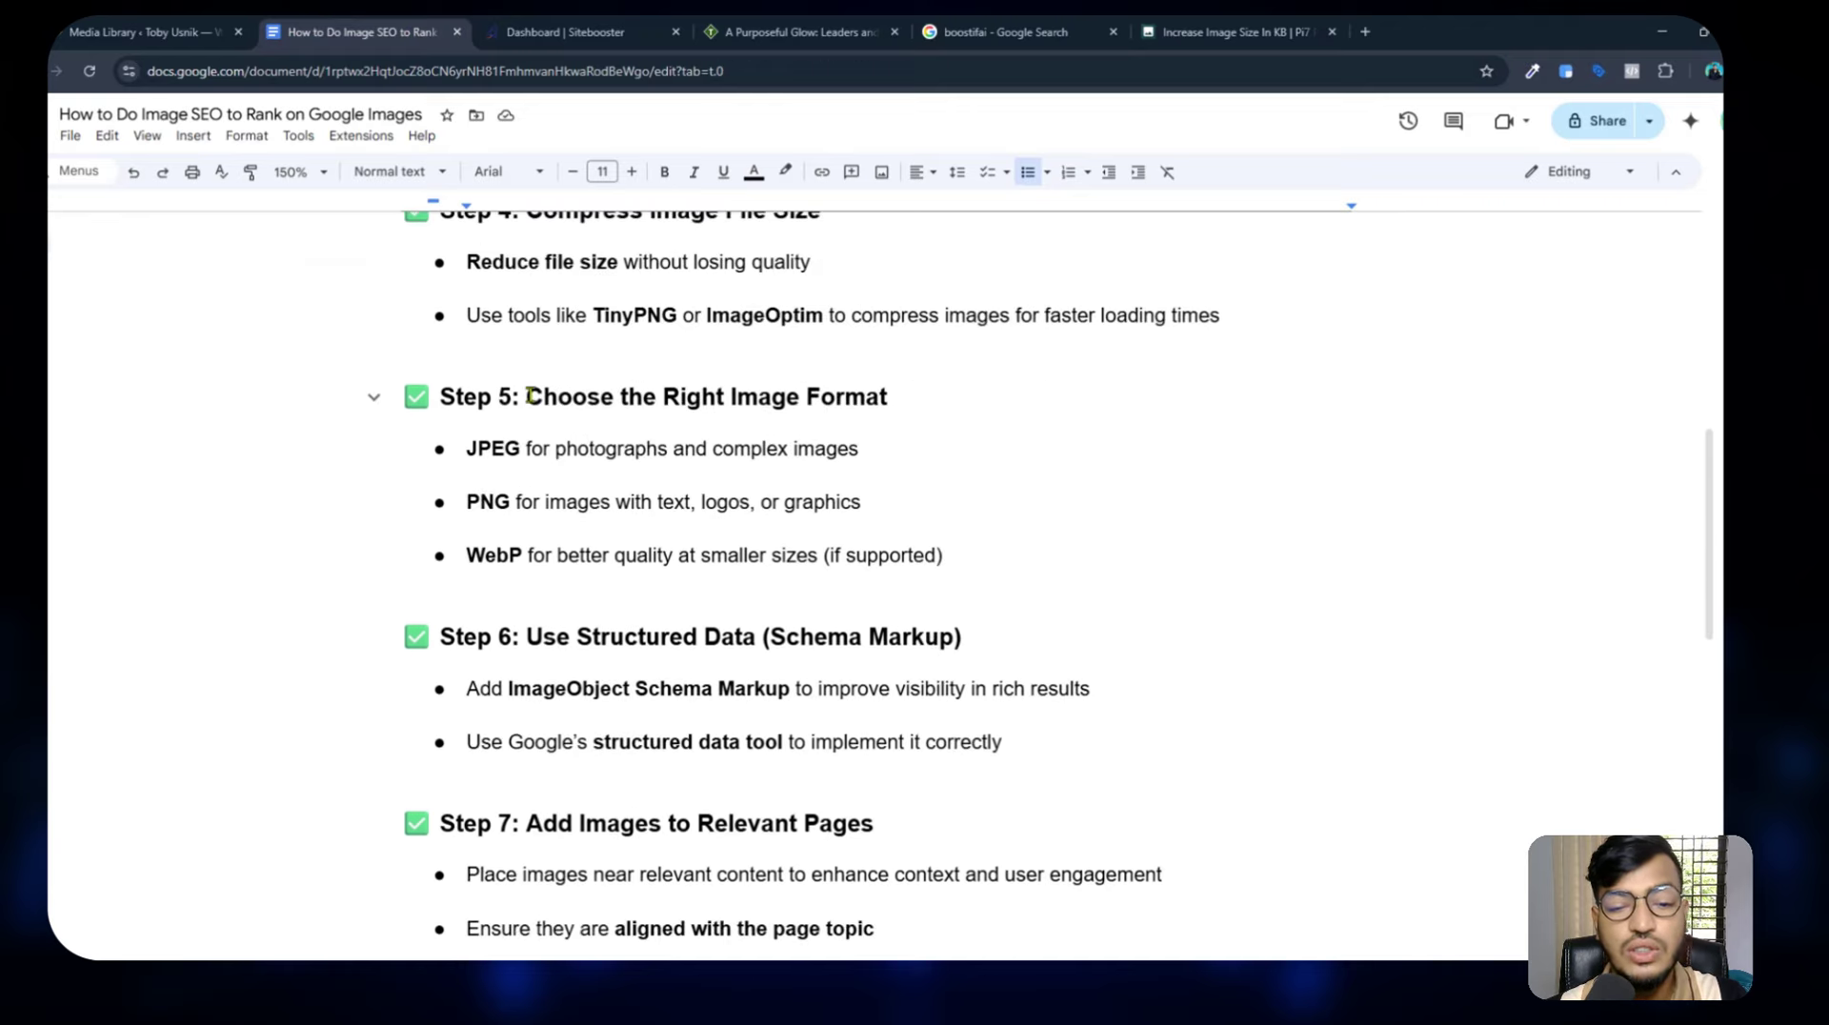
left_click_drag(528, 396, 906, 395)
left_click(511, 450)
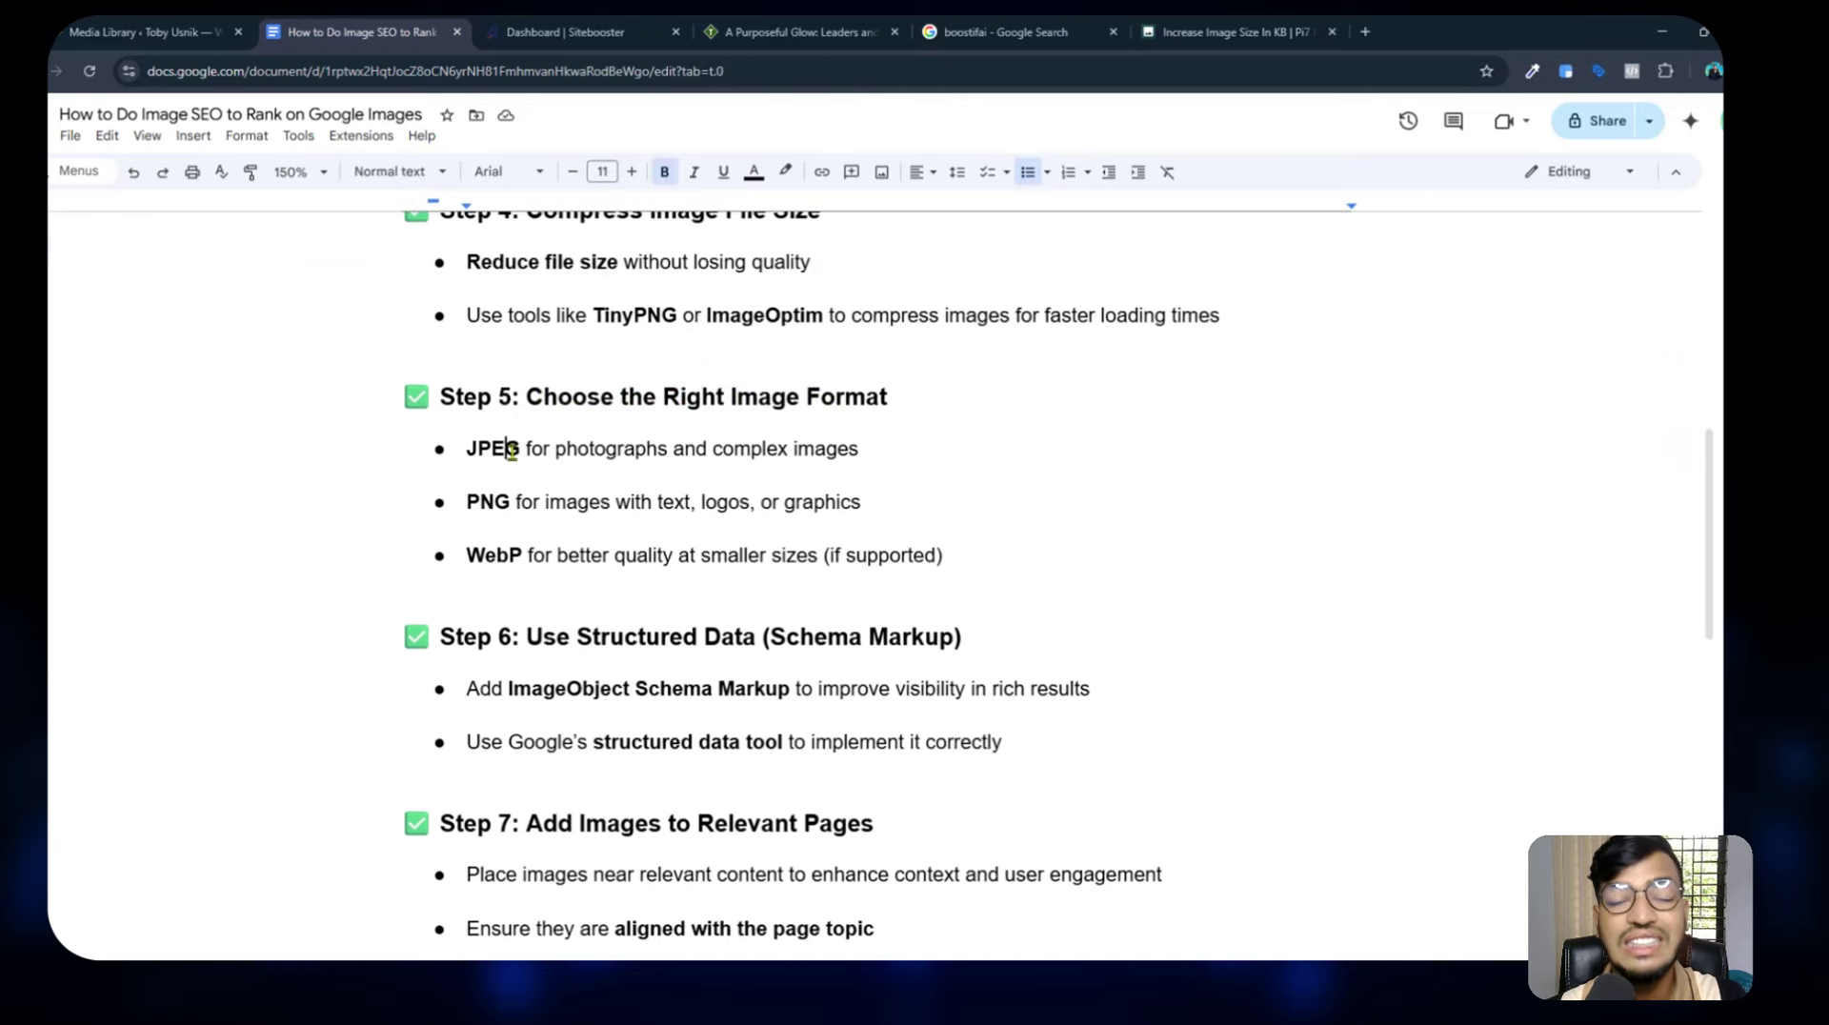
Review Step 5's points on when to use the JPEG, PNG and WebP image formats.
left_click_drag(527, 449, 703, 449)
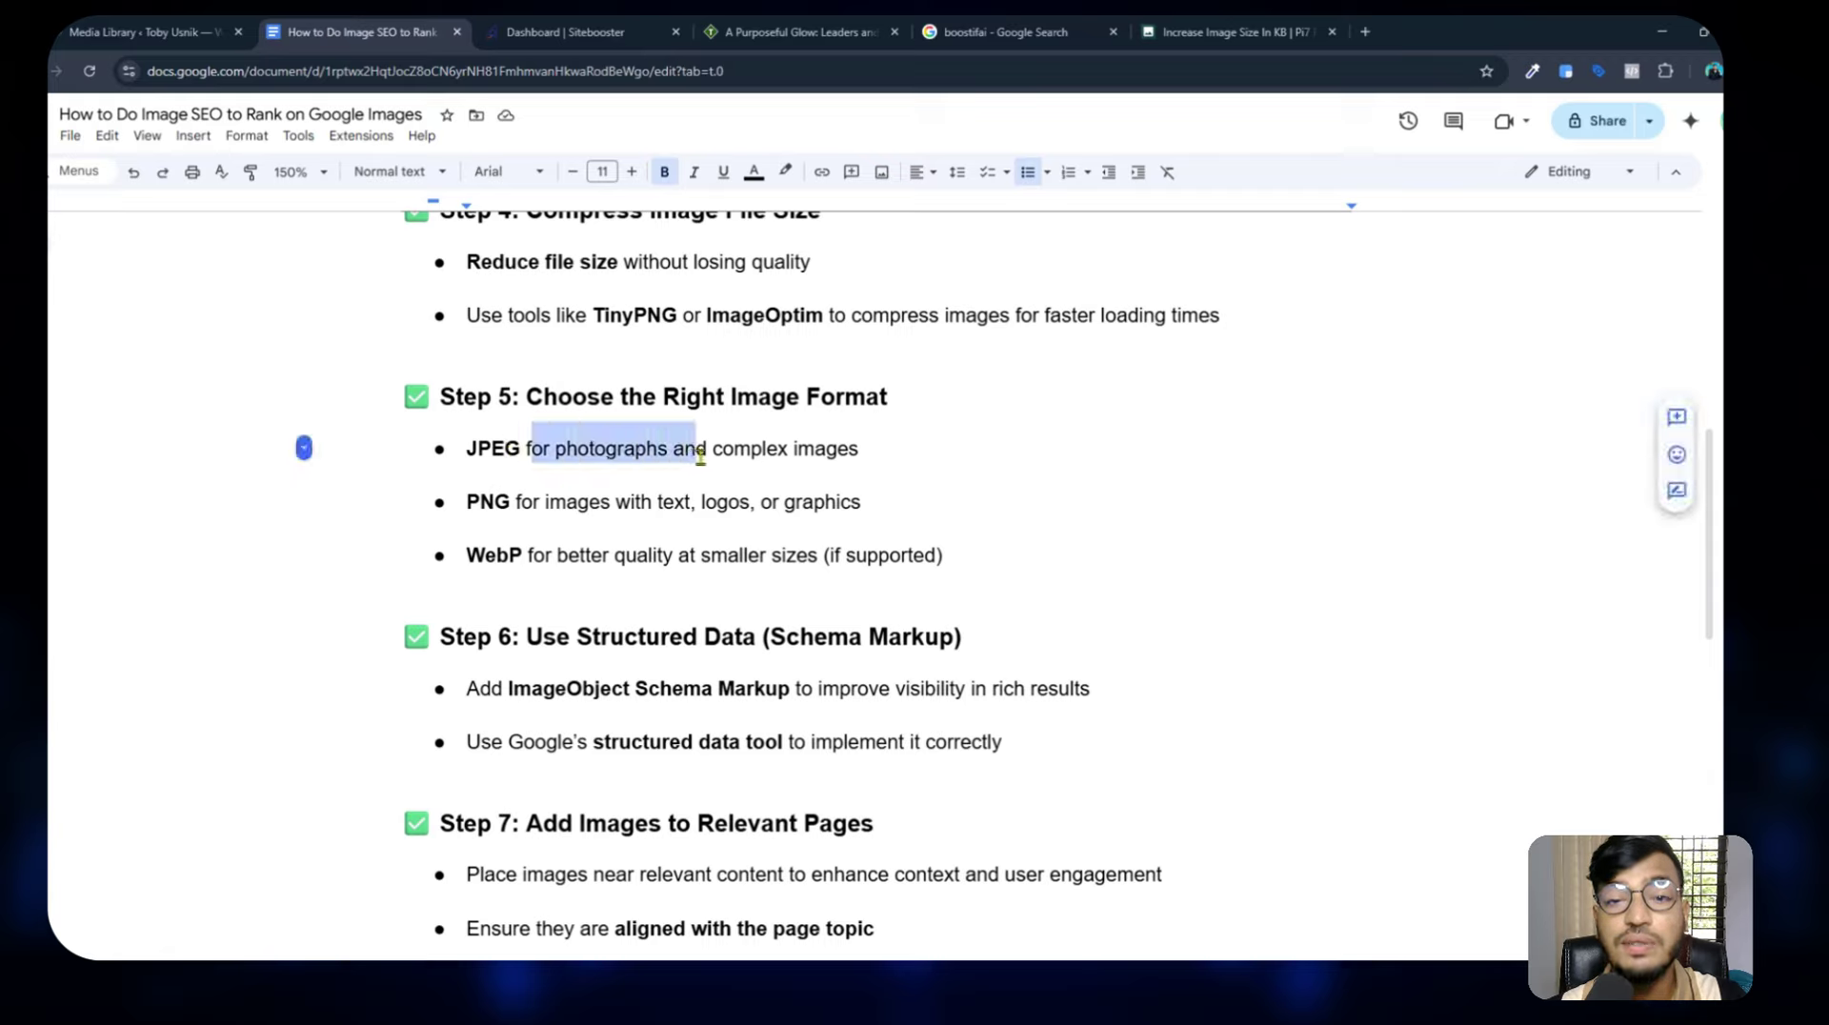
left_click(861, 449)
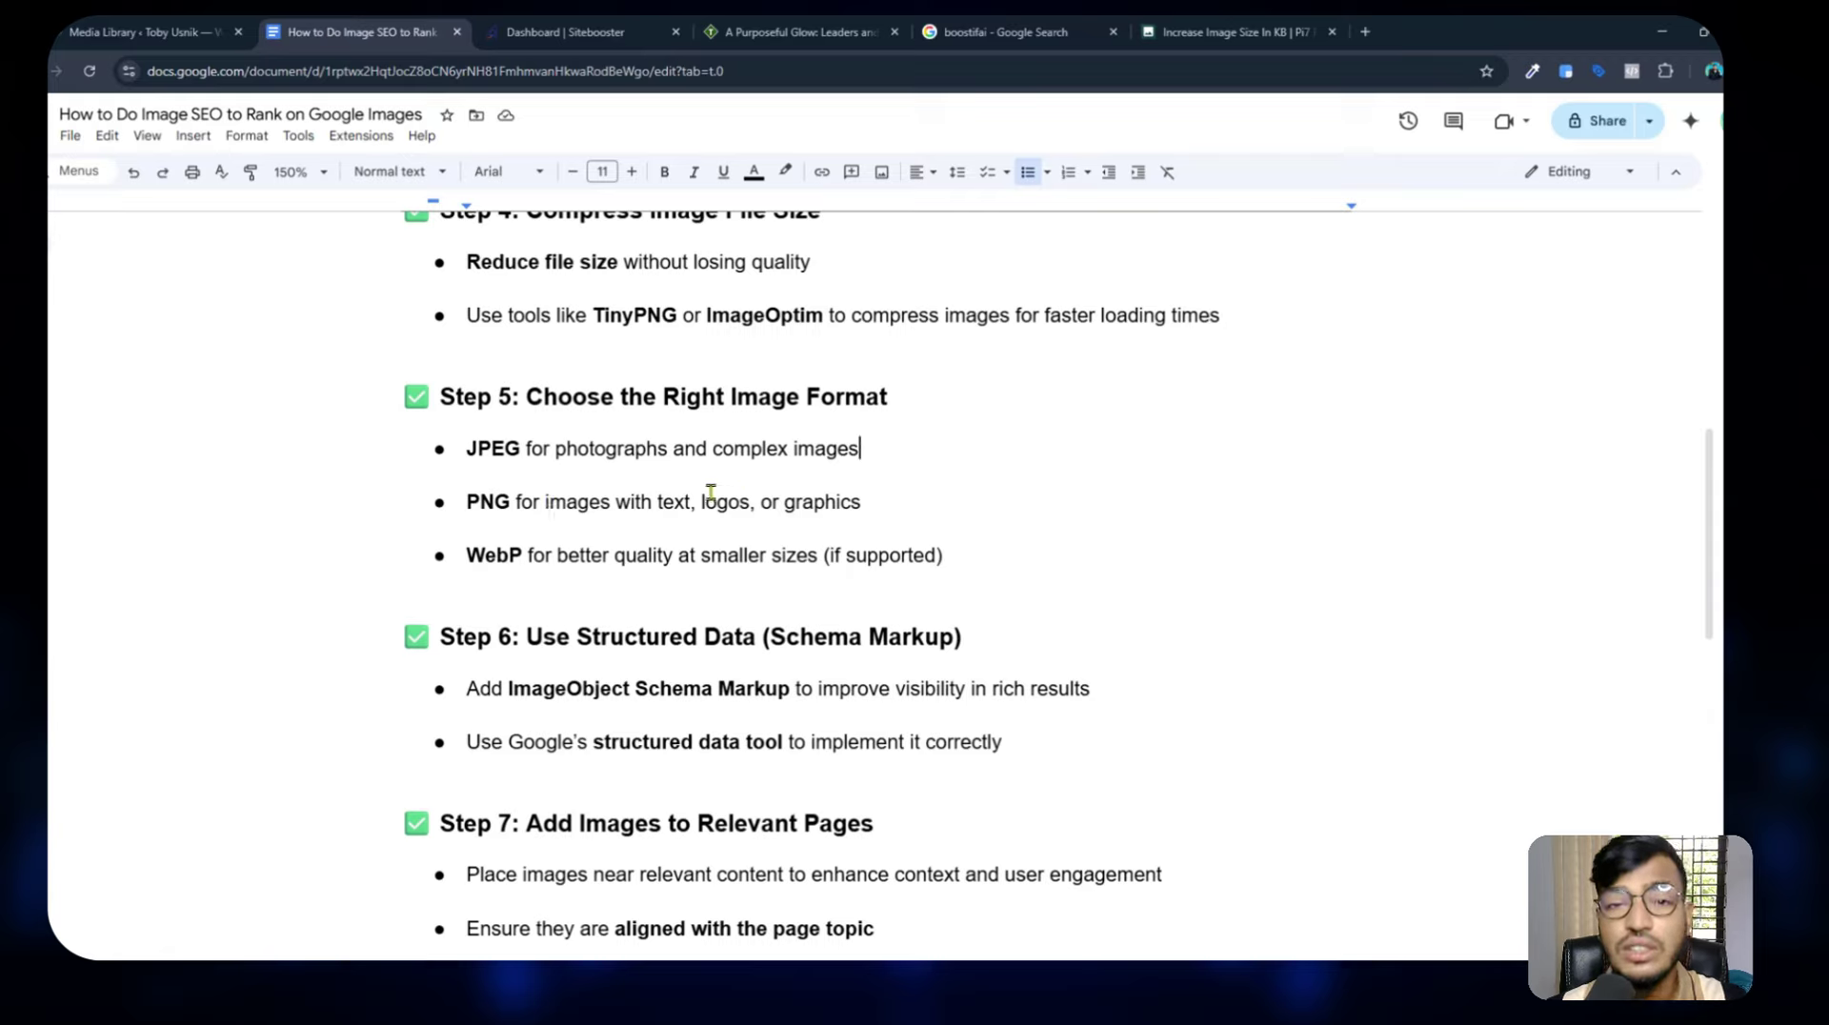
left_click_drag(485, 557, 752, 579)
left_click(838, 564)
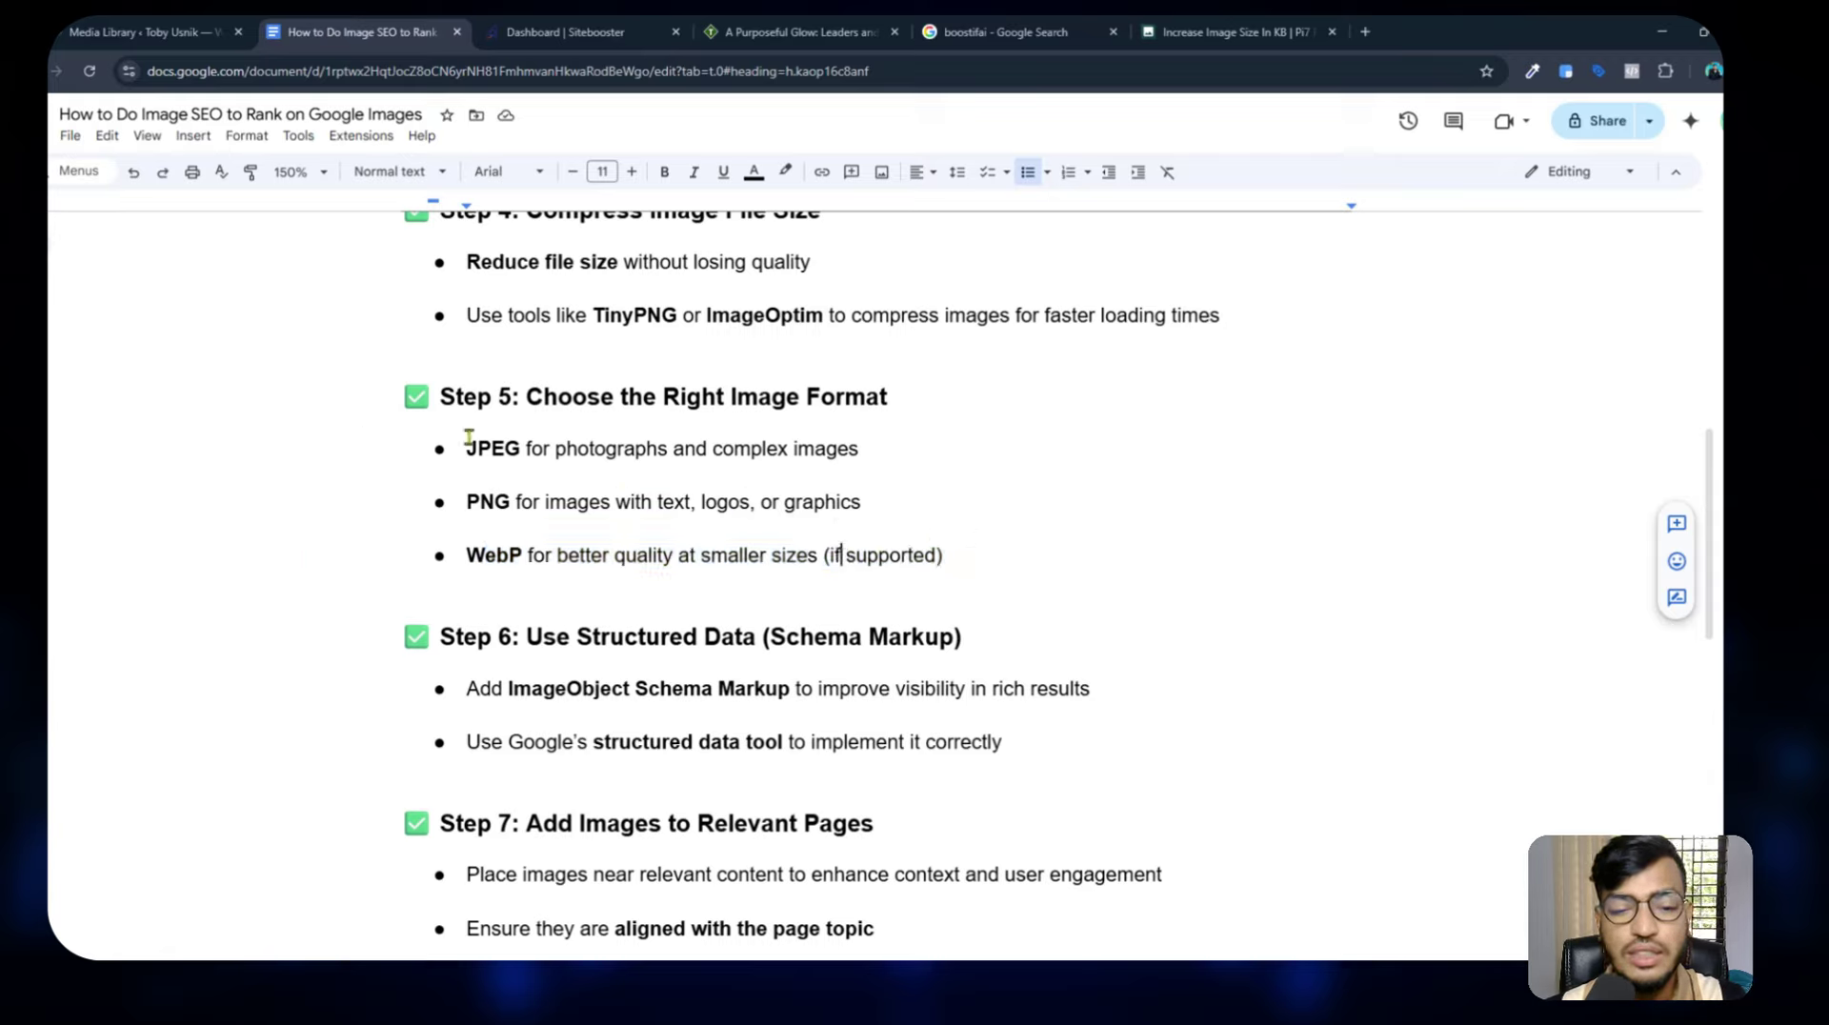
left_click_drag(466, 443, 491, 446)
left_click_drag(583, 496, 863, 502)
left_click(884, 503)
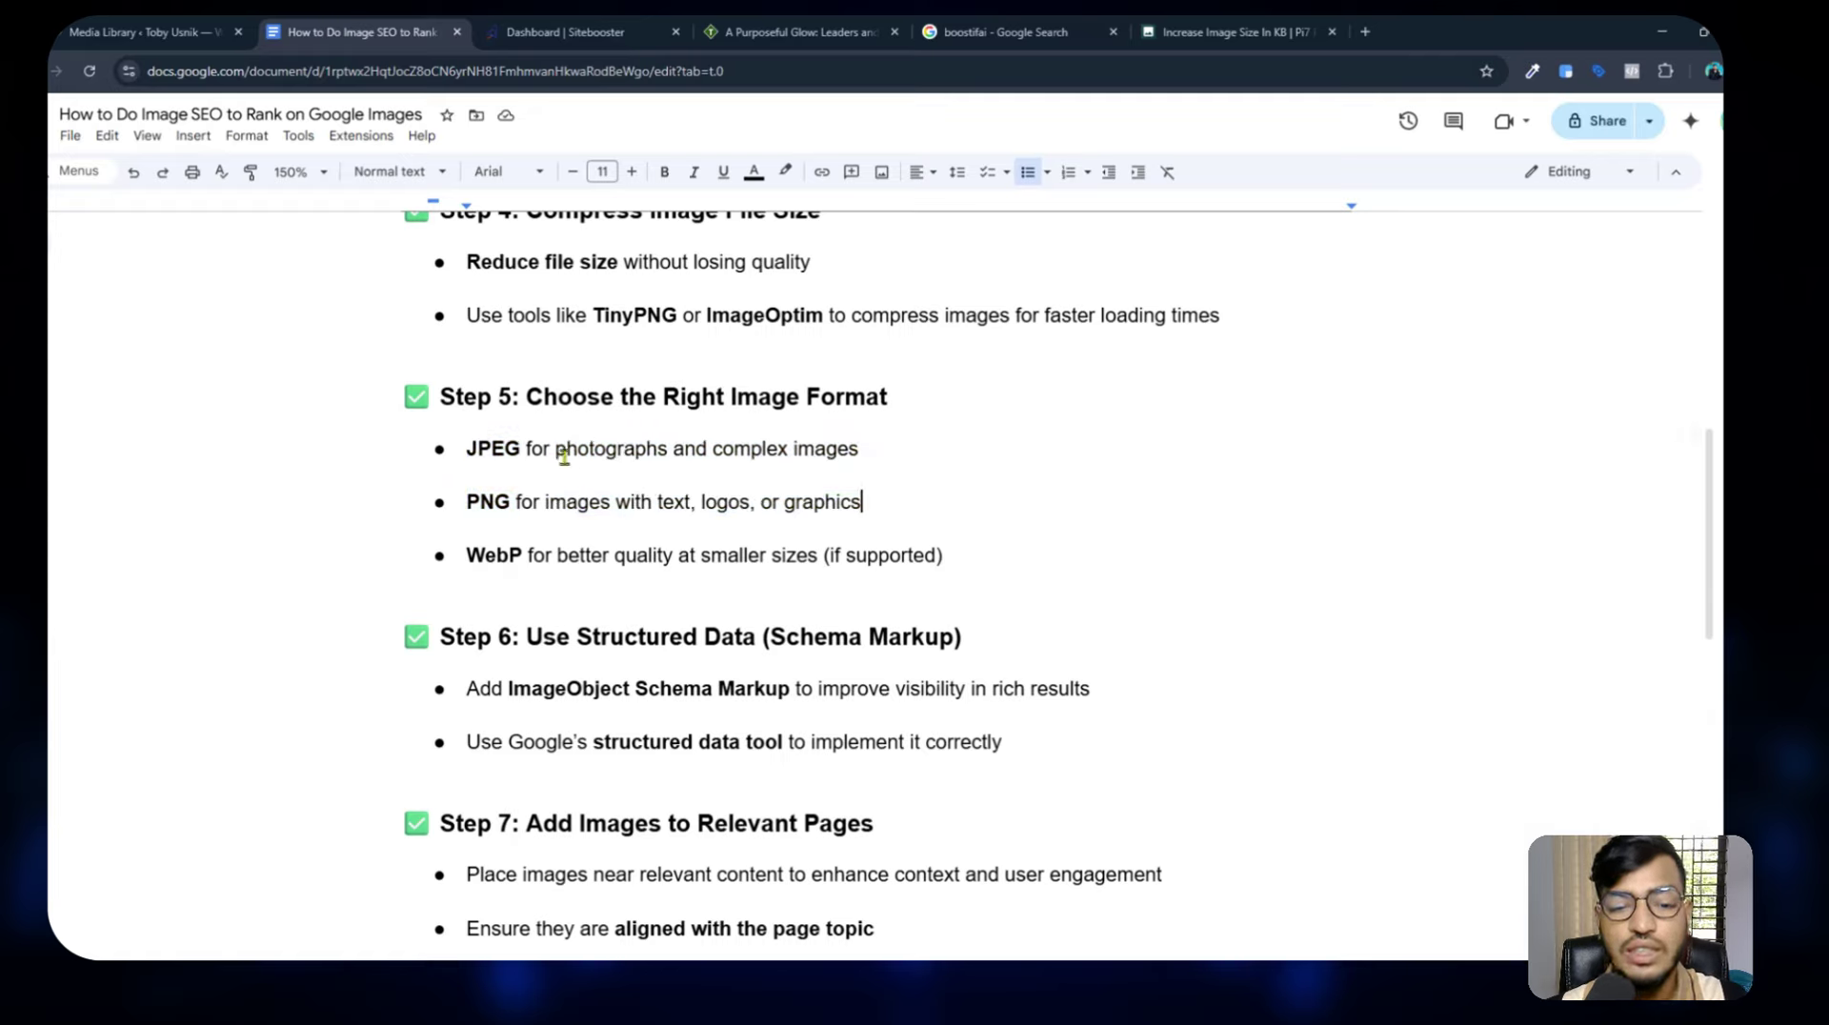
left_click(464, 449)
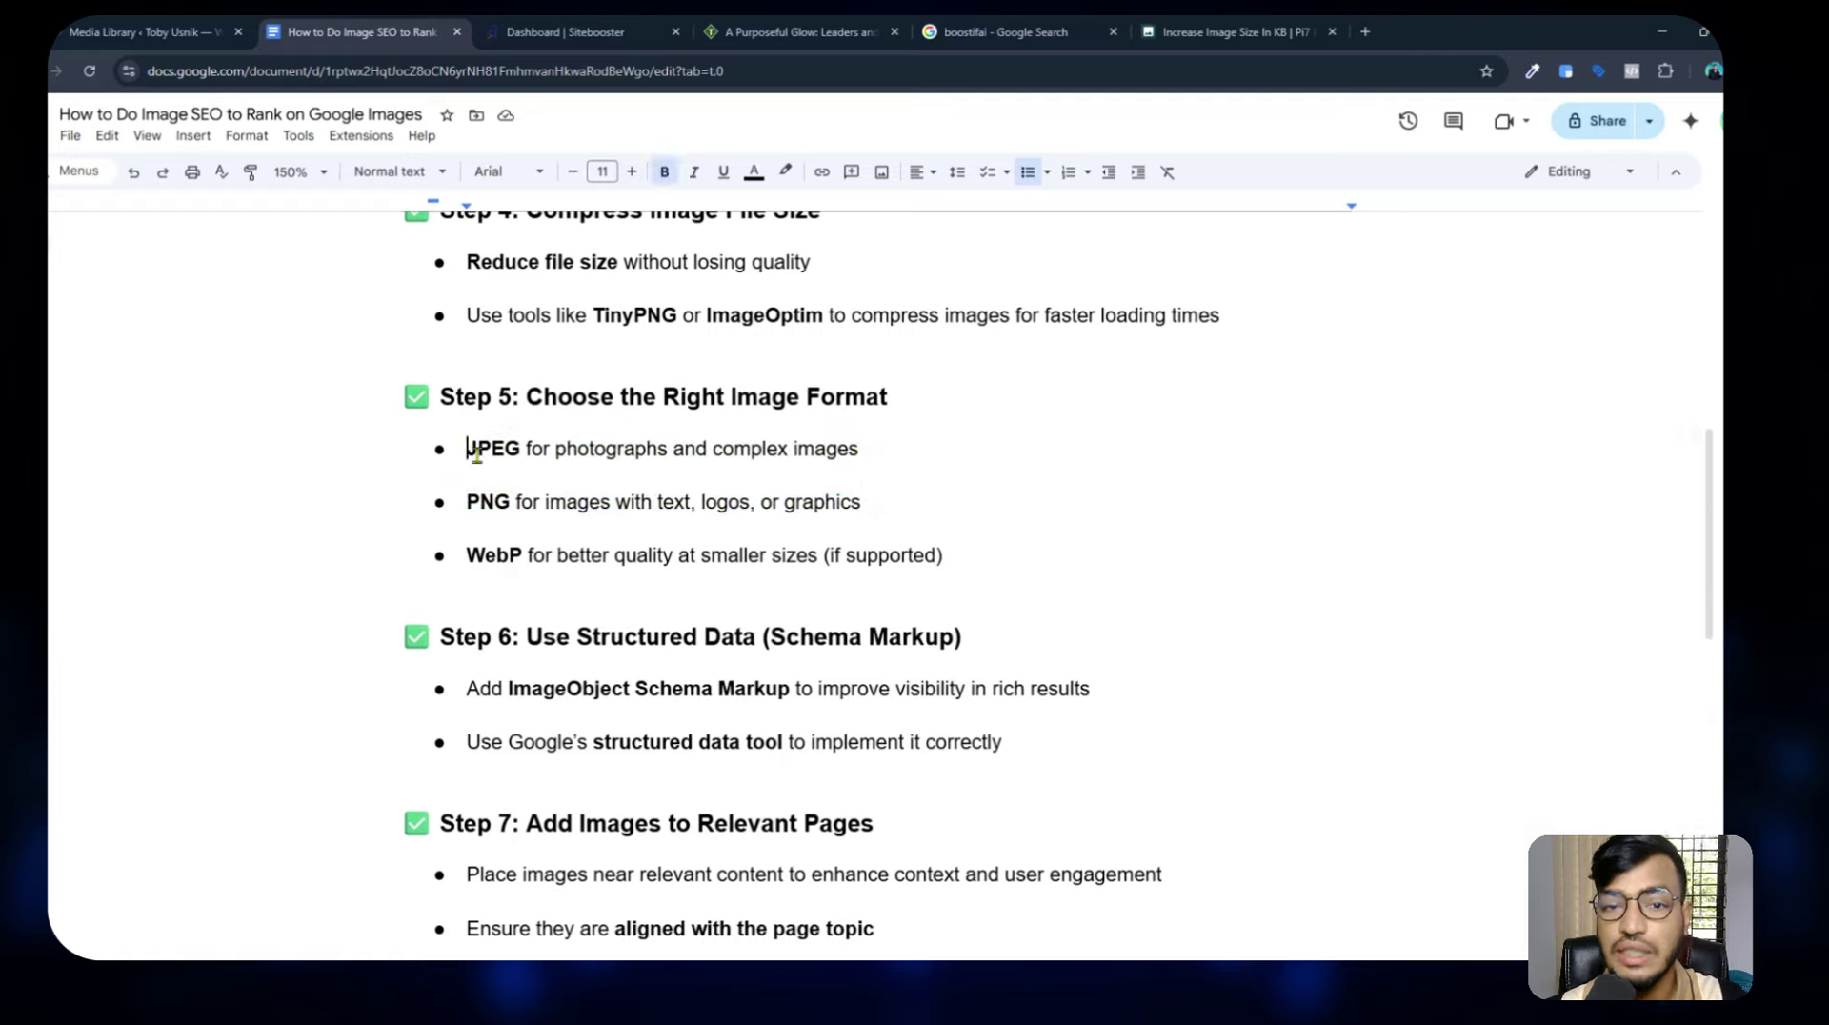
left_click(495, 502)
left_click_drag(495, 449, 593, 449)
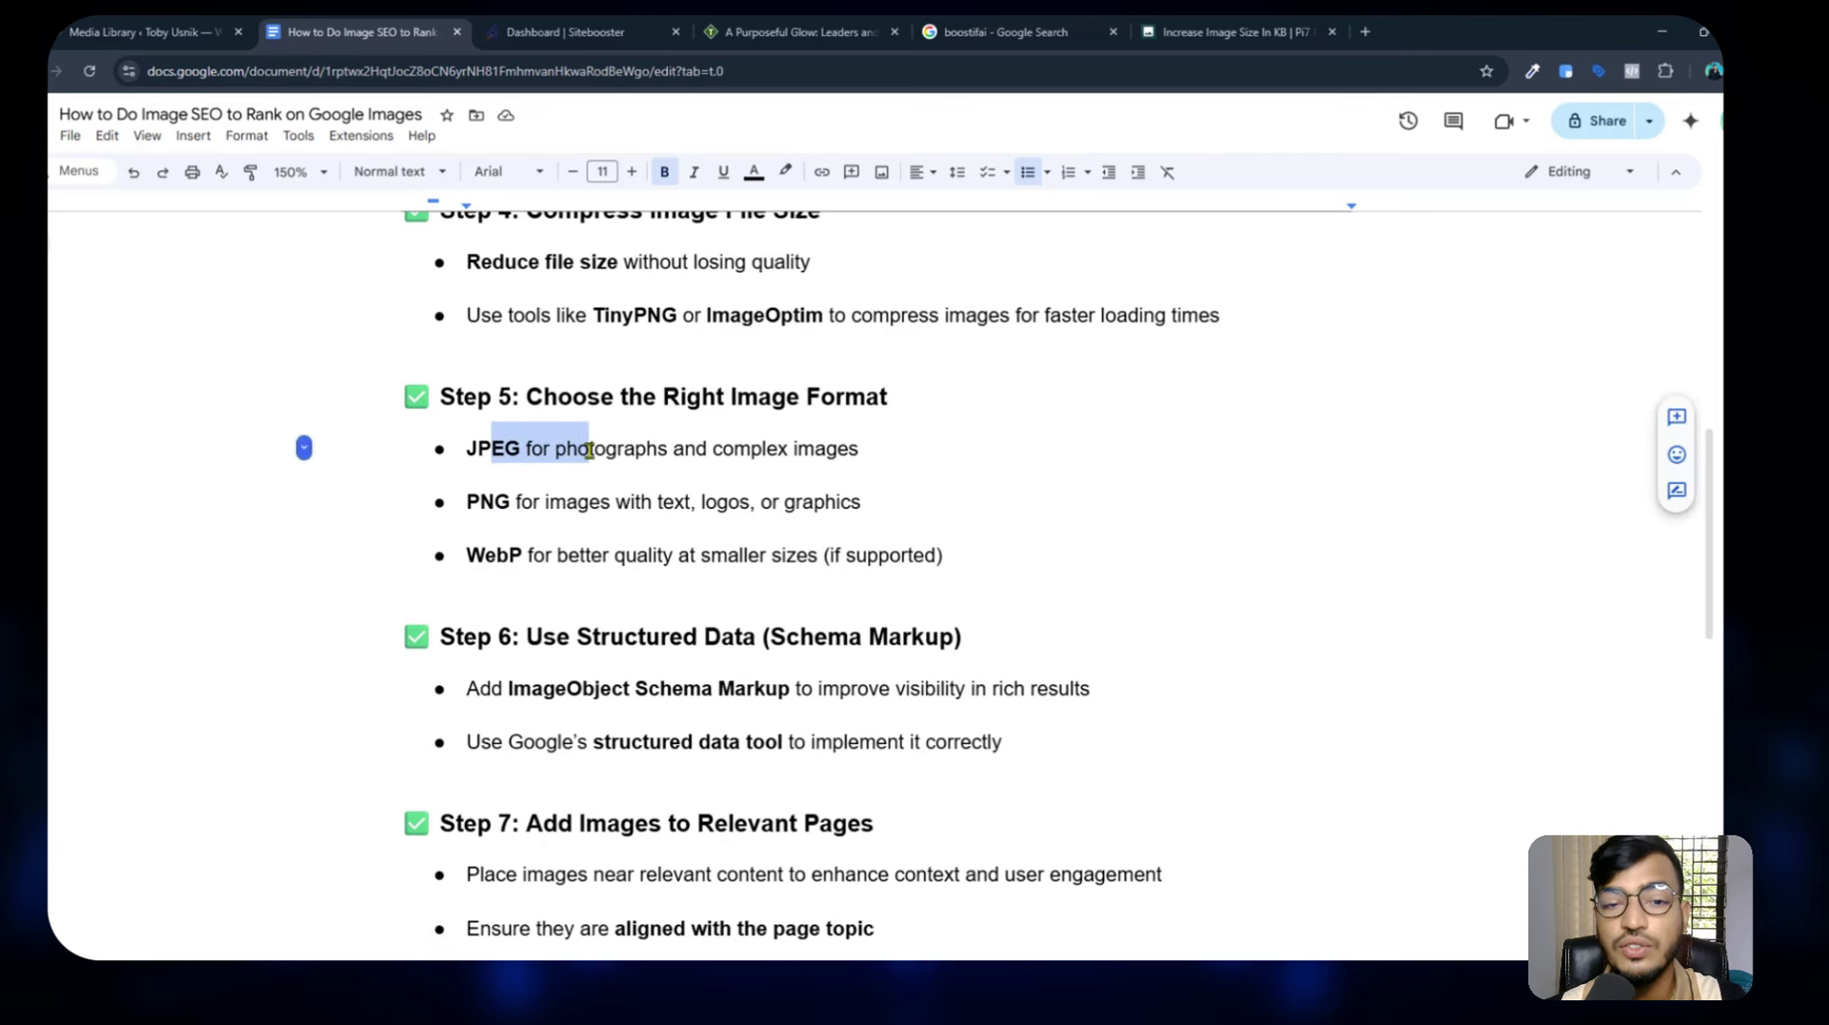
Switch to the WordPress attachment details and check the course banner's file type and file name extension.
left_click(143, 31)
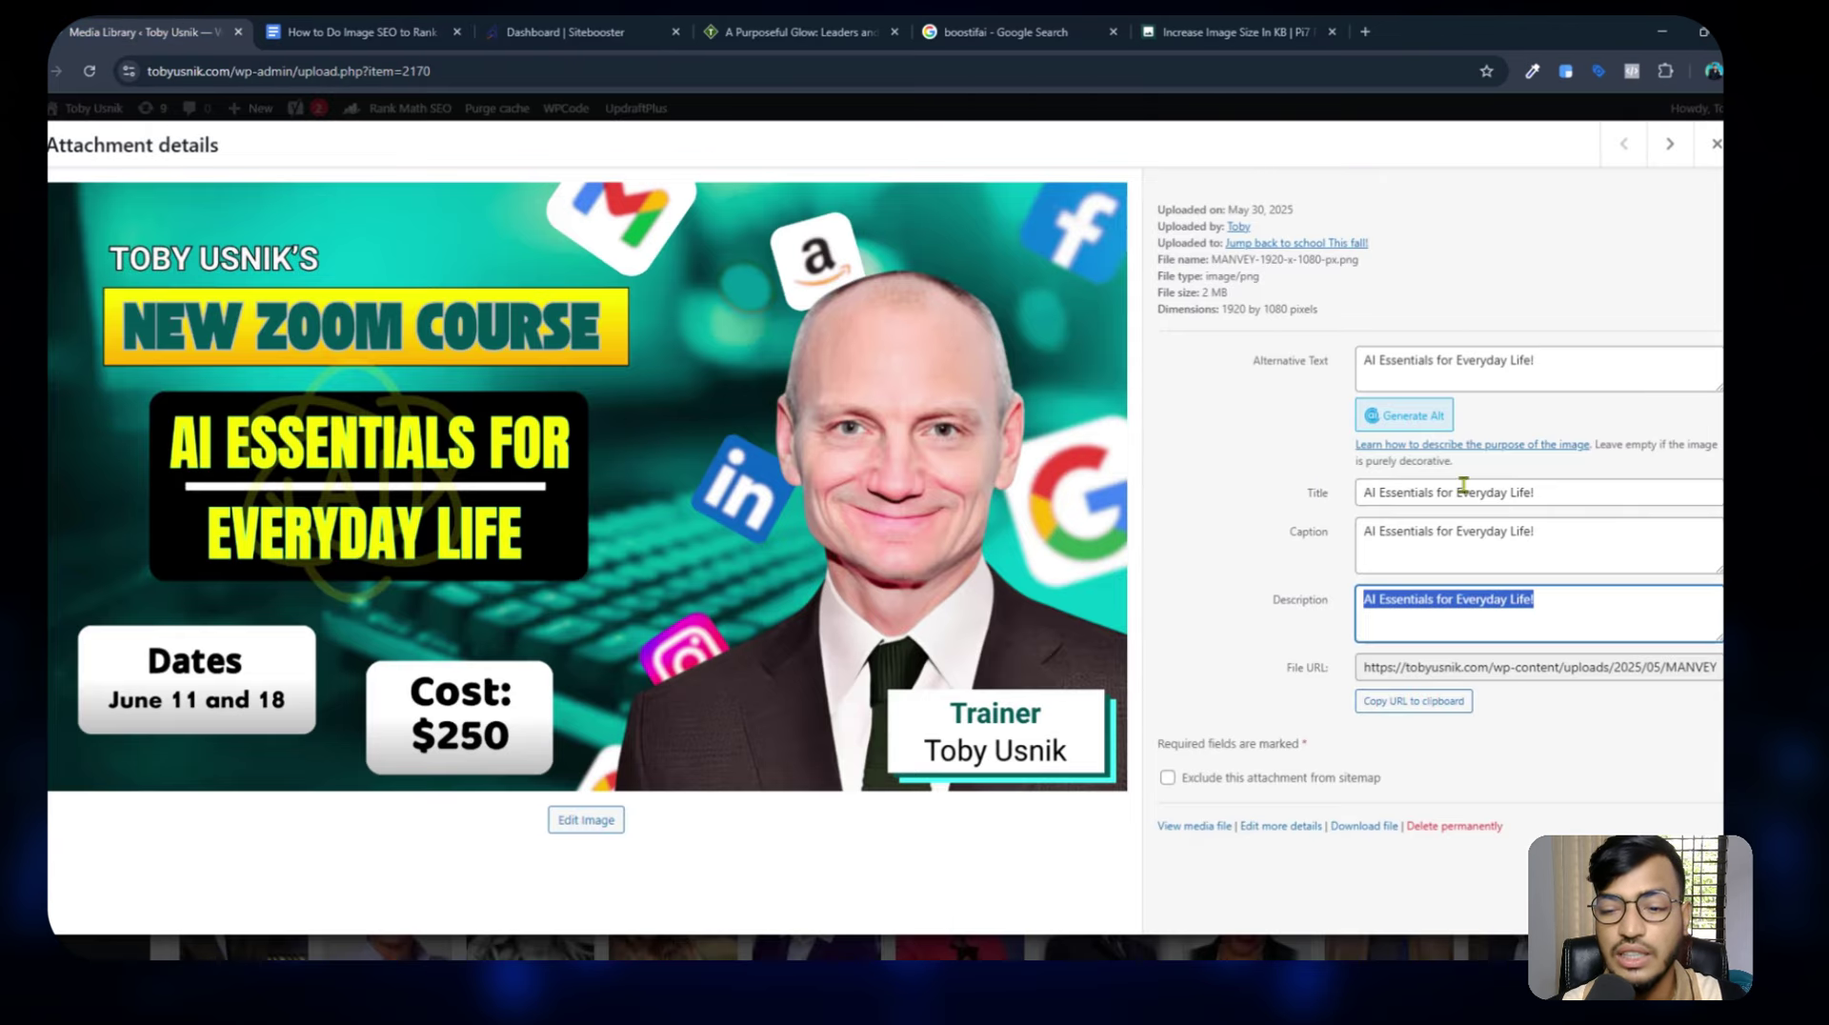
left_click(1500, 524)
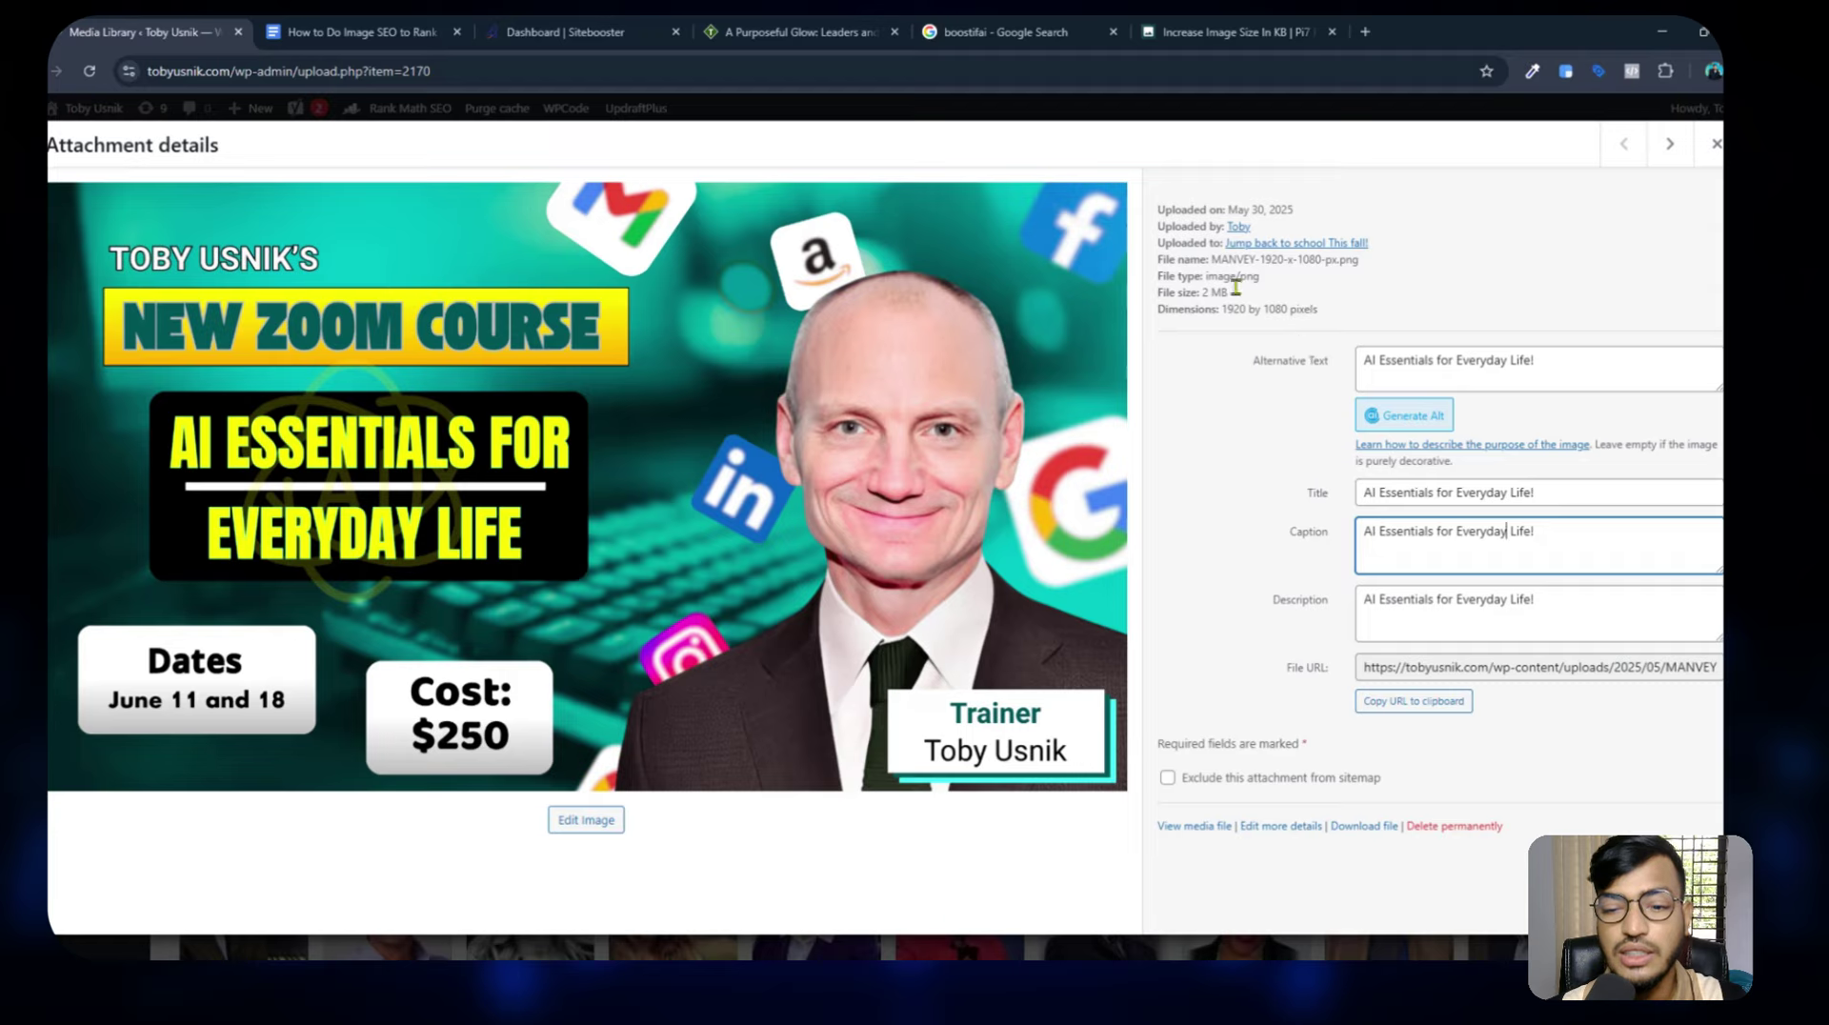
left_click_drag(1217, 276, 1231, 276)
left_click_drag(1347, 258, 1357, 258)
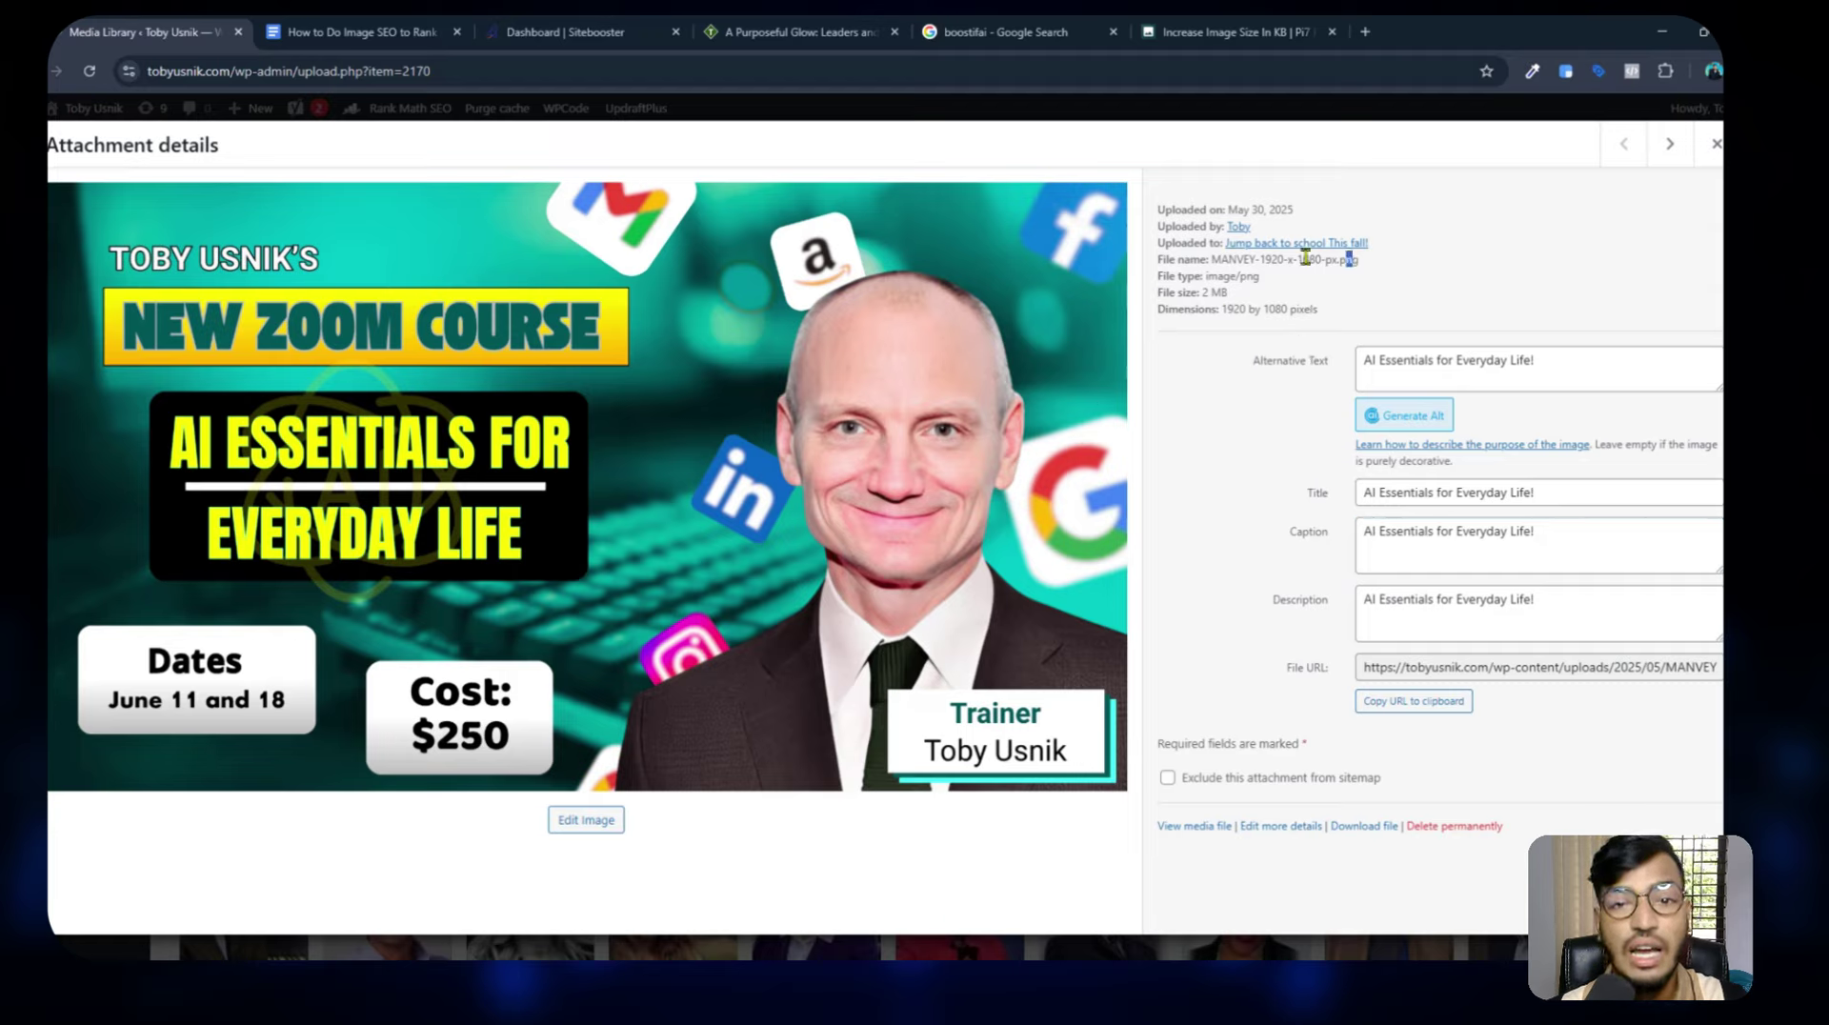
Return to the Google Docs guide and review the heading "Step 6: Use Structured Data (Schema Markup)".
left_click(343, 28)
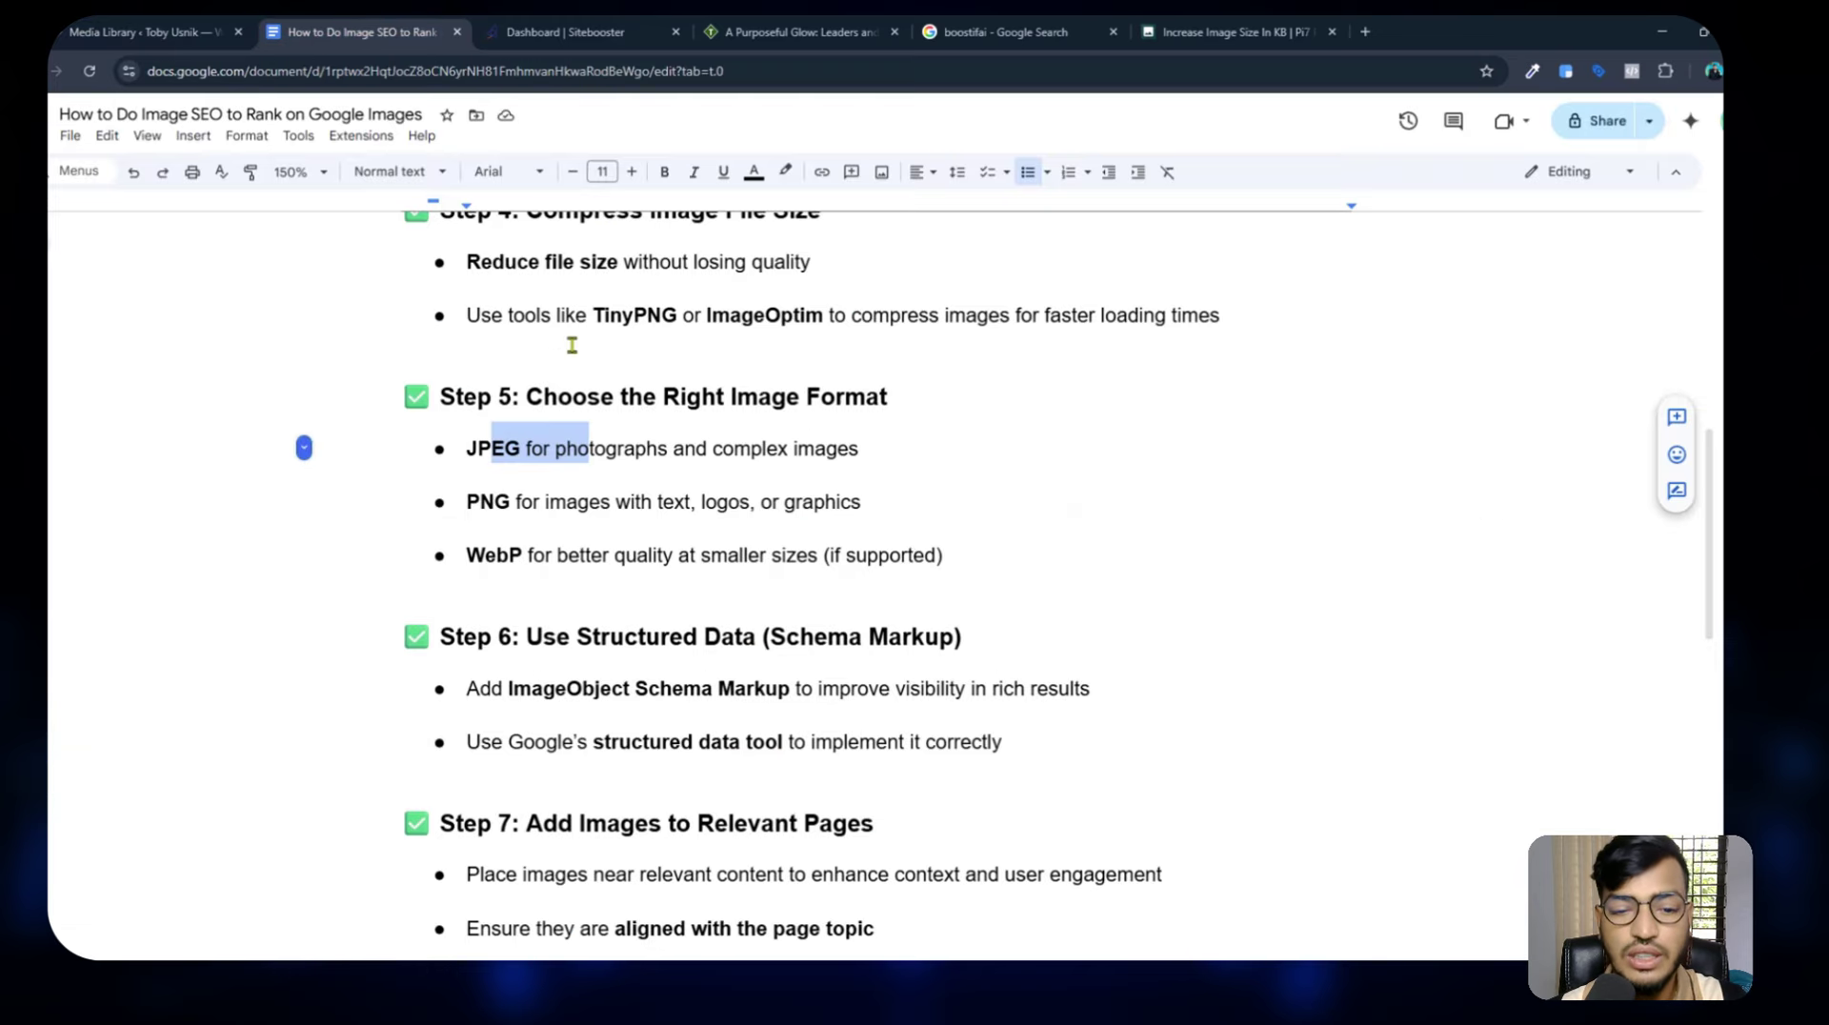
scroll(608, 422, "down", 3)
left_click_drag(571, 392, 721, 392)
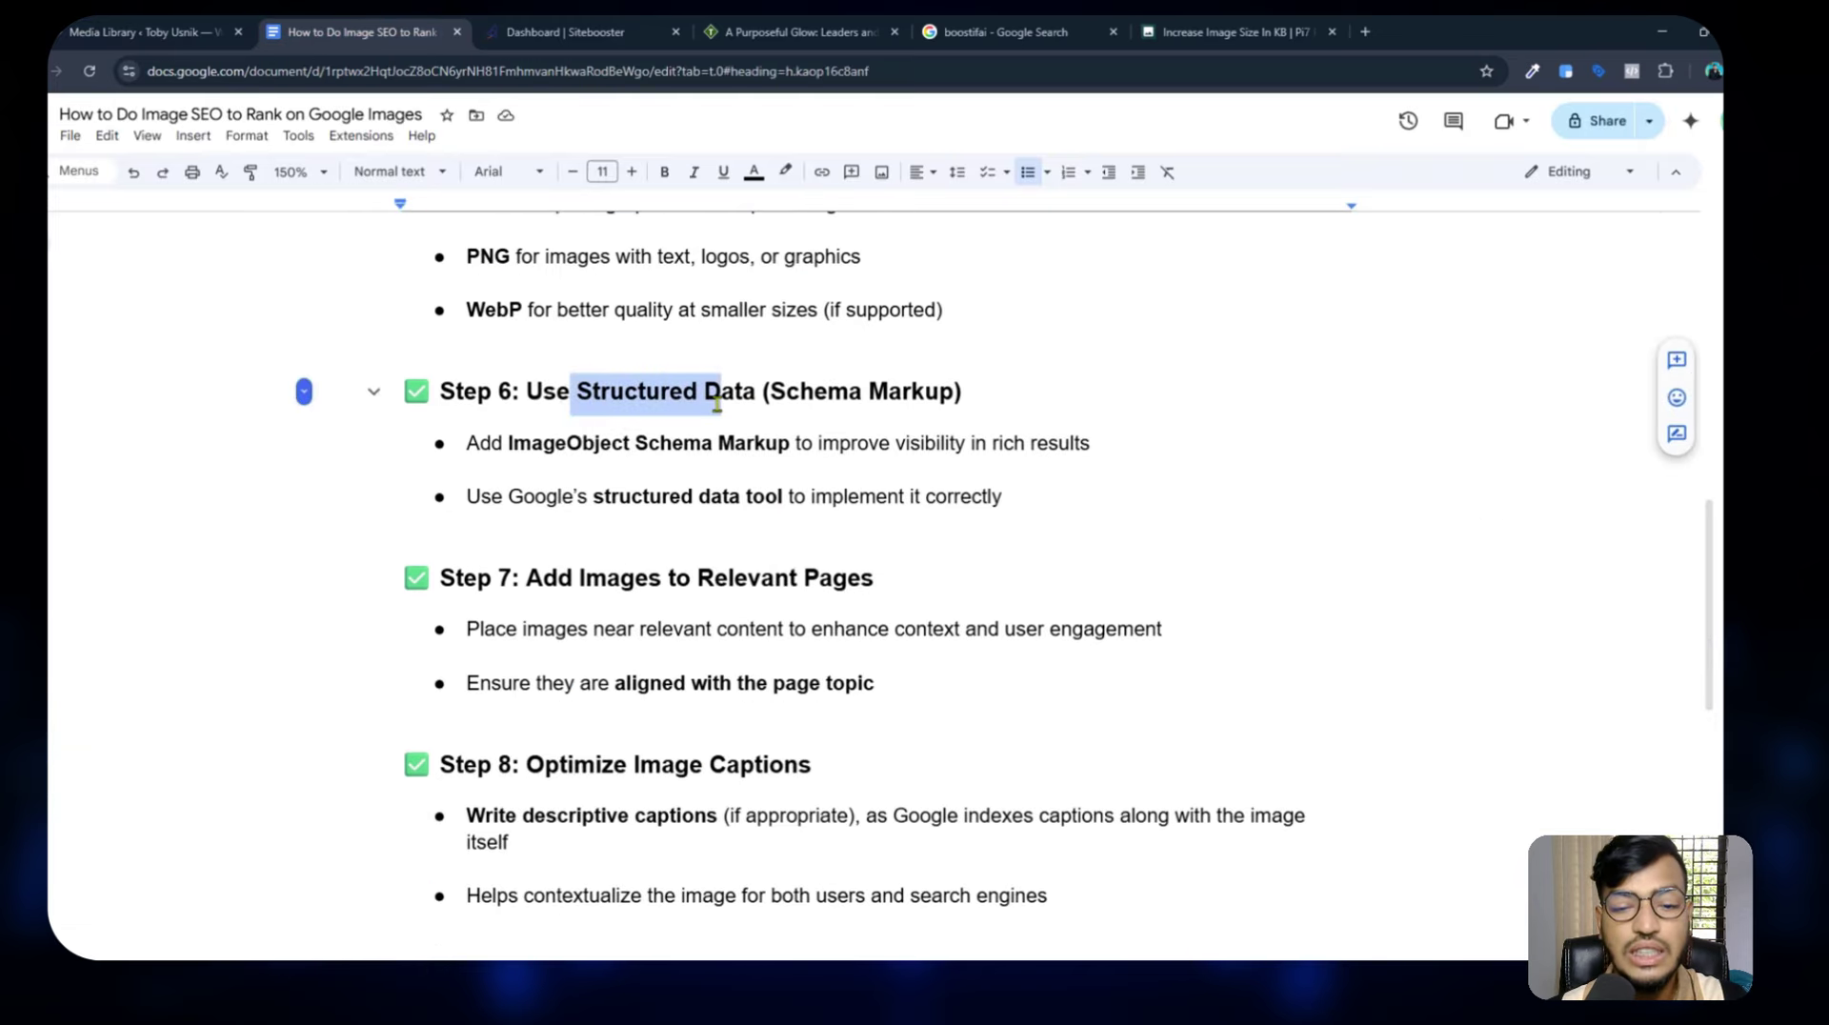
Search Google in a new tab for "boostifai" and examine the official site's result with its sitelinks.
left_click(1365, 31)
type("b")
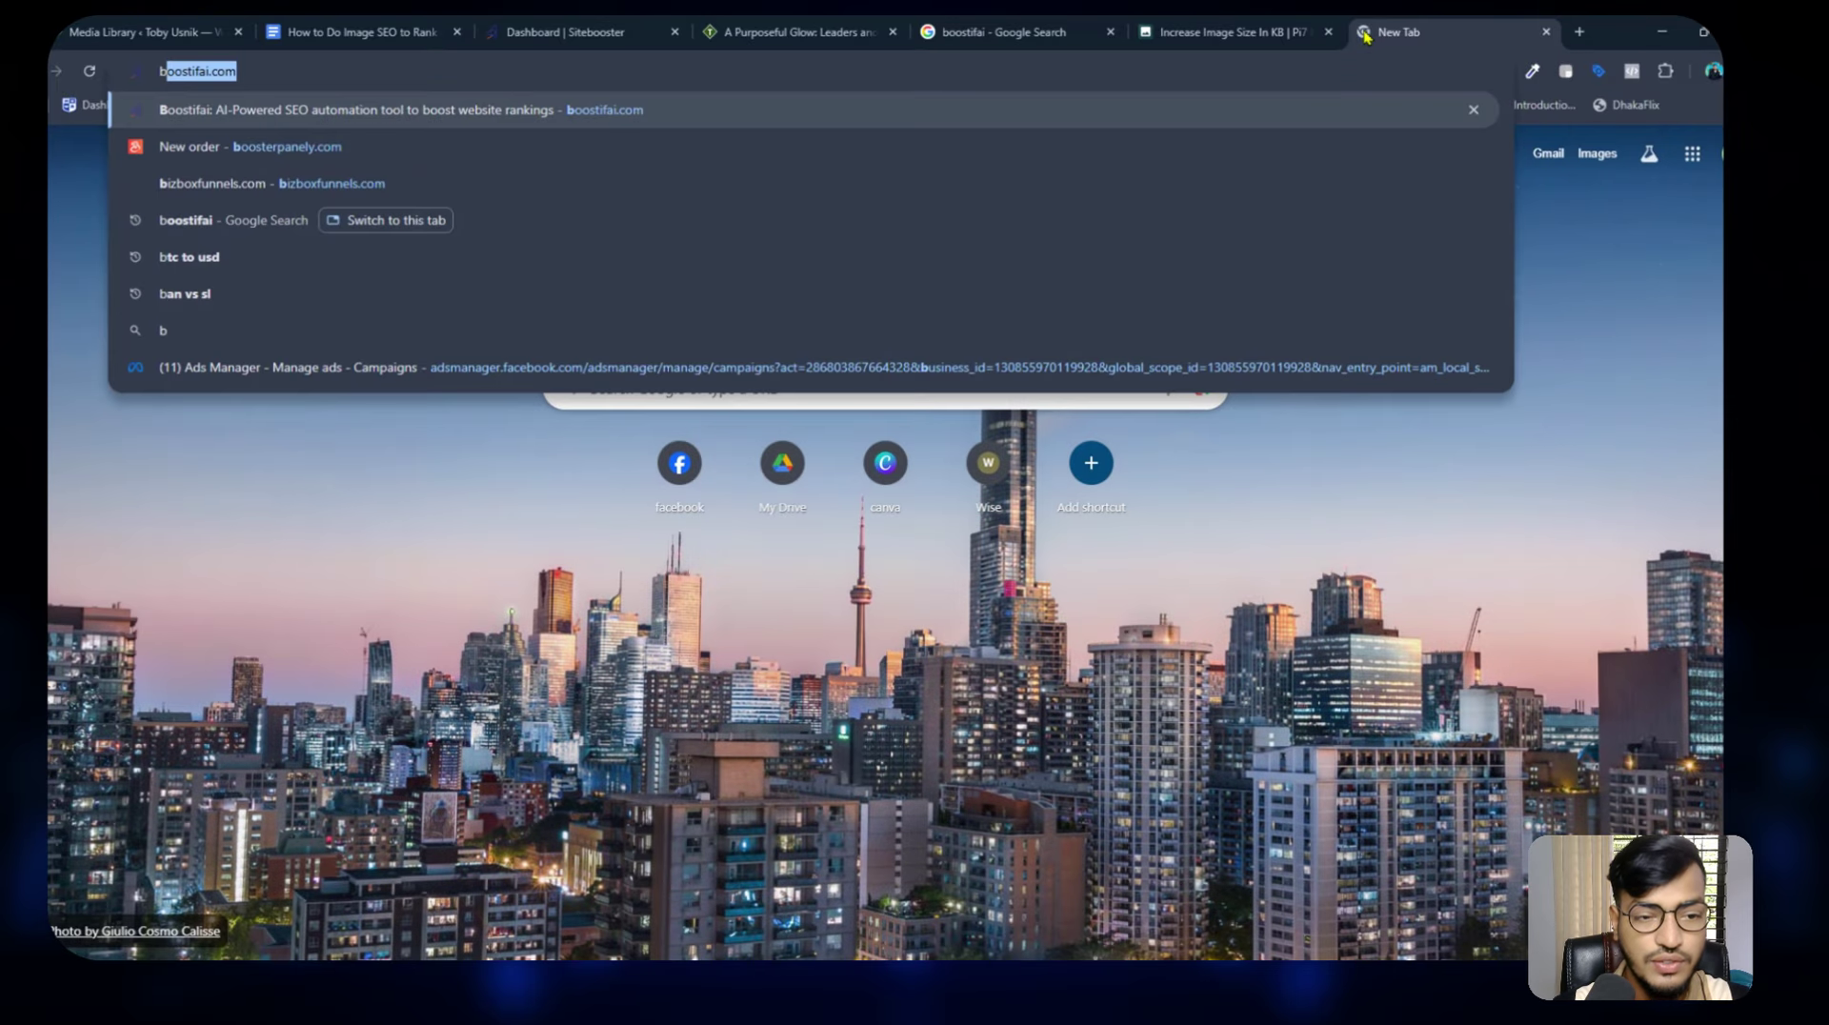
type("oostifai")
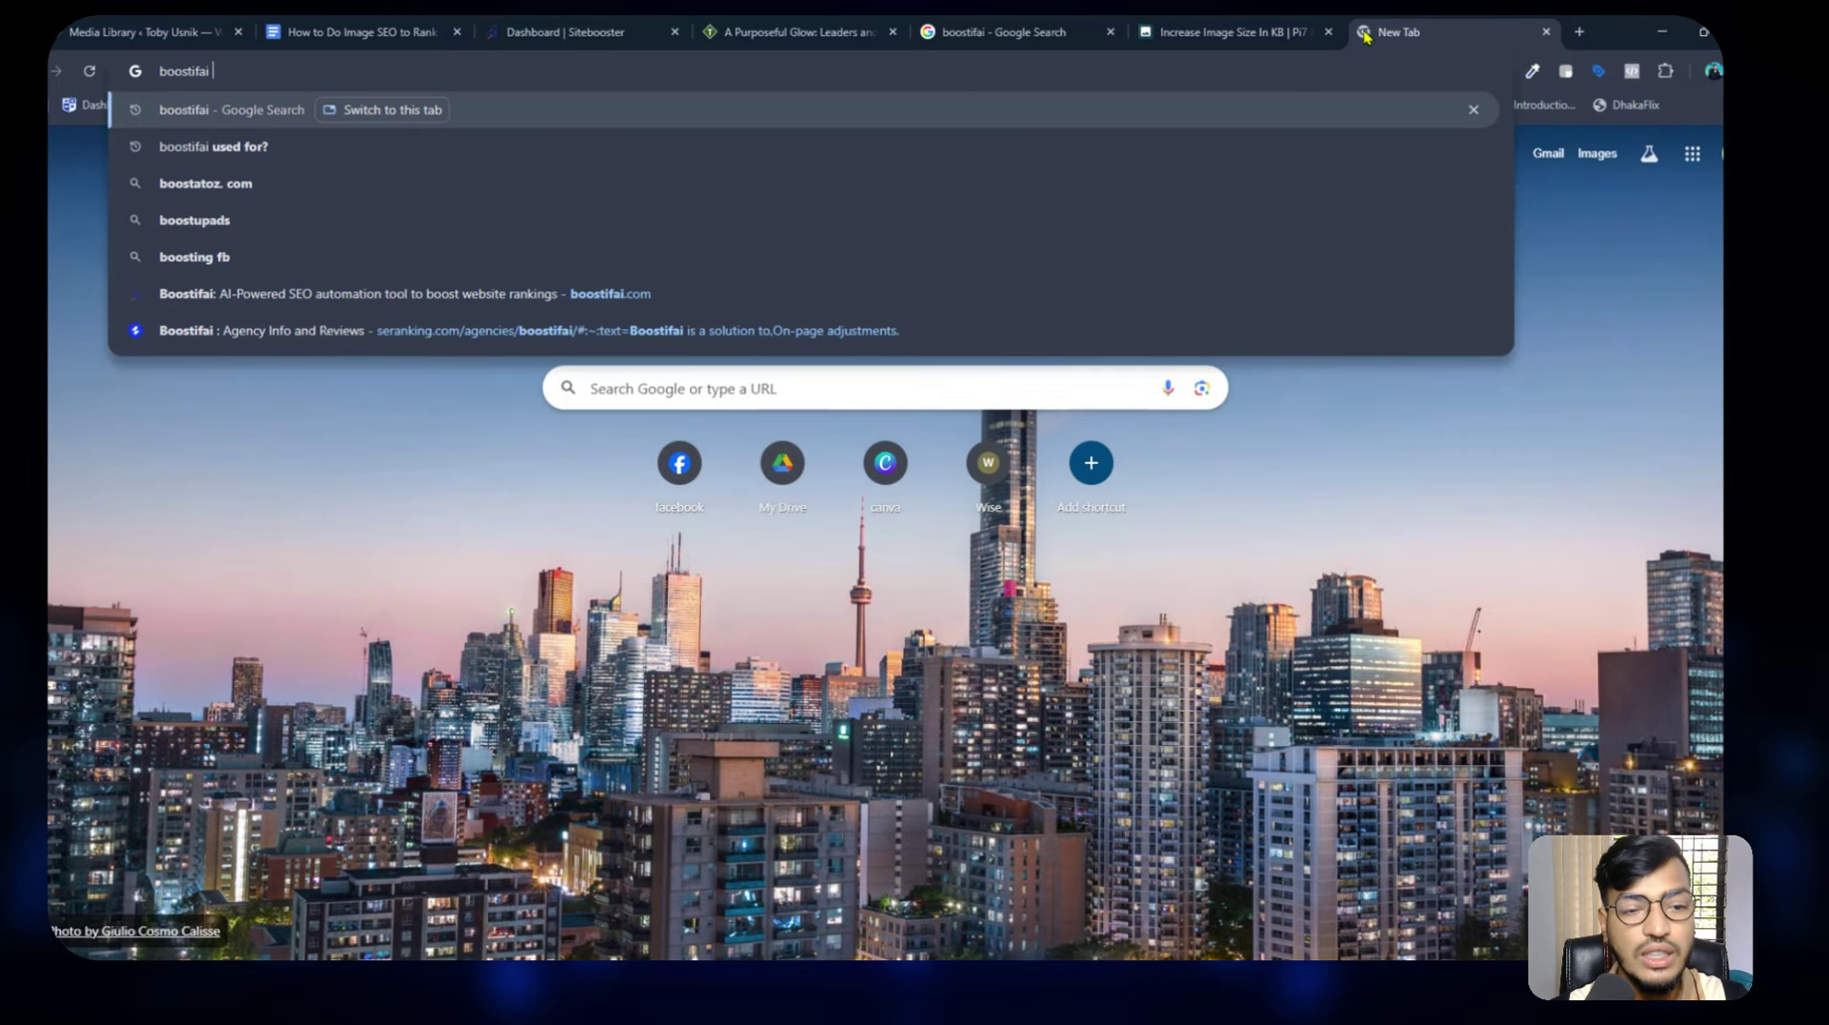
key("Return")
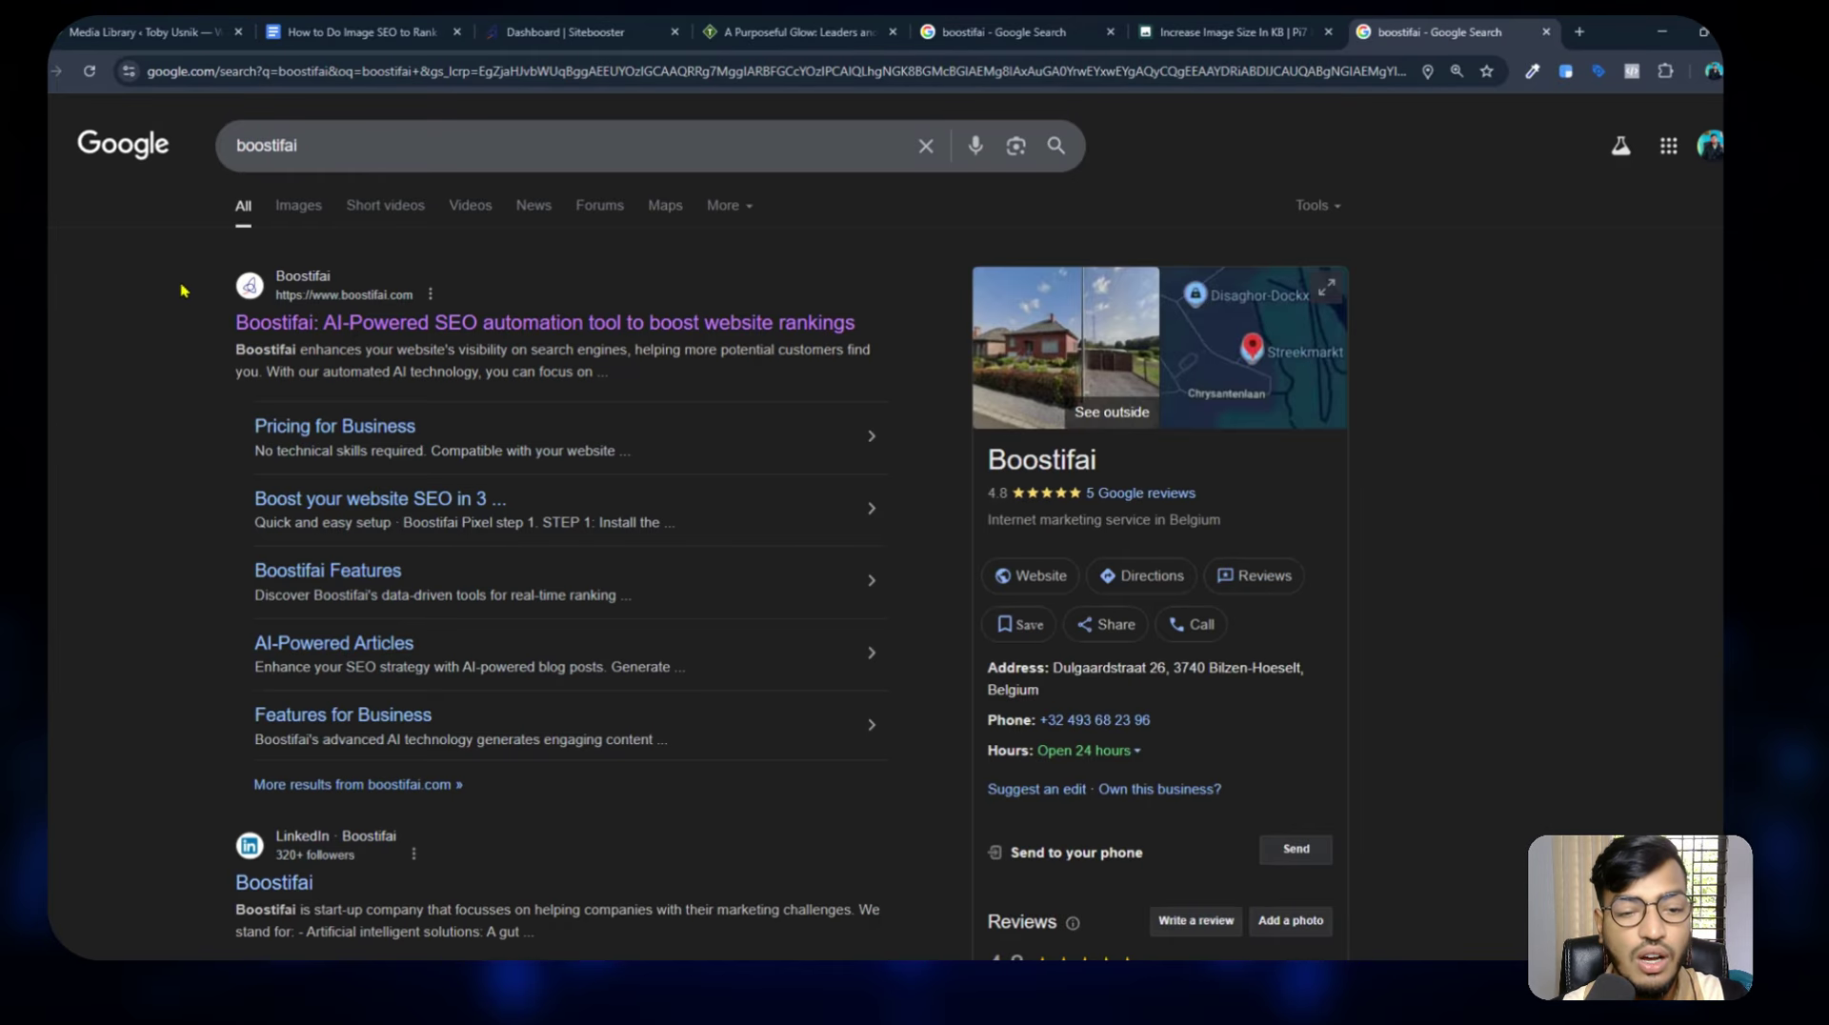
left_click_drag(276, 270, 747, 793)
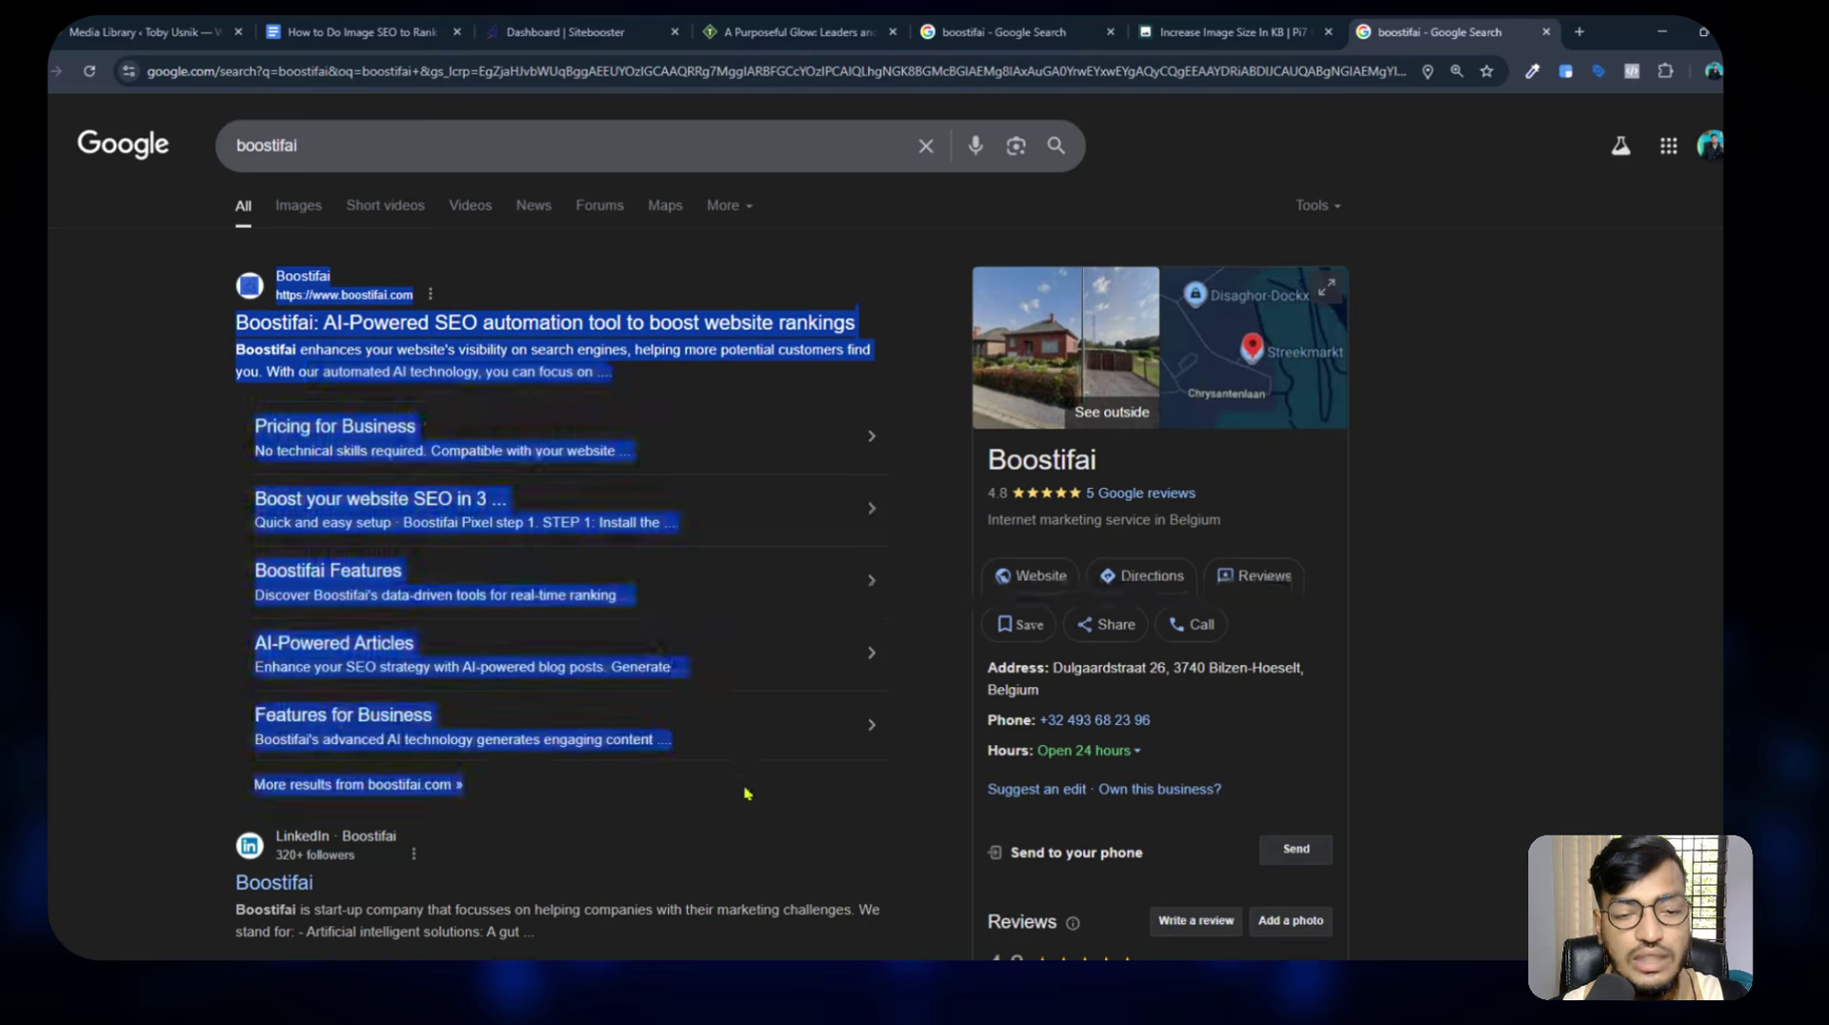
left_click(887, 785)
left_click_drag(189, 258, 898, 775)
left_click(905, 779)
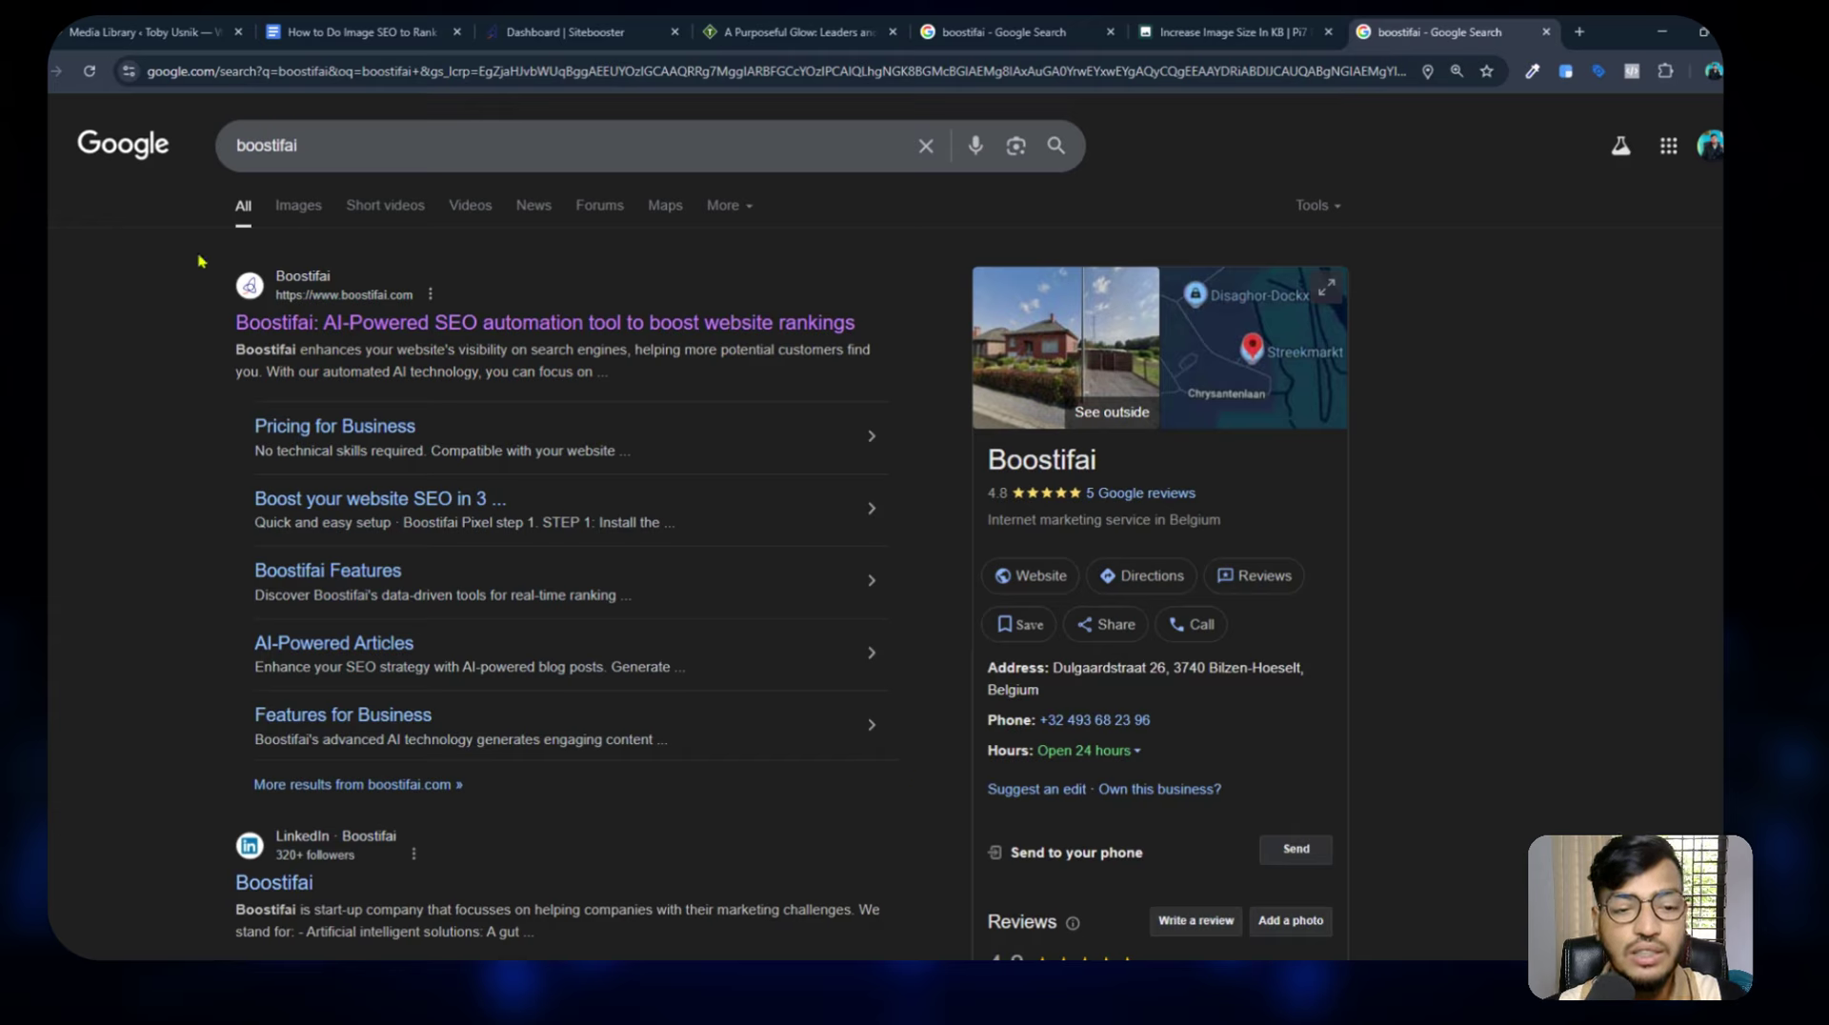
left_click_drag(198, 260, 908, 755)
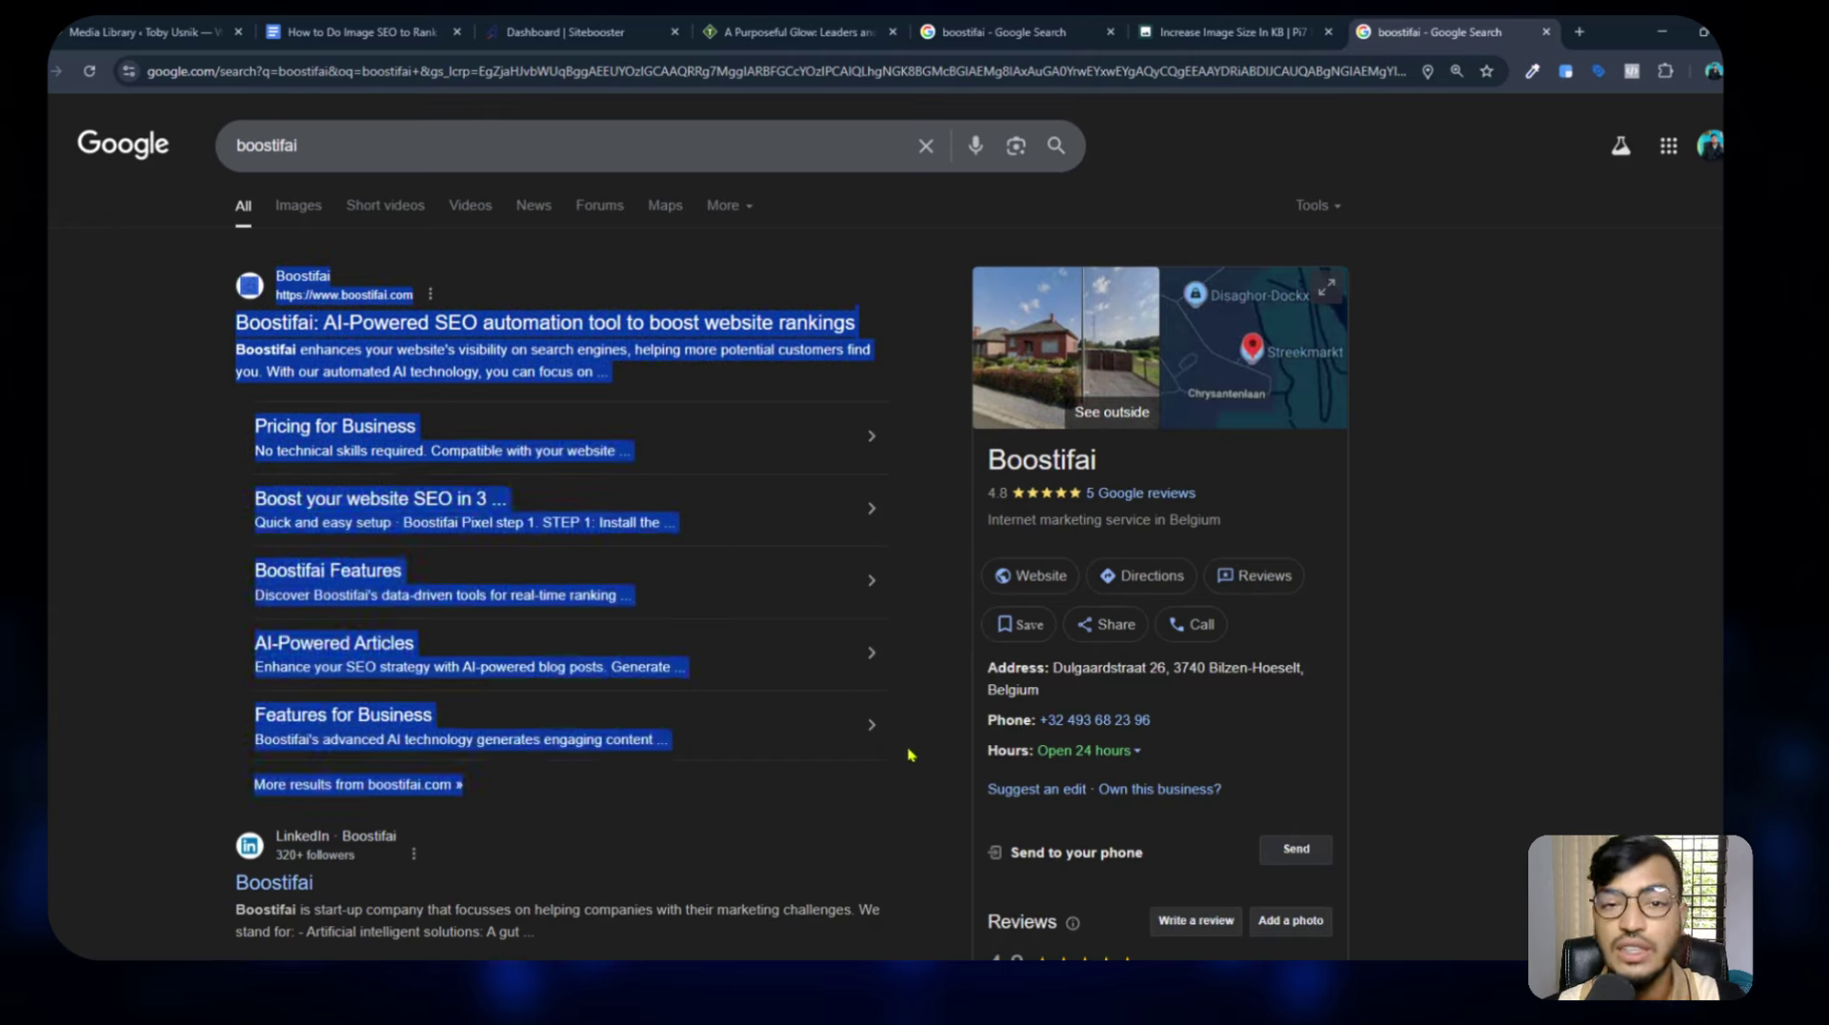
left_click(908, 755)
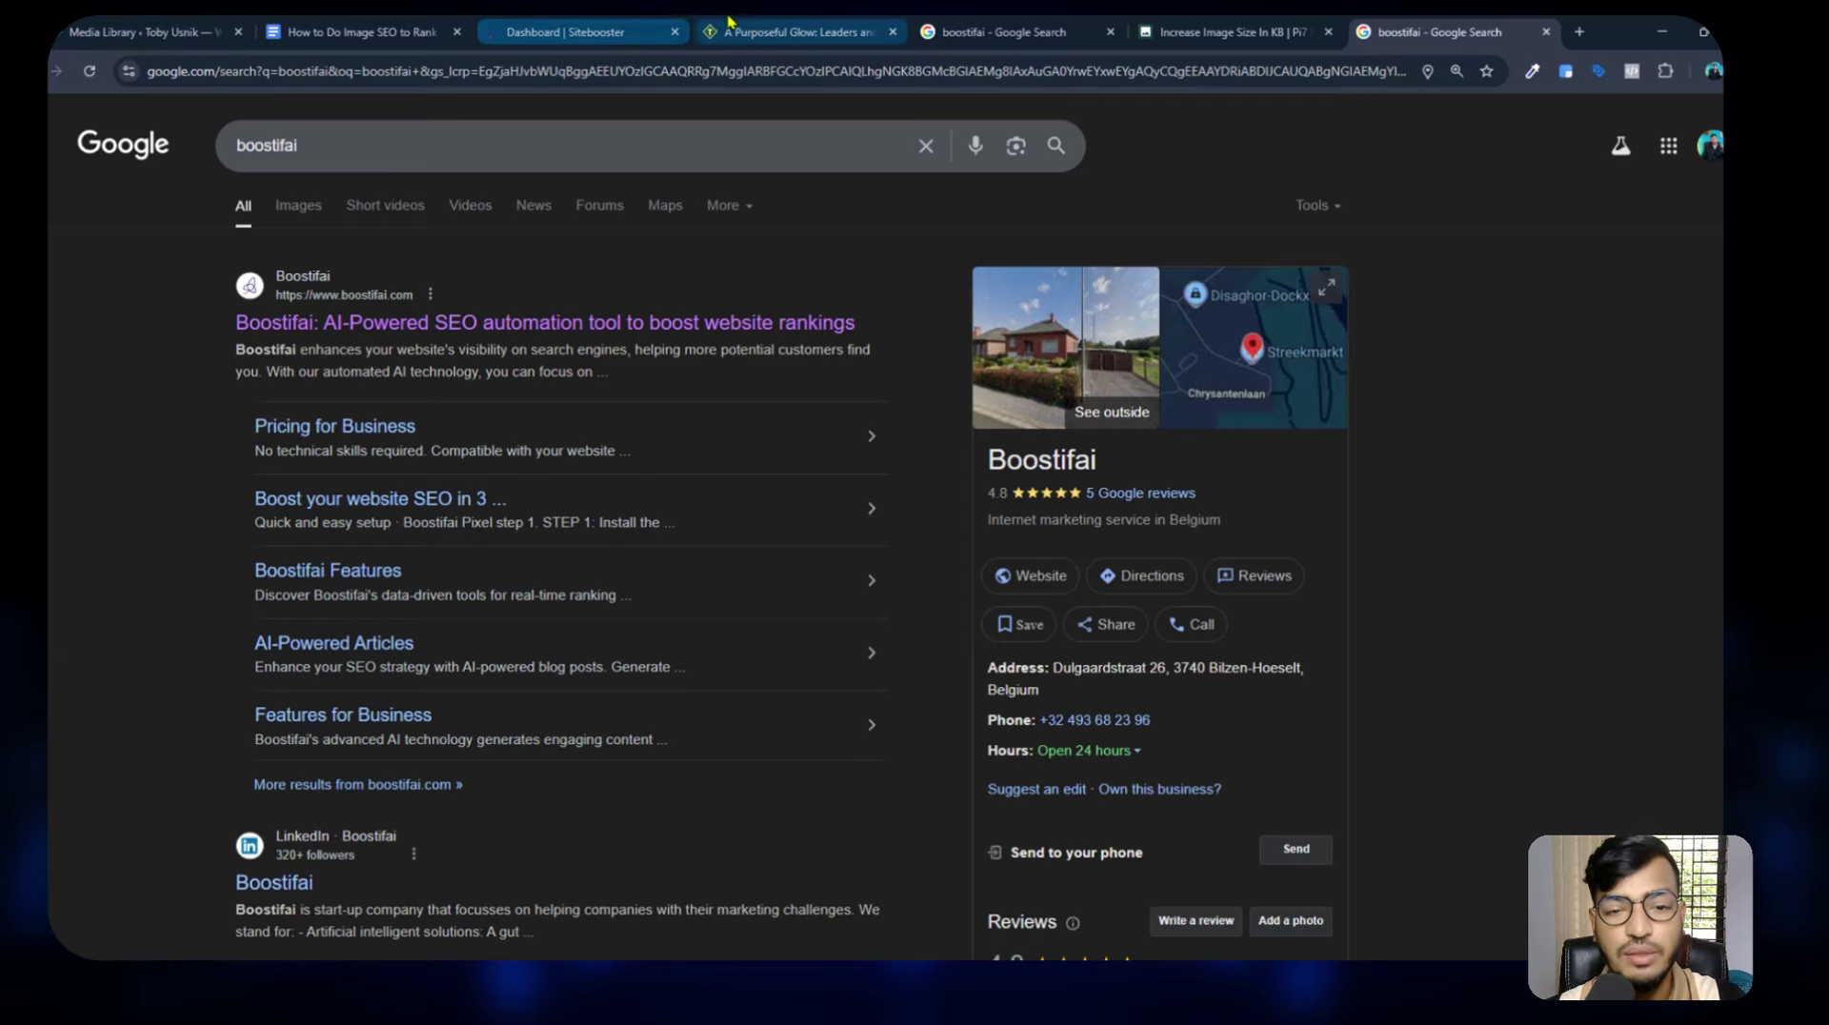
Switch to the Sitebooster dashboard and examine its analytics and quick settings.
left_click(656, 23)
left_click(554, 234)
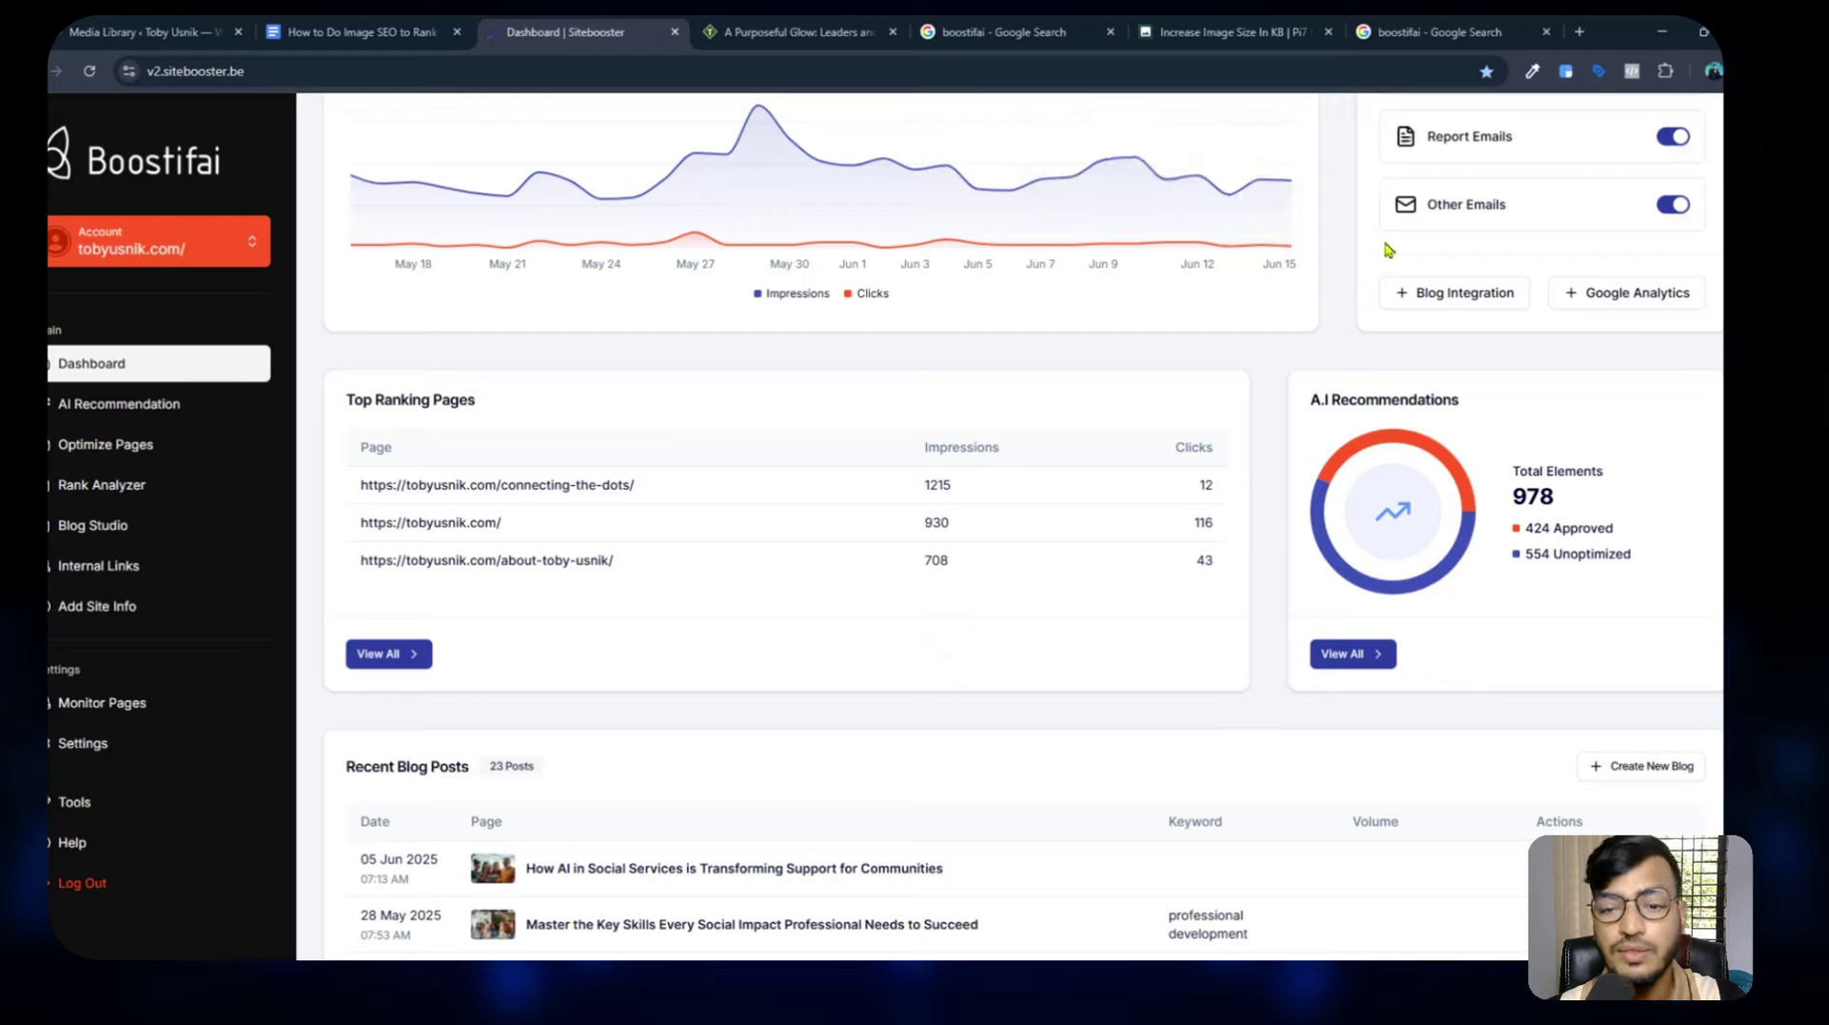
scroll(1135, 274, "up", 3)
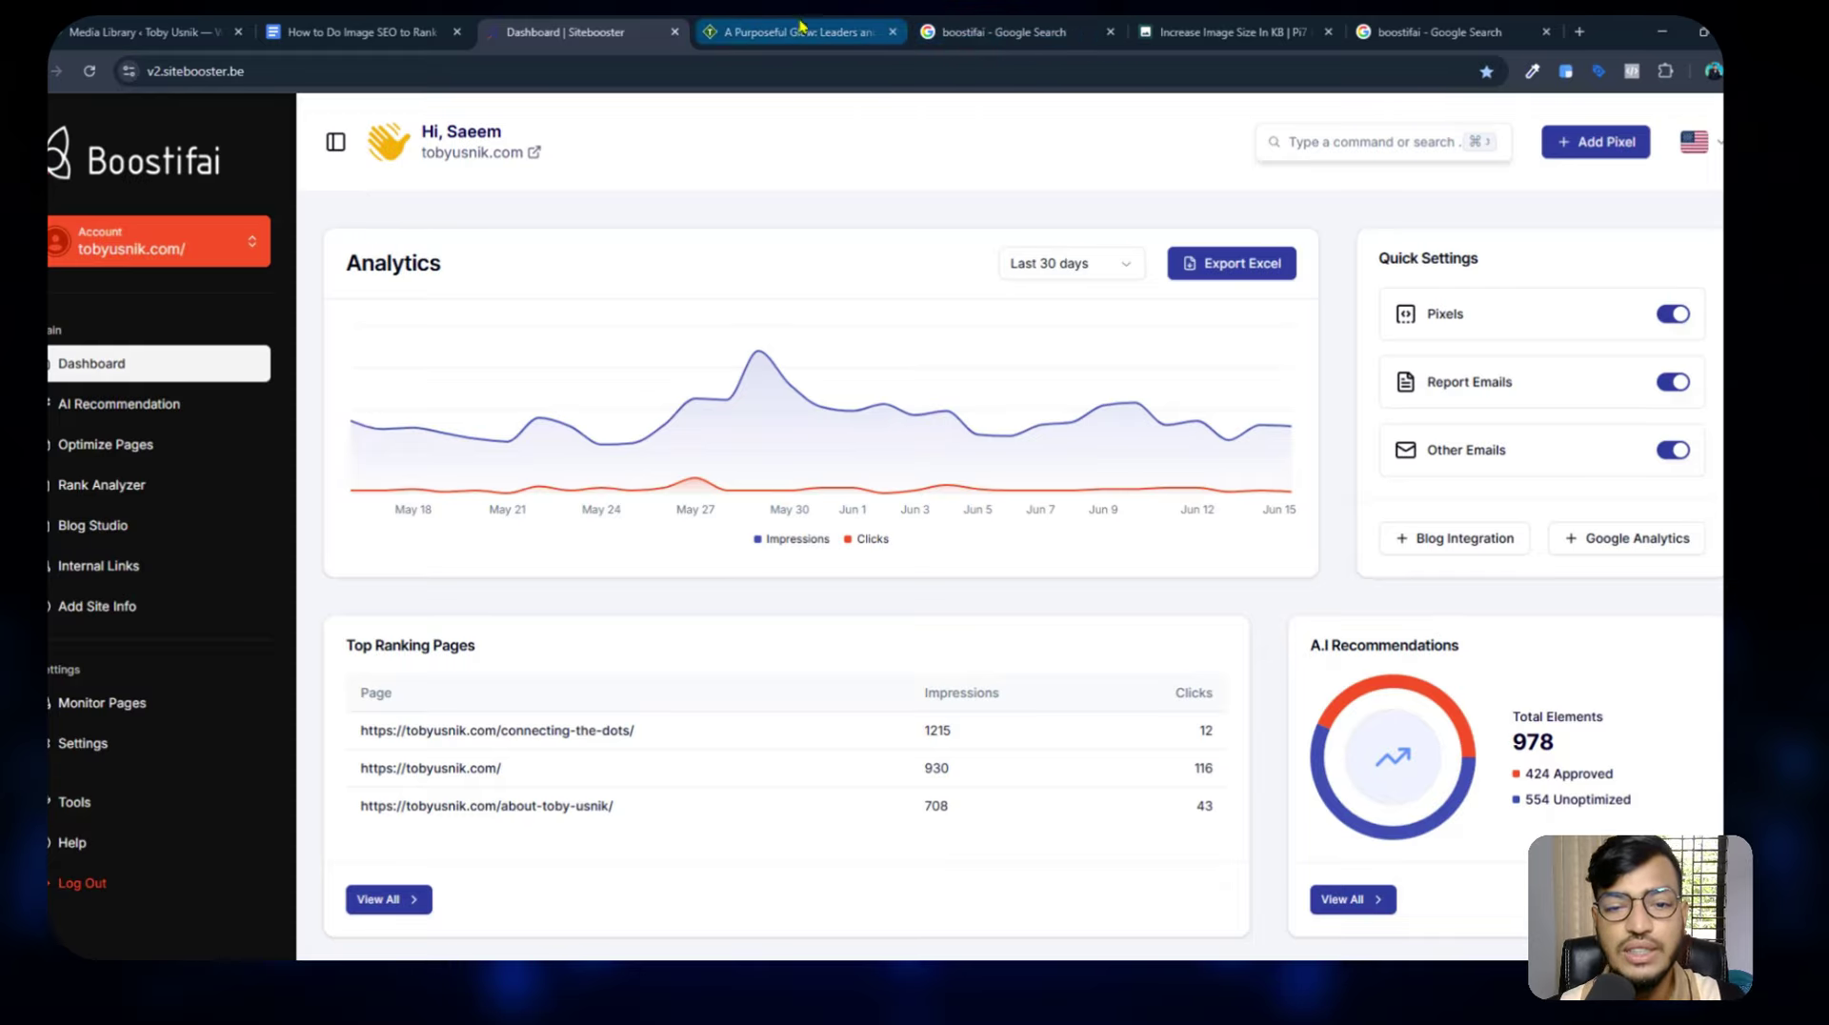
Return to the "boostifai" search results and examine the site's title, its sitelinks and the other listings.
left_click(1401, 28)
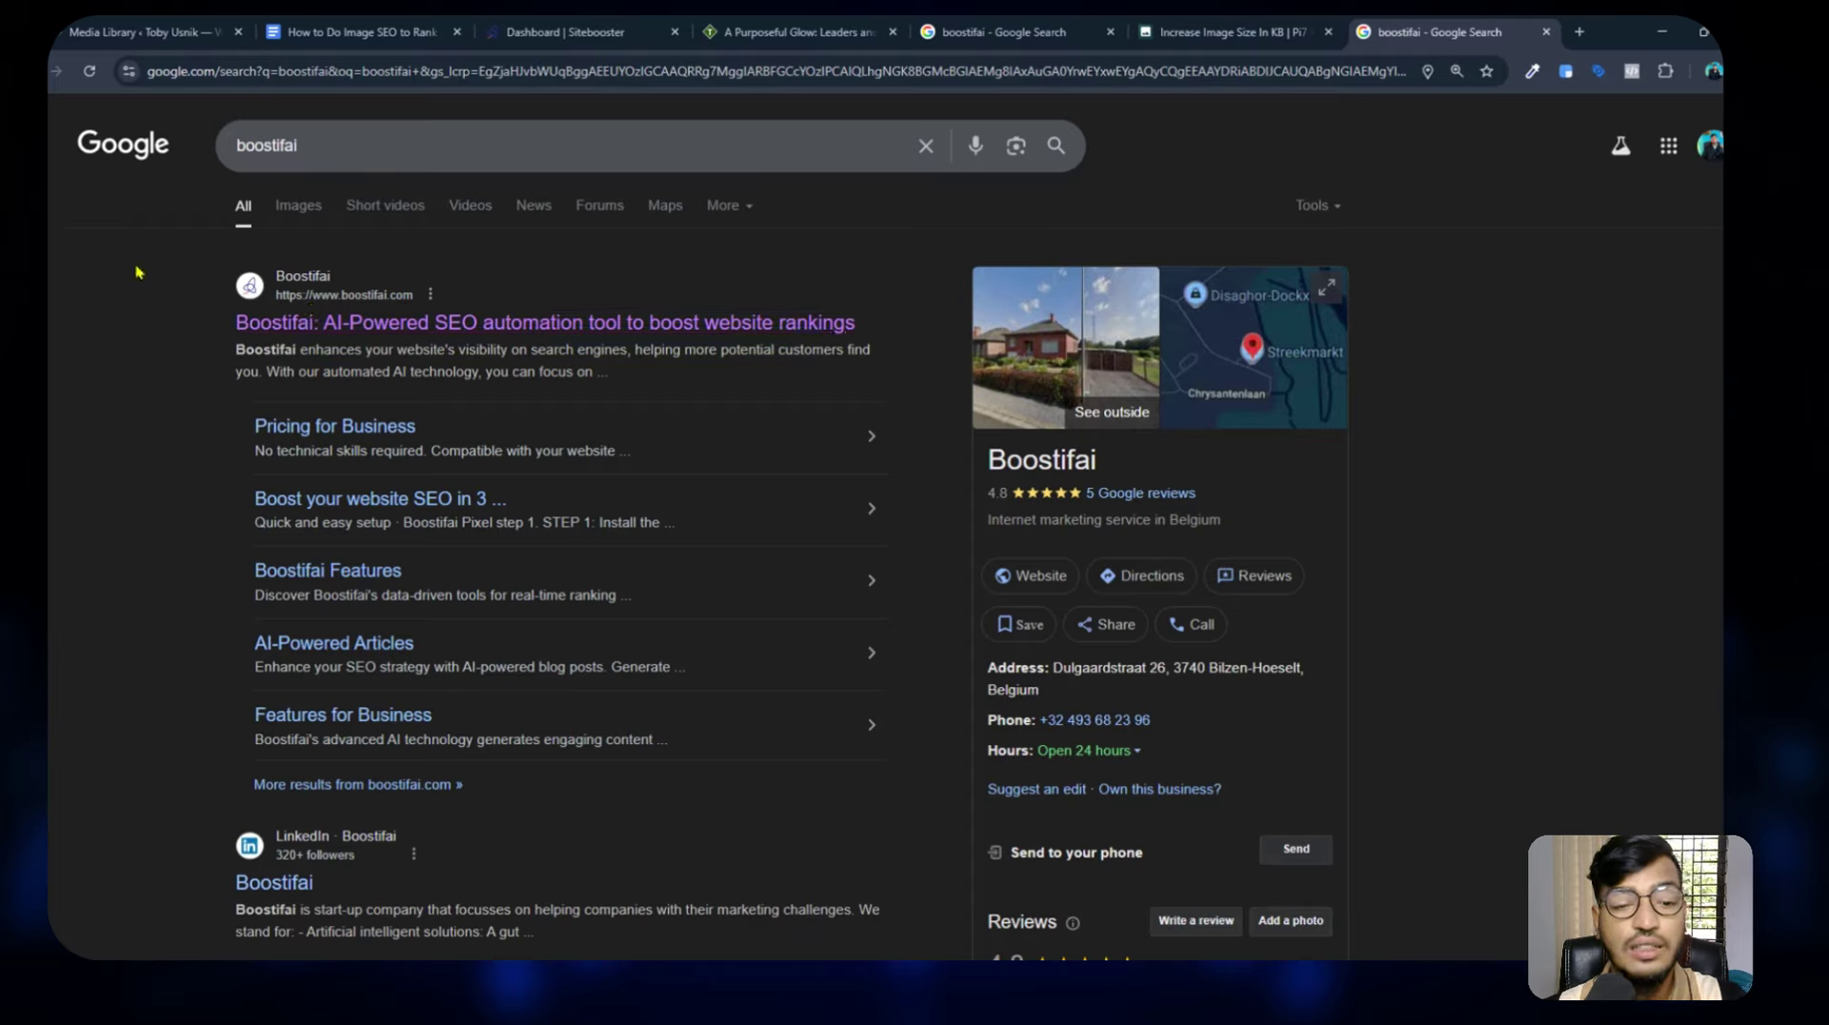
left_click_drag(138, 273, 858, 324)
left_click(922, 327)
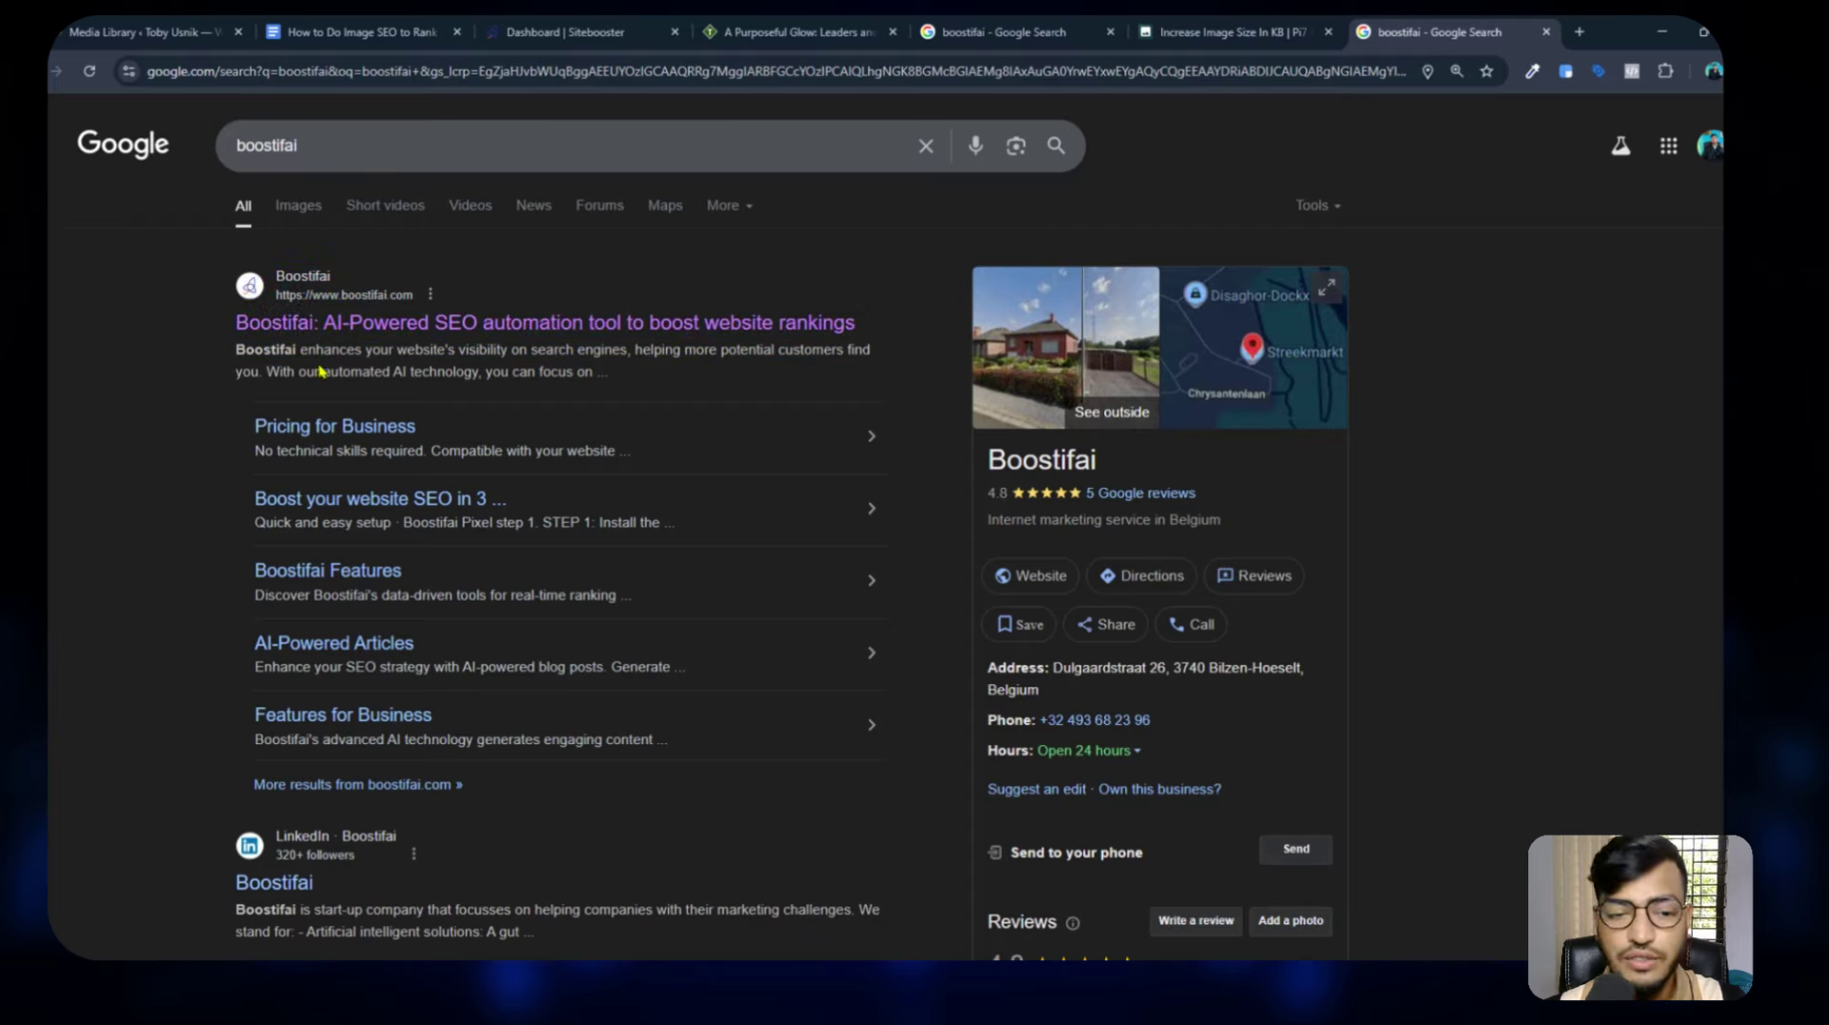
left_click_drag(172, 410, 674, 725)
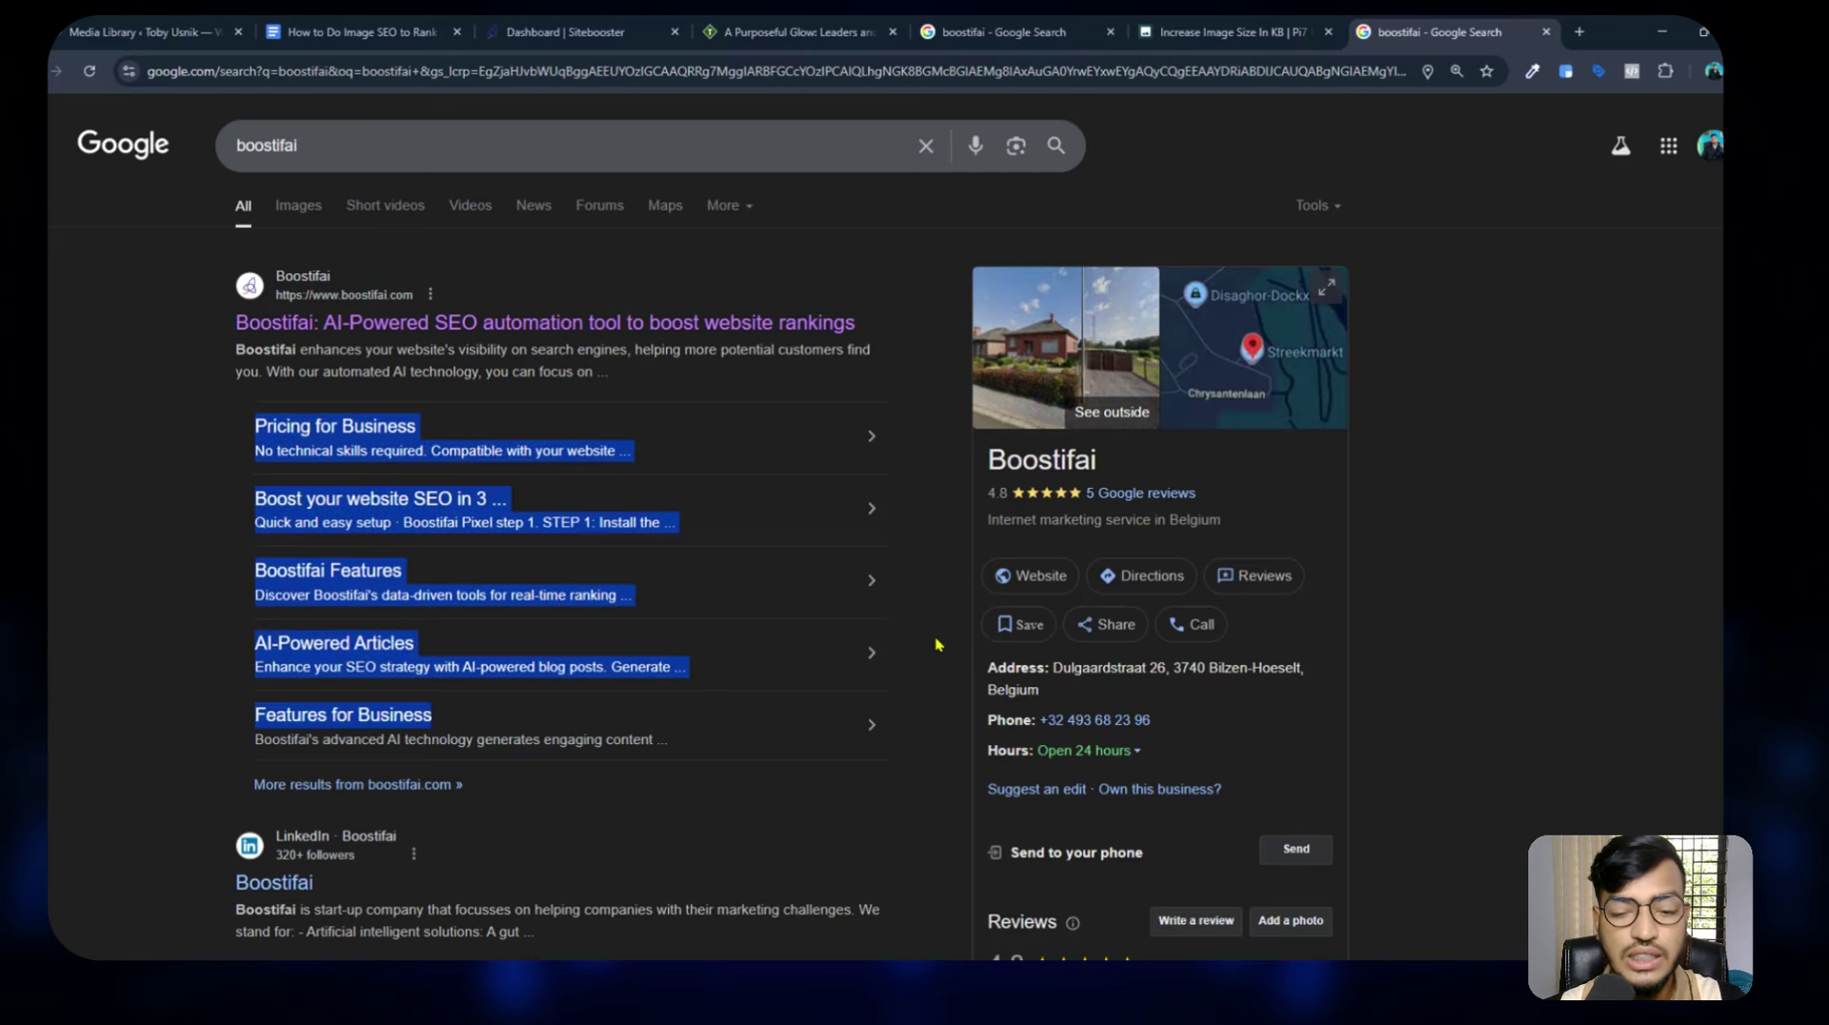
scroll(905, 629, "down", 3)
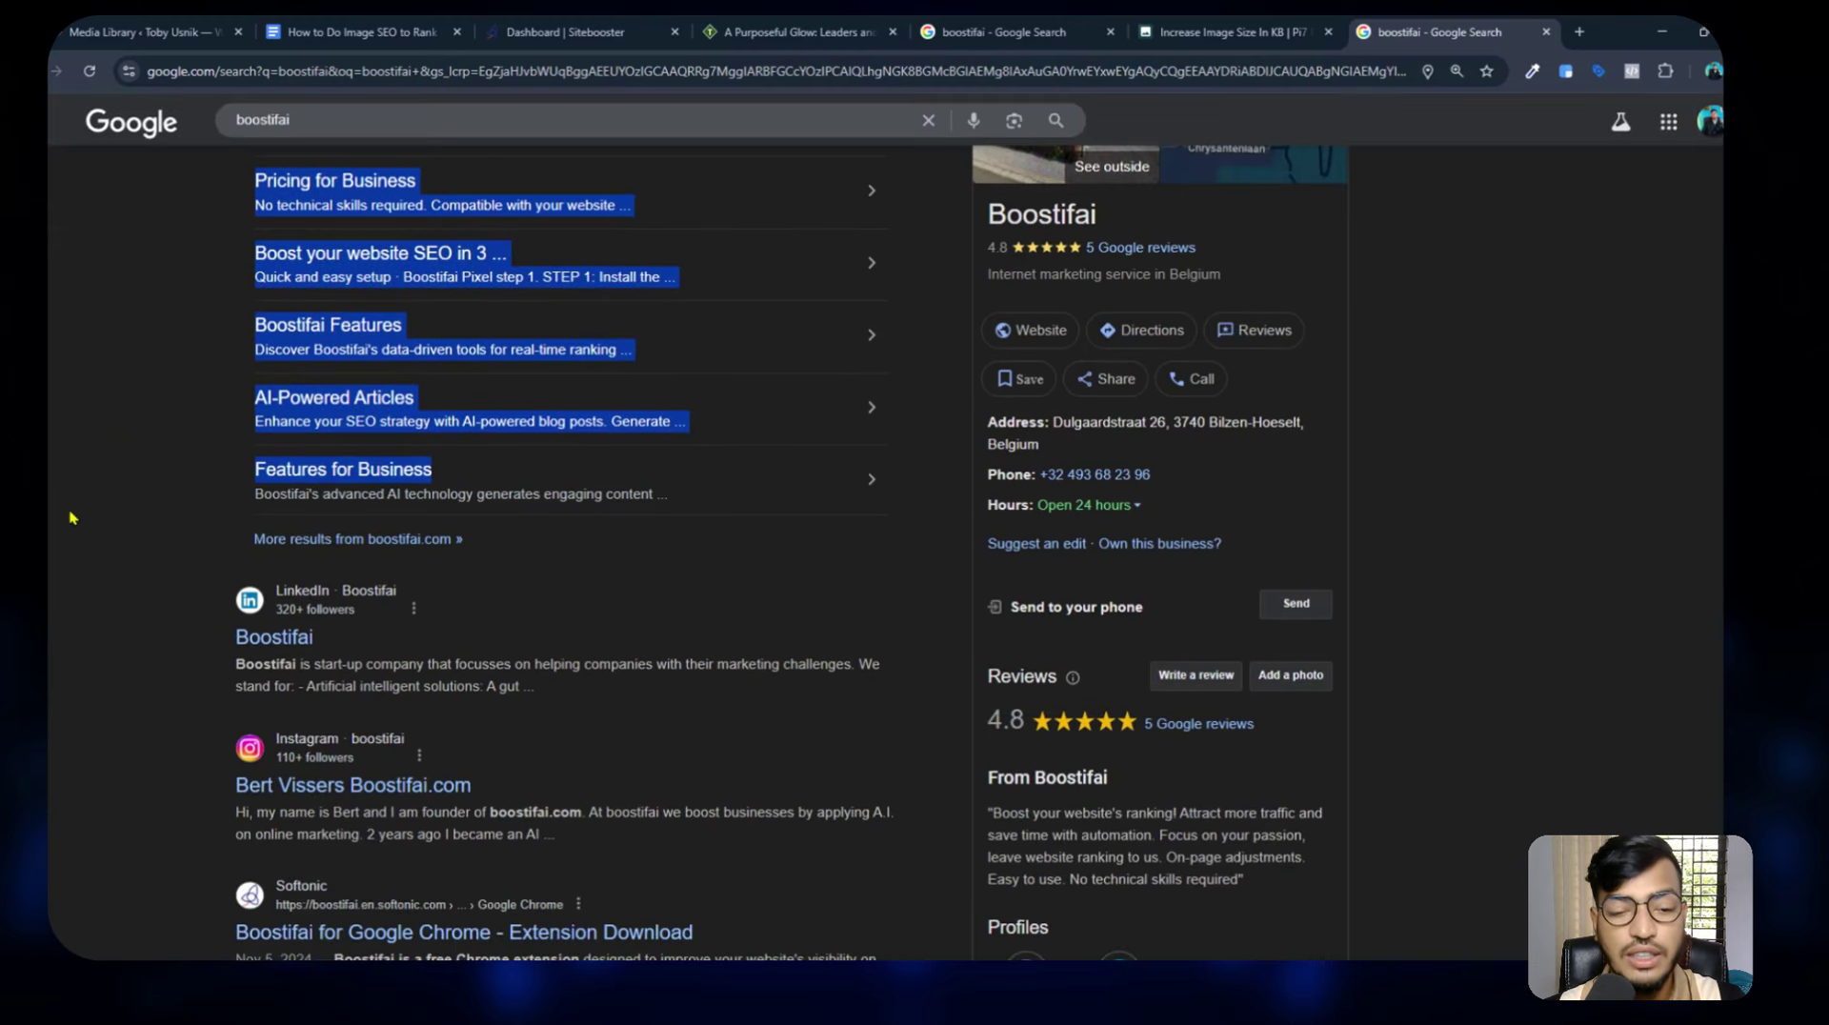
left_click(157, 554)
scroll(157, 553, "down", 3)
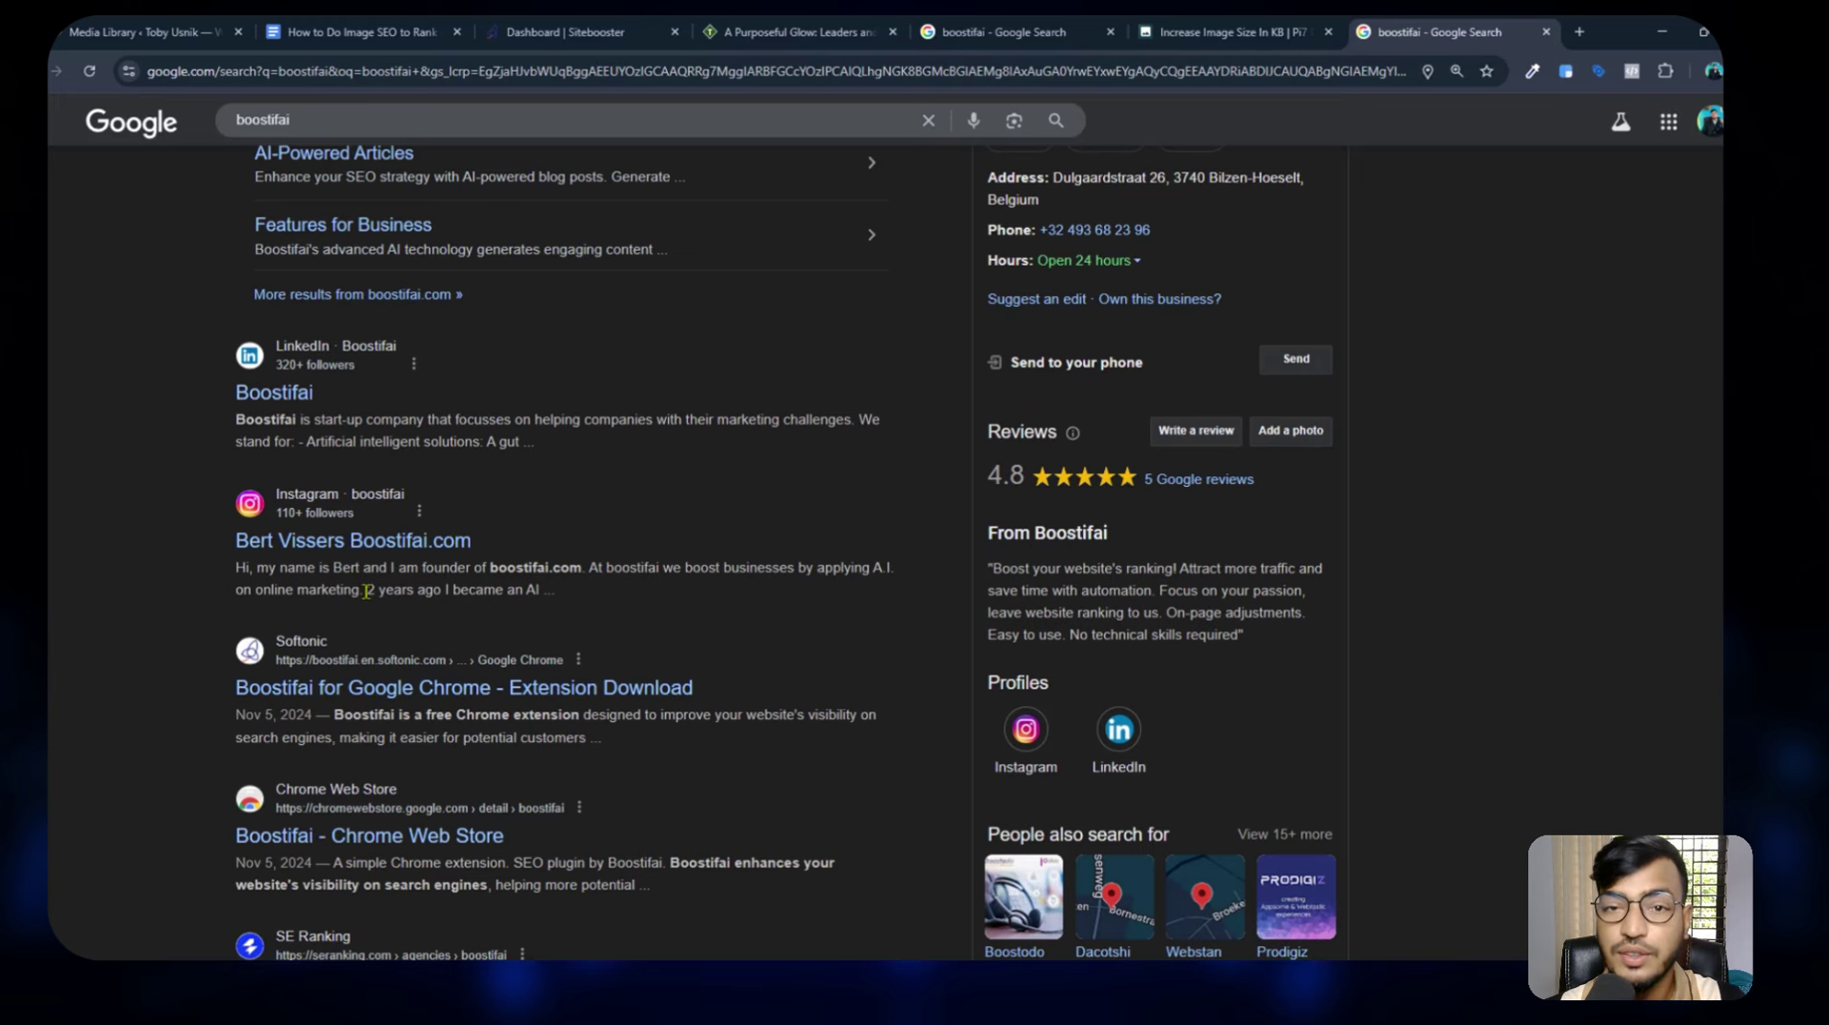
scroll(367, 591, "up", 5)
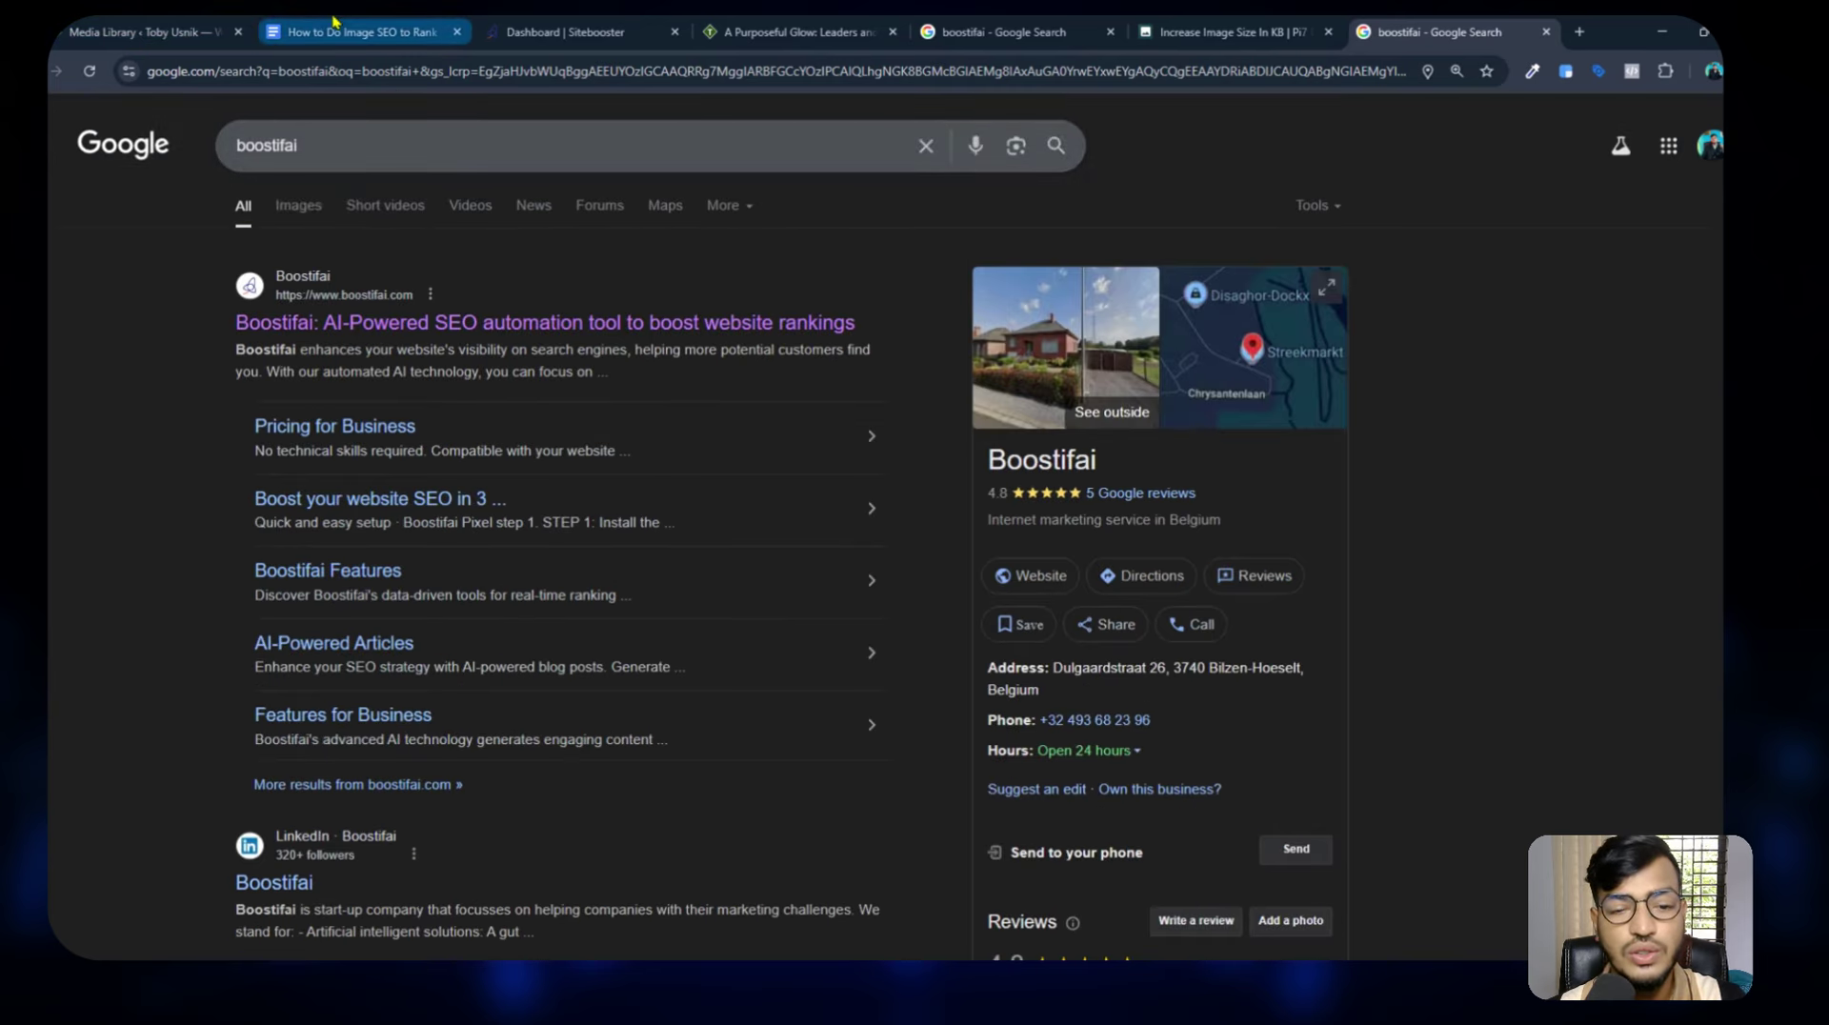
Return to the Google Docs guide and review Step 6's points on ImageObject Schema Markup and Google's structured data tool.
left_click(362, 31)
left_click(670, 394)
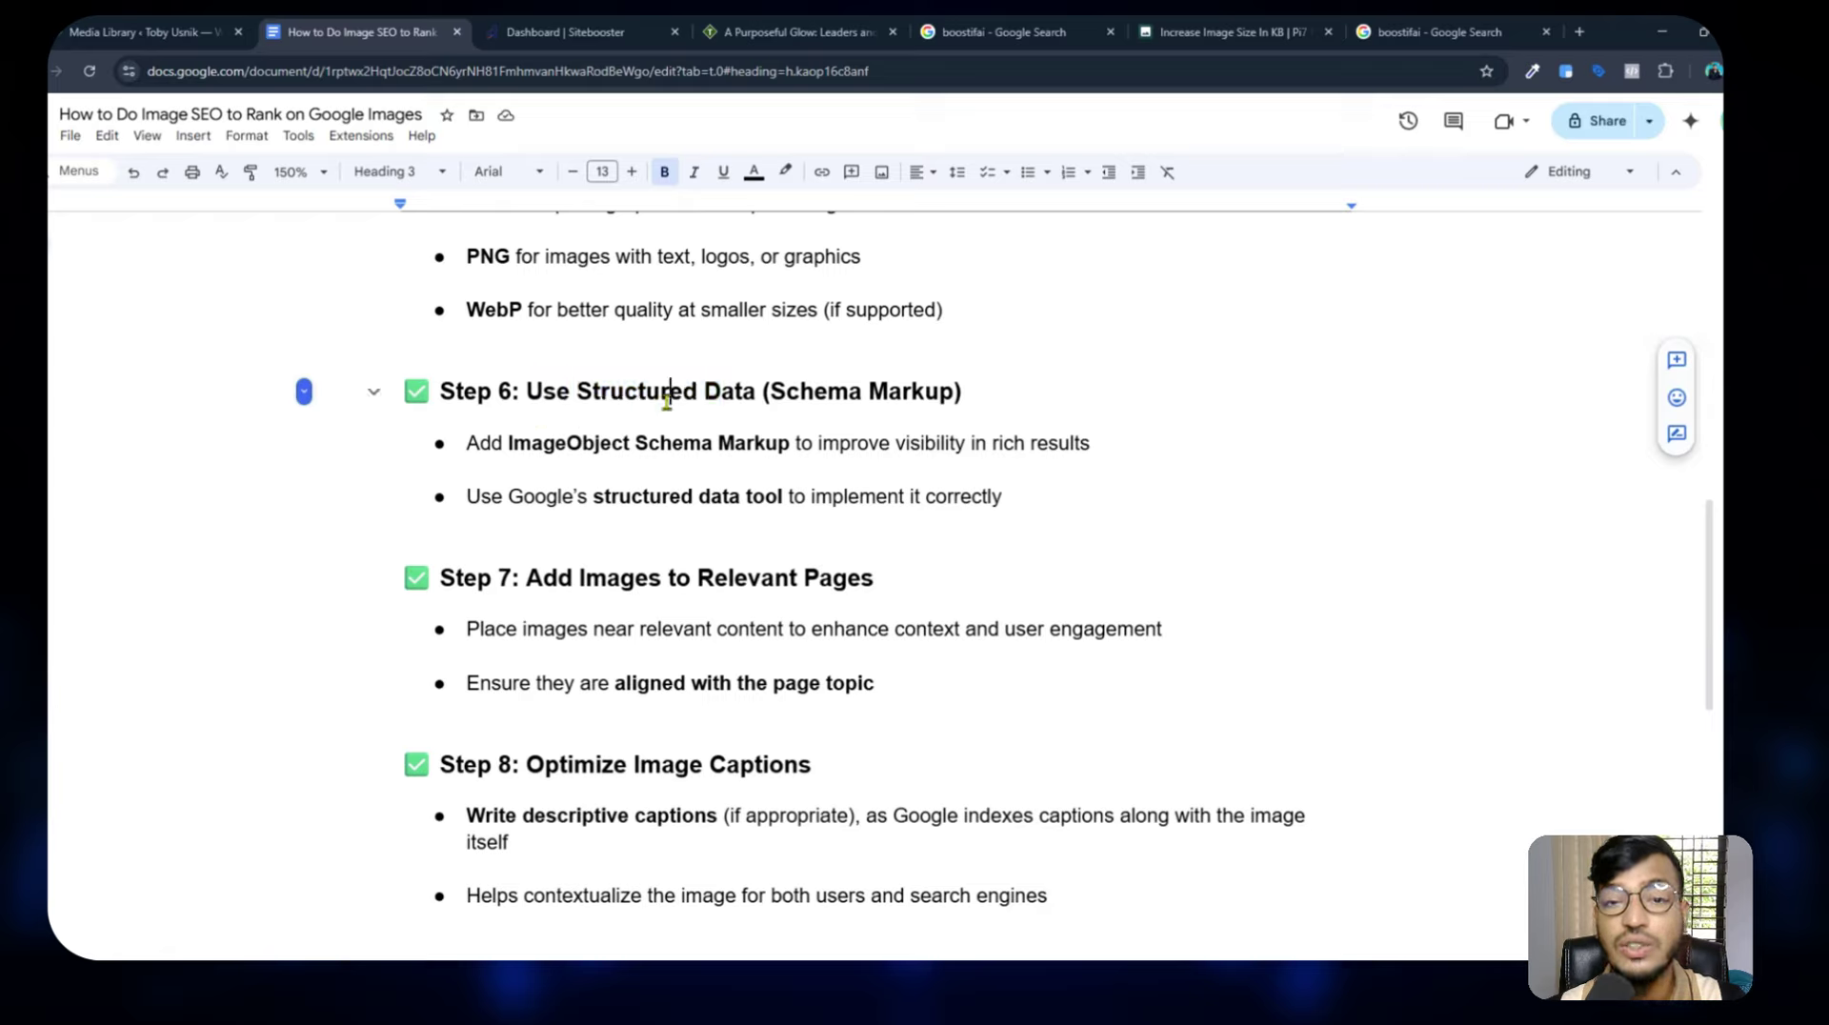
left_click_drag(469, 443, 796, 461)
left_click(522, 497)
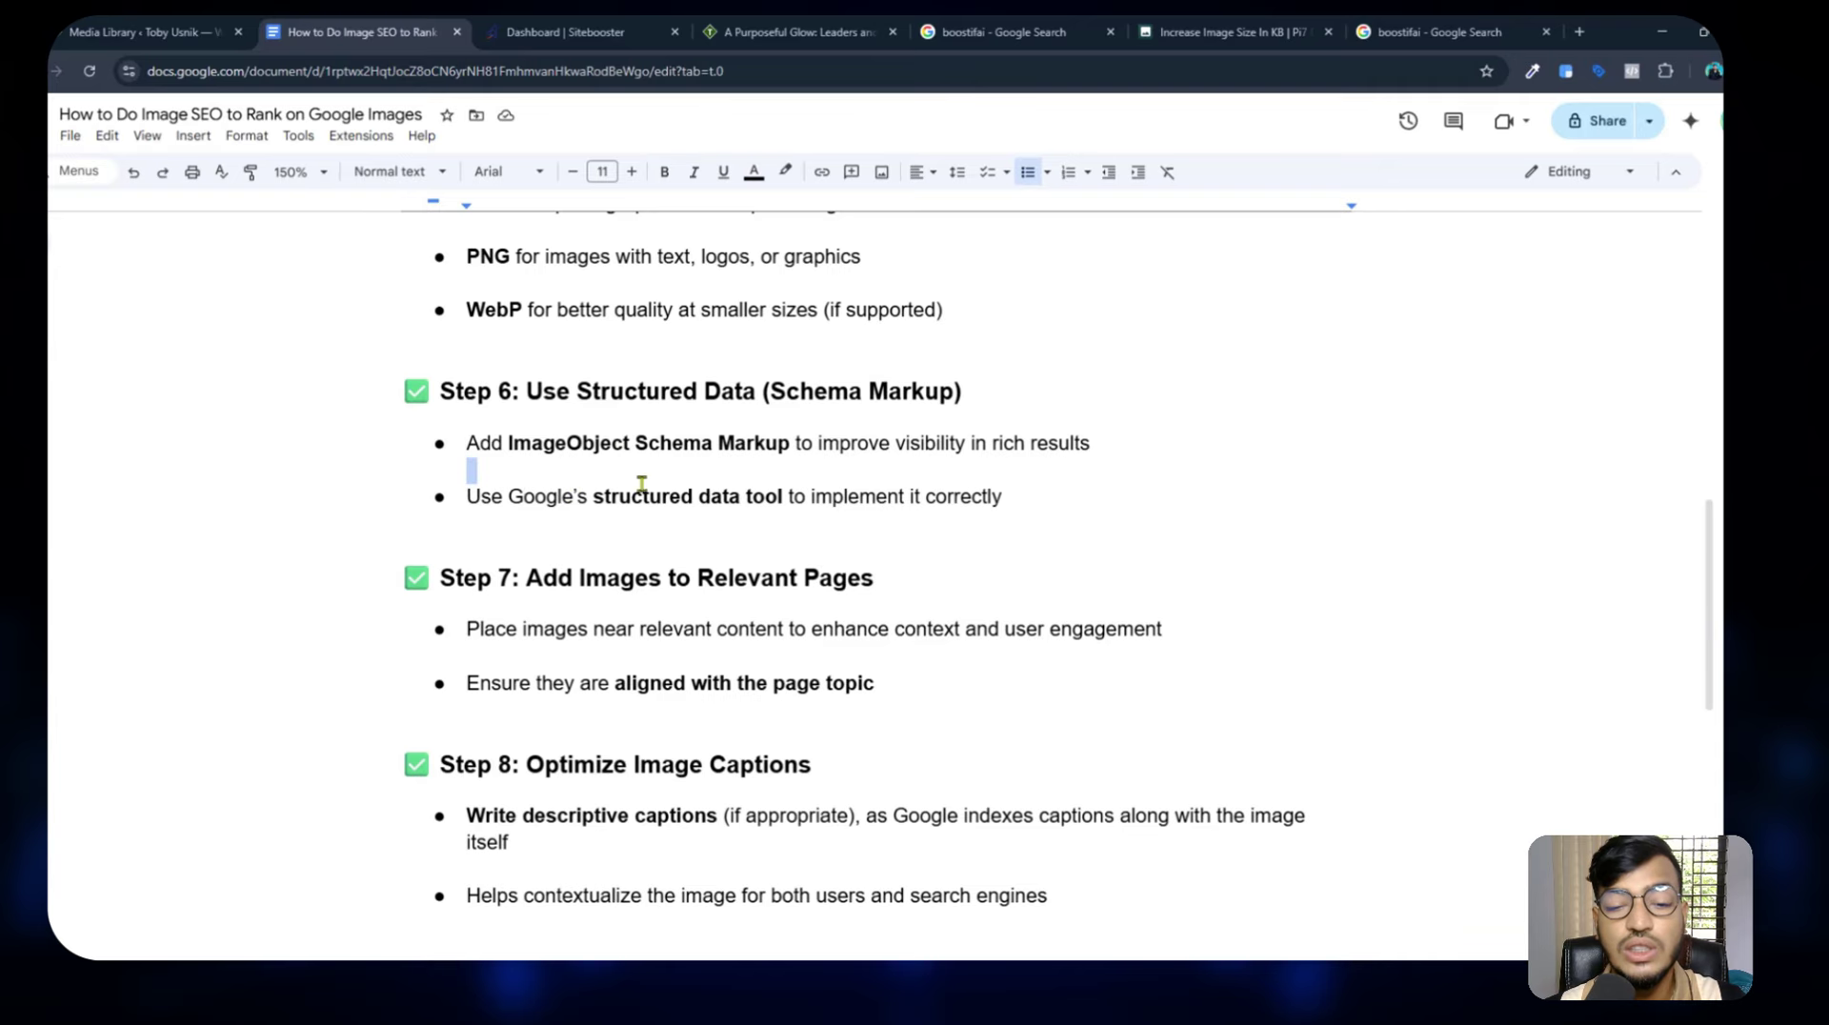
left_click_drag(467, 496, 806, 496)
Search Google in a new tab for "google's structured data markup helper." and open the Structured Data Markup Helper.
left_click(1577, 29)
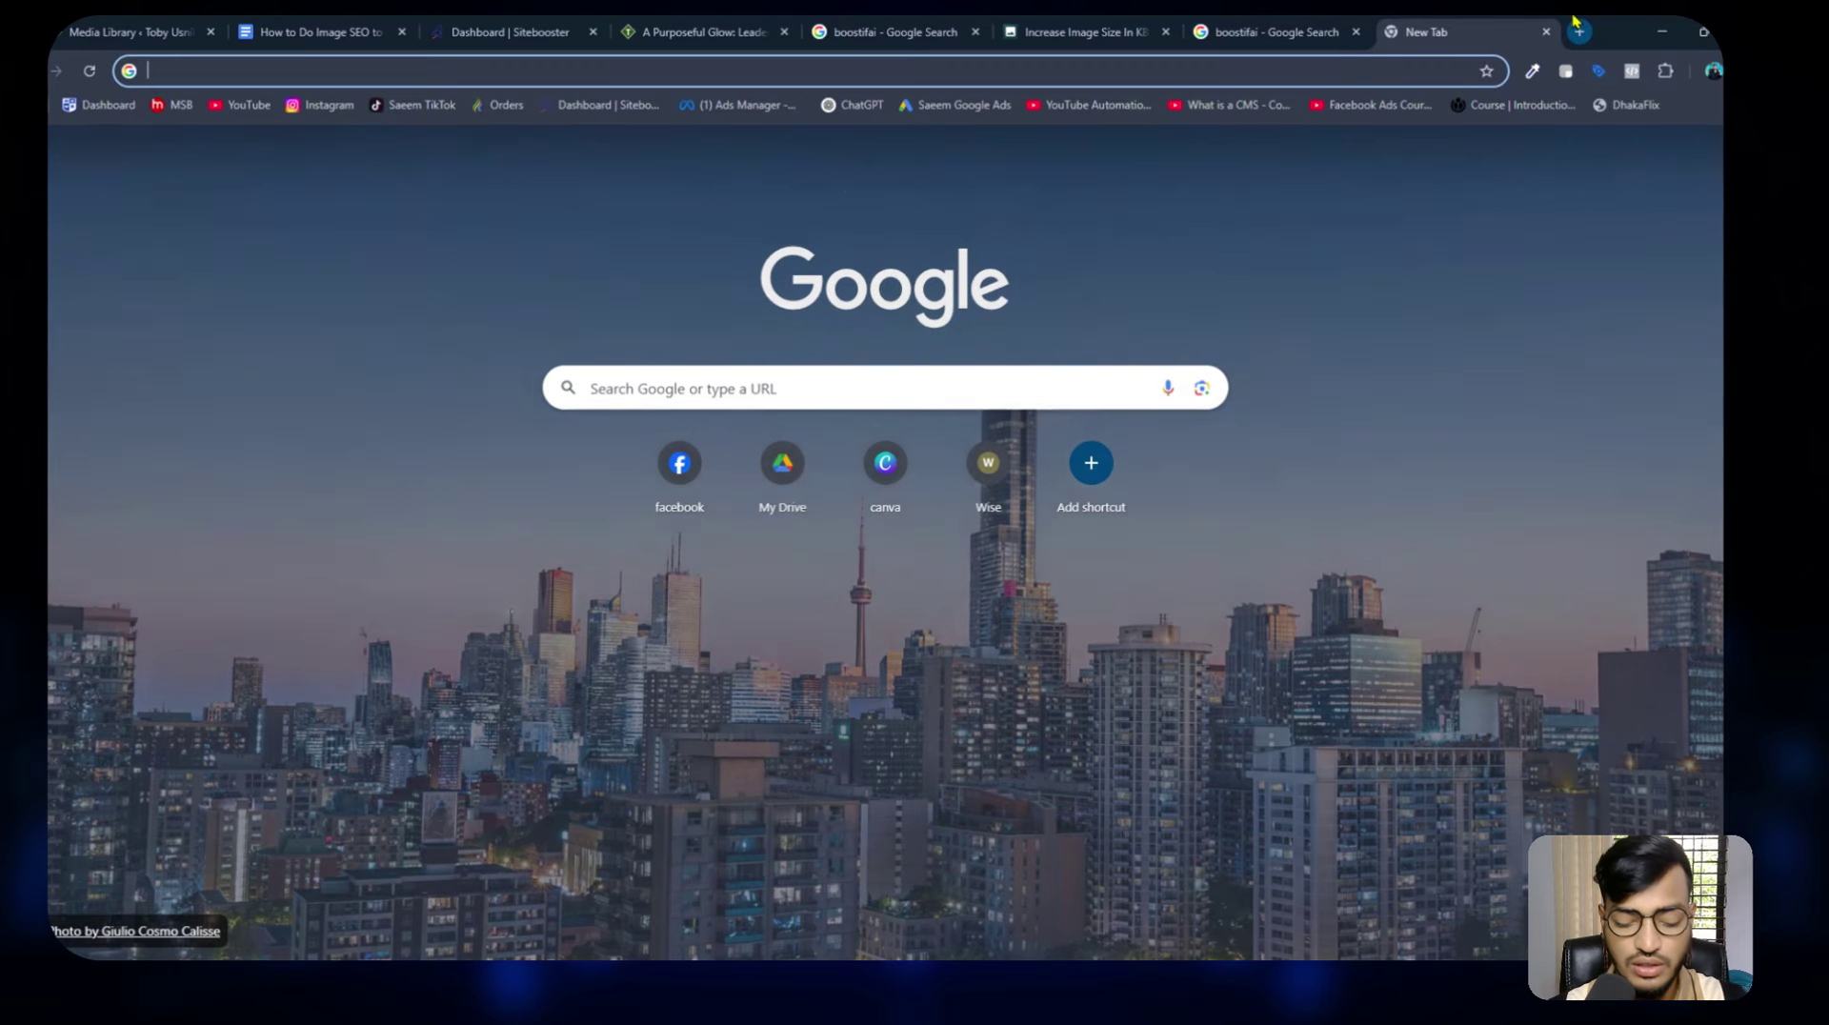
type("google stru")
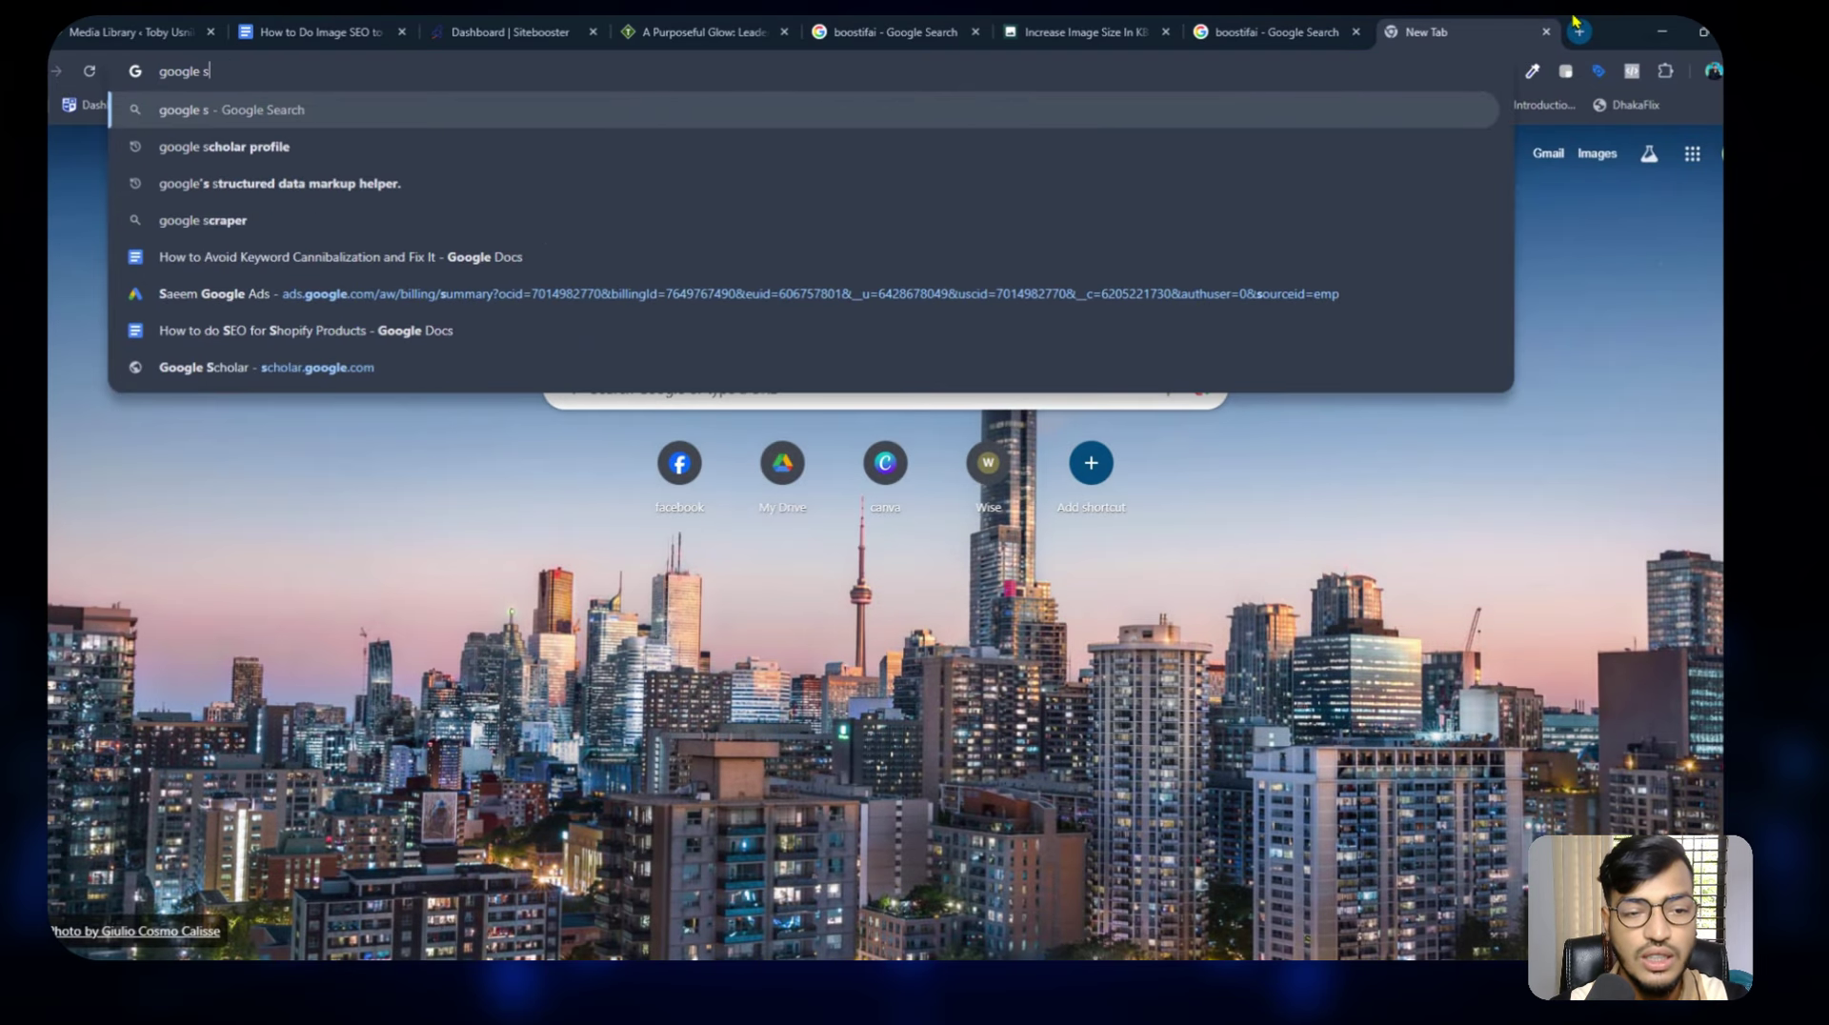
key("Down")
key("Down")
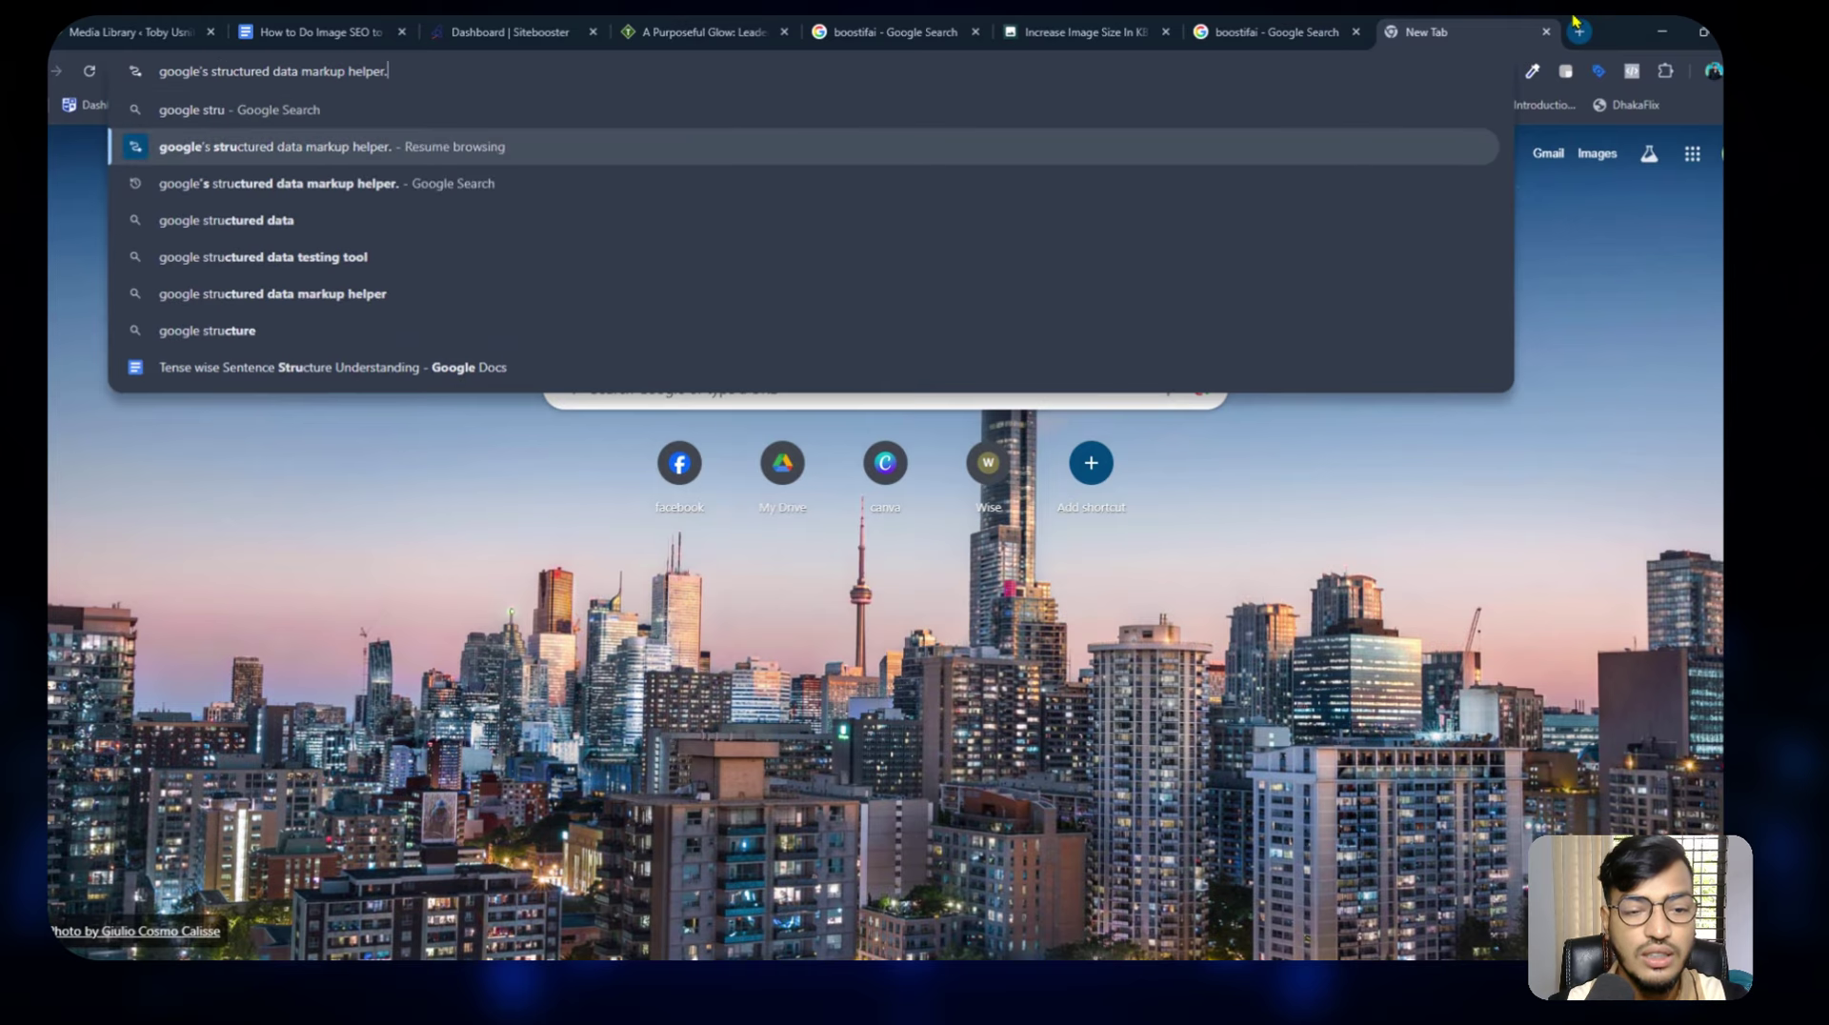
key("Return")
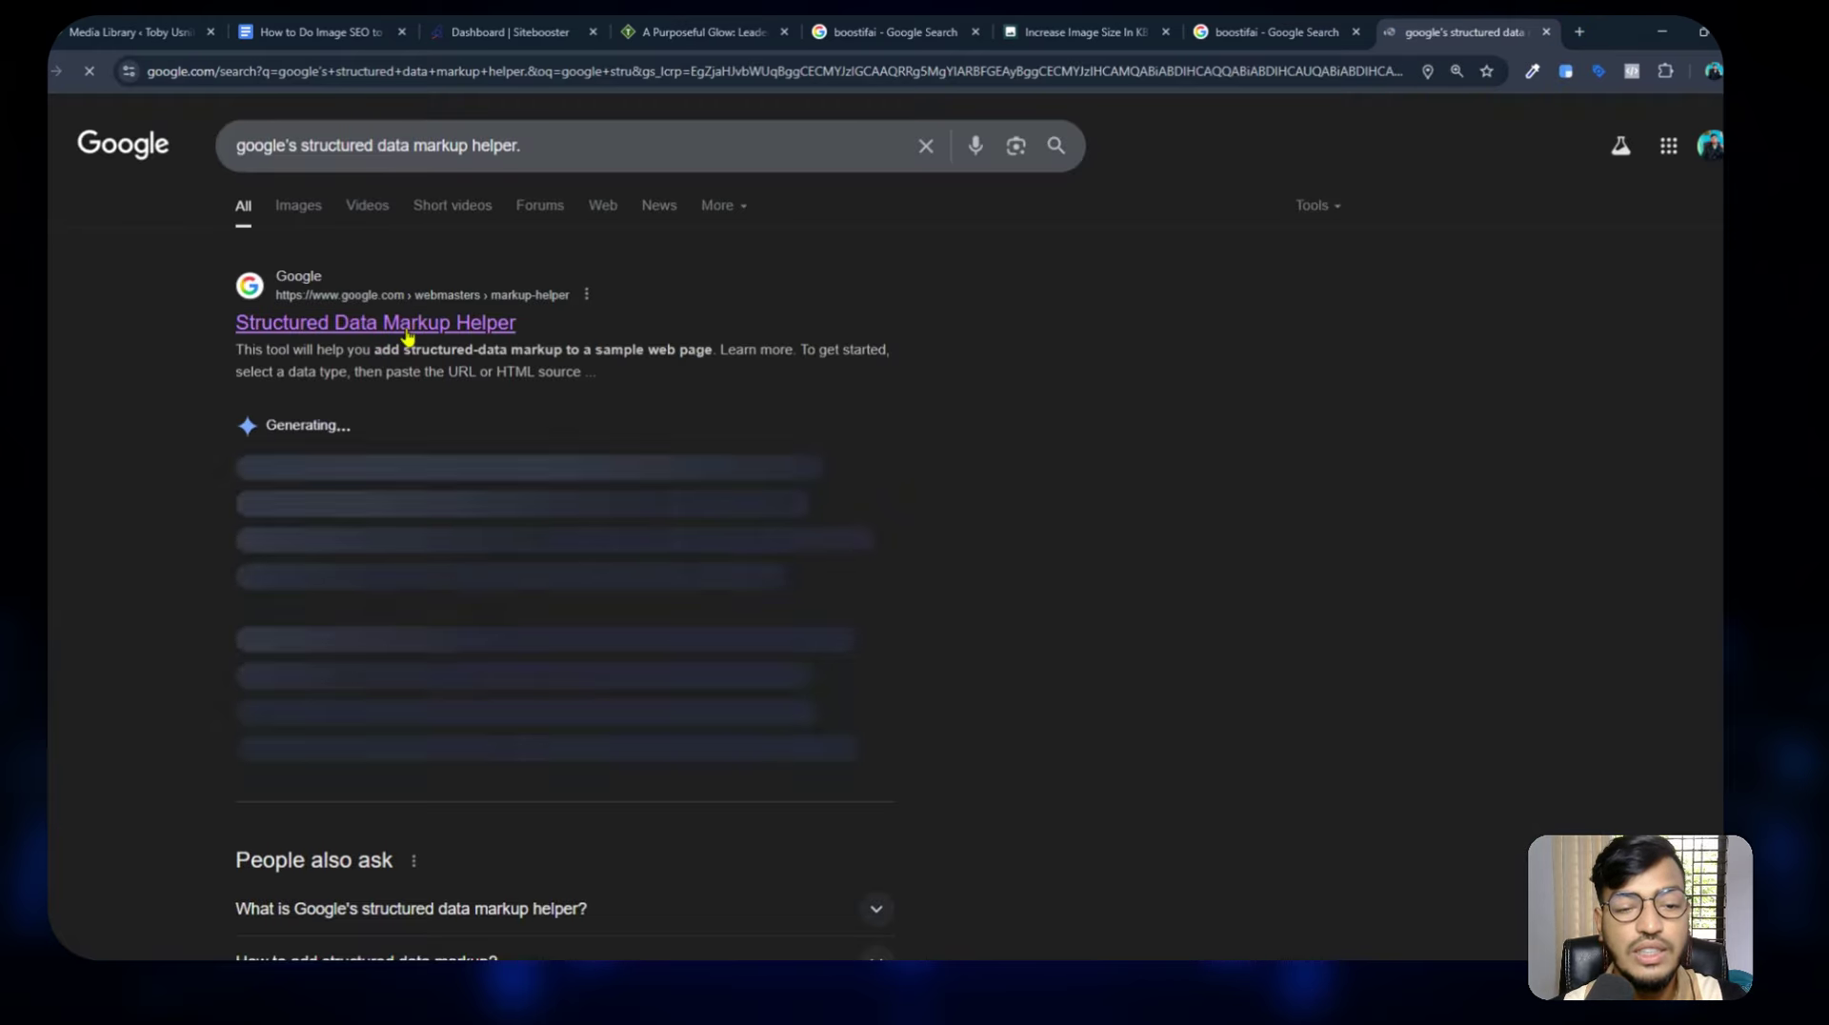
left_click(407, 331)
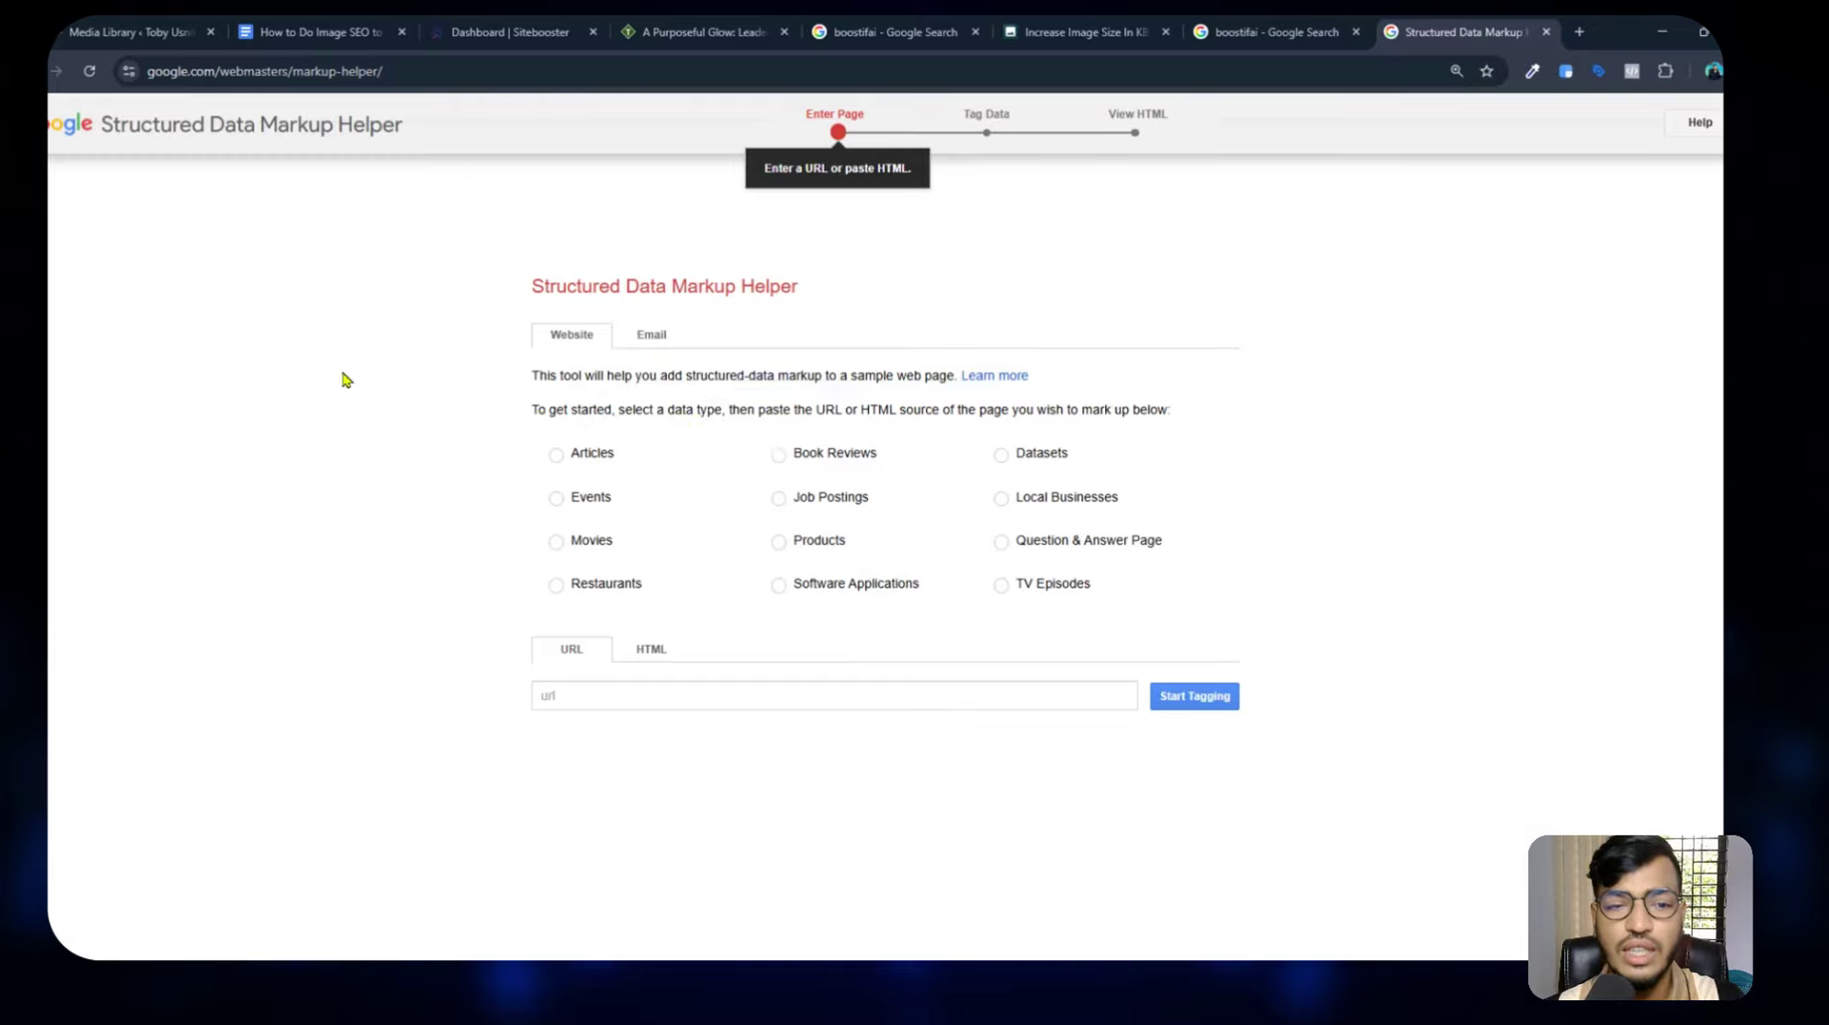
Return to the Google Docs guide and review the heading "Step 7: Add Images to Relevant Pages".
left_click(314, 36)
scroll(482, 486, "down", 3)
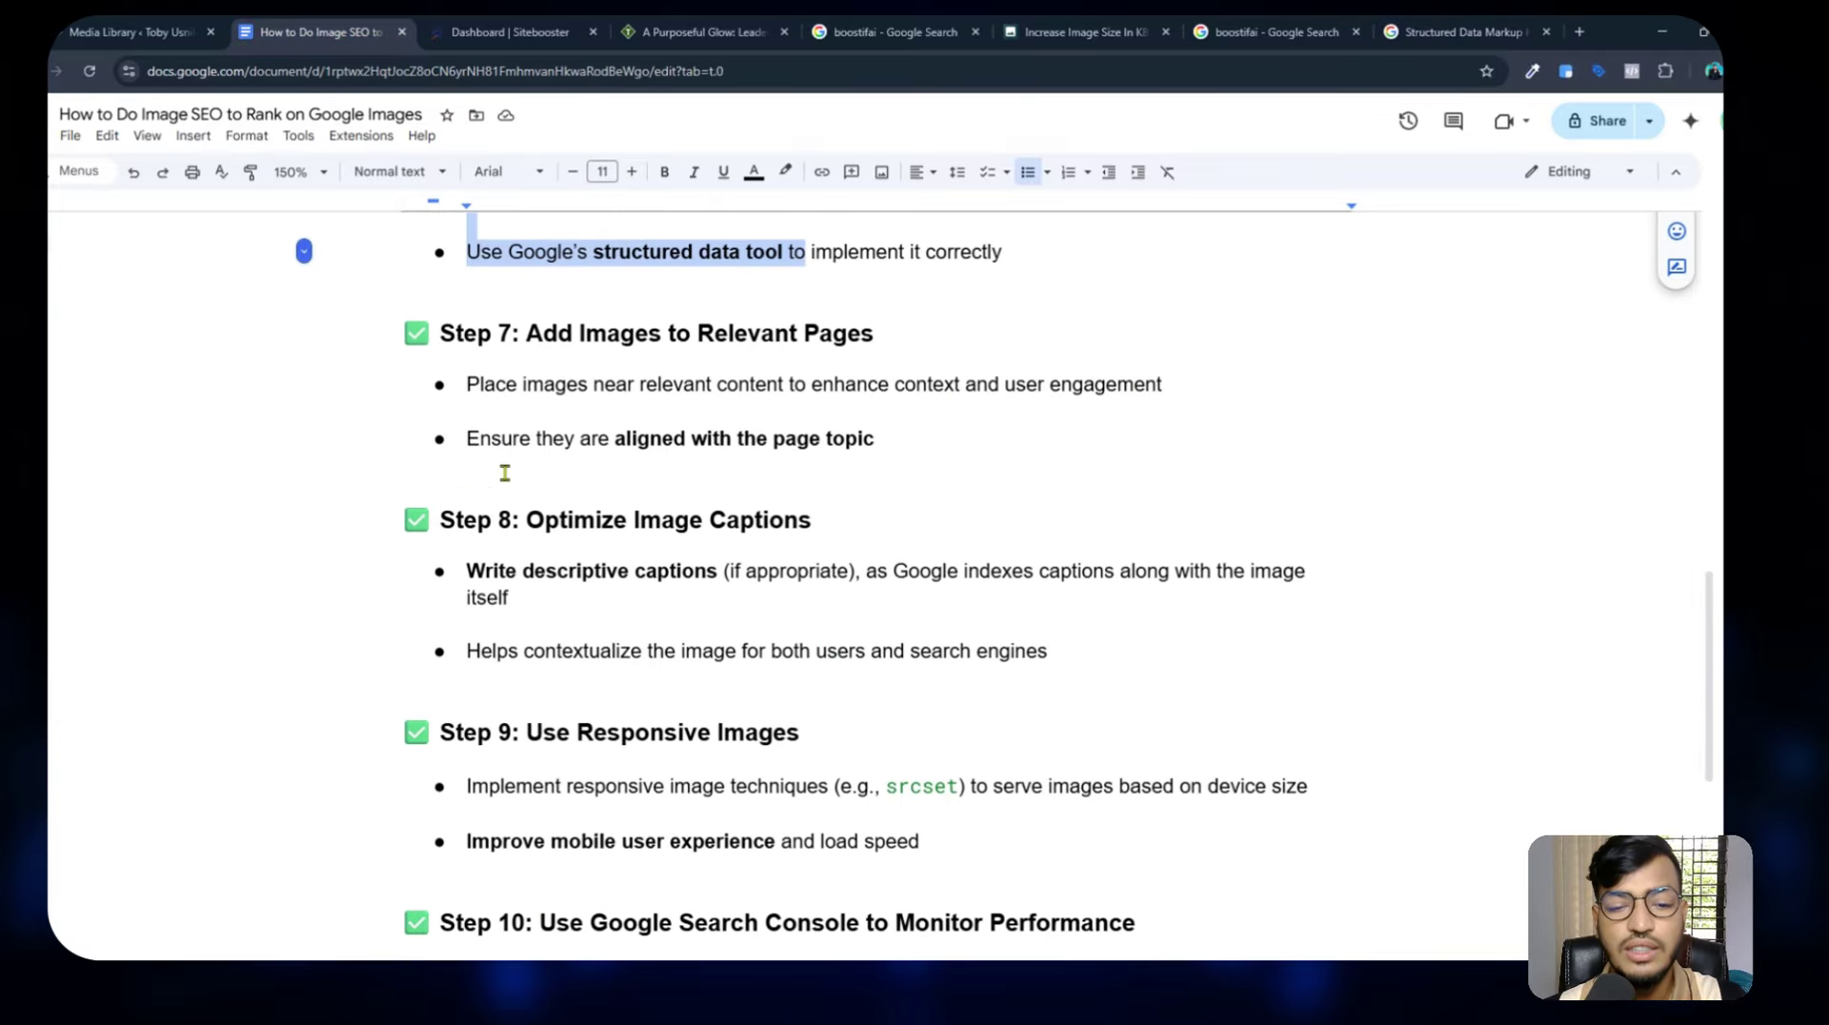
left_click(570, 335)
left_click(688, 332)
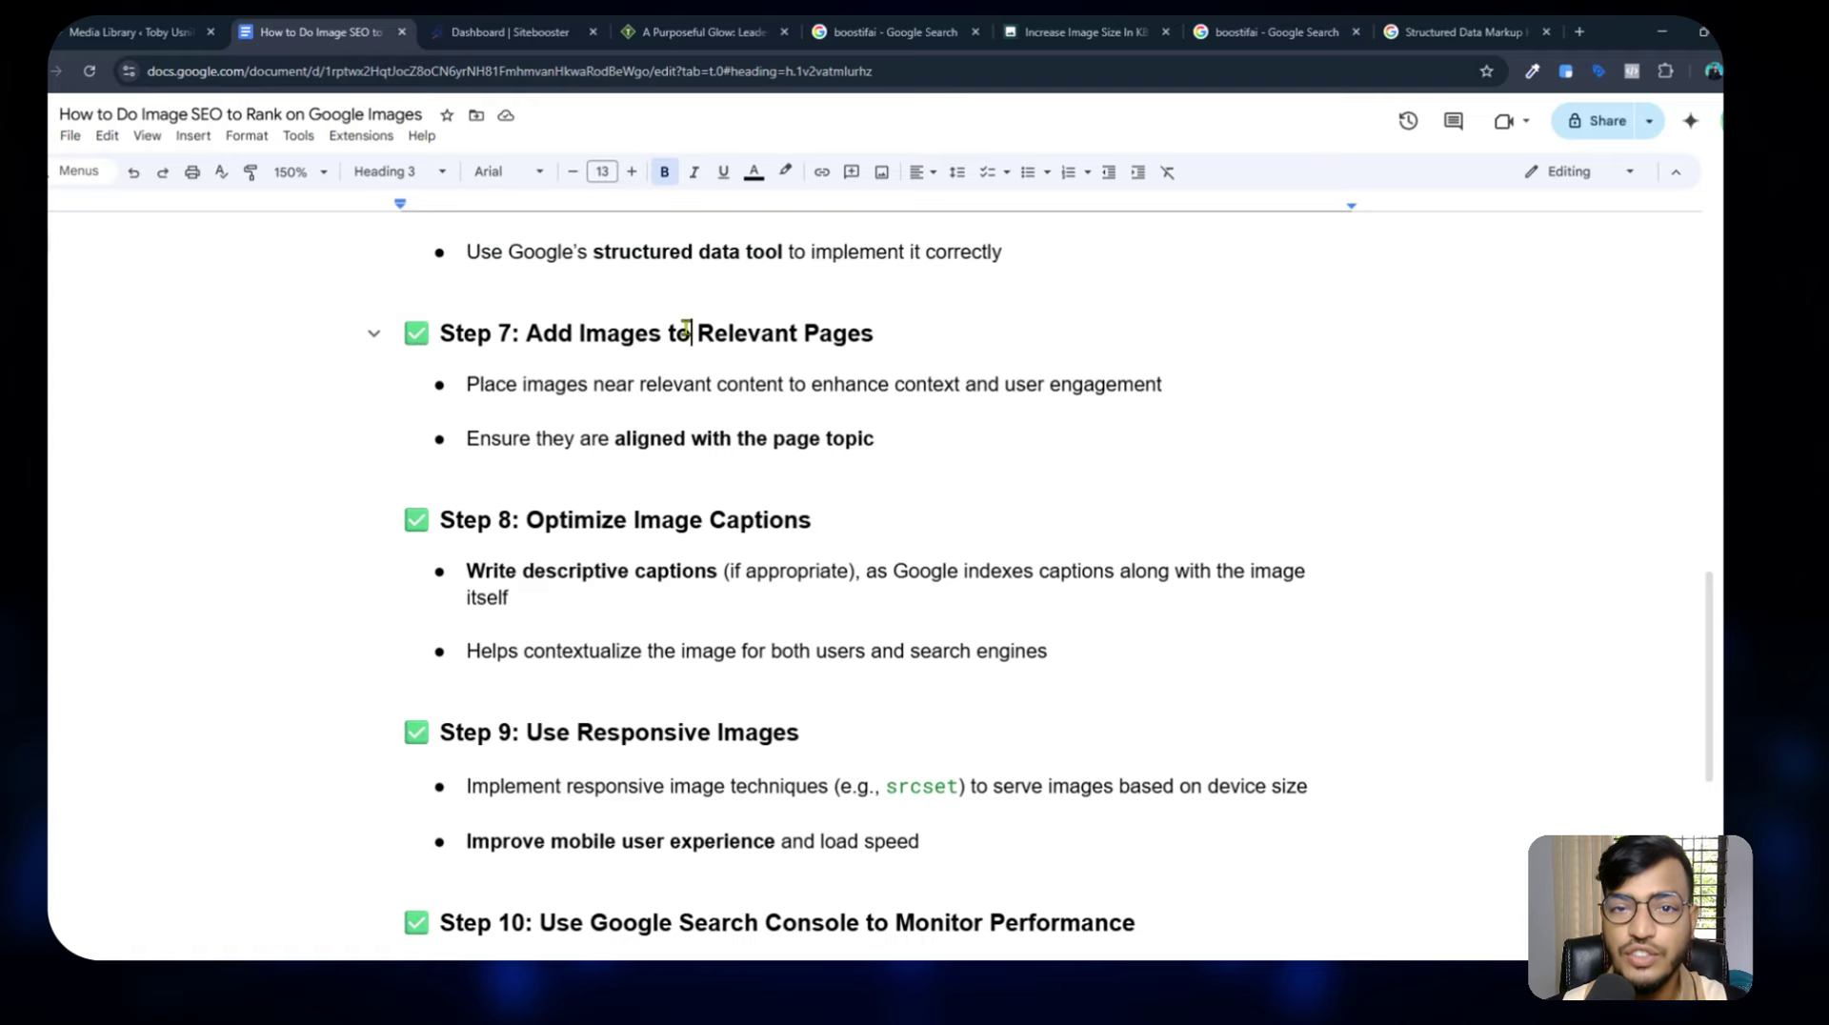
Check the image placement in the published Christmas article, and review Step 7 on adding images to relevant pages in the Google Docs guide.
left_click(705, 31)
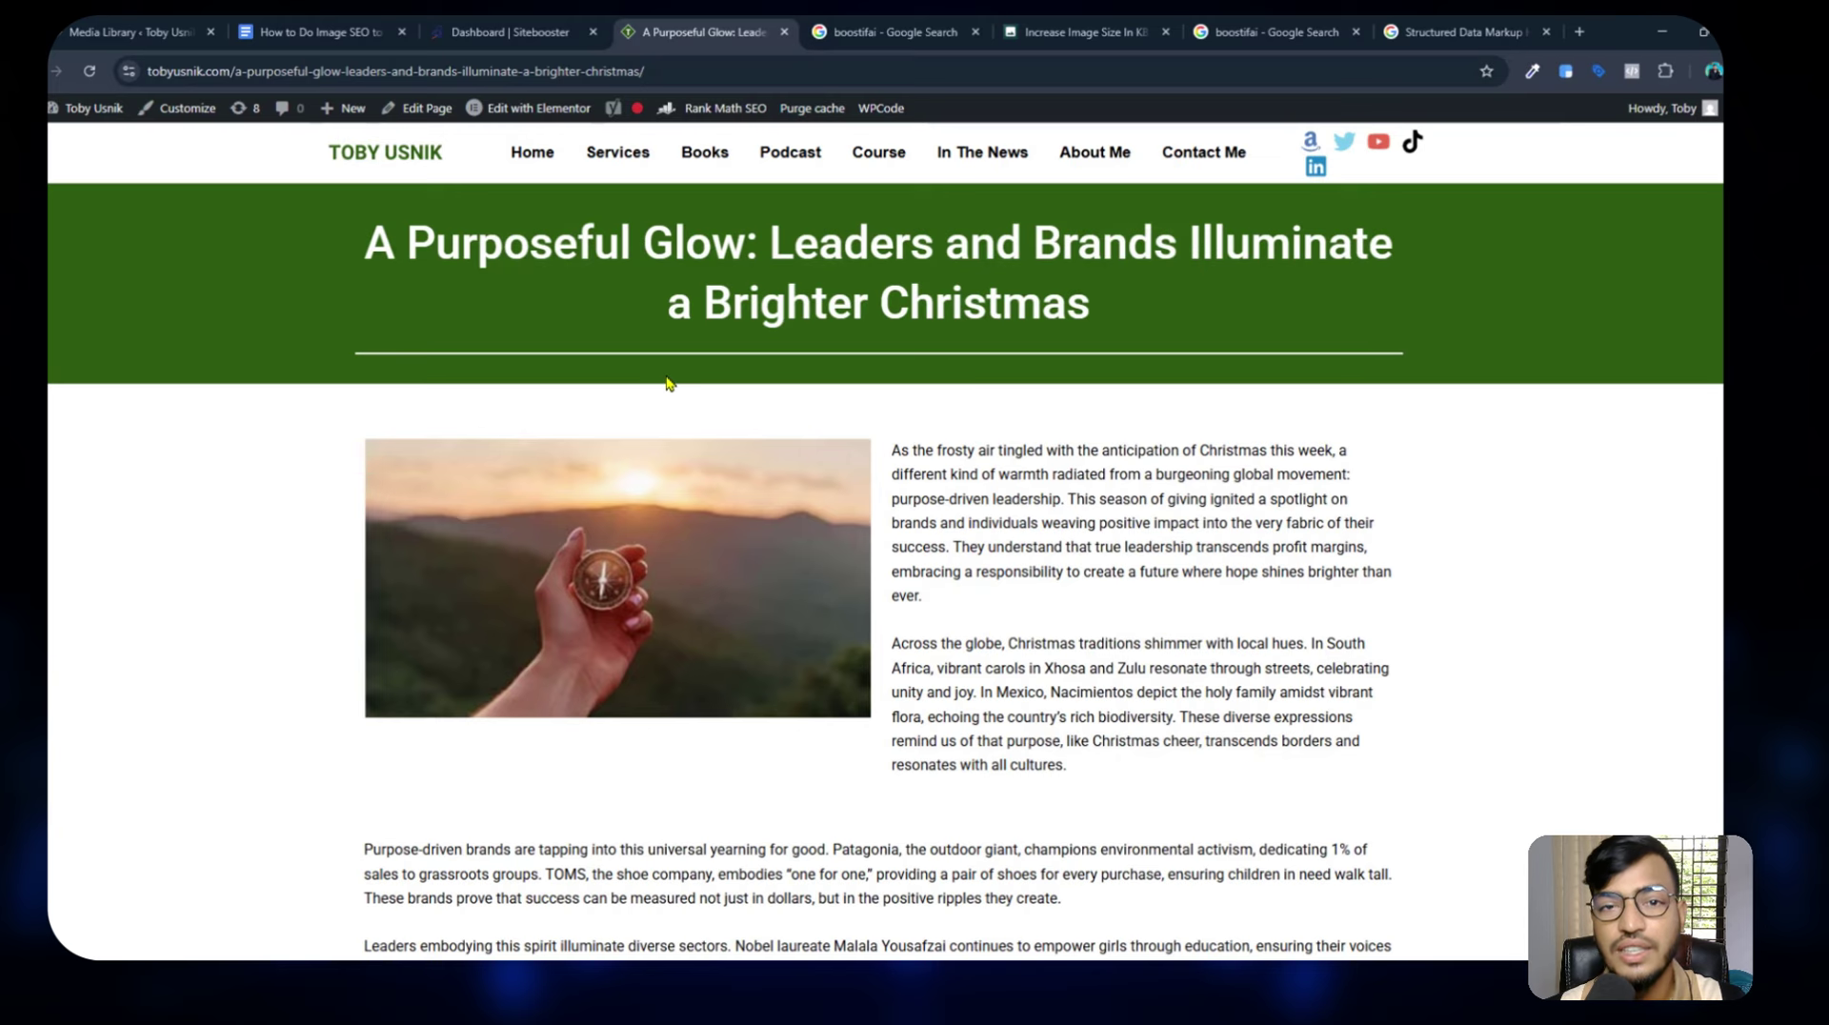
key("ctrl+2")
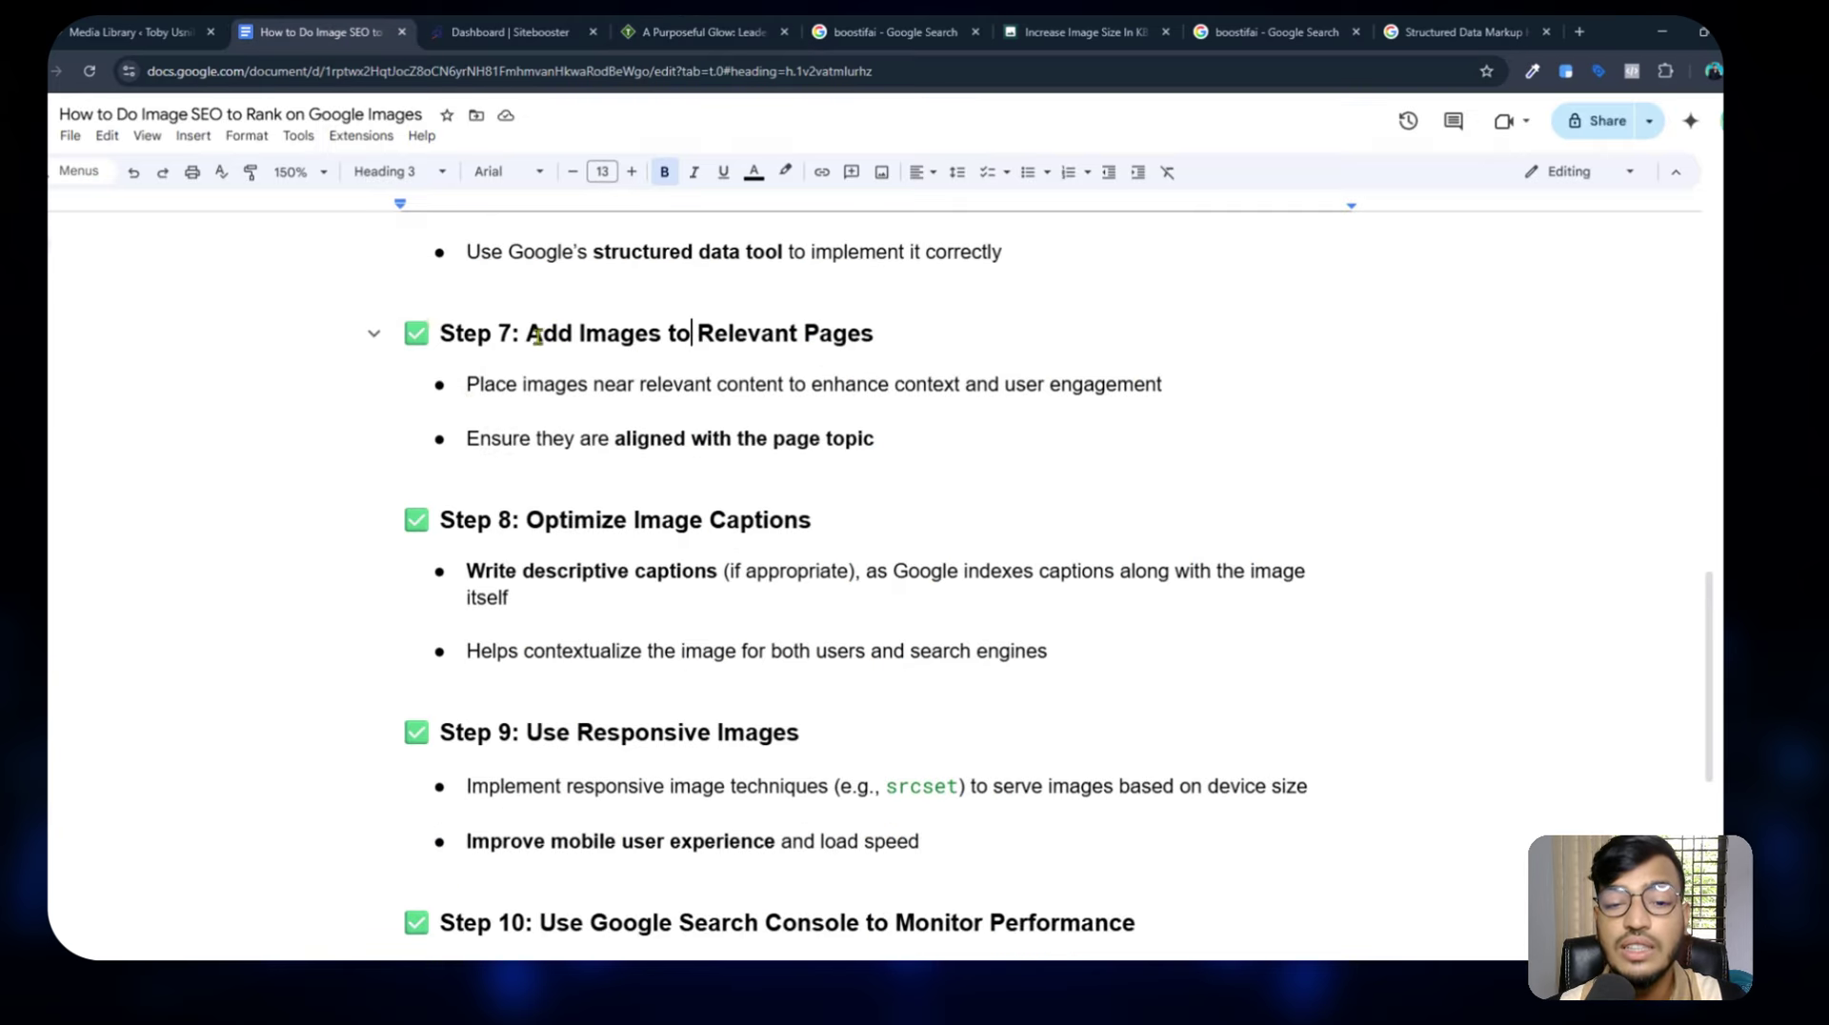
left_click_drag(526, 336, 866, 335)
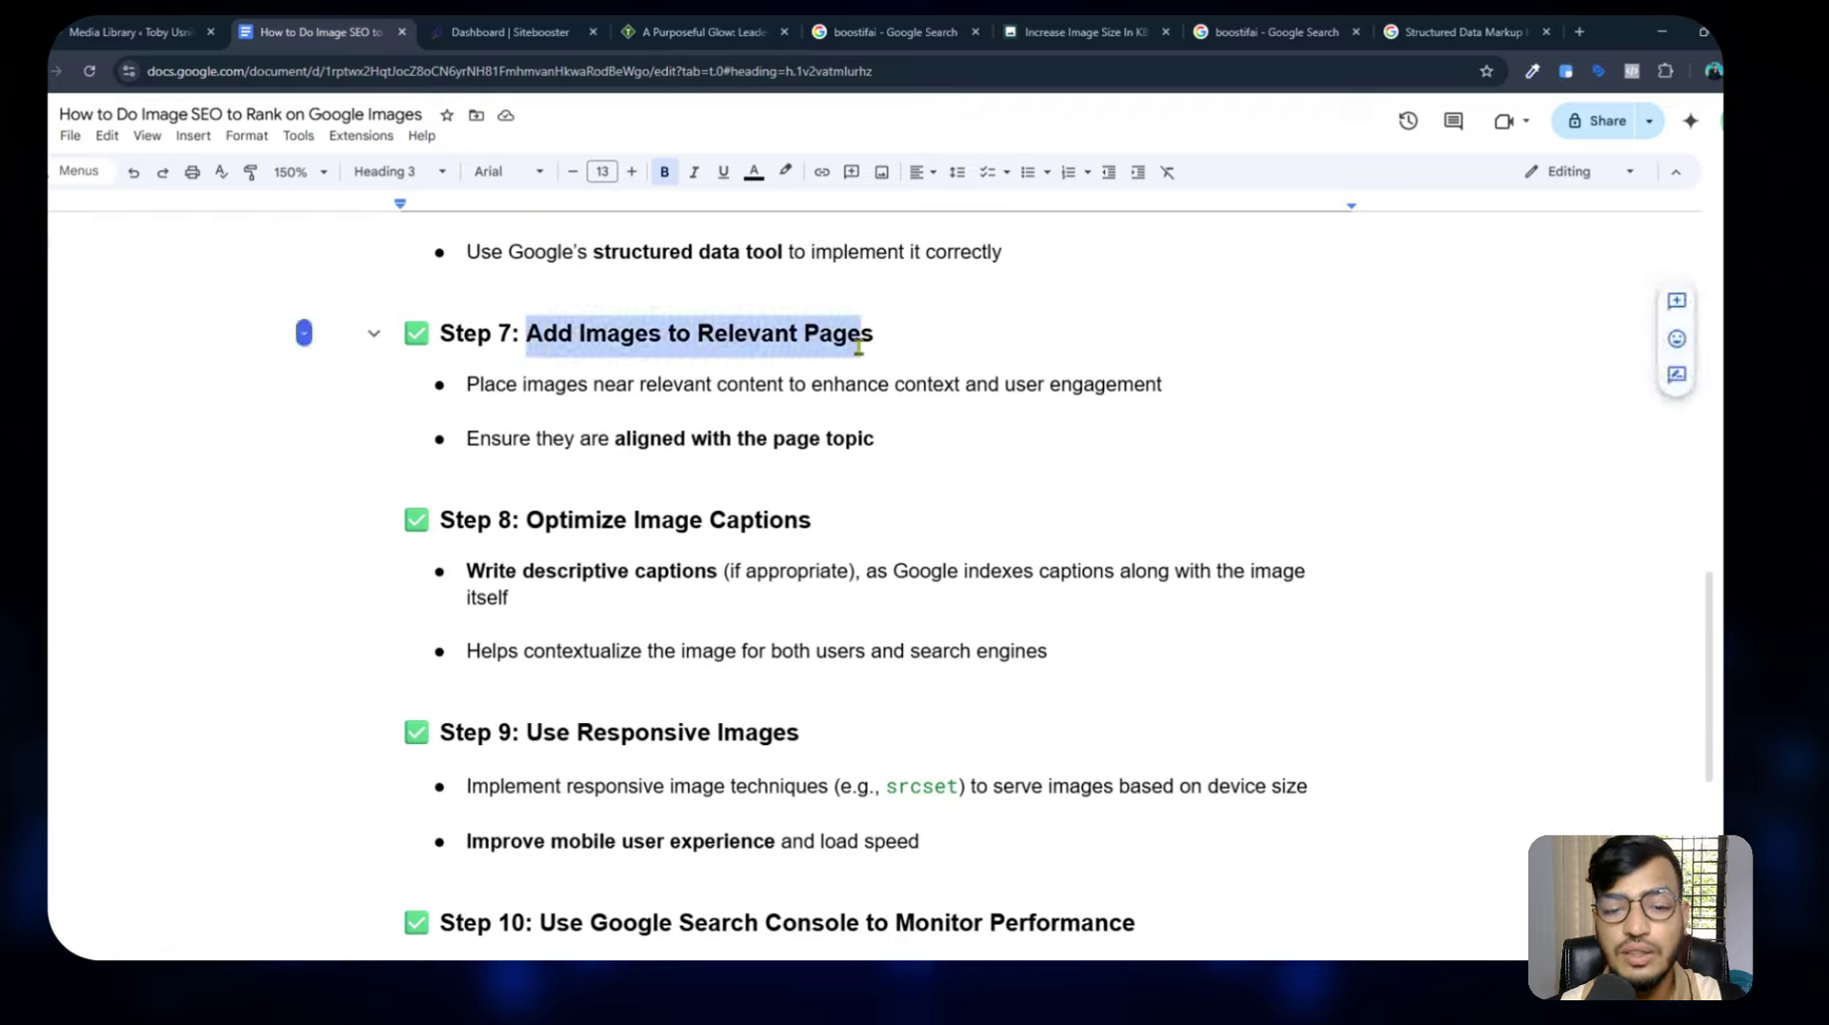
left_click(751, 420)
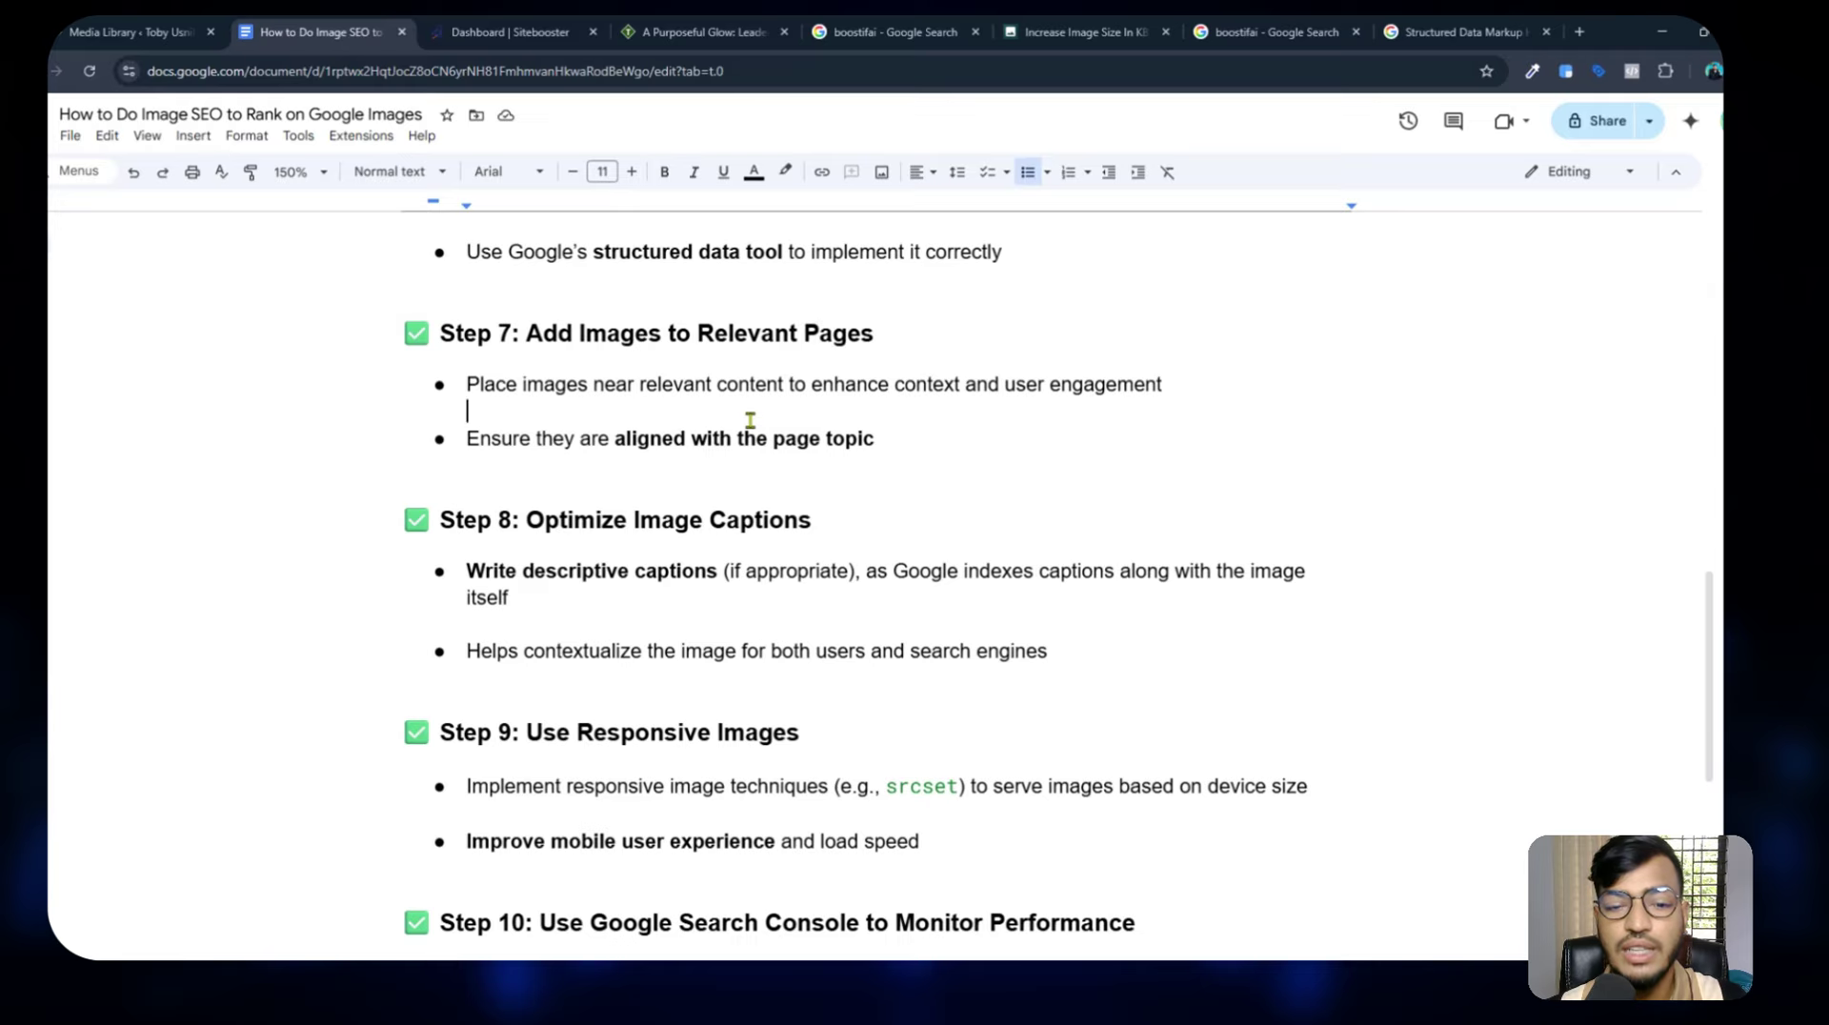
key("BackSpace")
Review the Step 8 heading "Optimize Image Captions" in the guide, and look at the image in the published article.
scroll(705, 494, "down", 3)
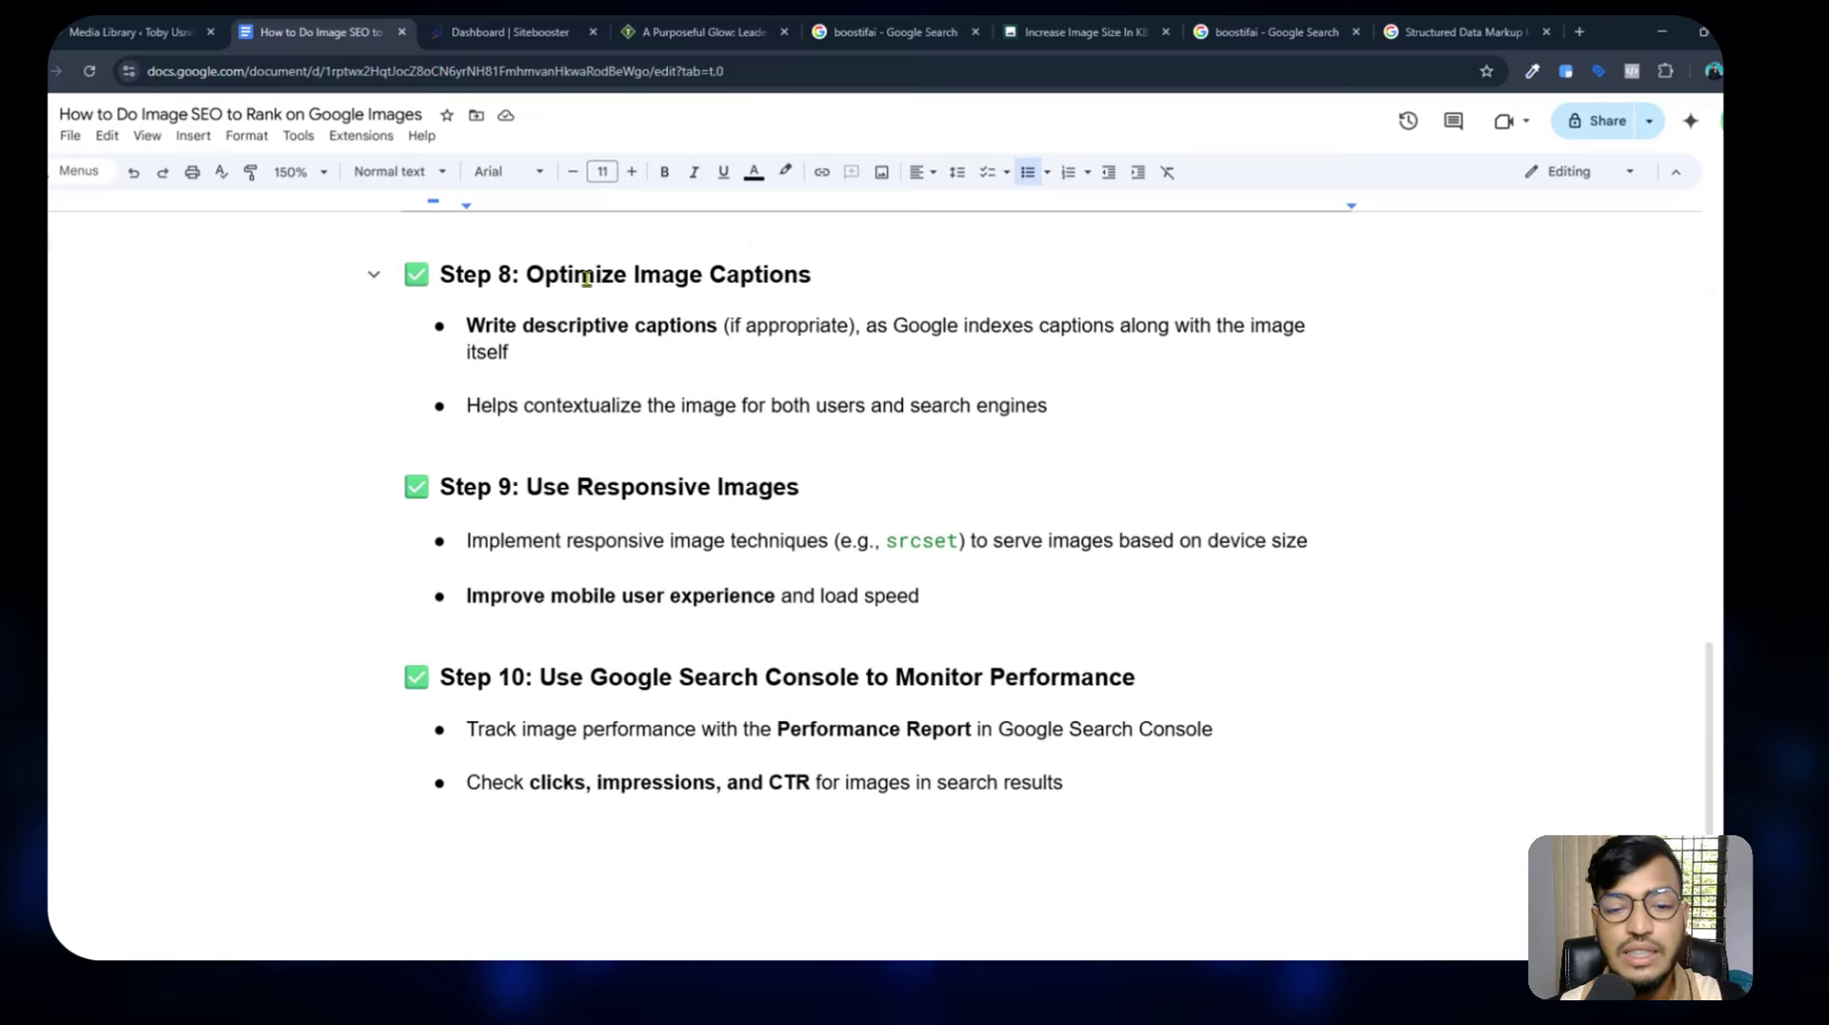
left_click_drag(594, 275, 821, 275)
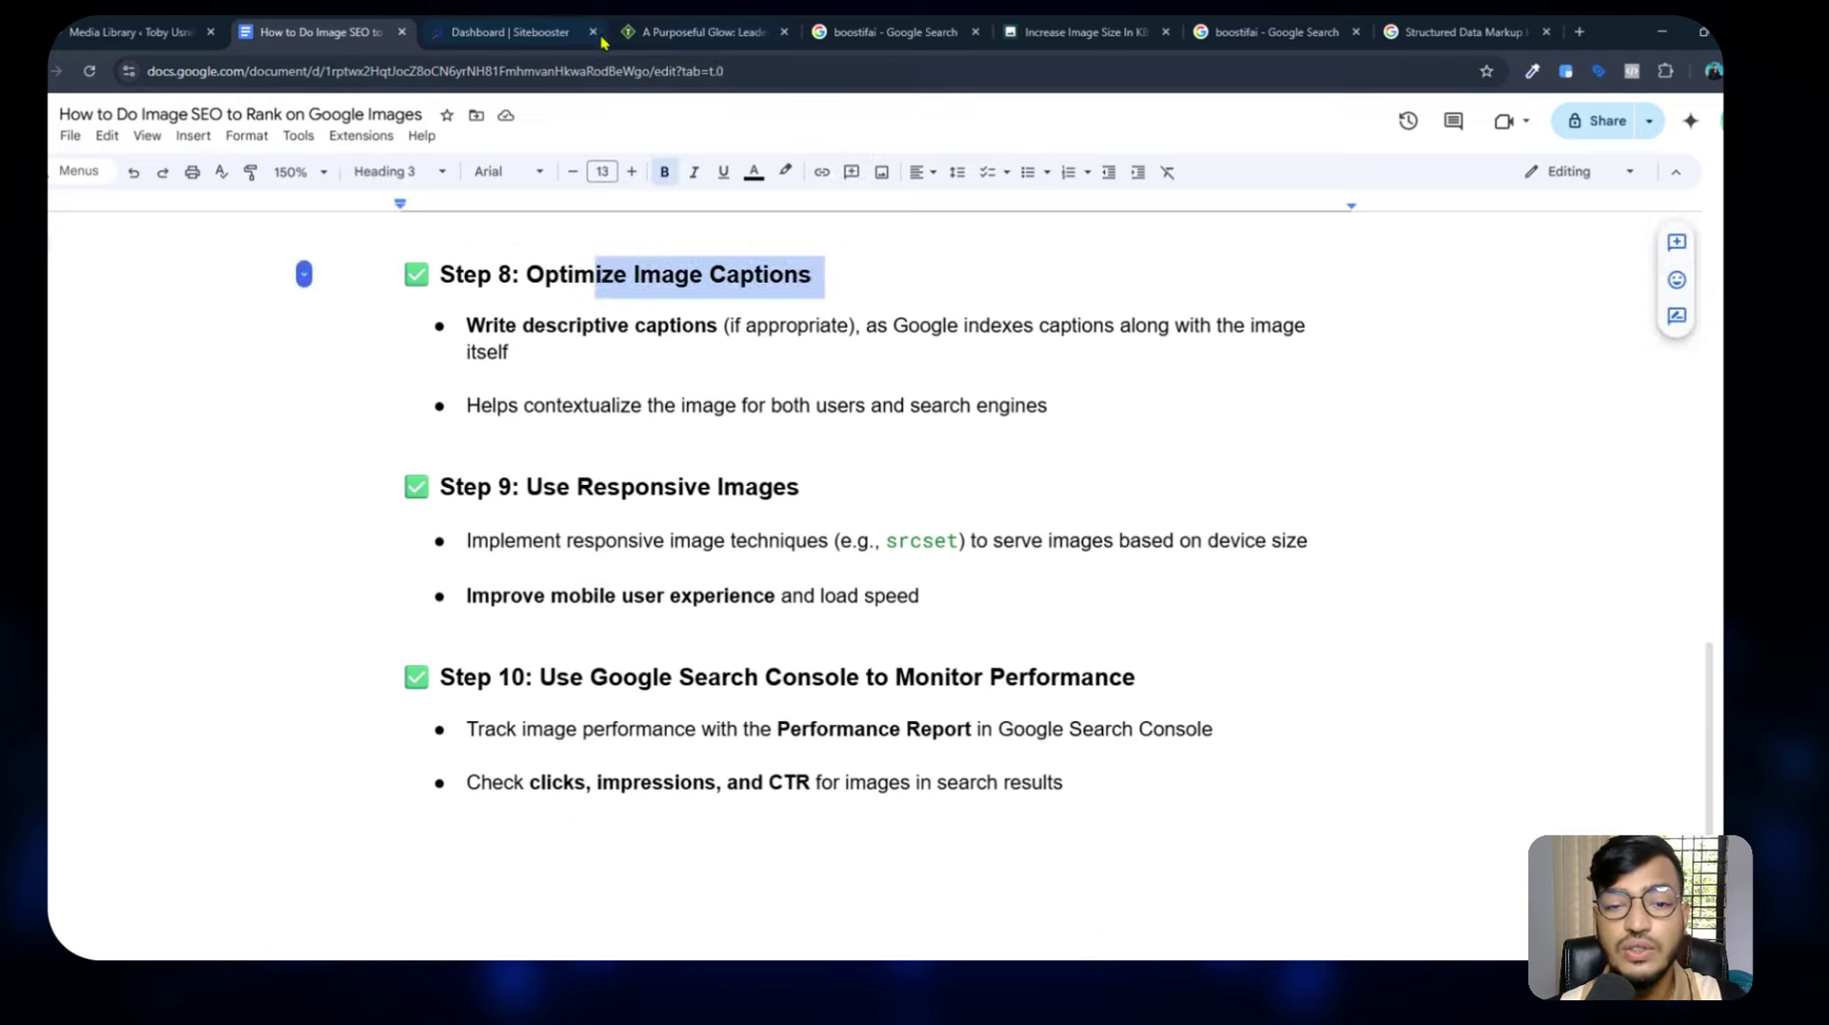
left_click(700, 38)
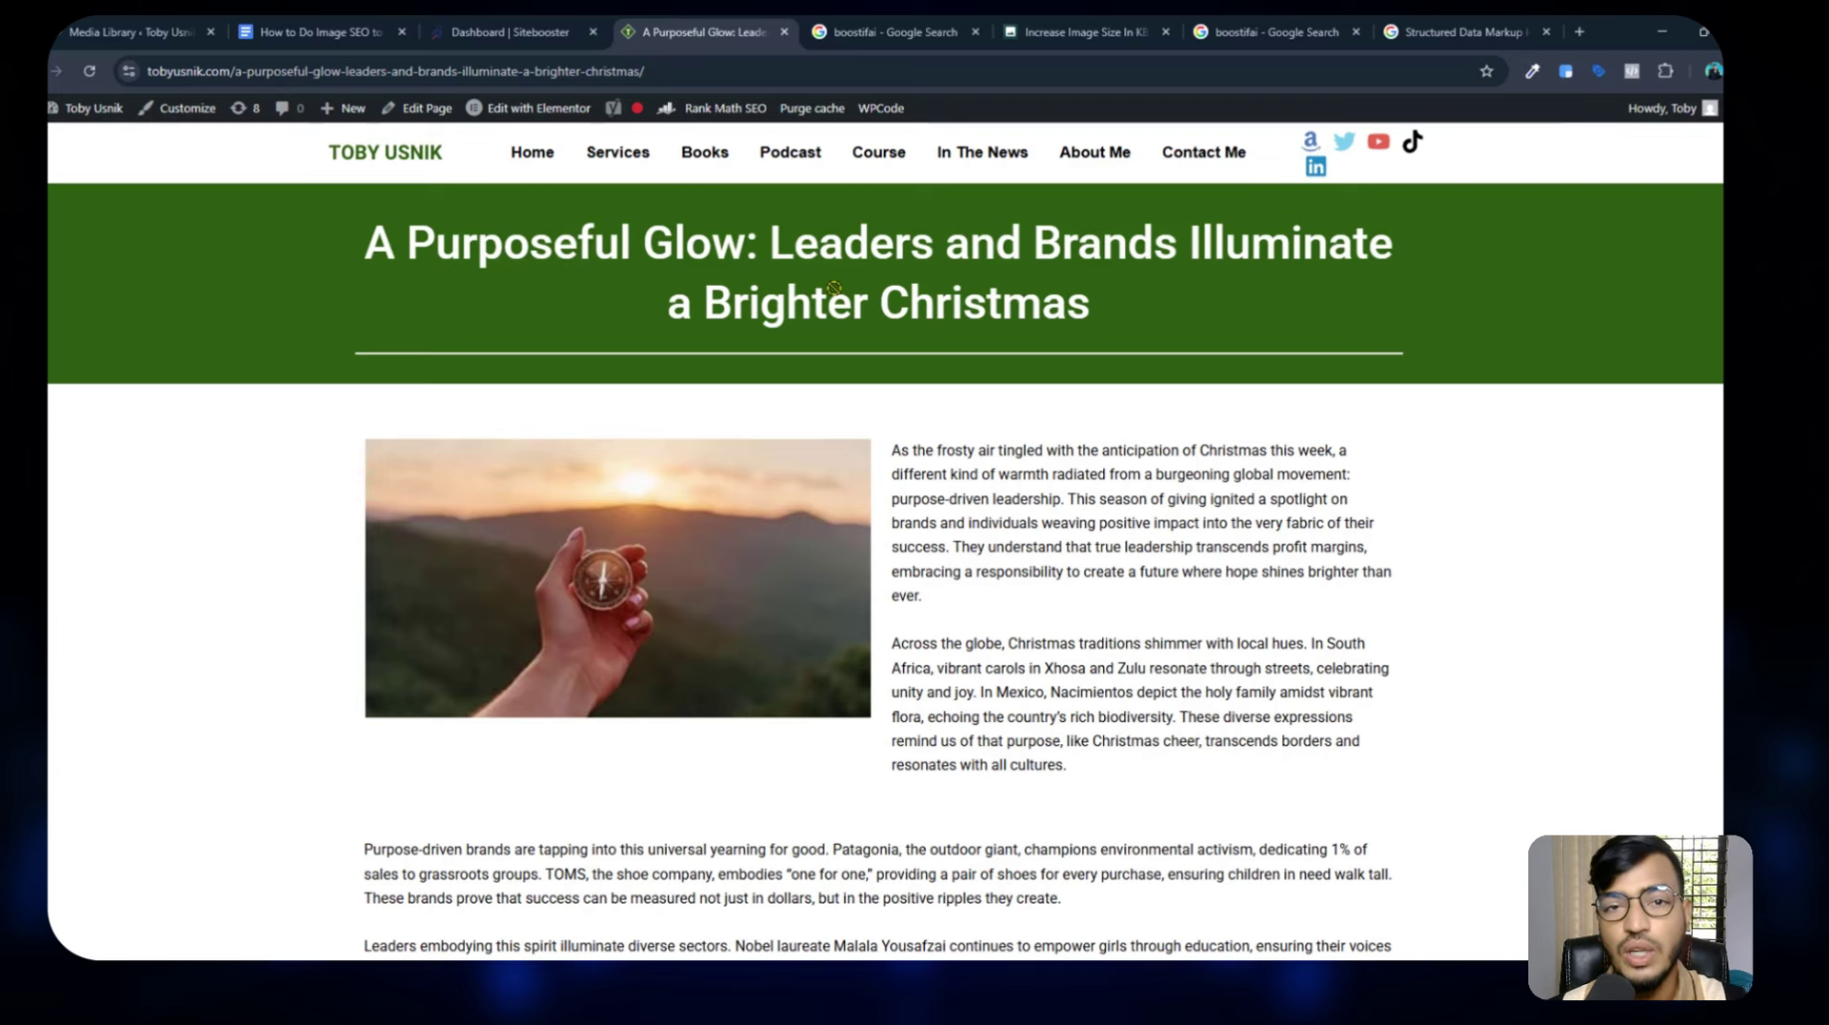
Return to the Google Docs guide and locate the heading "Step 9: Use Responsive Images".
left_click(377, 37)
scroll(674, 491, "down", 3)
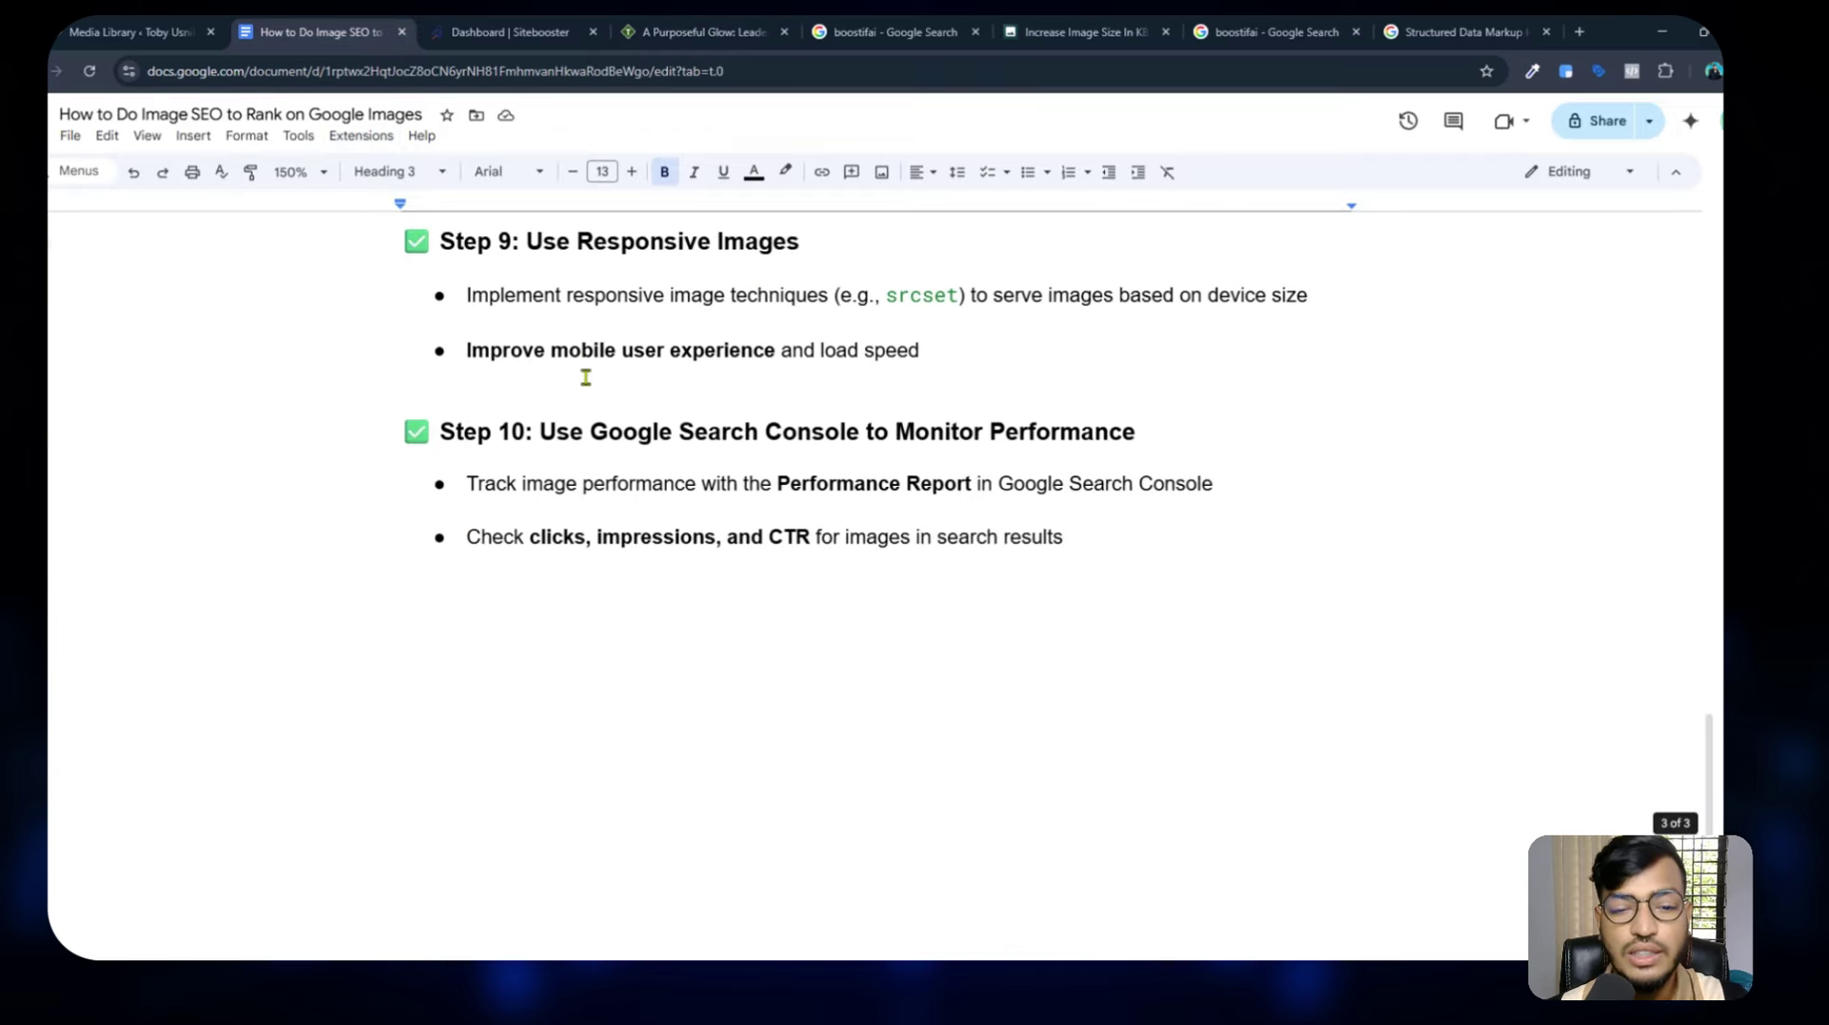
scroll(620, 477, "up", 3)
left_click(612, 487)
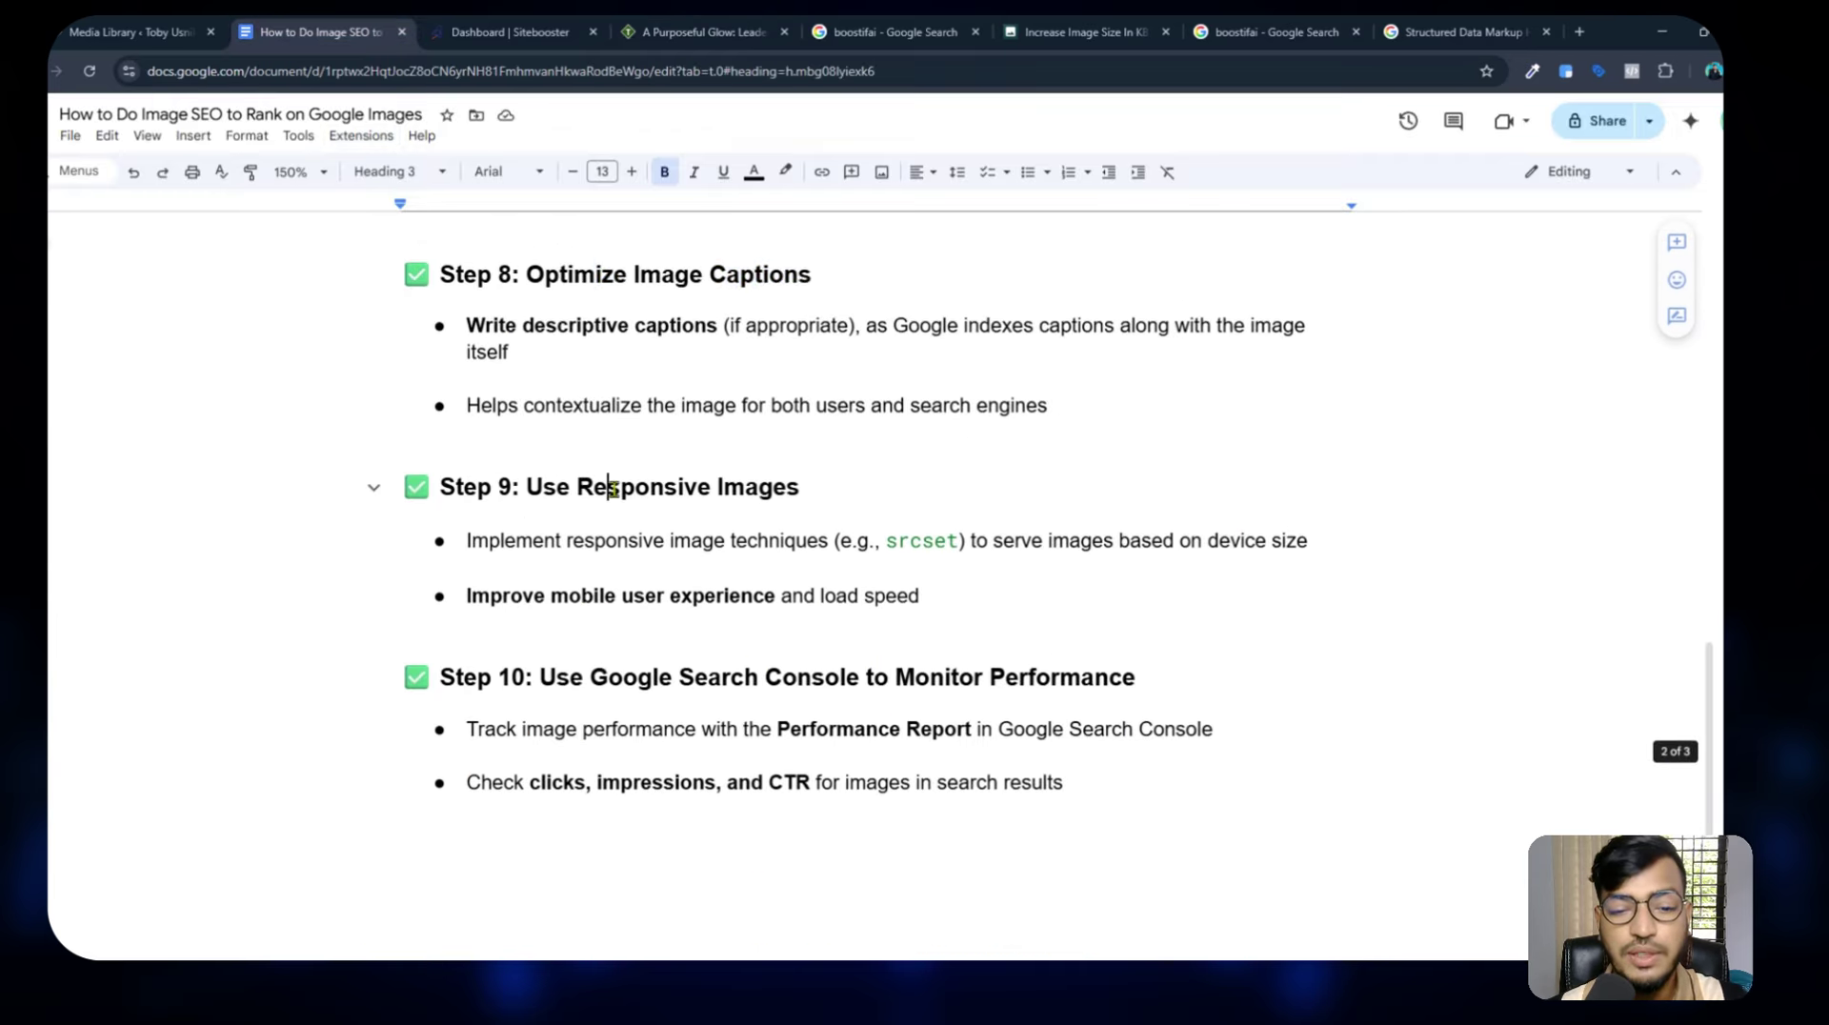
Inspect the published article with the browser's developer tools and examine its image and text in the responsive mobile preview.
left_click(673, 26)
right_click(1440, 540)
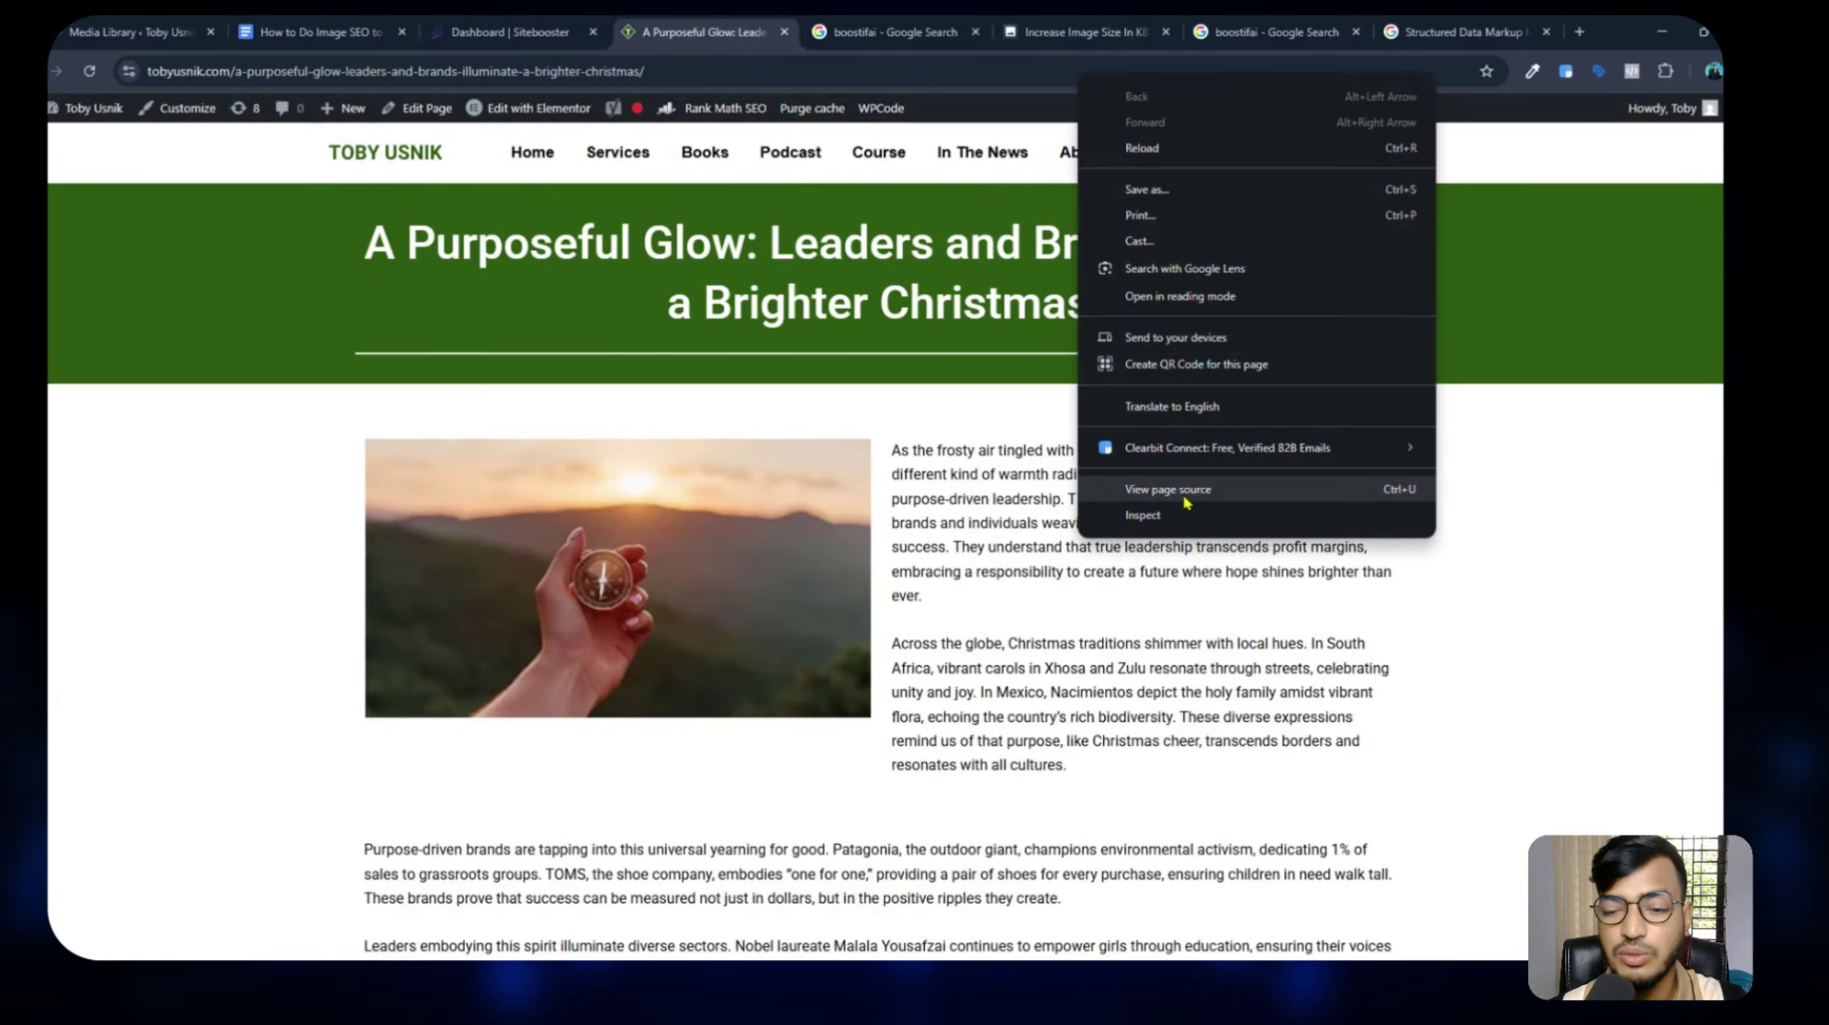
left_click(1174, 516)
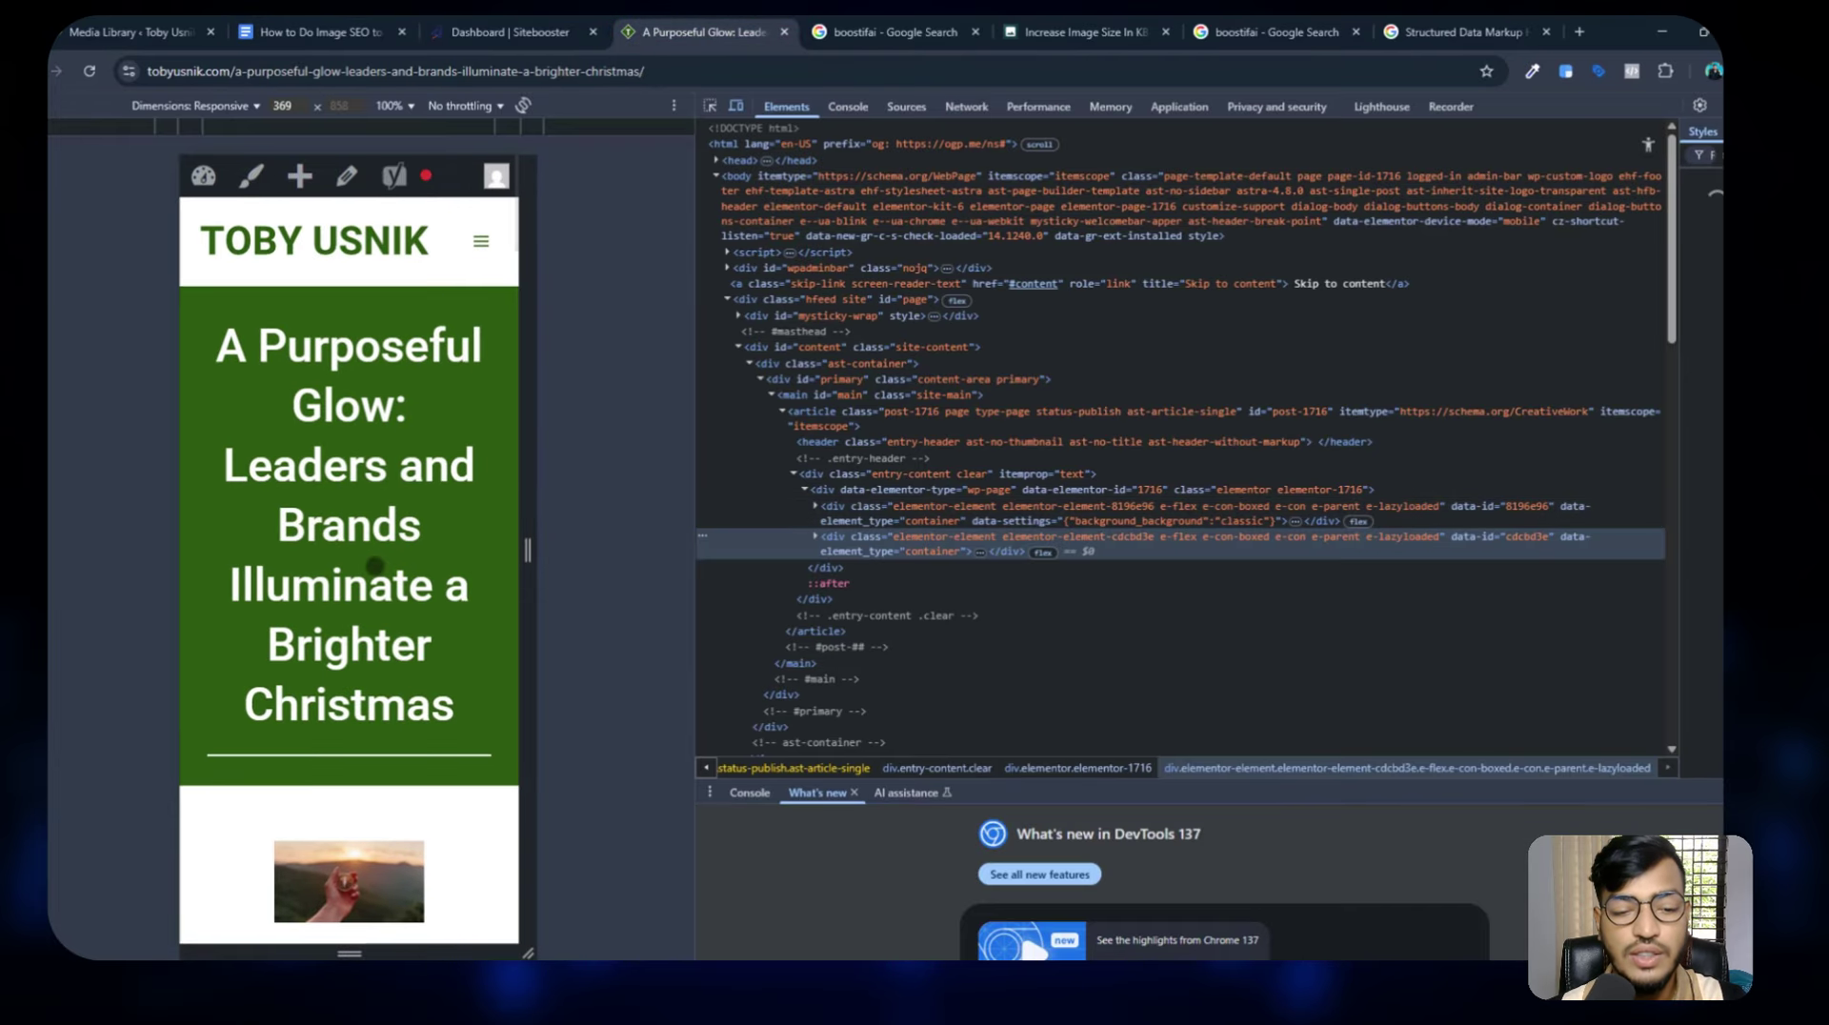
scroll(375, 566, "down", 3)
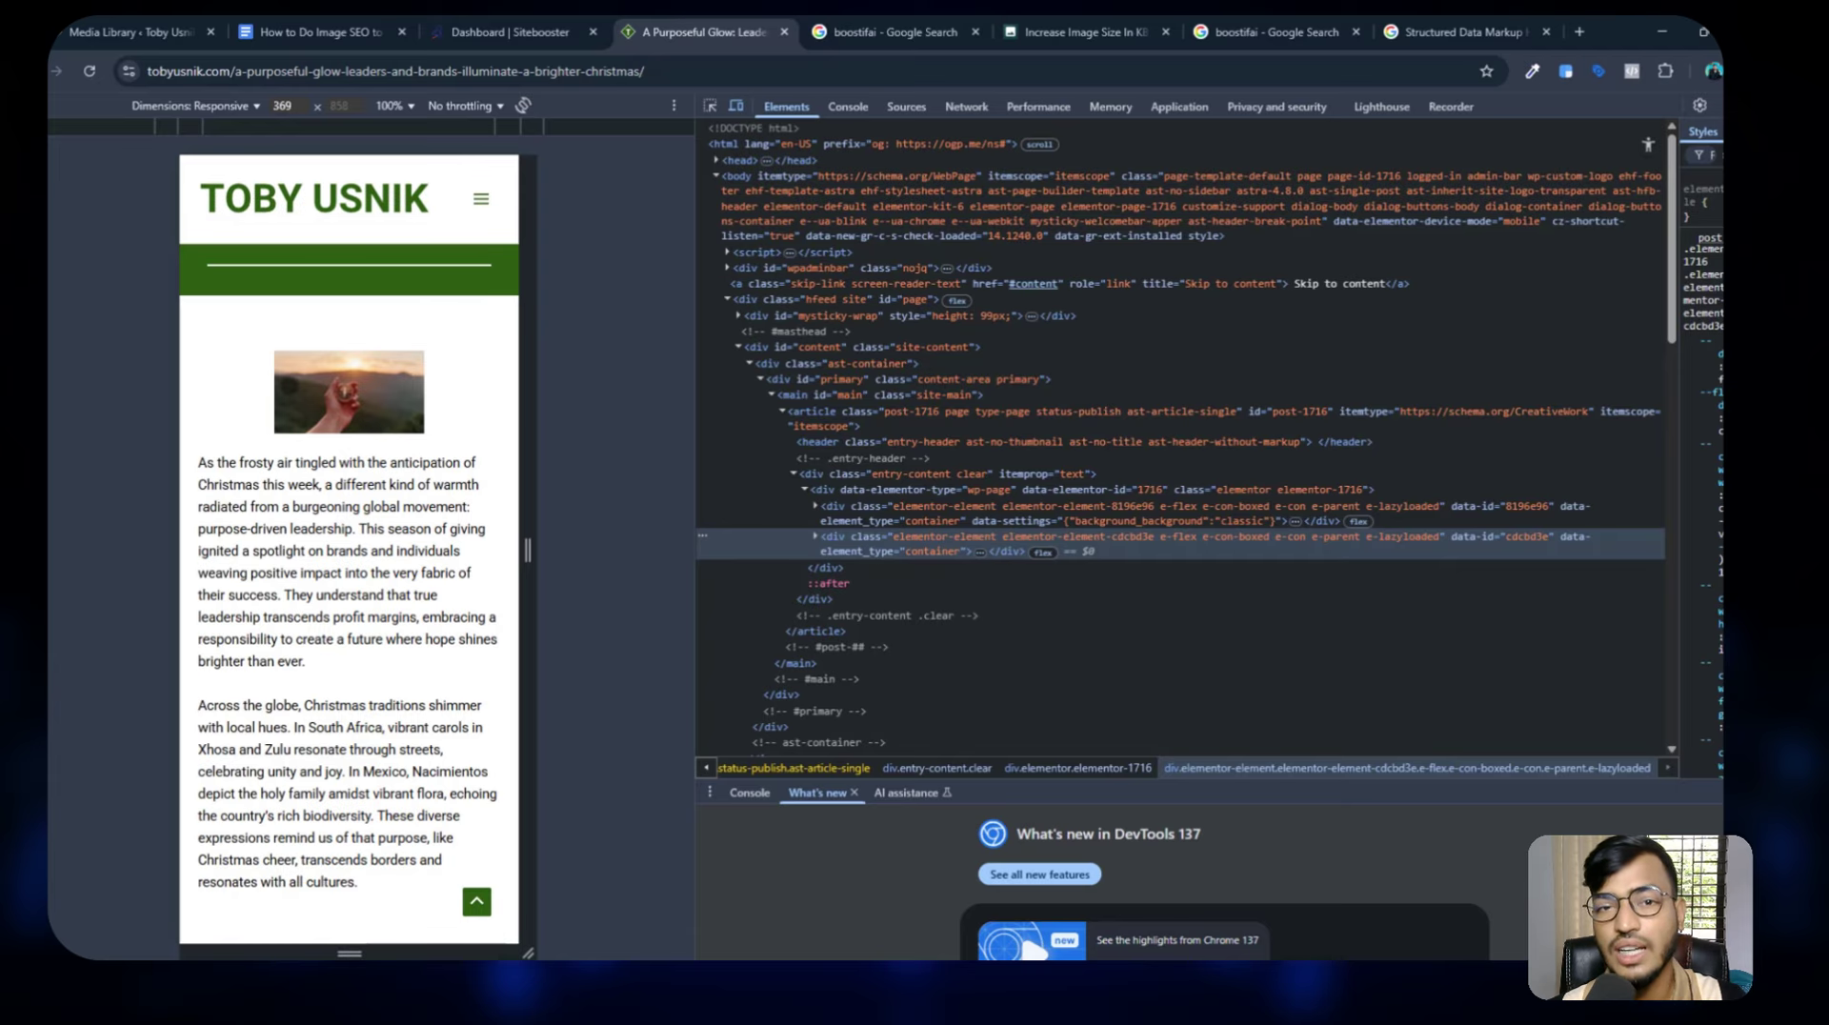
Return to the guide and review Step 9's points on responsive image techniques, mobile user experience and load speed.
left_click(370, 31)
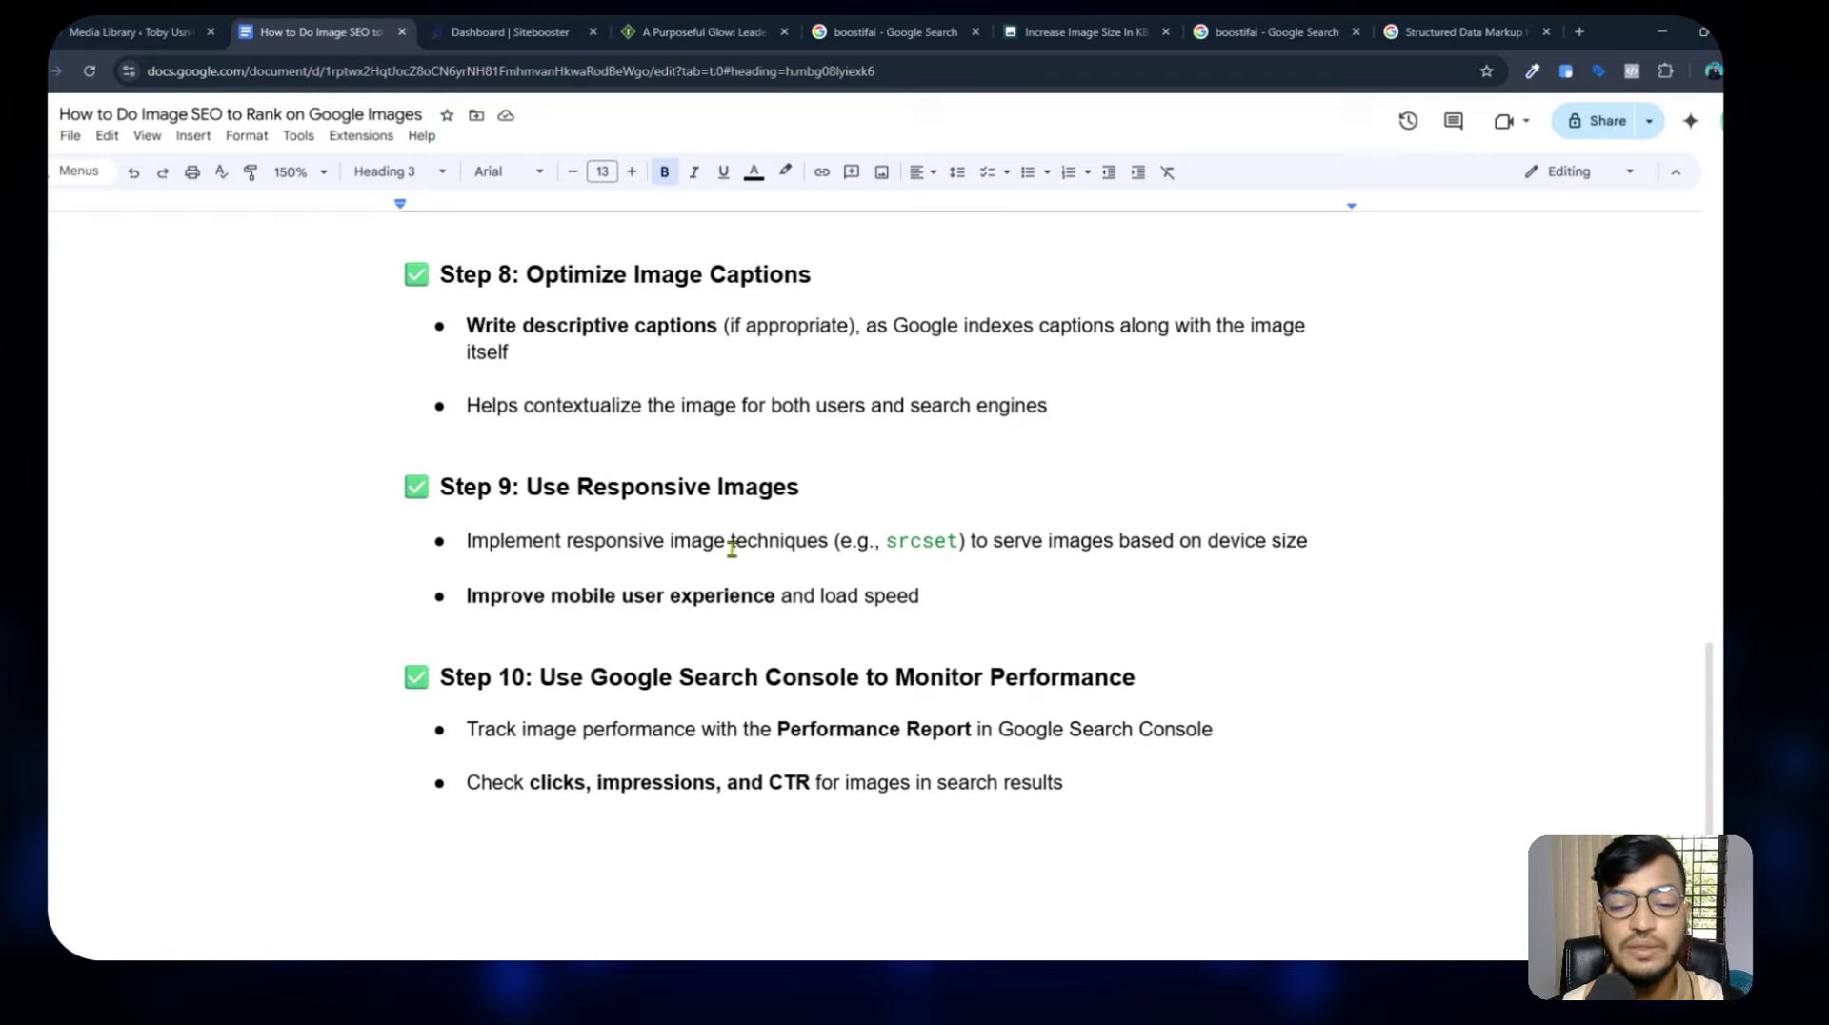
left_click_drag(531, 543, 793, 544)
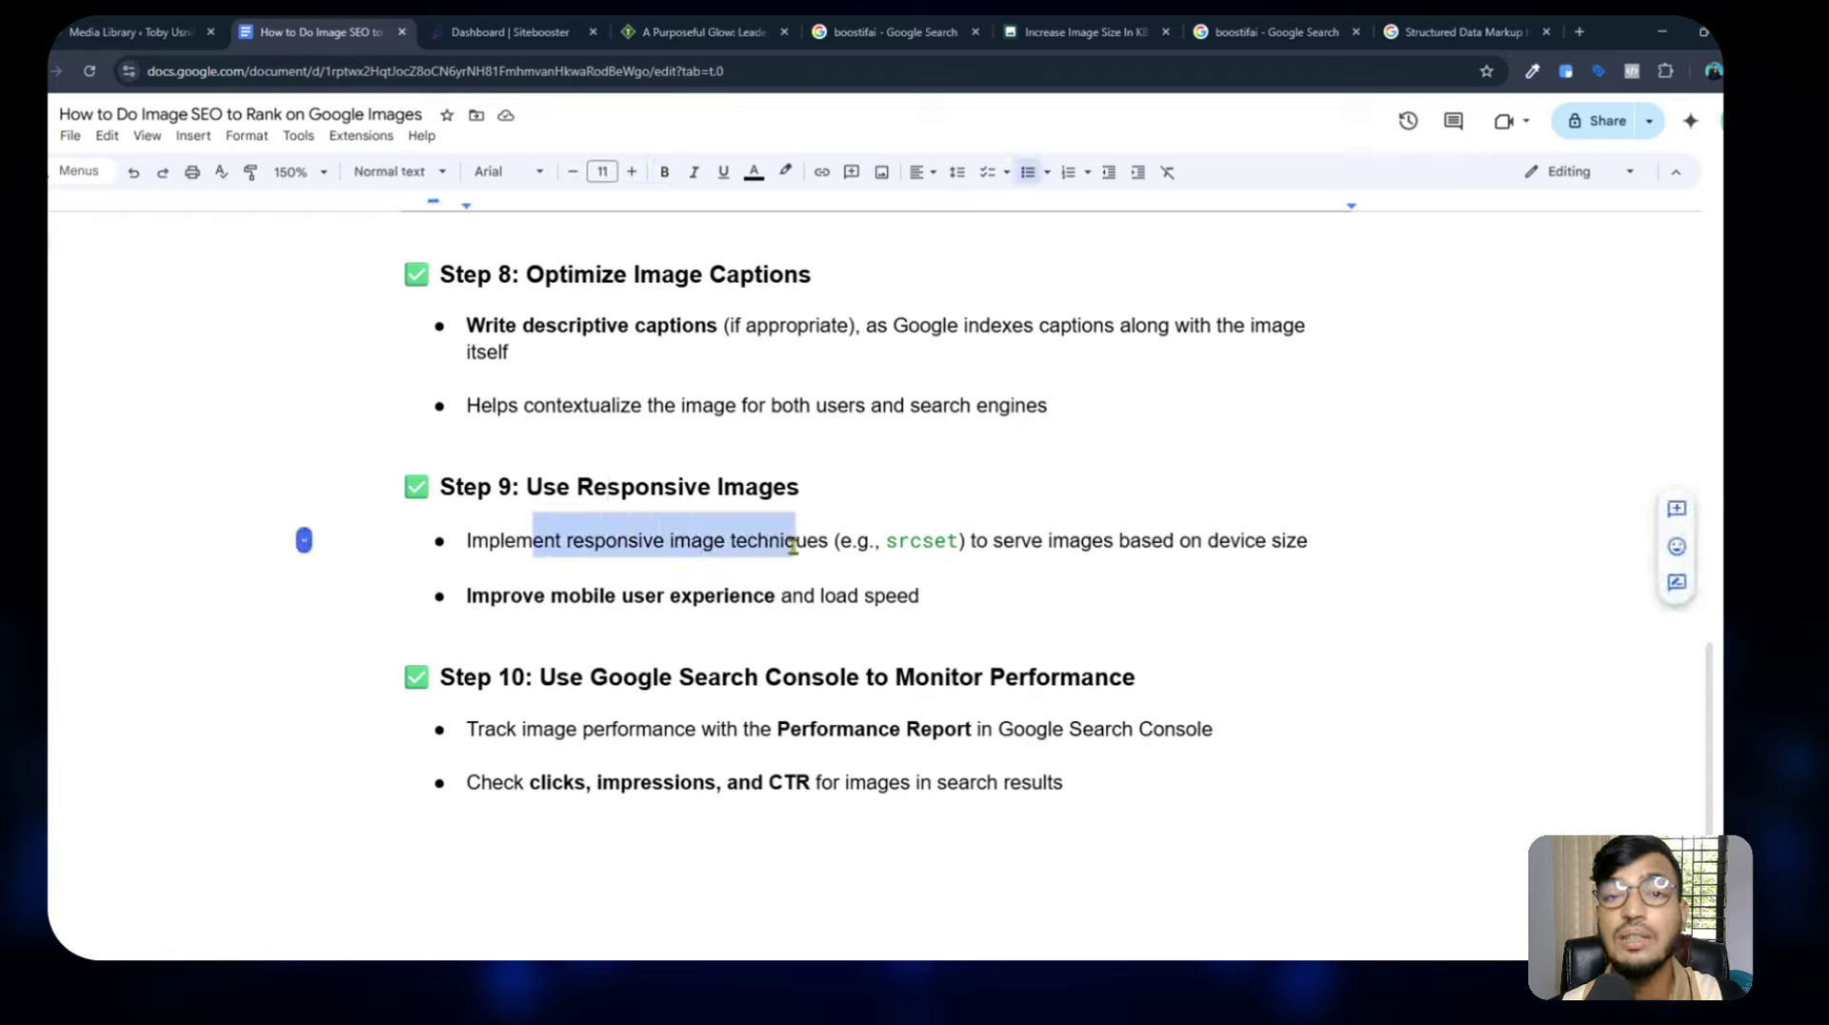
left_click(796, 543)
left_click_drag(464, 593, 865, 597)
left_click(968, 603)
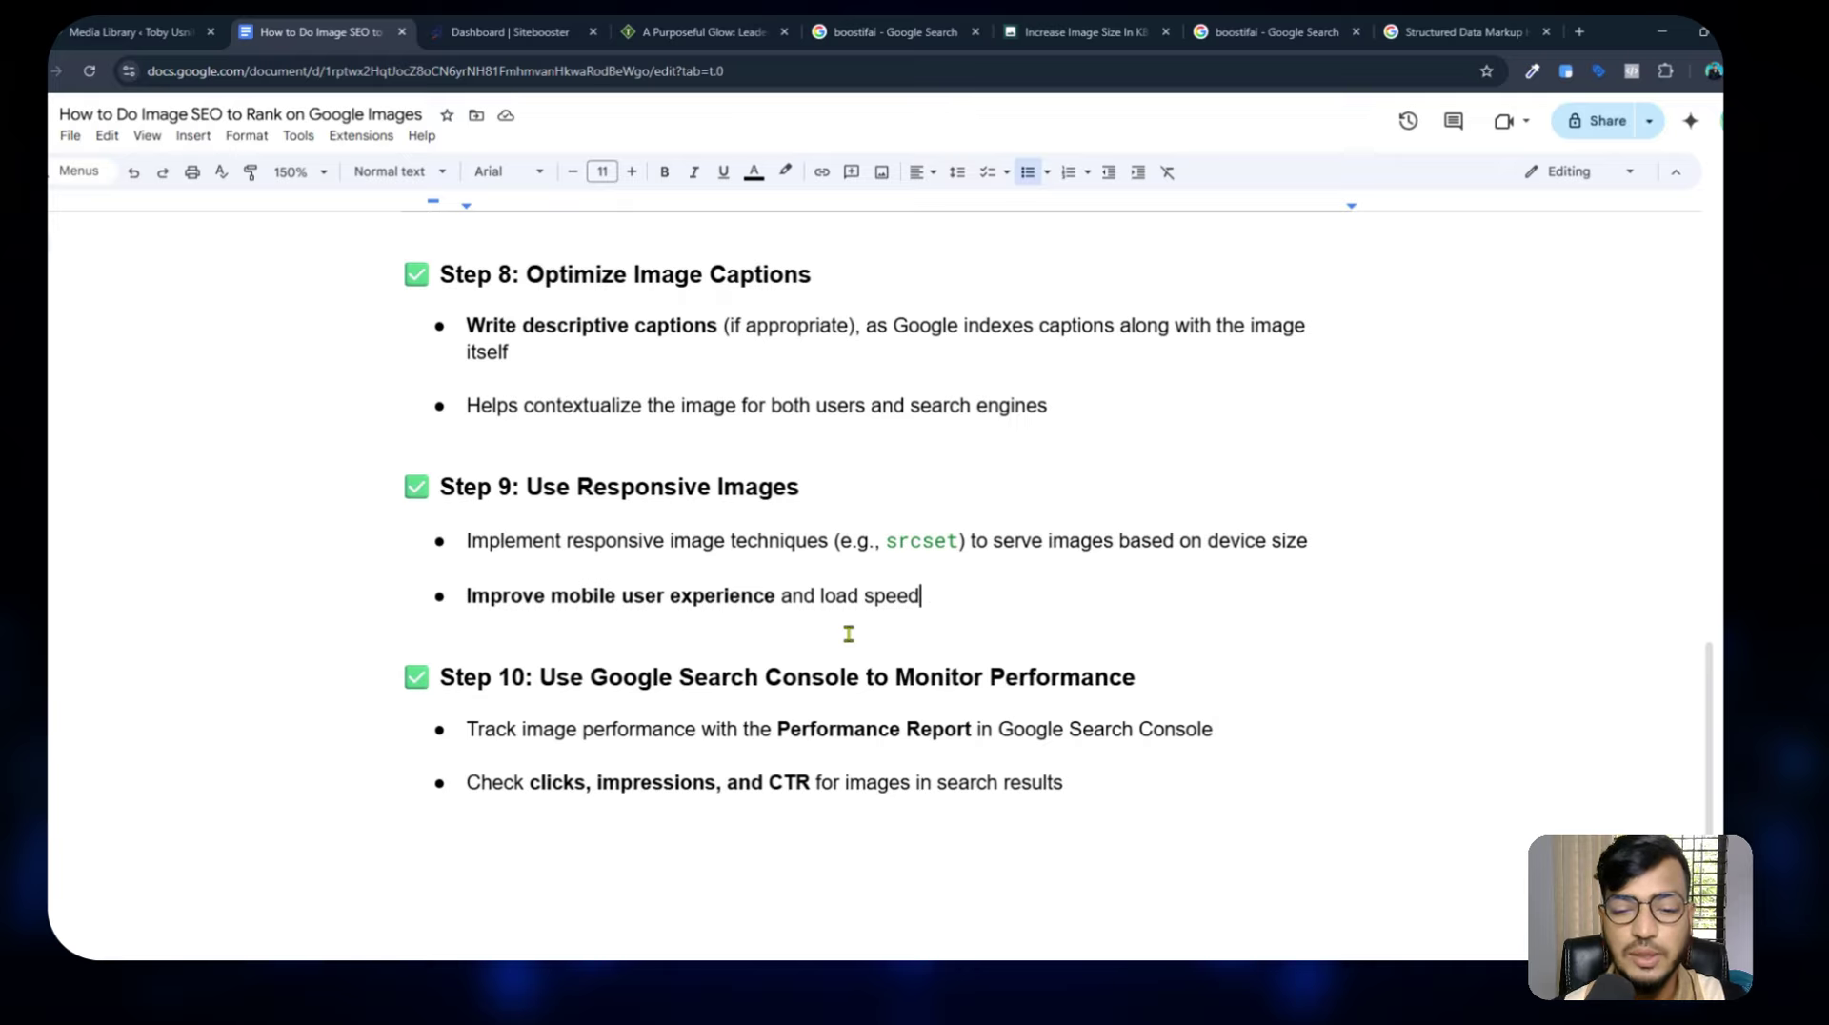
Review the heading "Step 10: Use Google Search Console to Monitor Performance" in the guide.
scroll(848, 633, "down", 3)
left_click(562, 435)
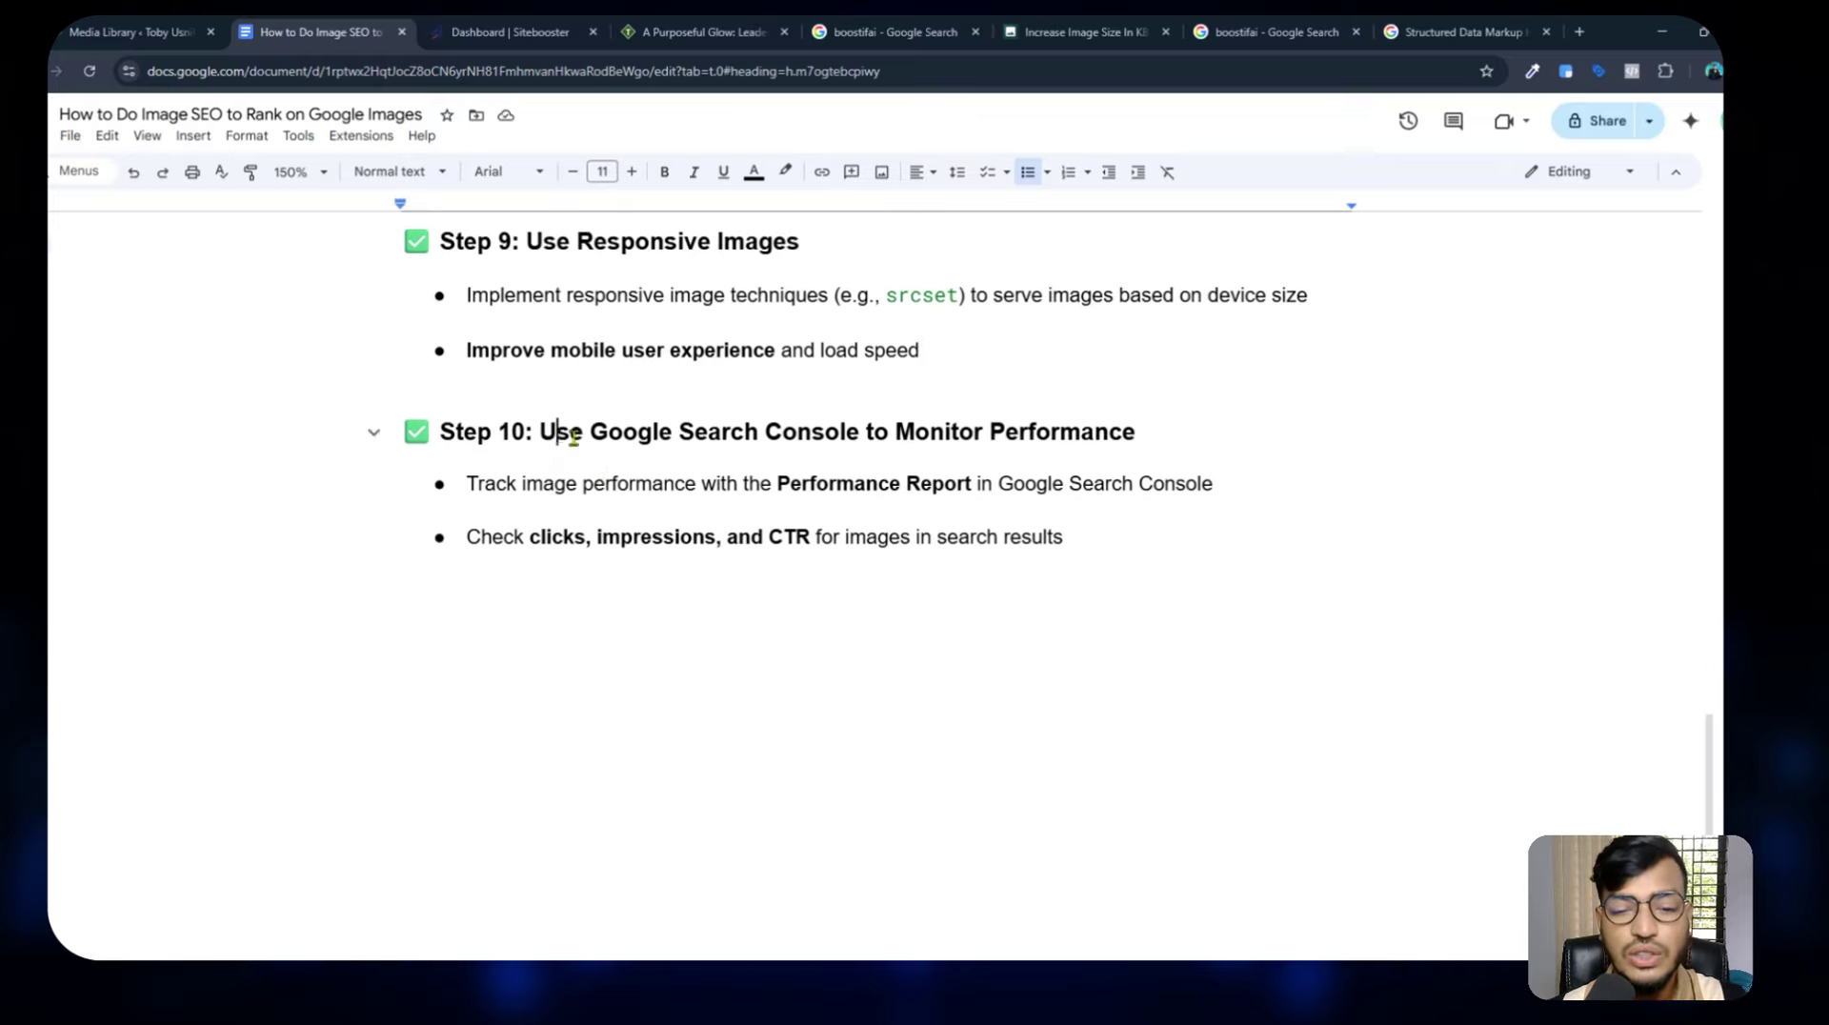
left_click_drag(571, 435, 839, 431)
left_click(884, 414)
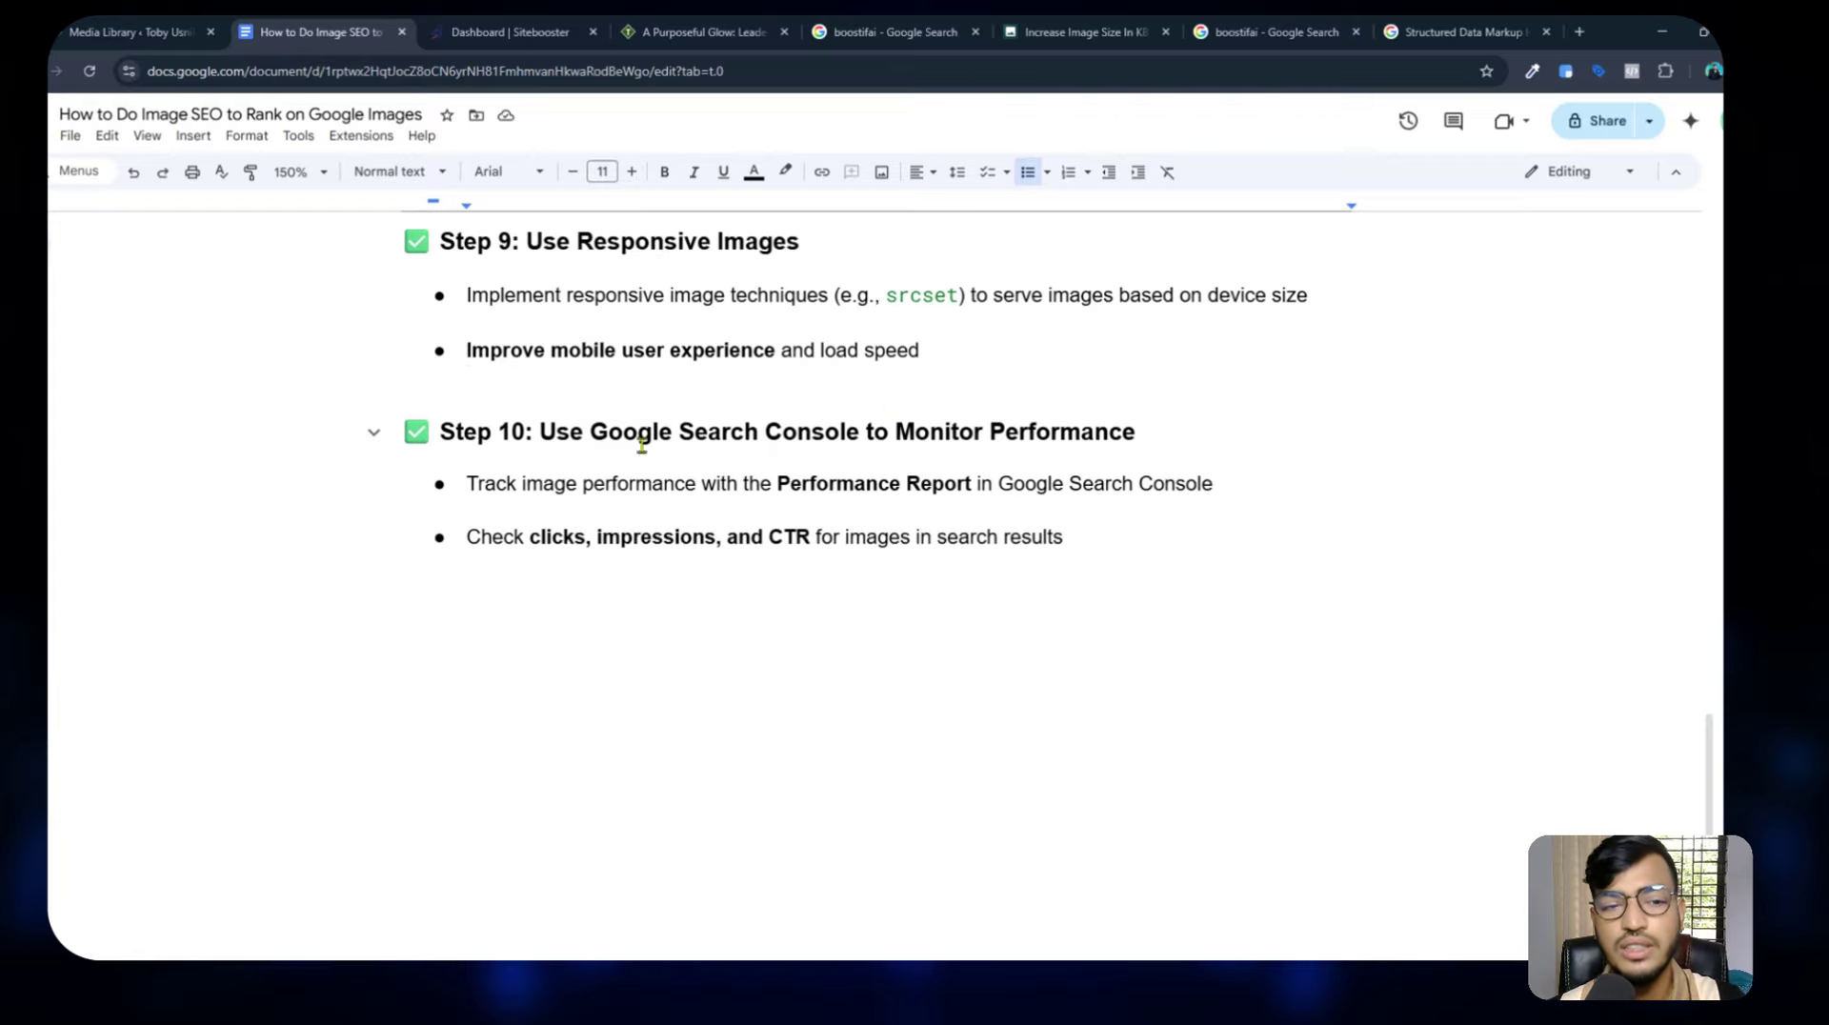
Switch to the Boostifai dashboard and examine its Analytics, Top Ranking Pages and A.I Recommendations sections.
left_click(514, 31)
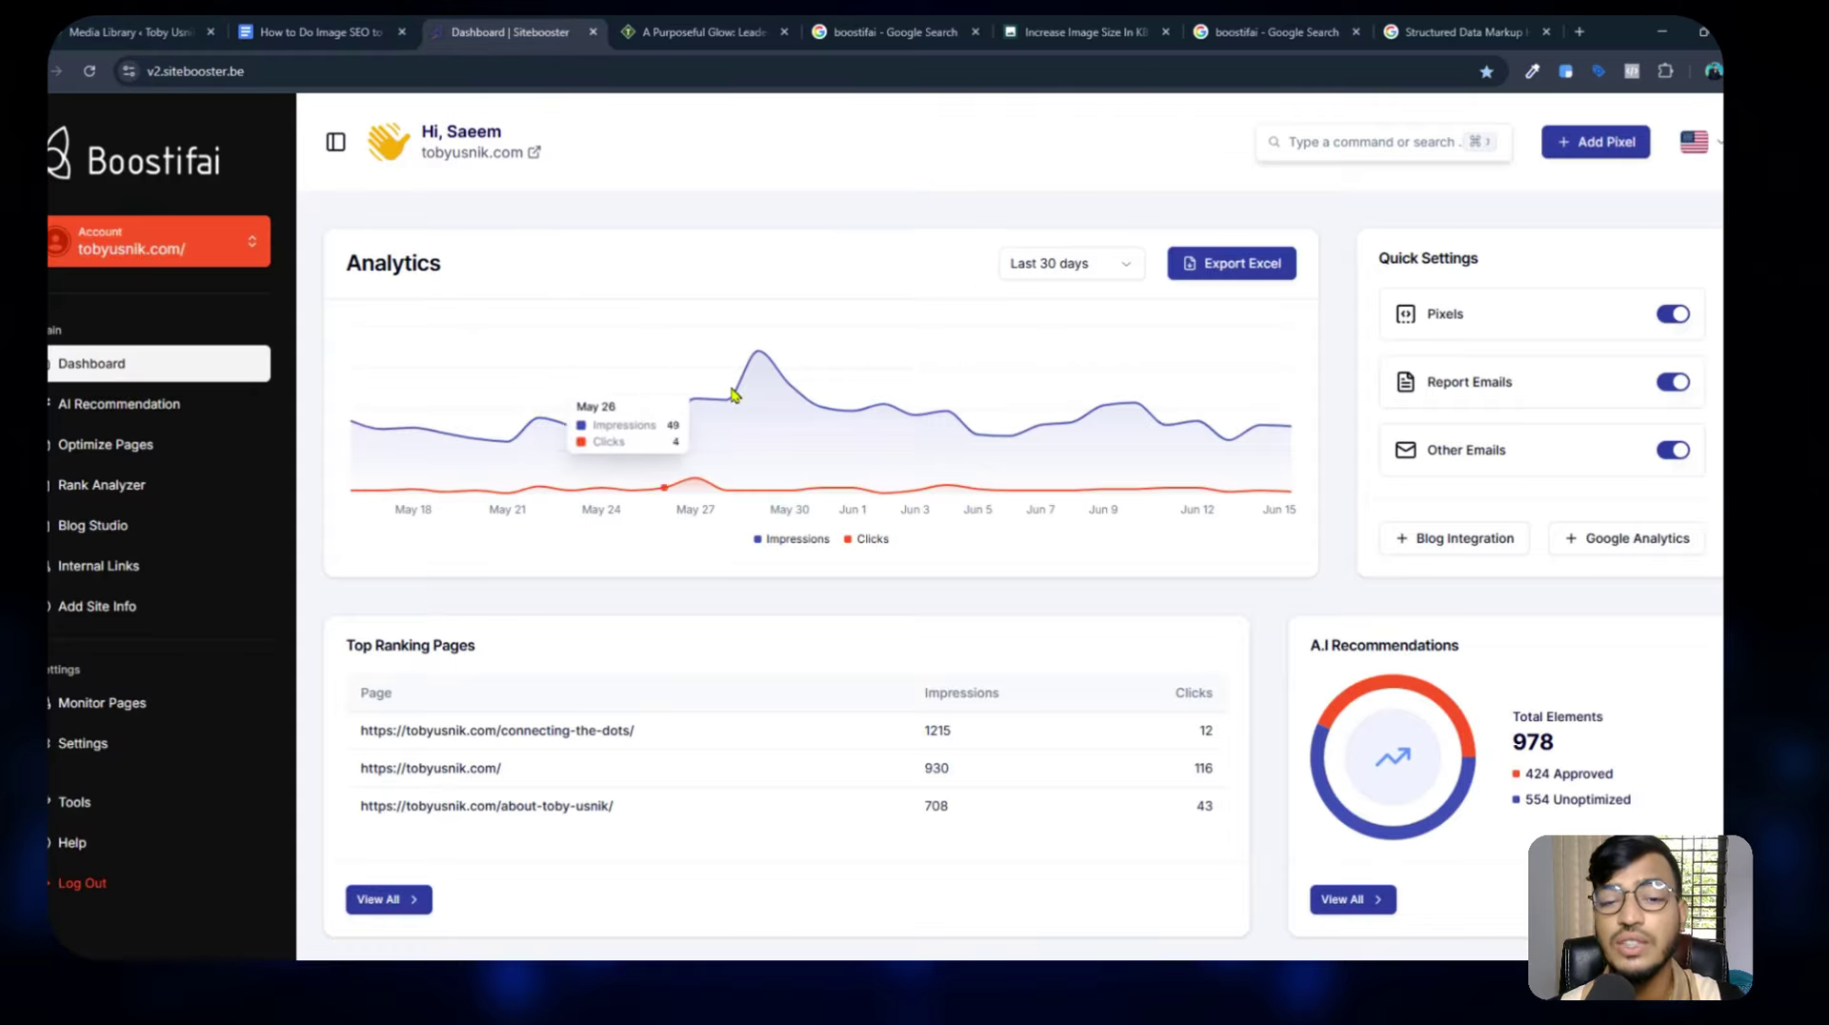
left_click_drag(345, 263, 450, 260)
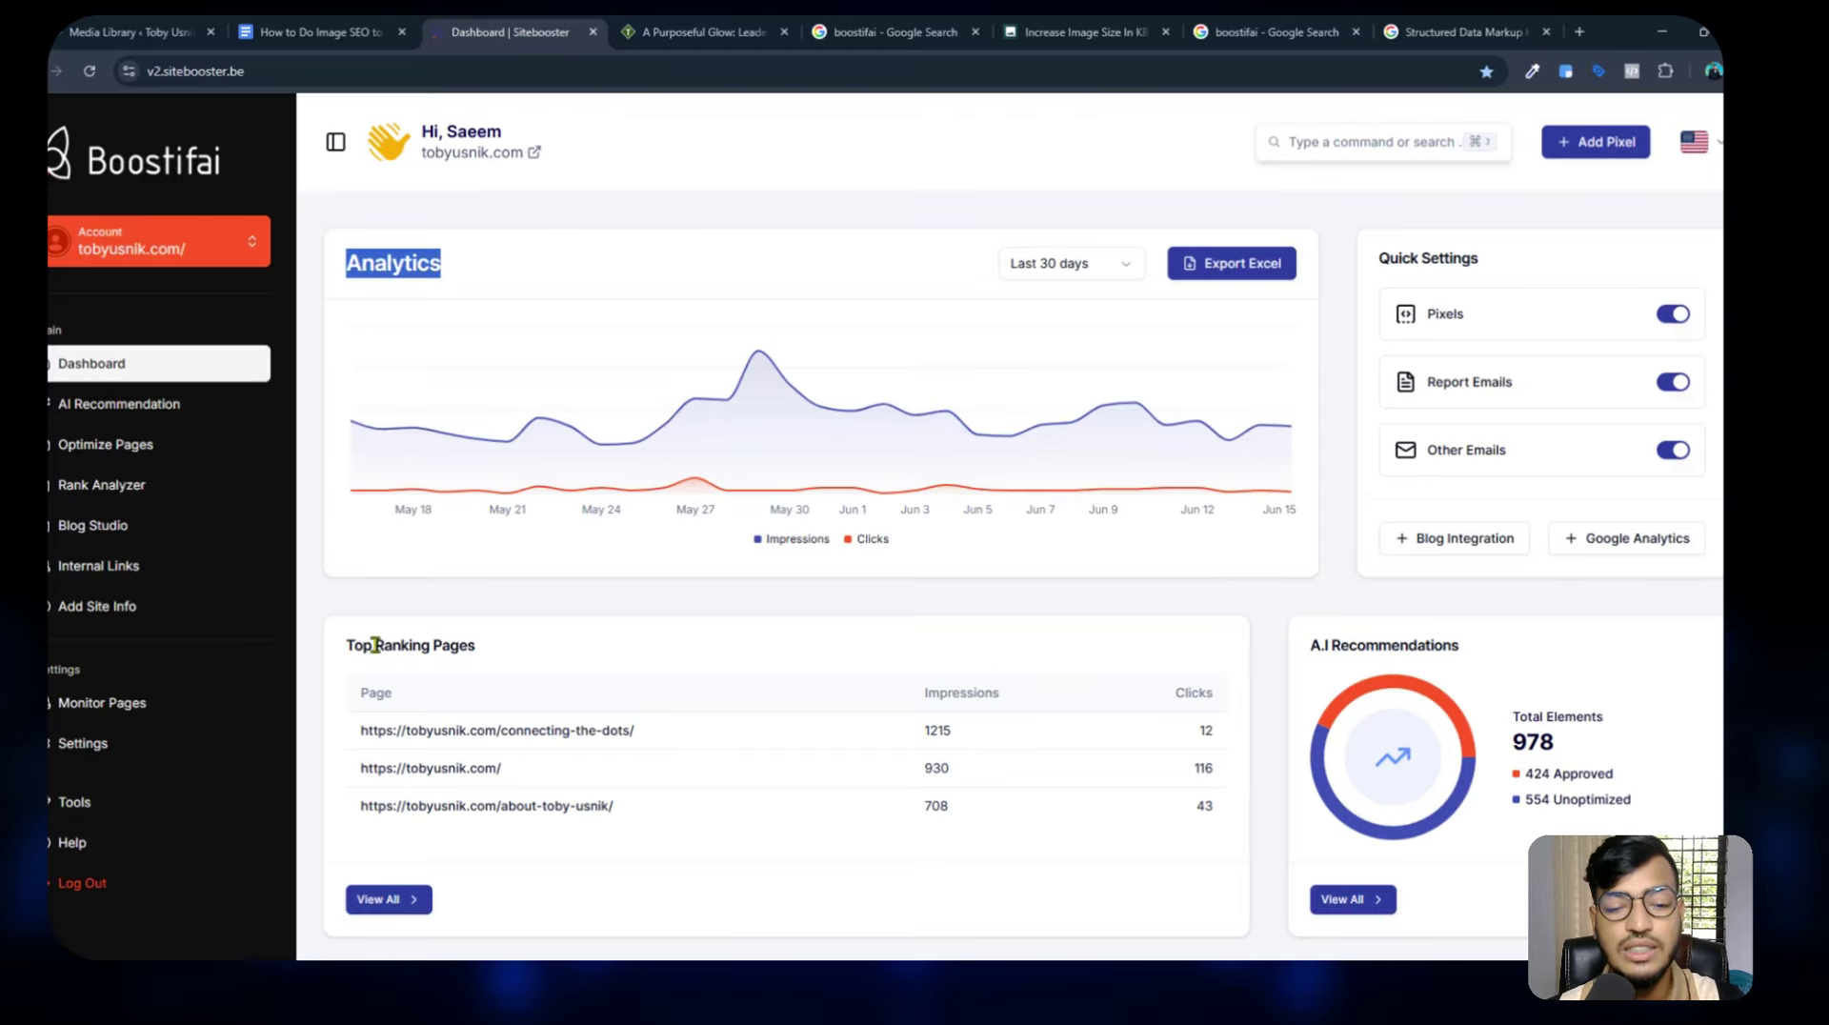
left_click_drag(354, 645, 575, 658)
scroll(1331, 374, "down", 3)
left_click_drag(1331, 374, 1496, 490)
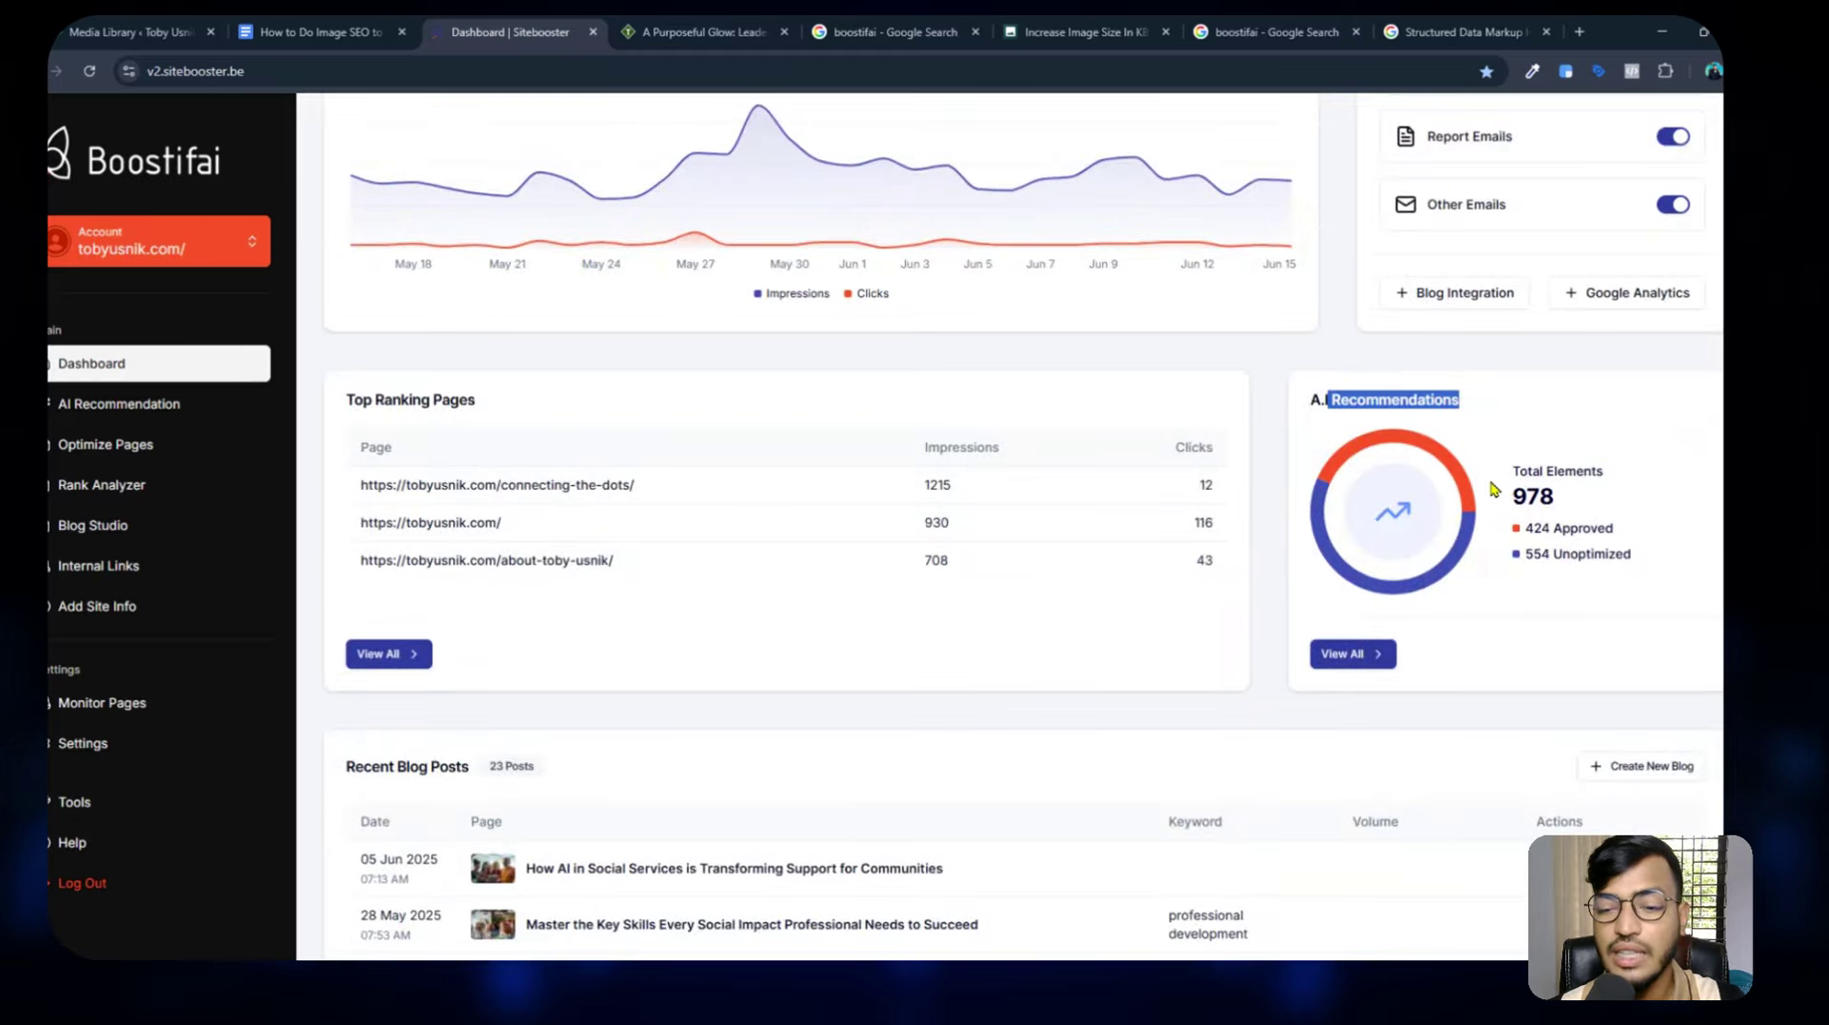
Examine the dashboard's Recent Blog Posts, Optimize Pages and Help Articles and Videos sections.
scroll(1494, 499, "down", 6)
left_click_drag(363, 275, 718, 315)
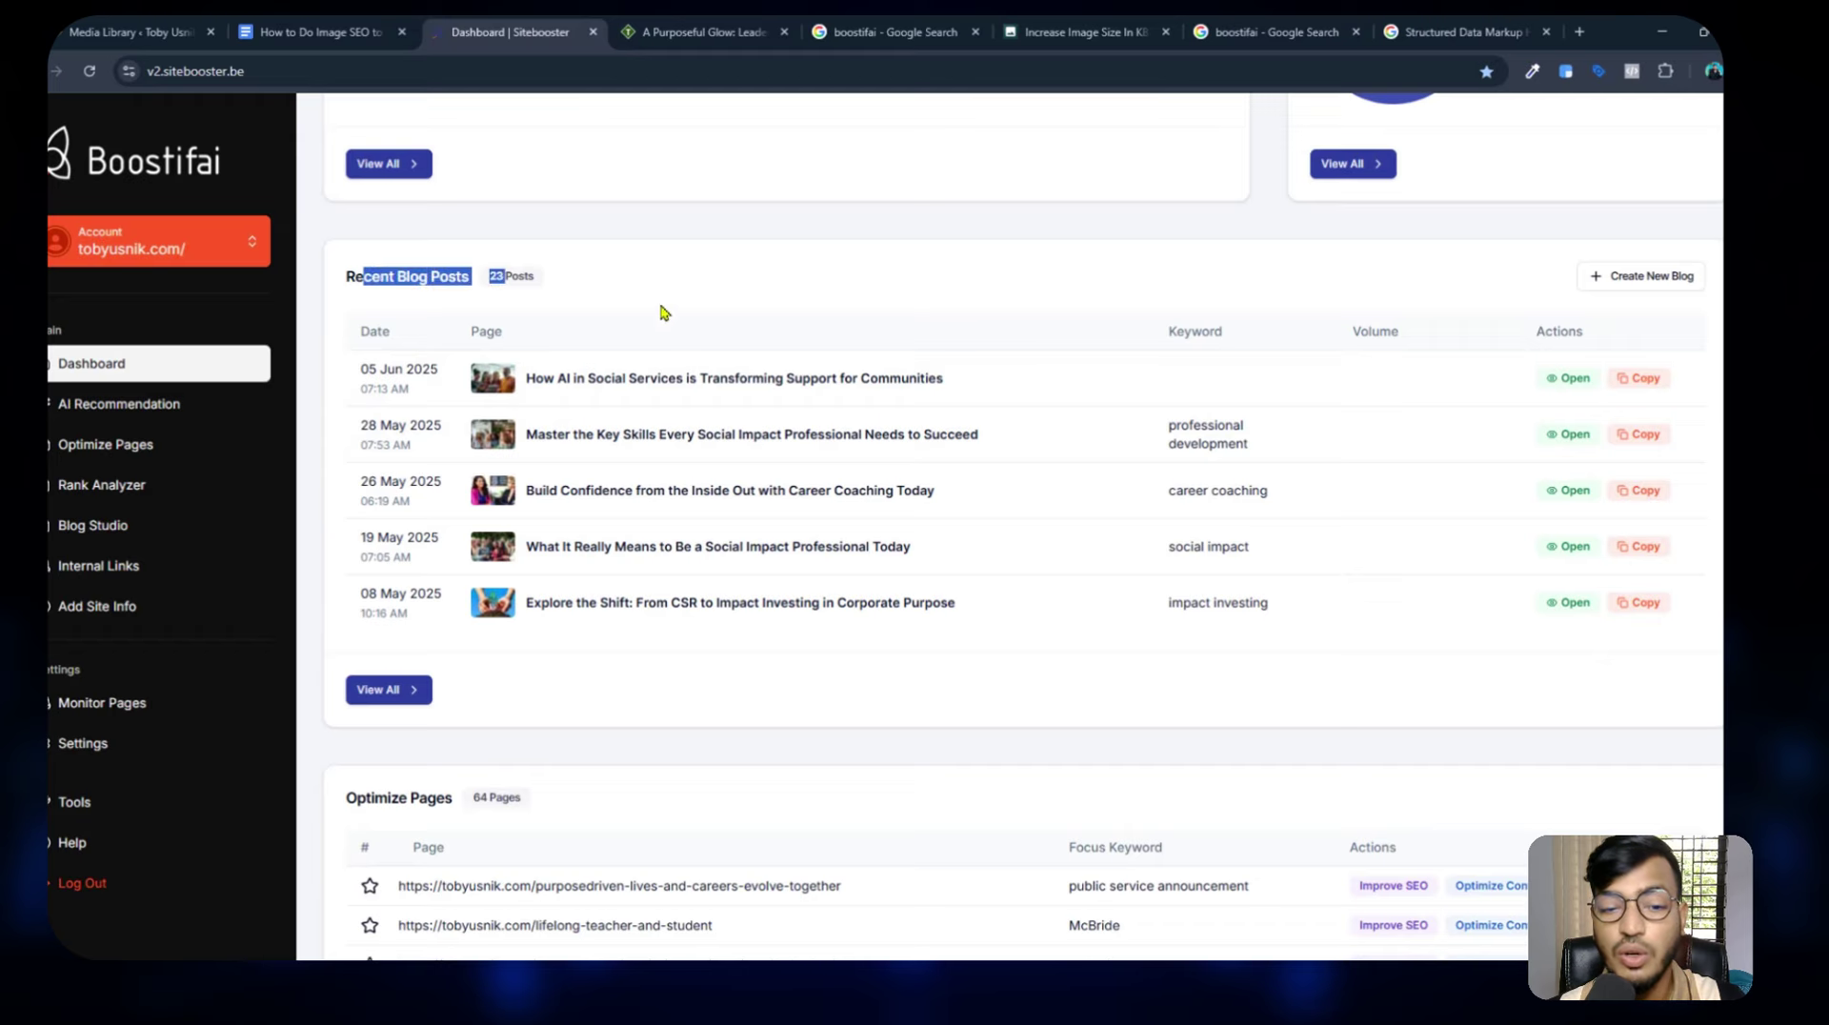
left_click(740, 323)
scroll(739, 323, "down", 6)
left_click_drag(373, 315, 481, 324)
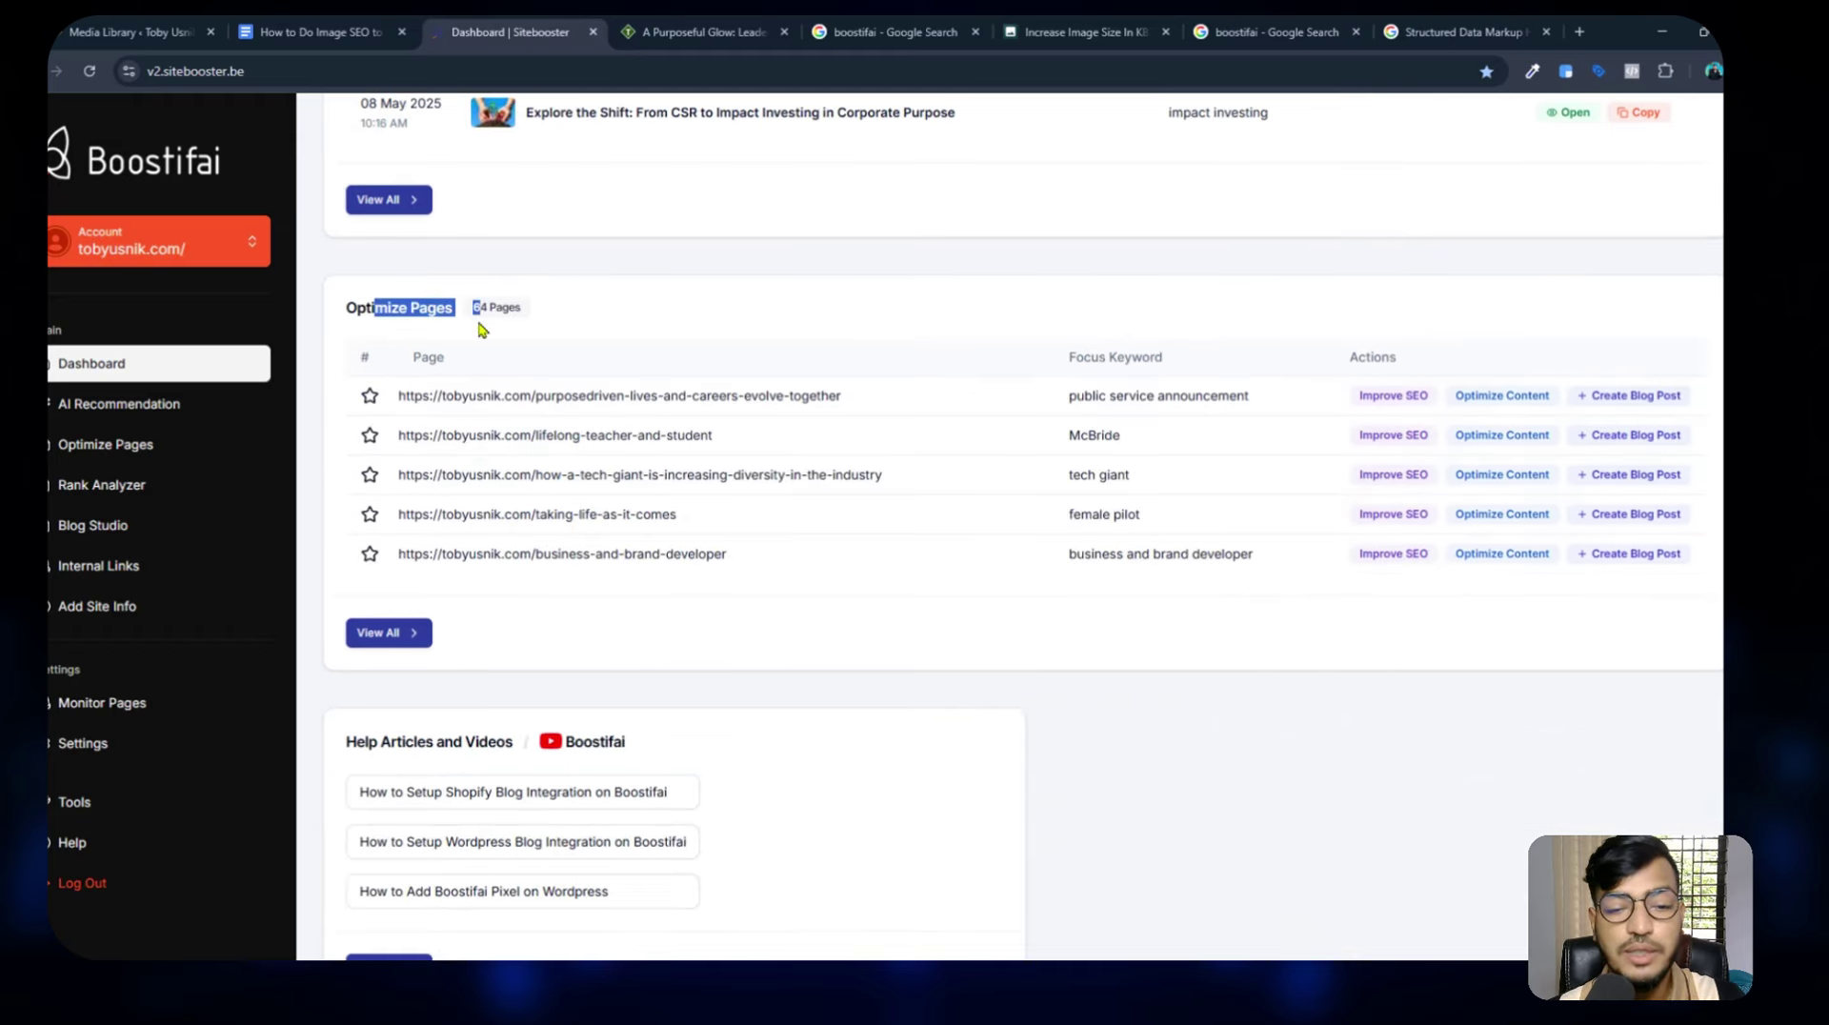
left_click(613, 317)
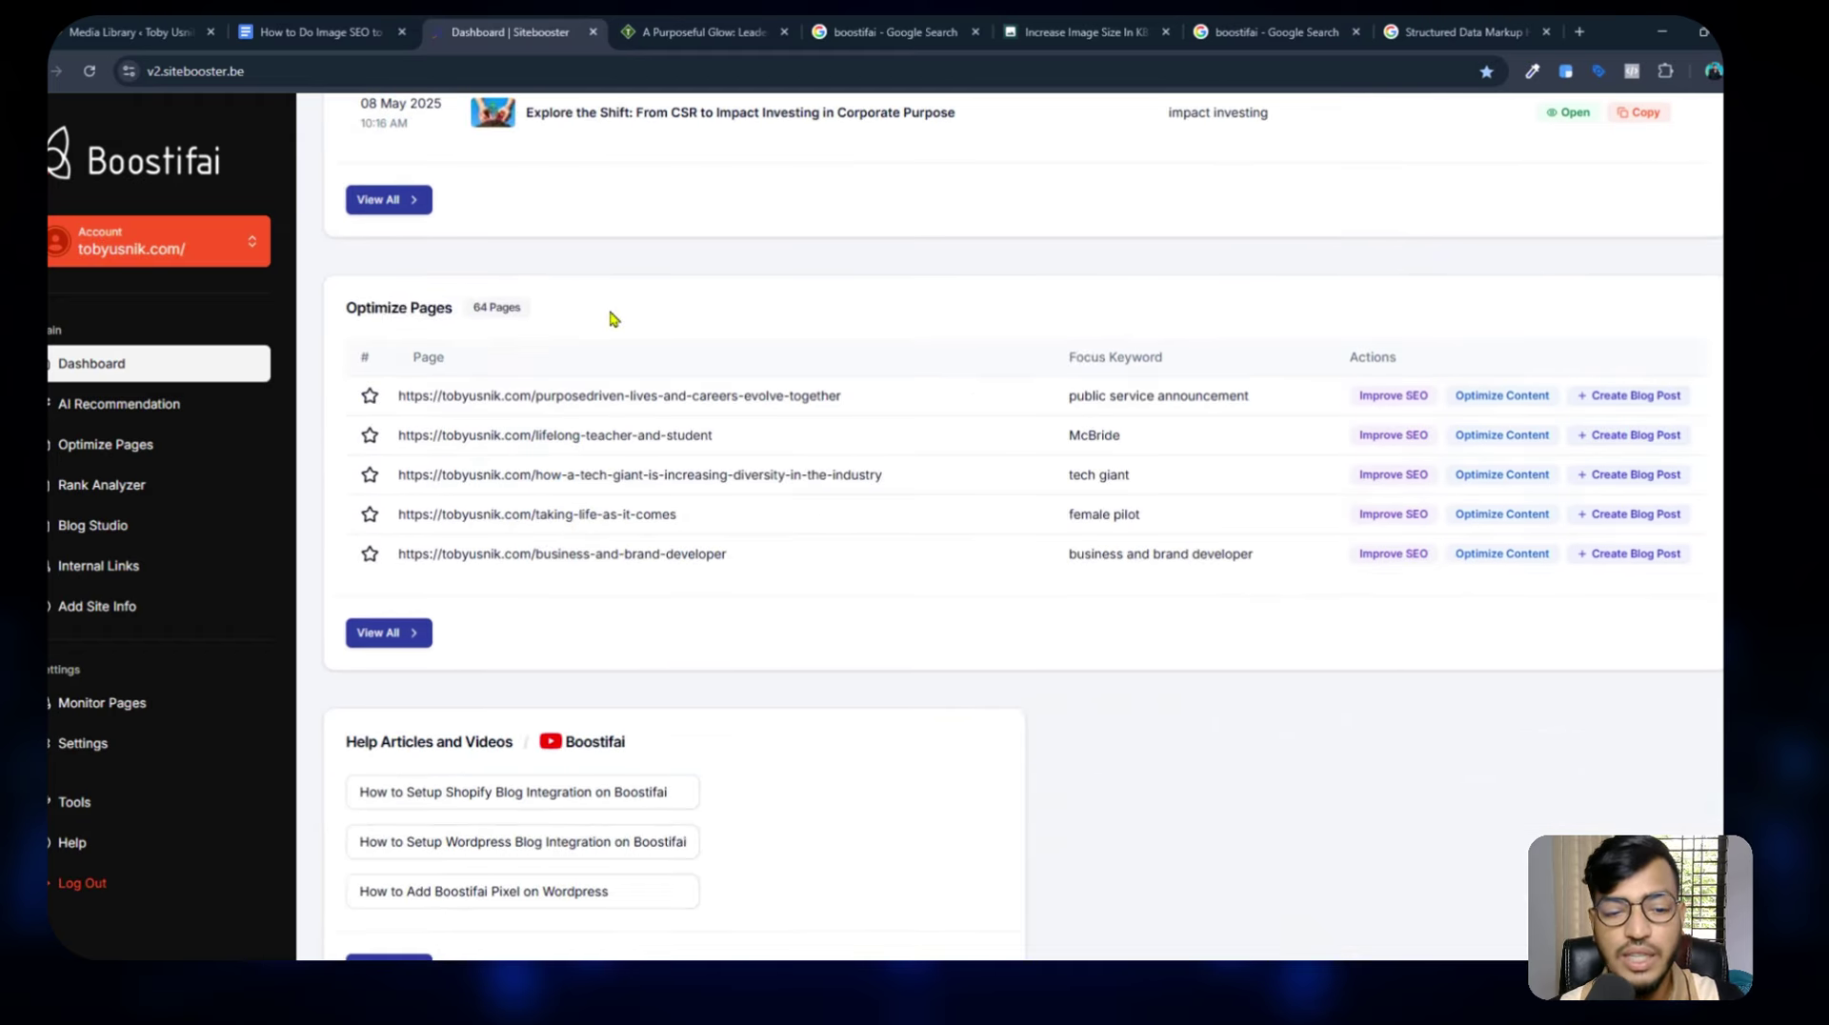
scroll(612, 317, "down", 1)
left_click_drag(355, 679, 479, 679)
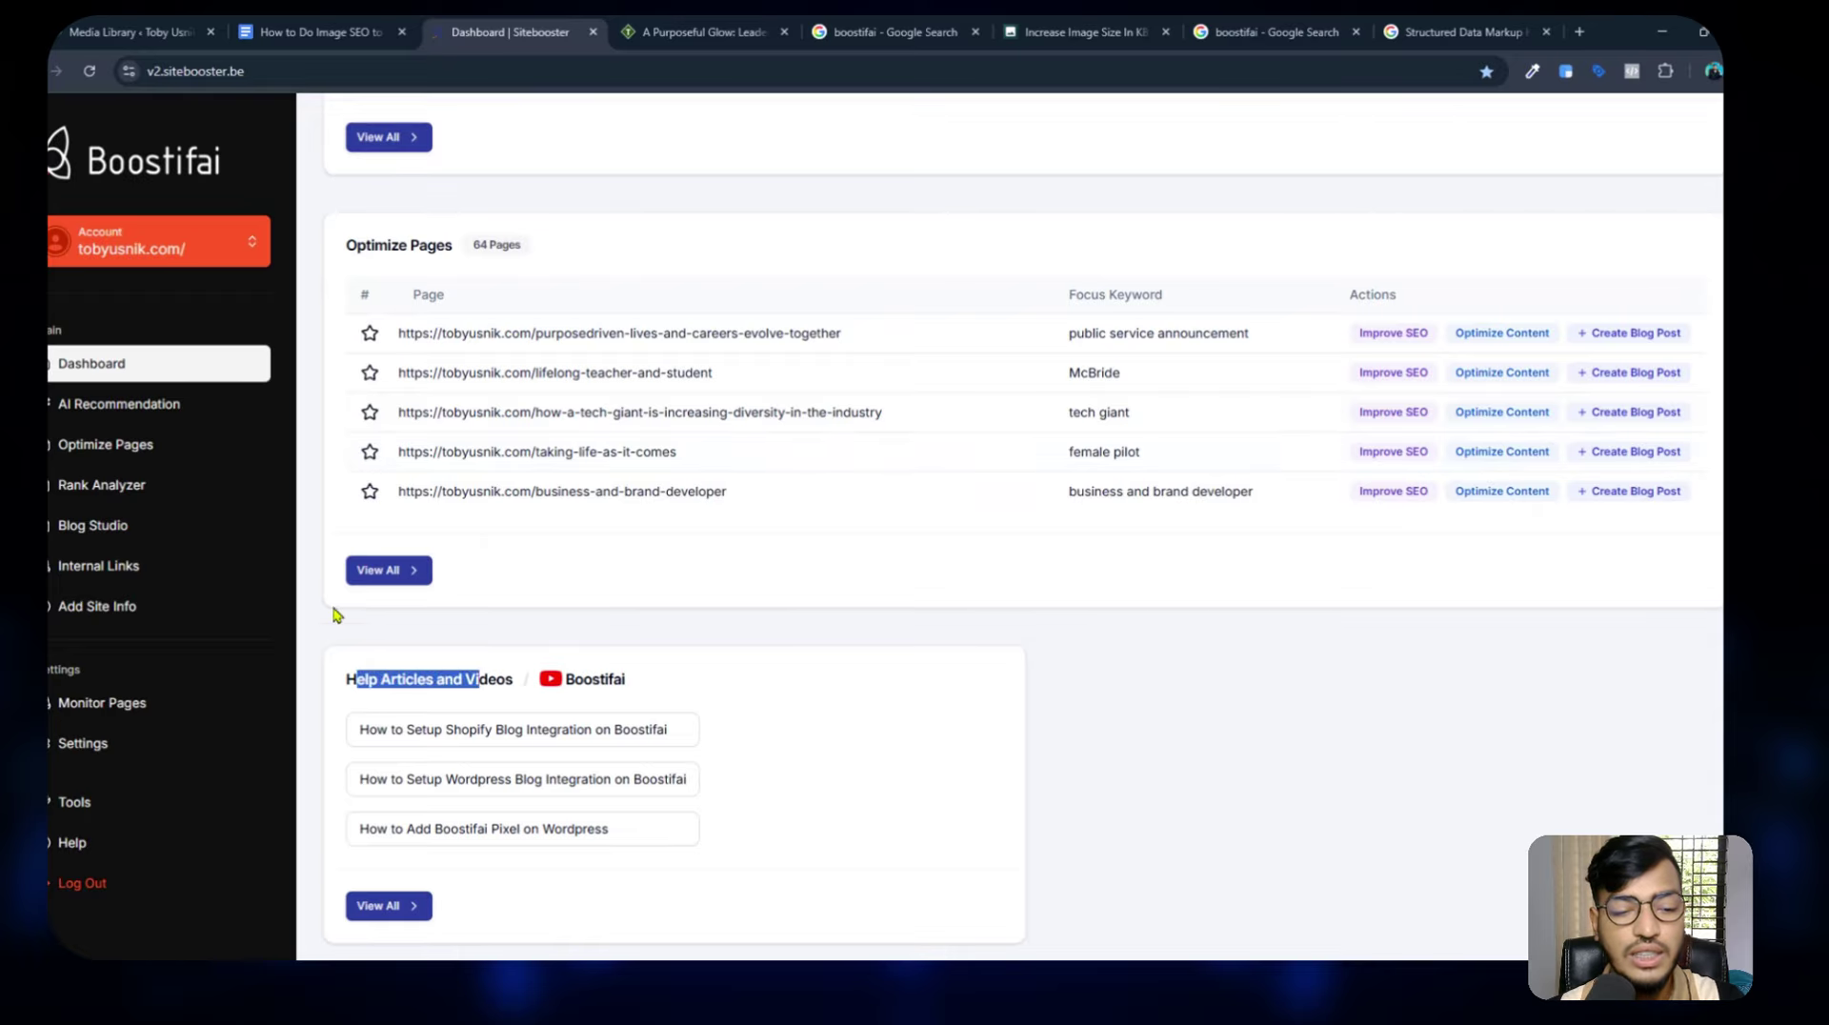
View Boostifai's Rank Analyzer, and open the Optimize Pages list.
left_click(105, 565)
left_click(106, 487)
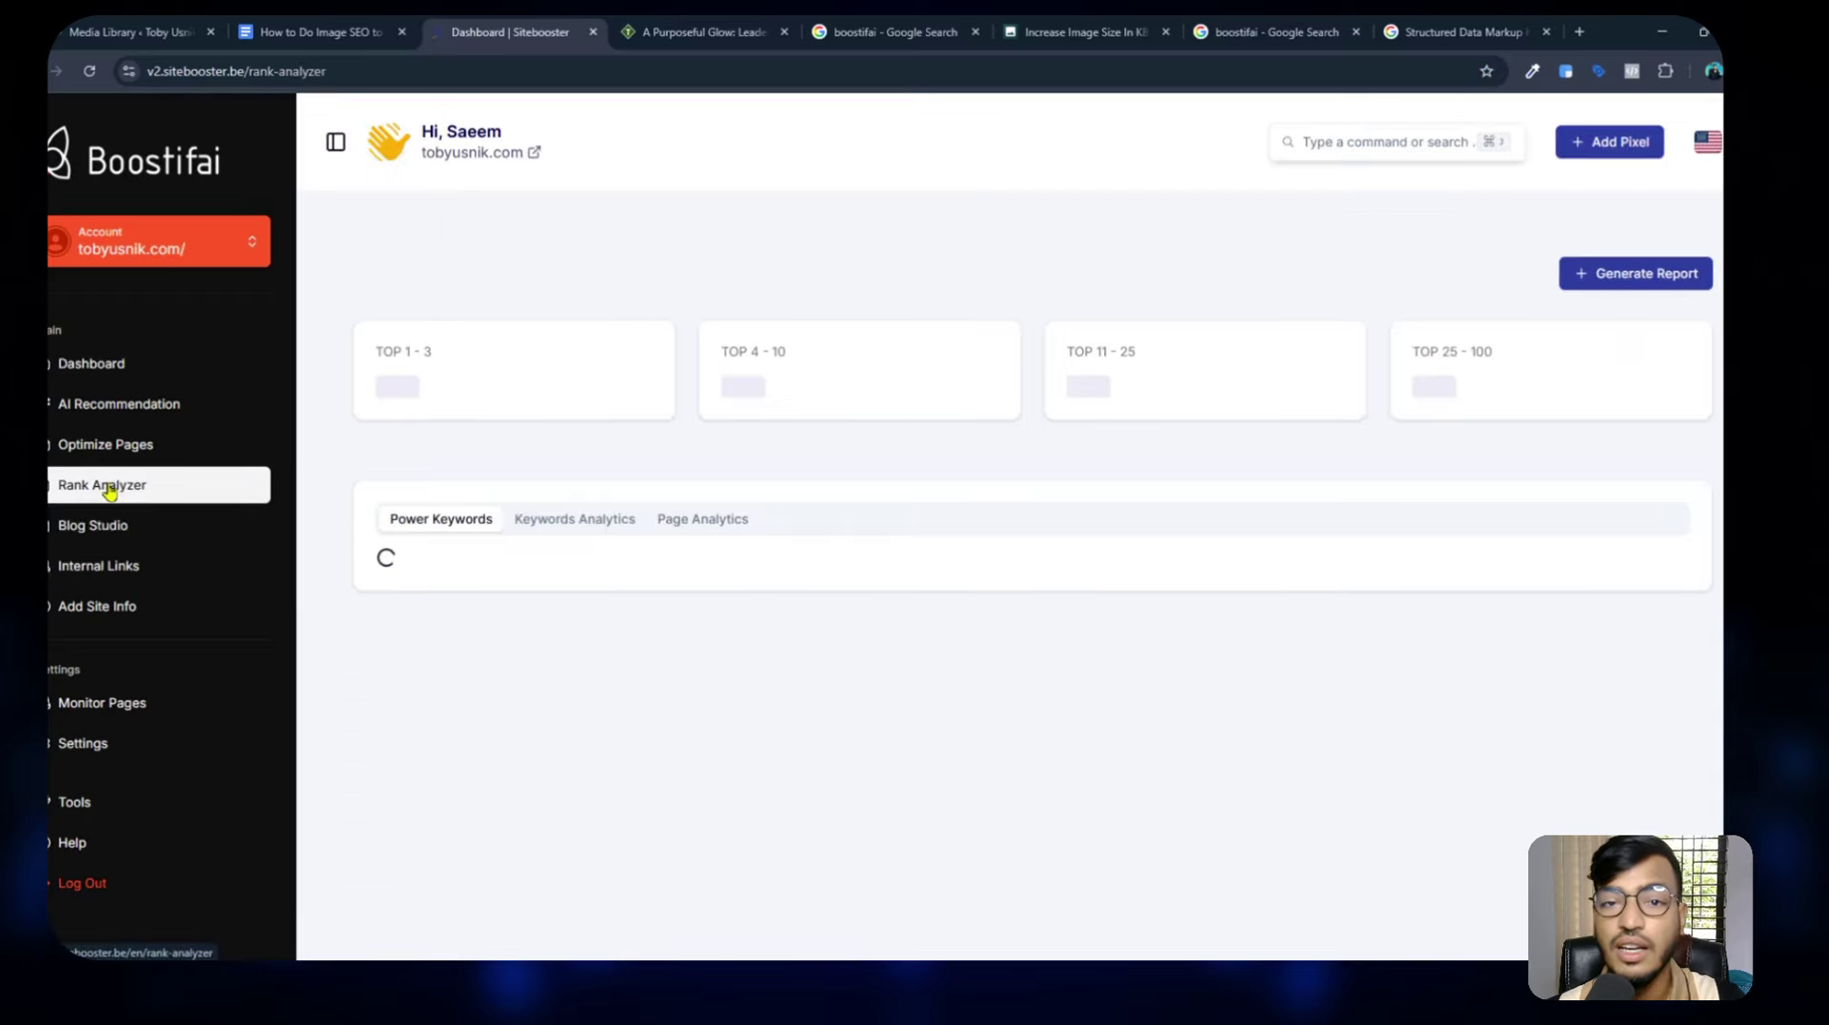
left_click(127, 447)
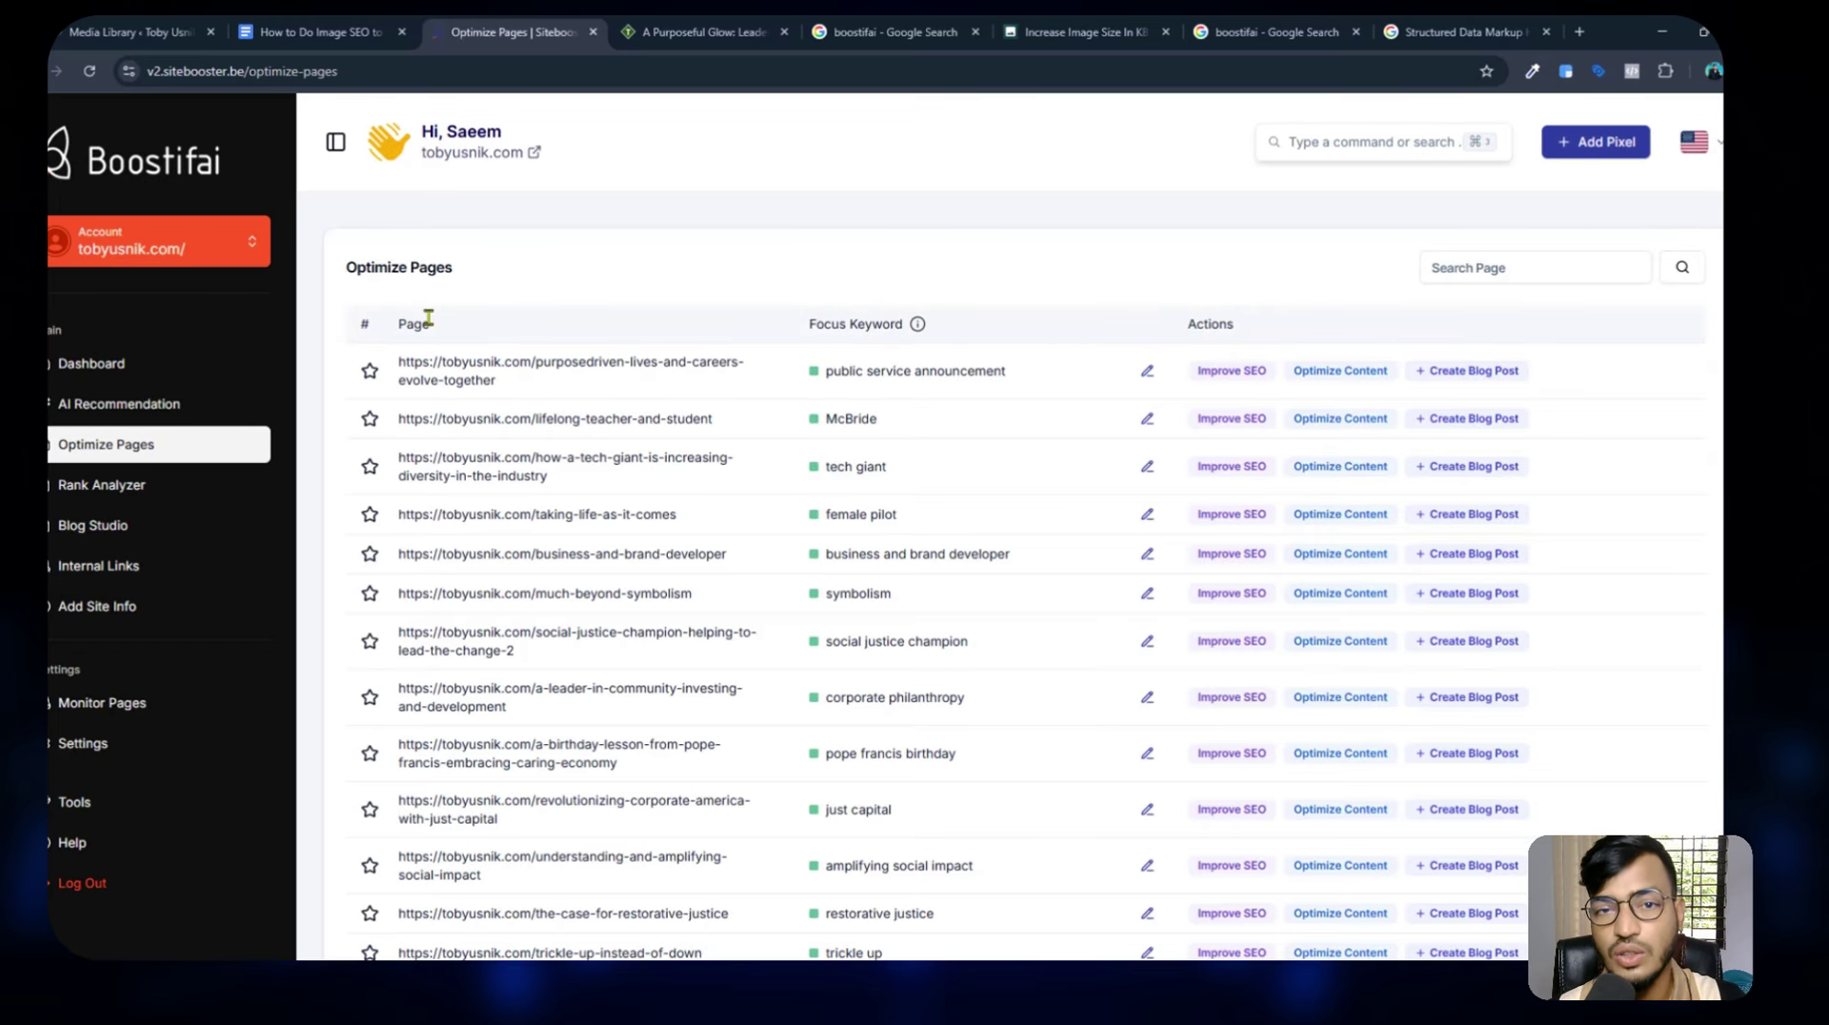
Review Step 10's point on tracking image performance with the Performance Report in the guide, and return to Boostifai's Optimize Pages list.
left_click(292, 26)
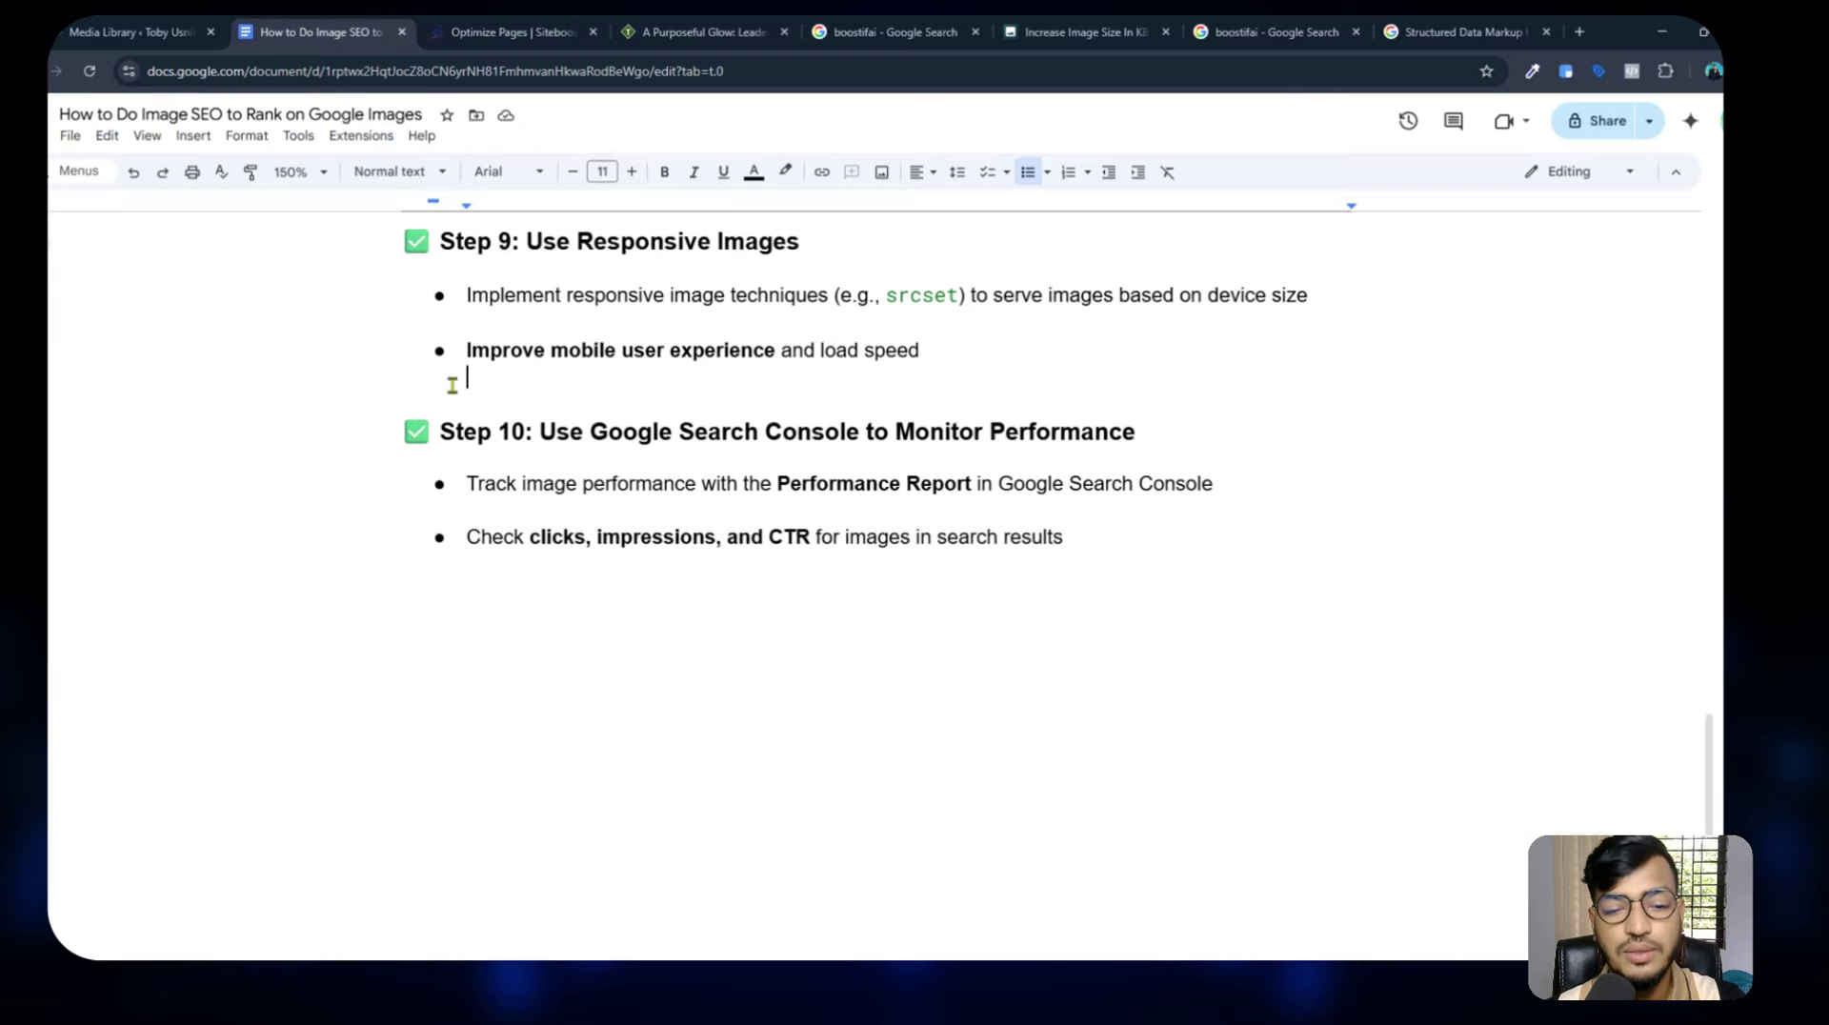
left_click_drag(496, 483, 843, 484)
left_click(900, 484)
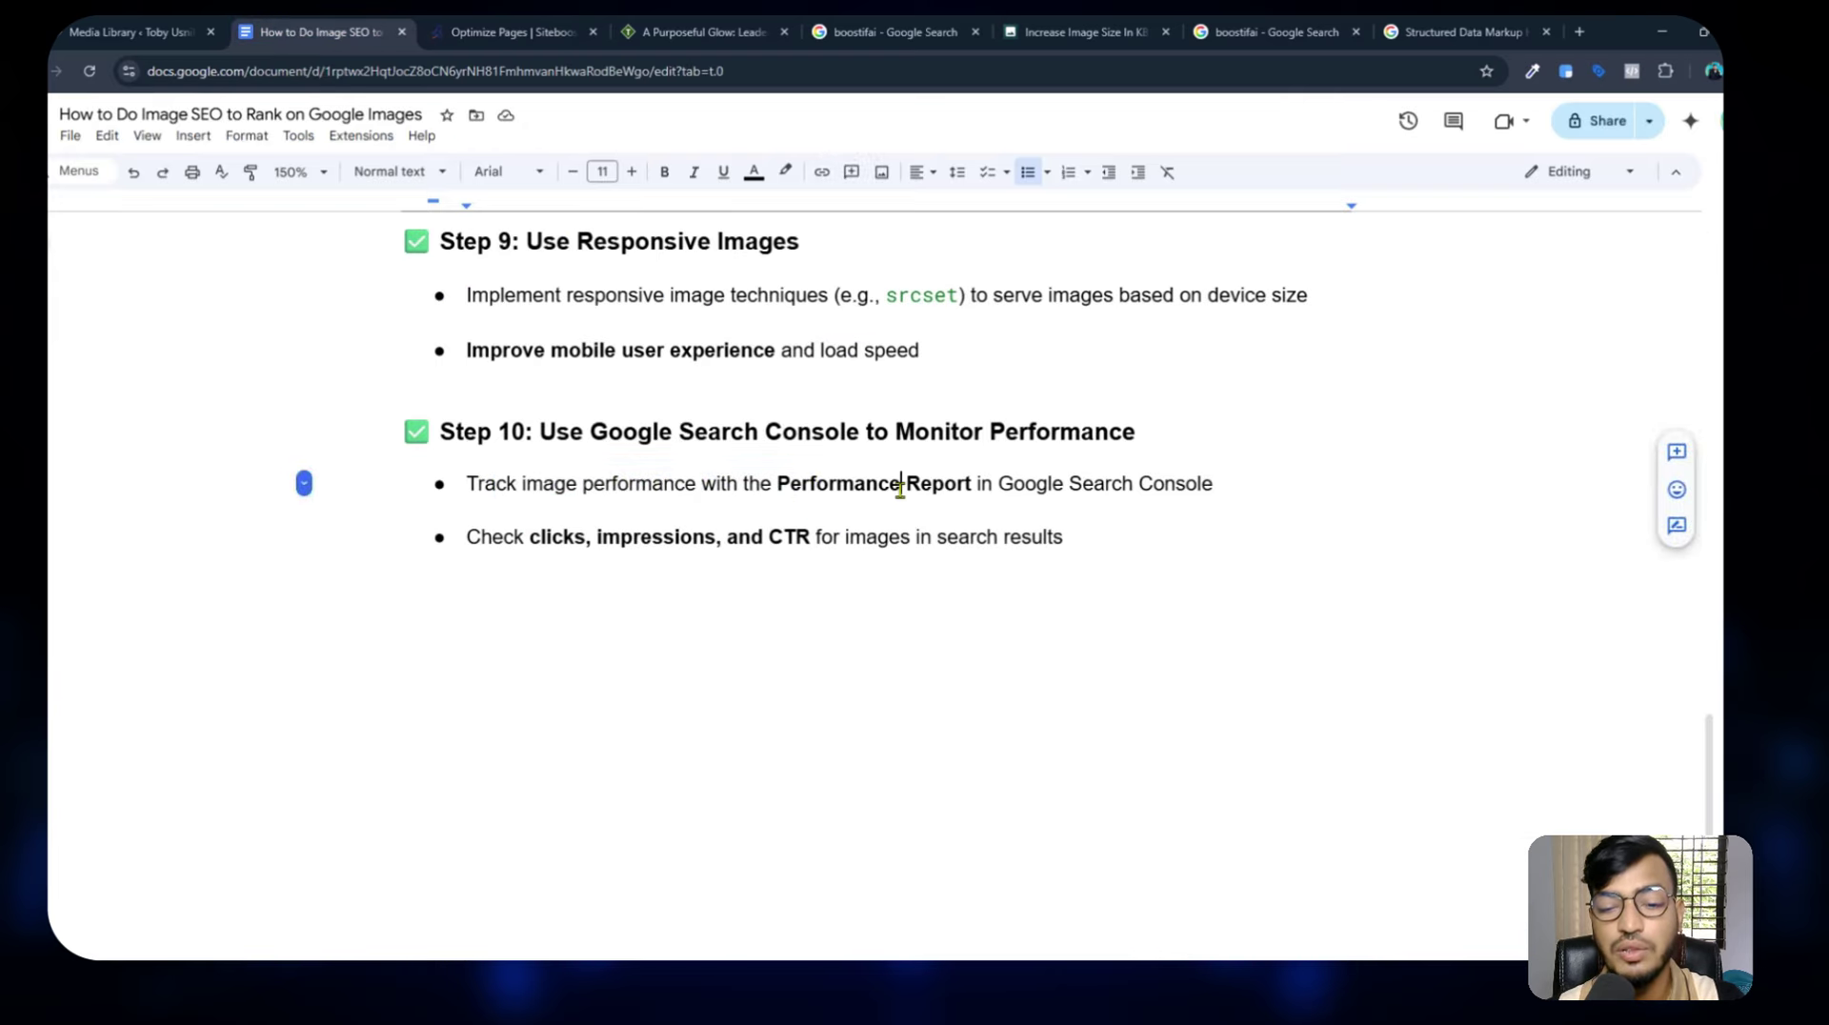
left_click(477, 32)
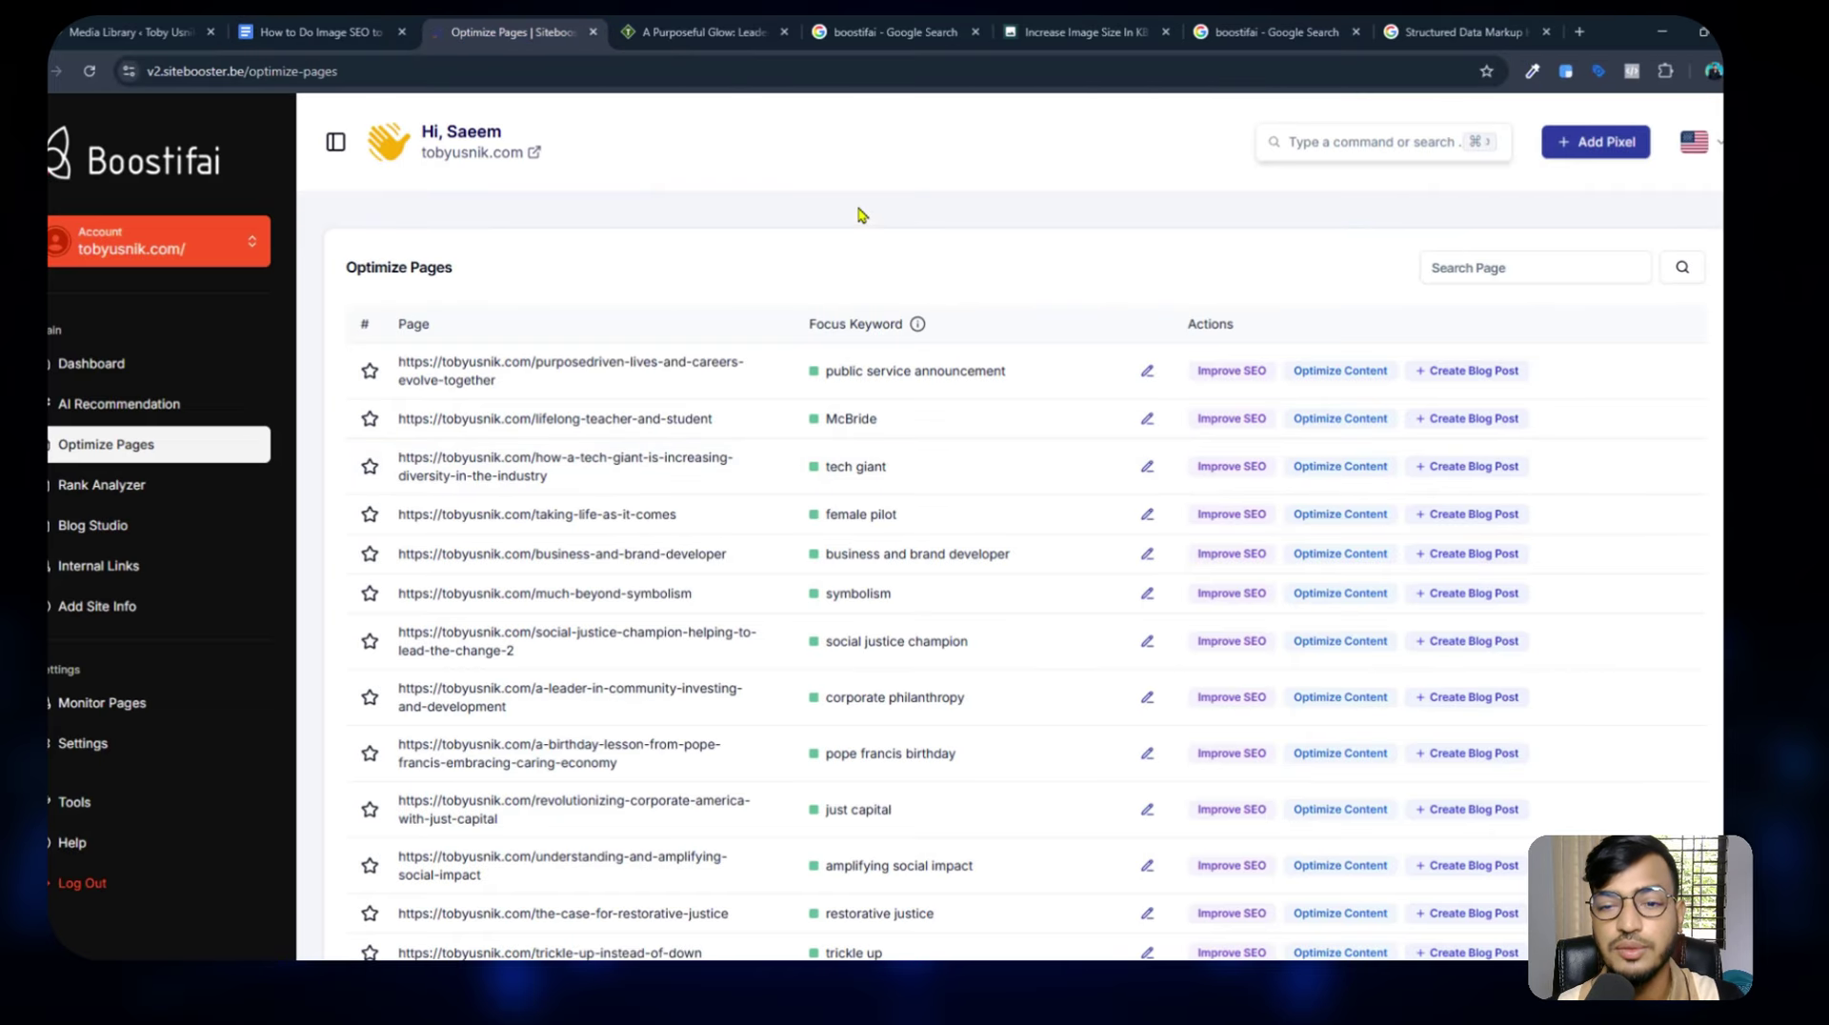